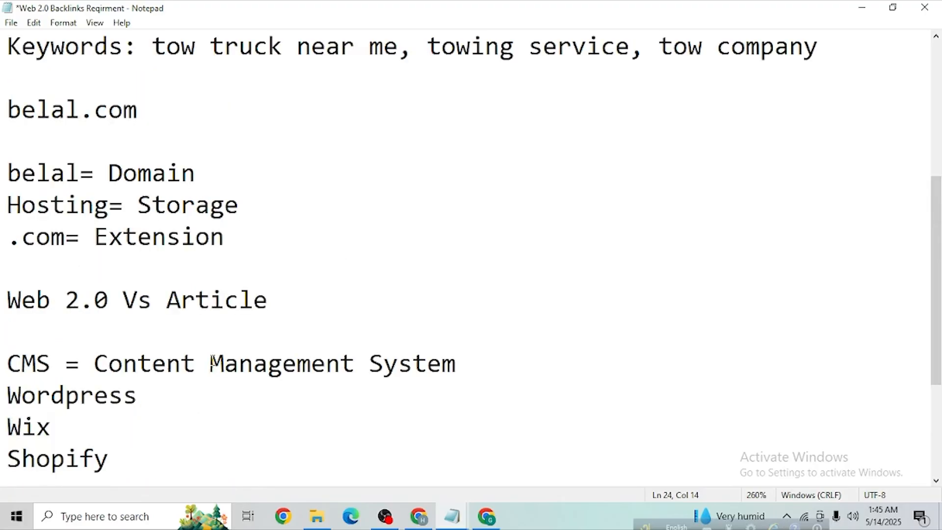
Step: Examine the example main domain, the Wix subdomain and the Web 2.0 Vs Article section in the backlink notes
drag(183, 124, 2, 123)
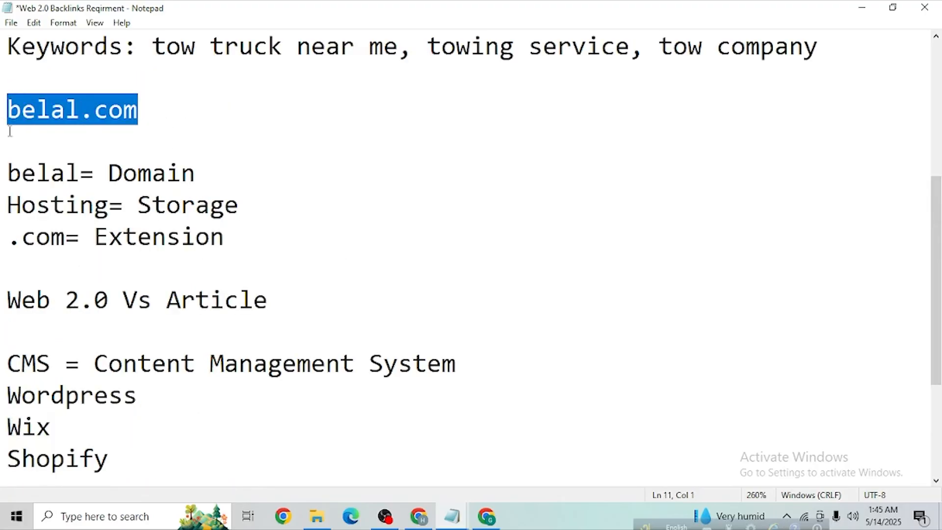
scroll(176, 390, down, 2)
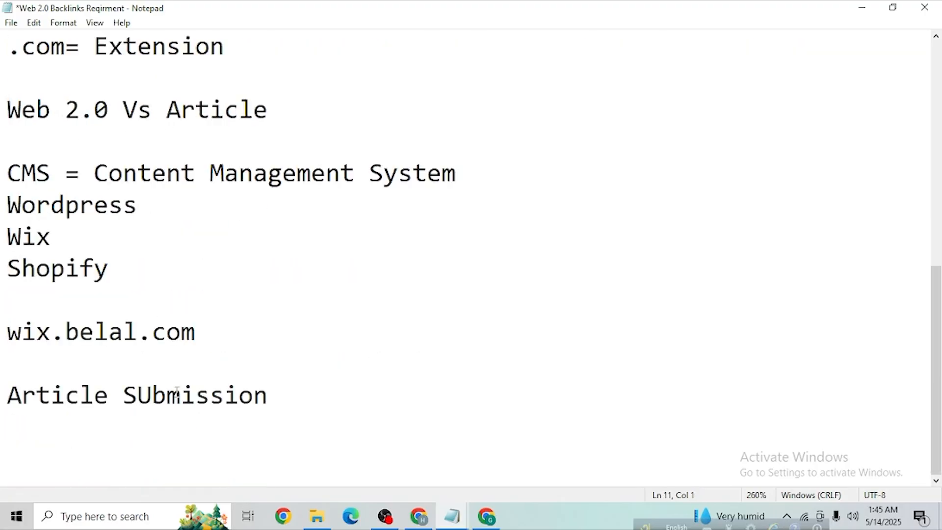
drag(221, 339, 5, 332)
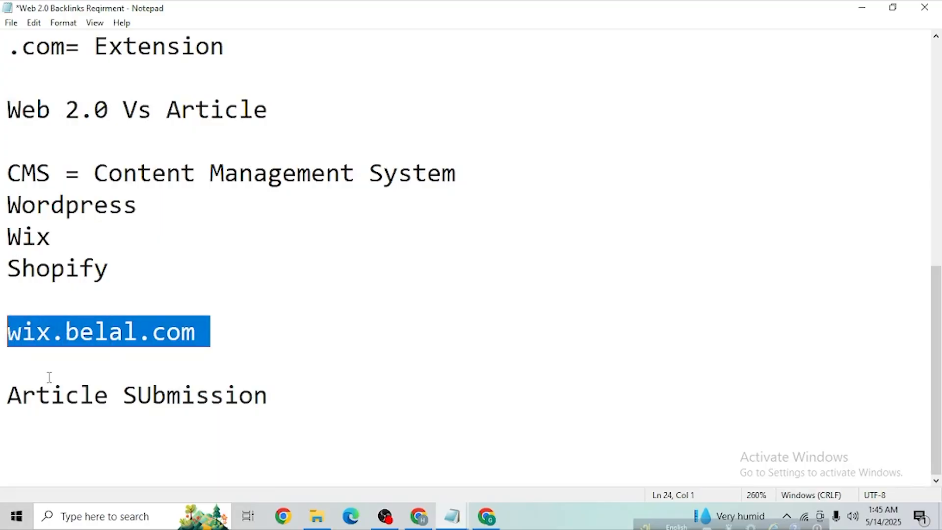
scroll(73, 407, up, 3)
drag(164, 204, 1, 204)
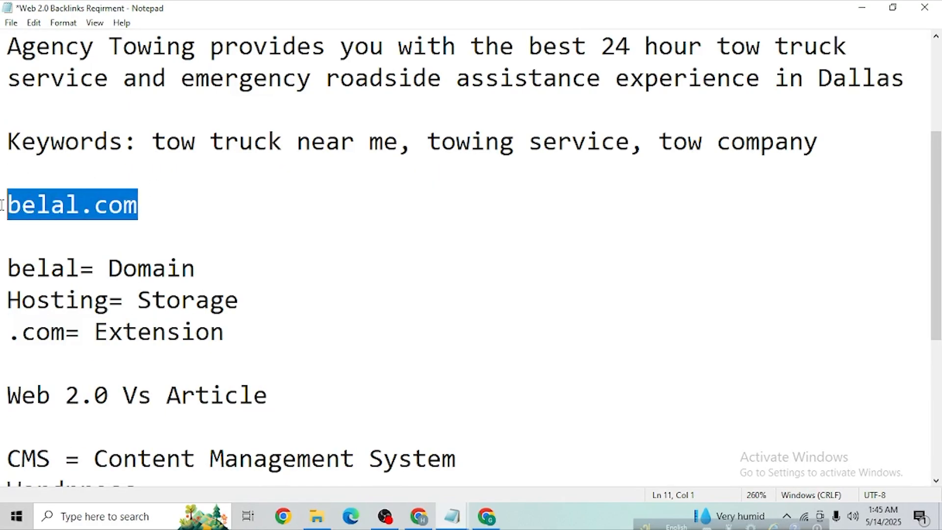
click(121, 238)
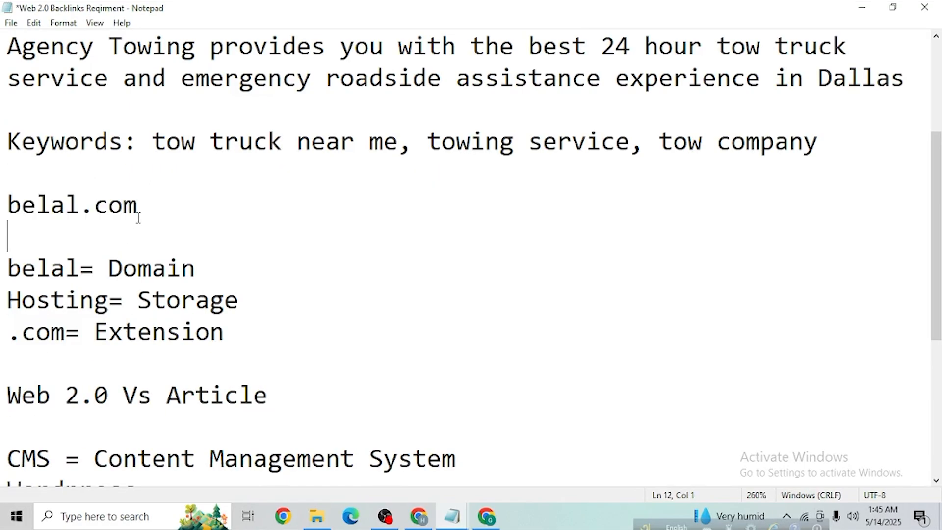
drag(141, 205, 3, 203)
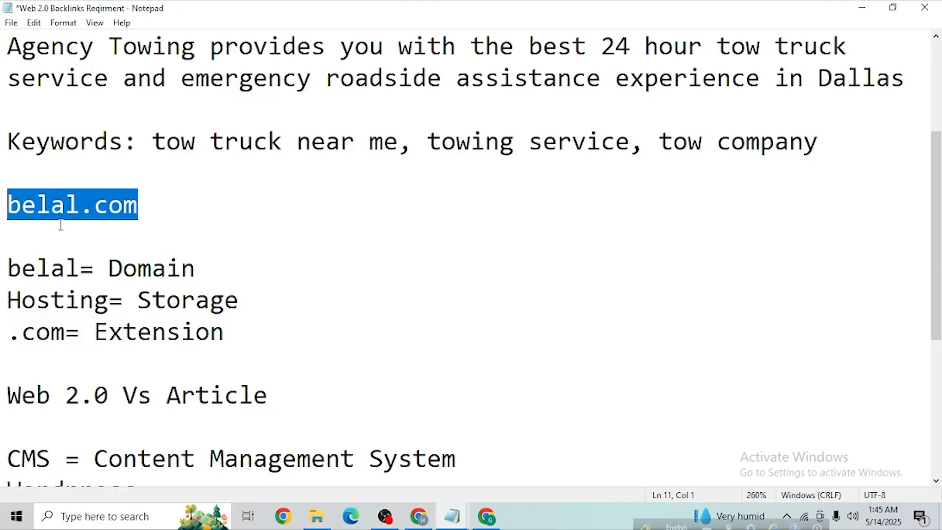
scroll(265, 322, down, 3)
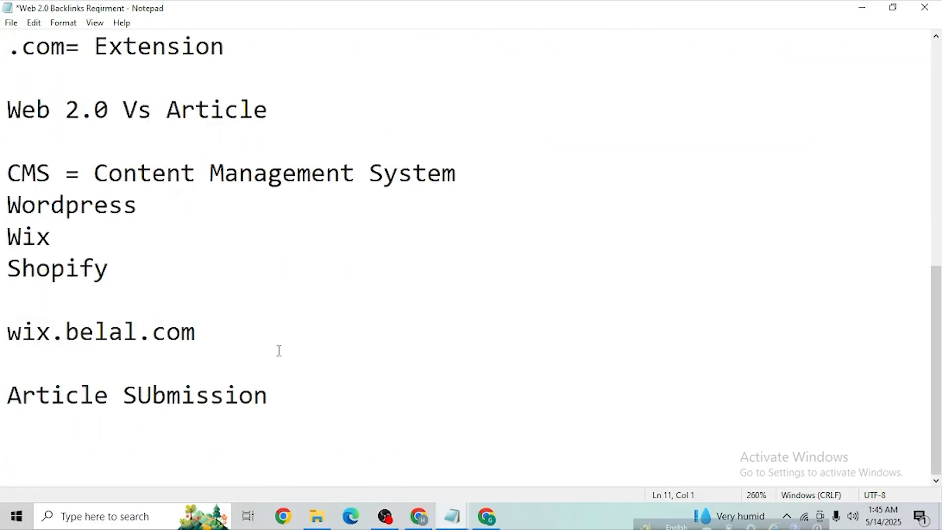
scroll(277, 353, up, 4)
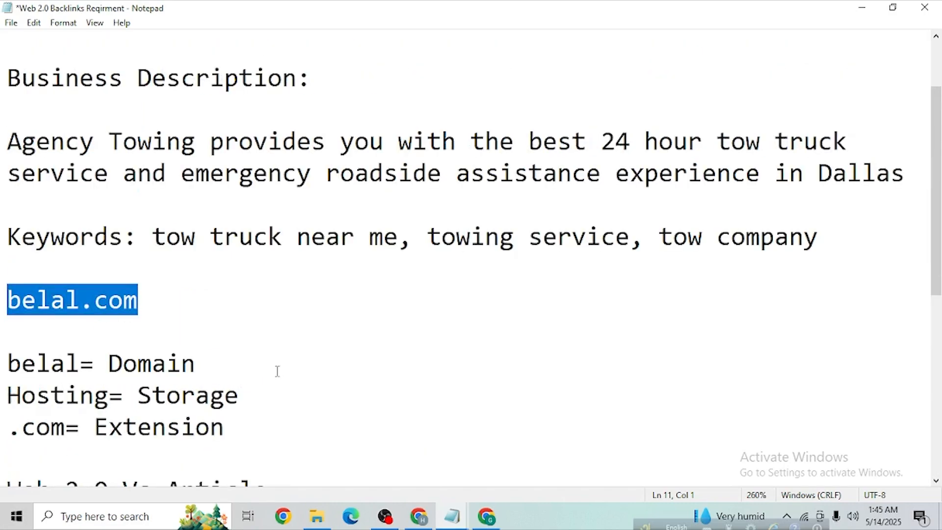
click(230, 362)
drag(146, 310, 14, 290)
click(95, 316)
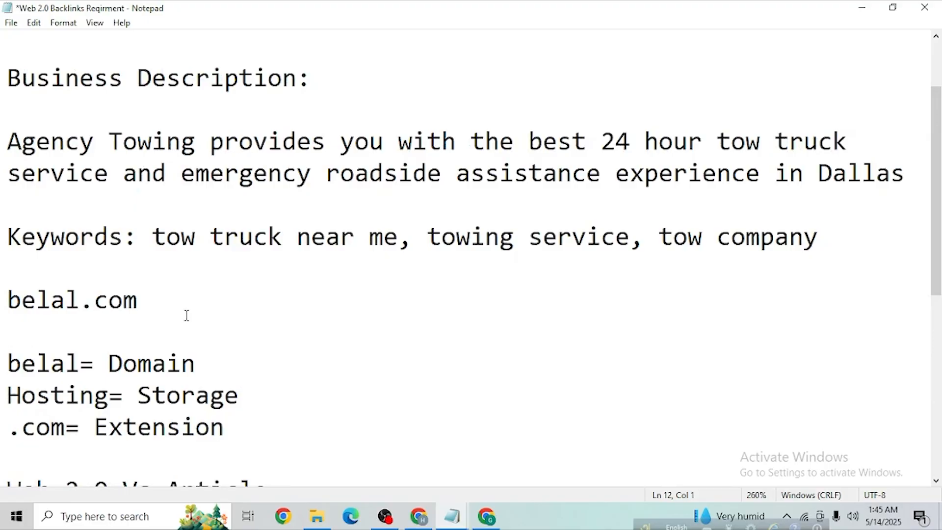
drag(171, 309, 10, 291)
scroll(117, 351, down, 1)
scroll(117, 350, down, 3)
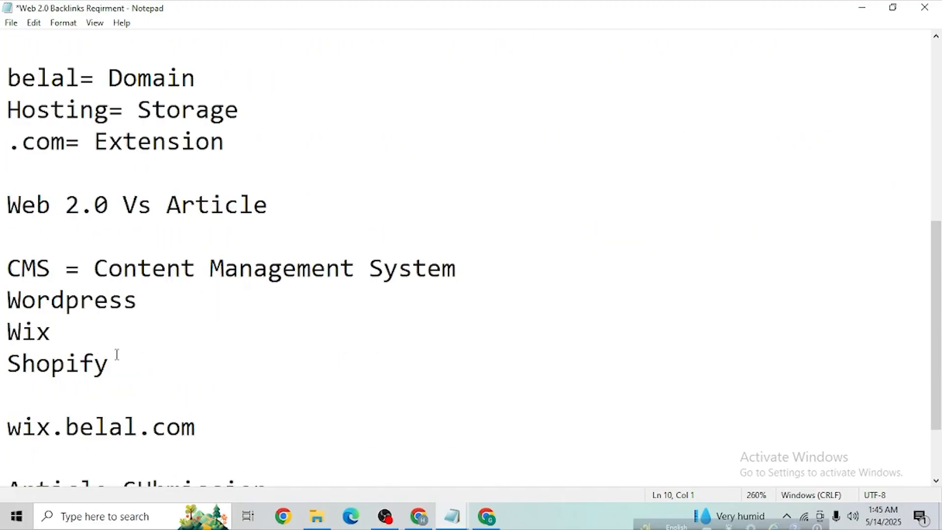
drag(225, 338, 12, 337)
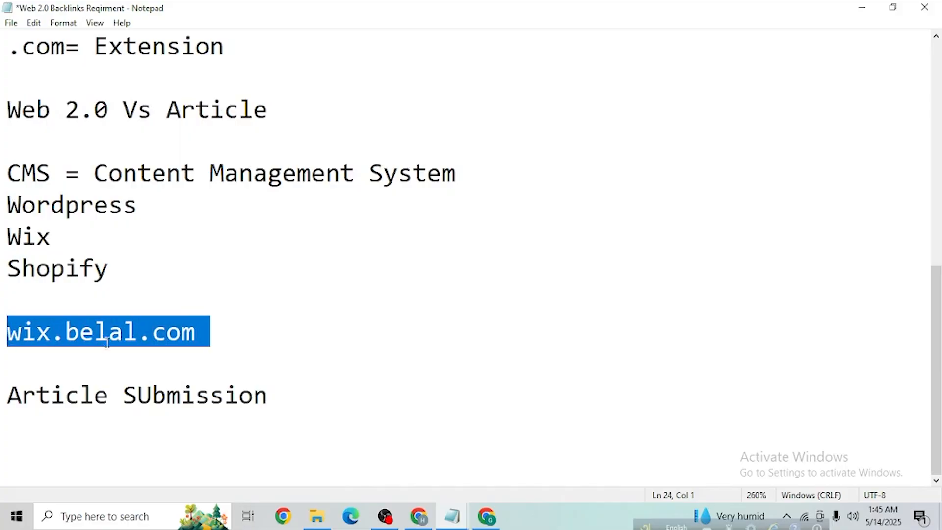
drag(318, 404, 2, 119)
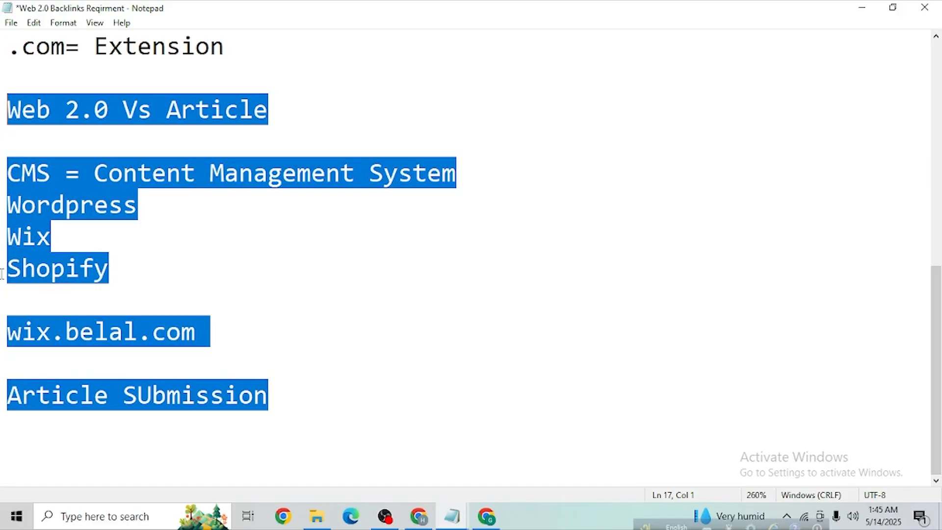
Step: Switch to the Canva presentation and review the website, description and title items on the Buyer Requirements slide
click(854, 8)
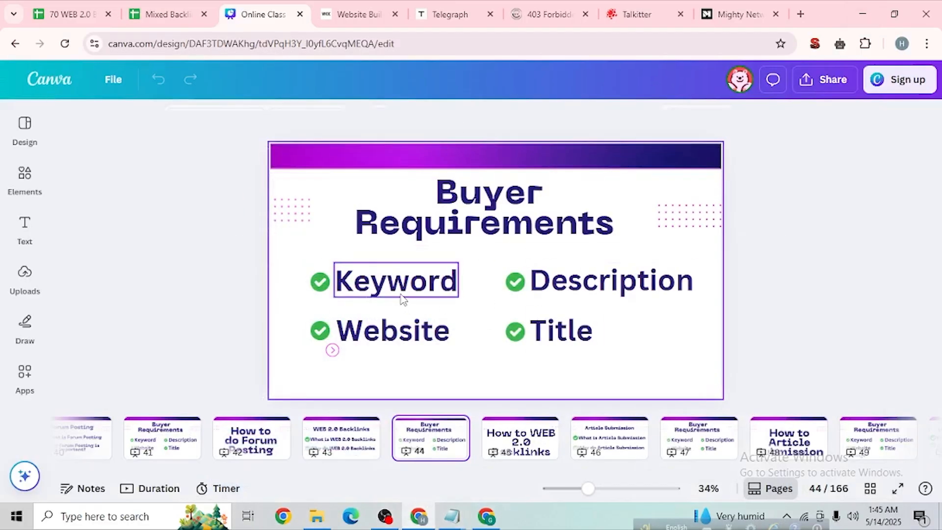
click(363, 328)
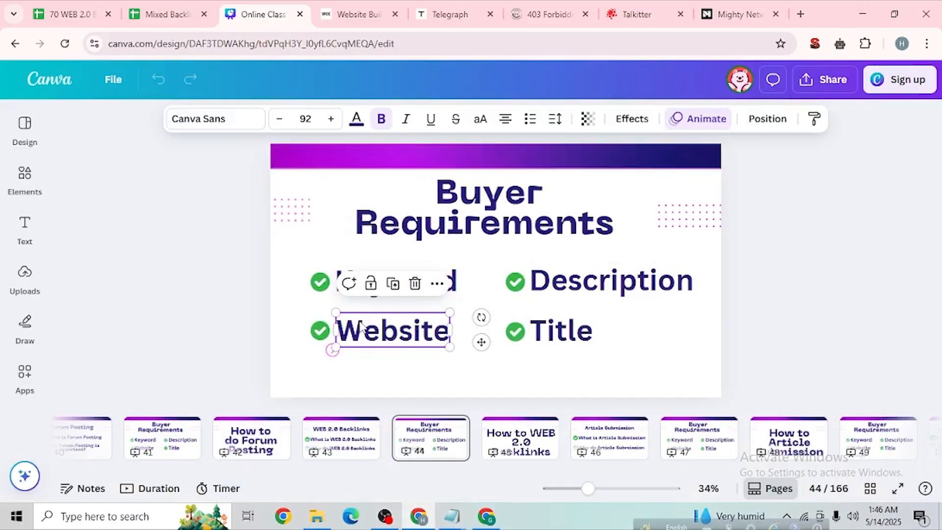
click(589, 282)
click(562, 330)
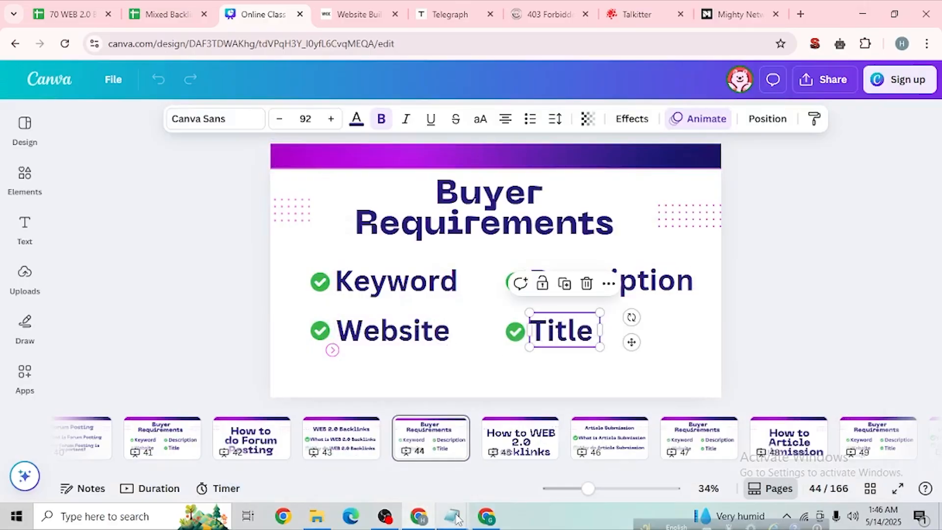
Step: Switch to the Backlinks-Step file in Notepad and view the steps for Web 2.0 backlinks
mouse_move(452, 515)
click(533, 473)
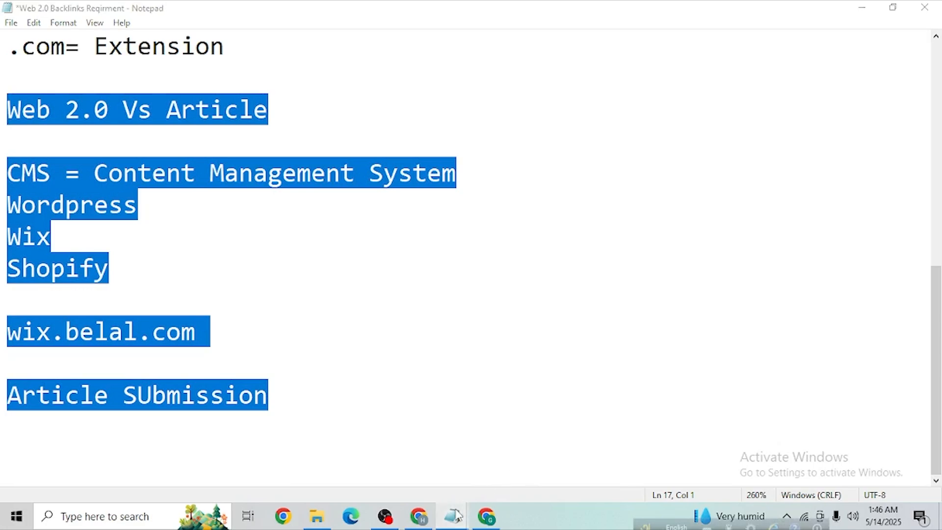
click(385, 482)
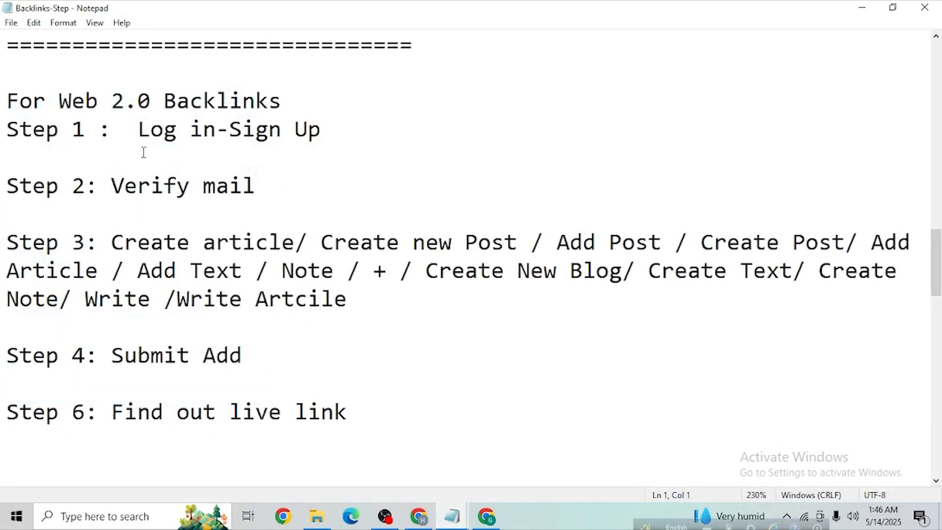
Step: Return to the Web 2.0 backlinks requirement notes and delete everything below the Keywords line
mouse_move(452, 517)
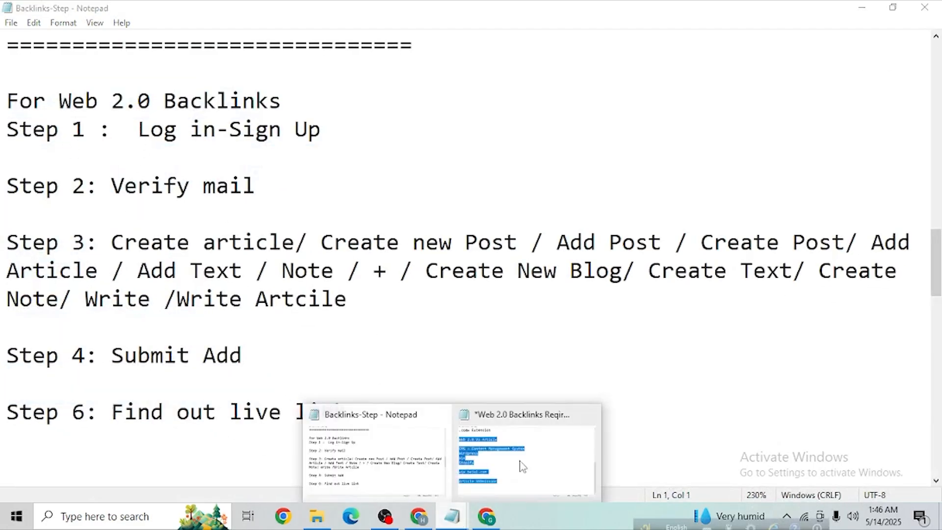
click(511, 457)
scroll(275, 357, down, 3)
scroll(399, 417, up, 1)
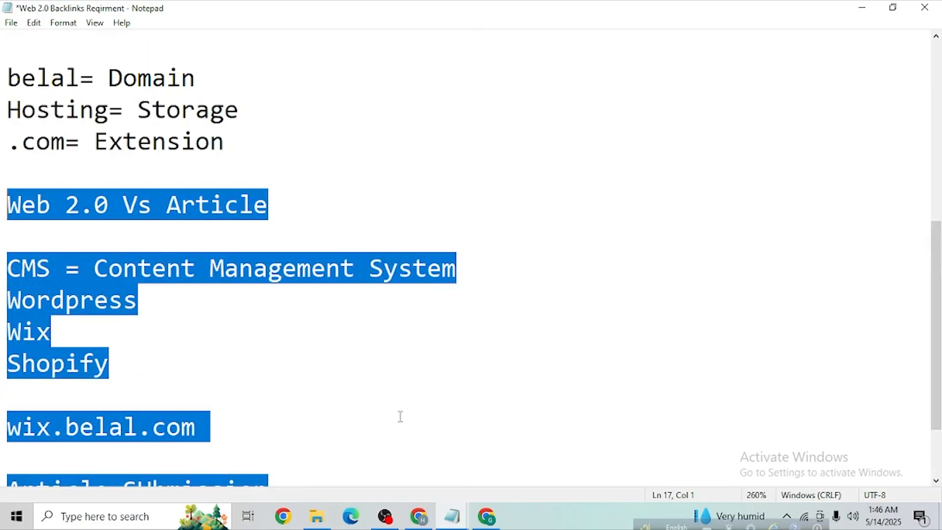
scroll(400, 420, down, 1)
drag(318, 403, 5, 148)
key(BackSpace)
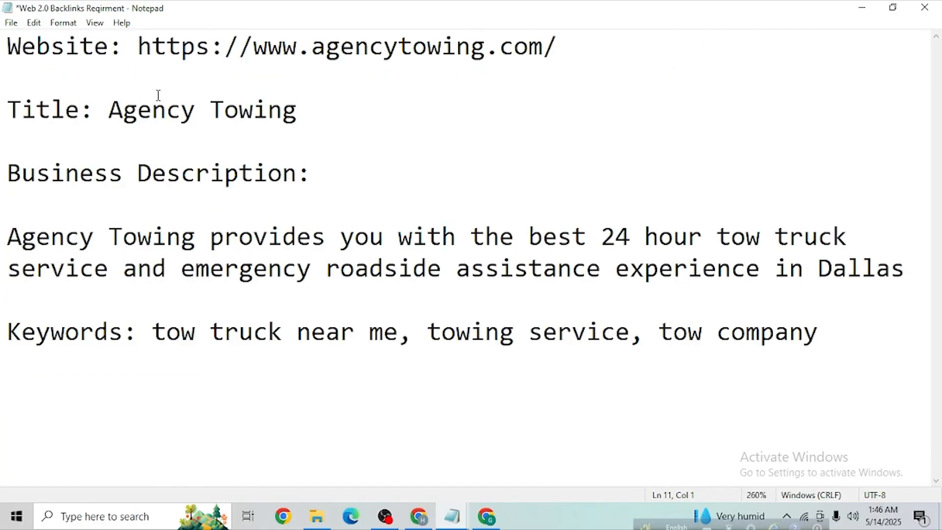
Step: Review the buyer's website, title, business description and keywords lines in the requirement notes
drag(14, 53, 564, 57)
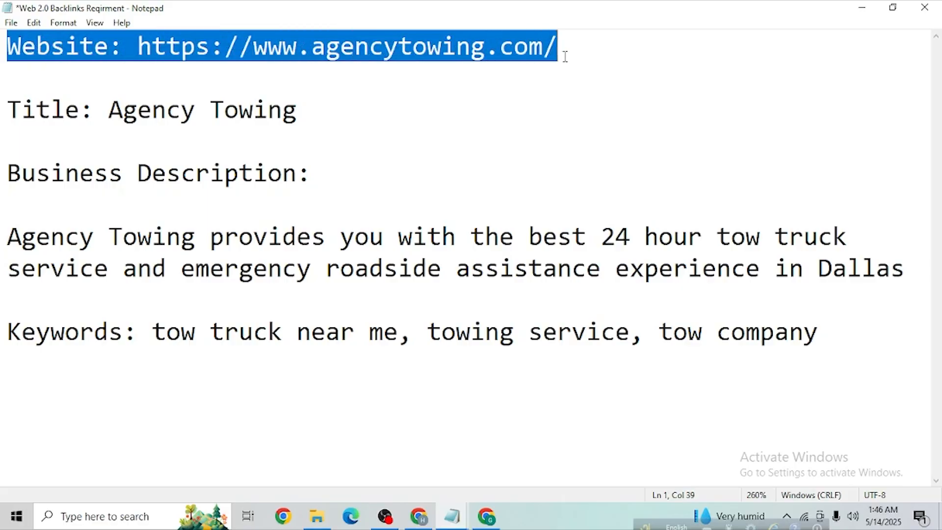
drag(2, 107, 317, 139)
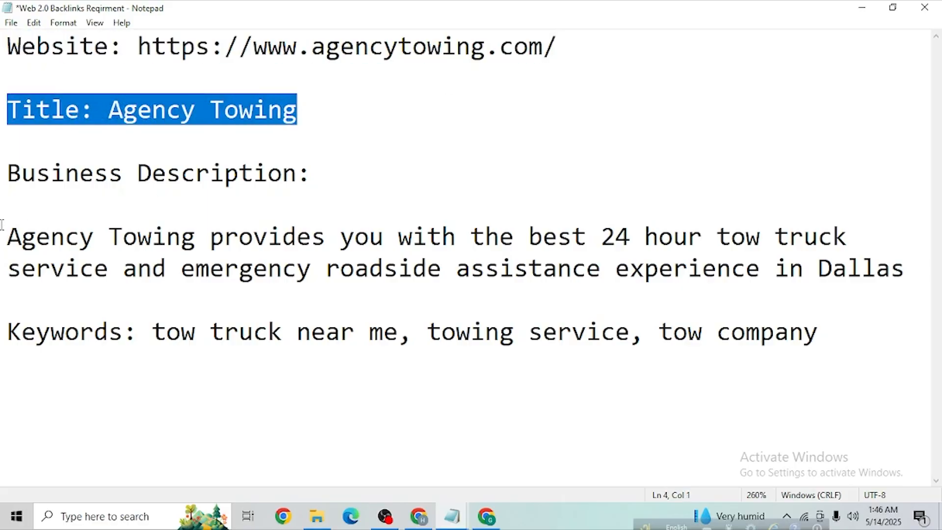
drag(4, 227, 905, 274)
drag(827, 332, 10, 304)
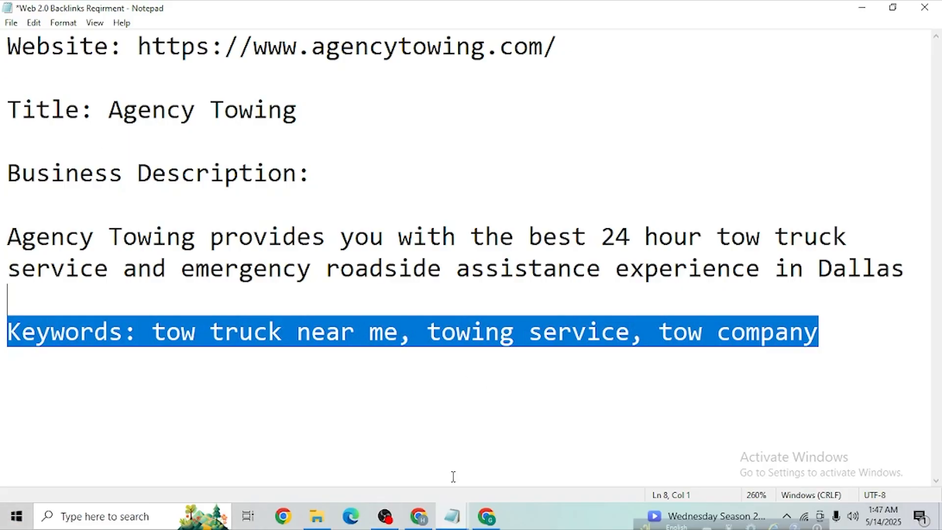
Step: Switch to Chrome and open chatgpt.com in a new tab
click(434, 518)
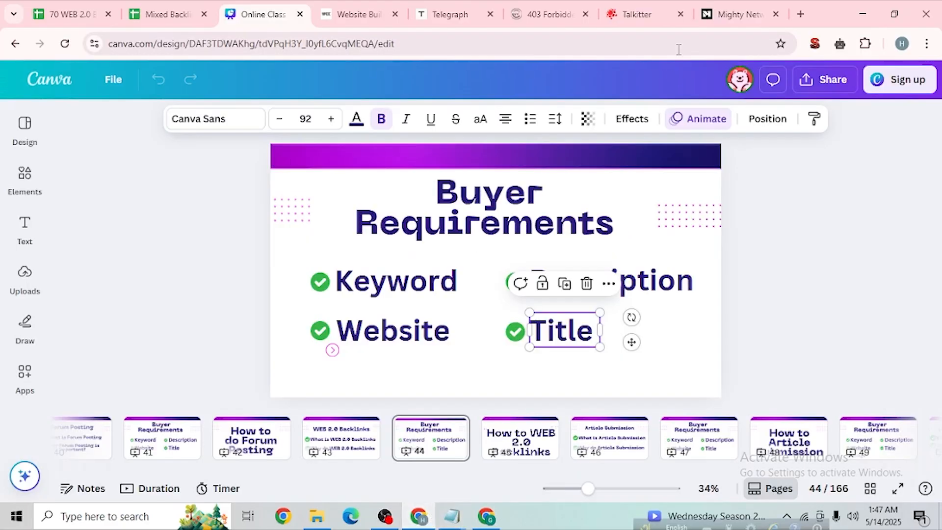
click(801, 14)
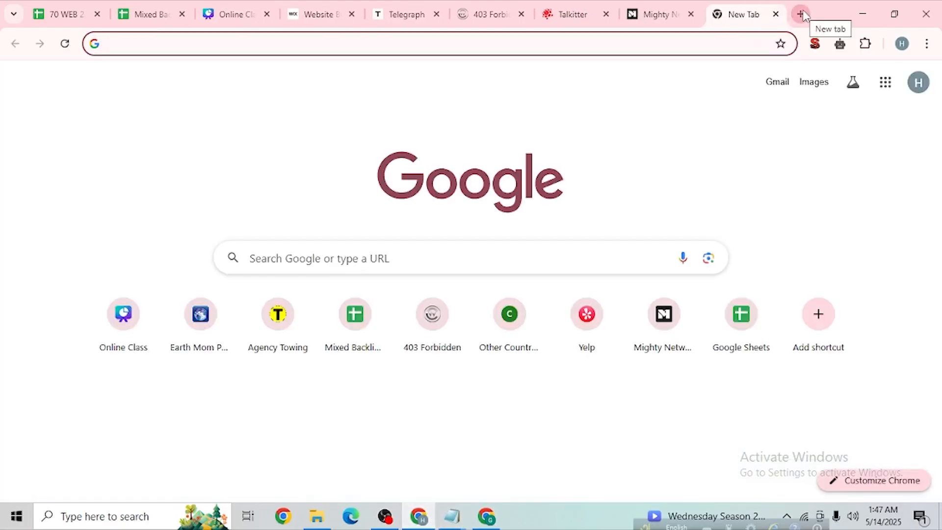
text(cha)
key(Return)
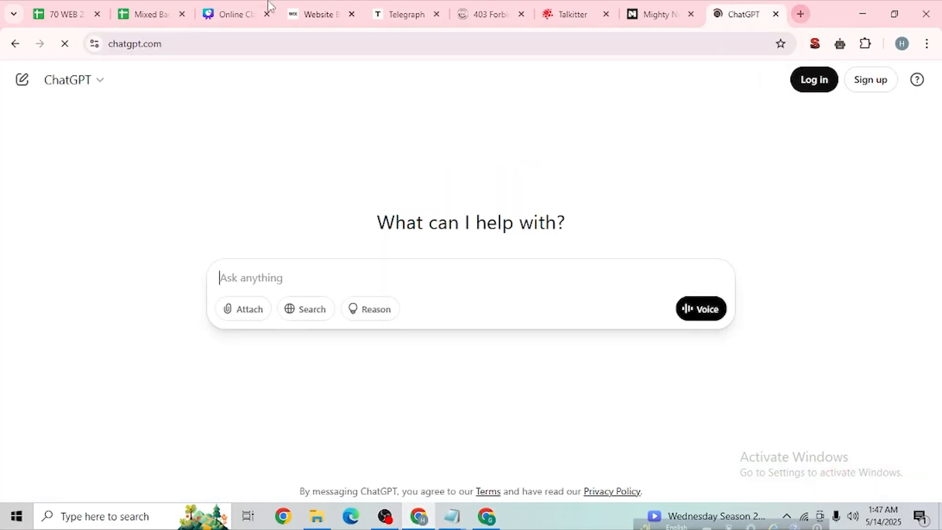
Step: Copy the keyword "towing service" from the Keywords line of the Web 2.0 backlinks requirement notes in Notepad
mouse_move(452, 515)
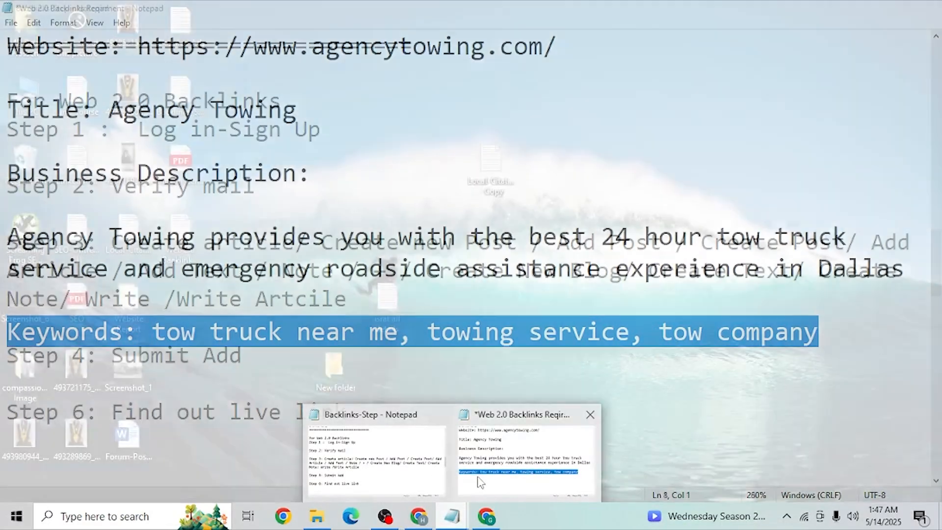
click(525, 457)
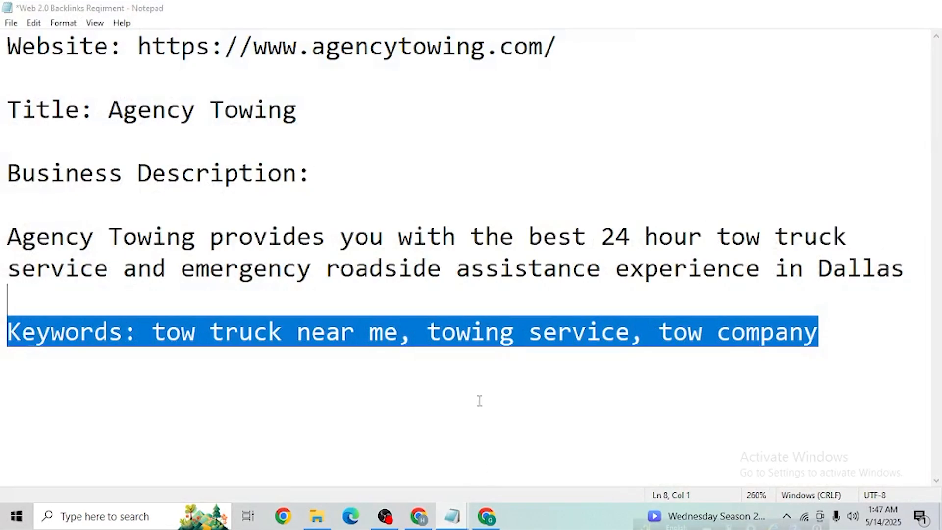
click(74, 350)
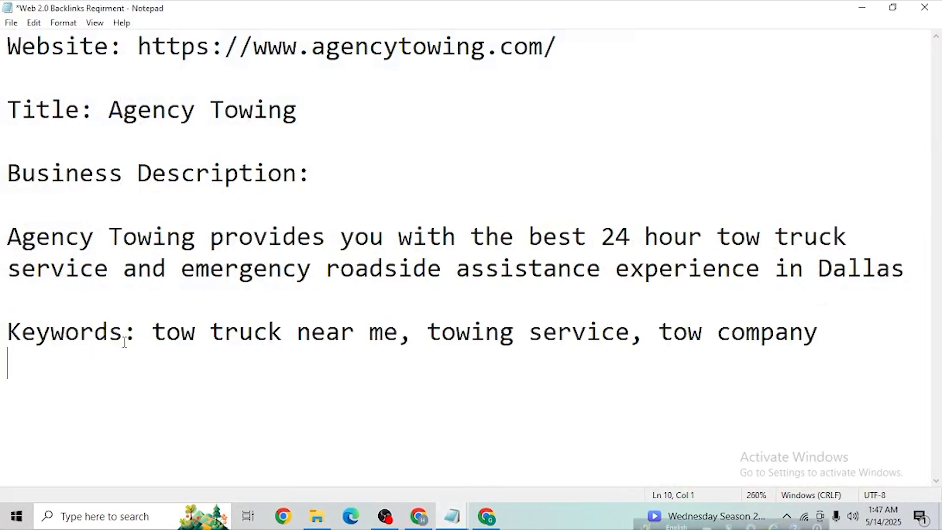
drag(152, 332, 630, 331)
key(ctrl+c)
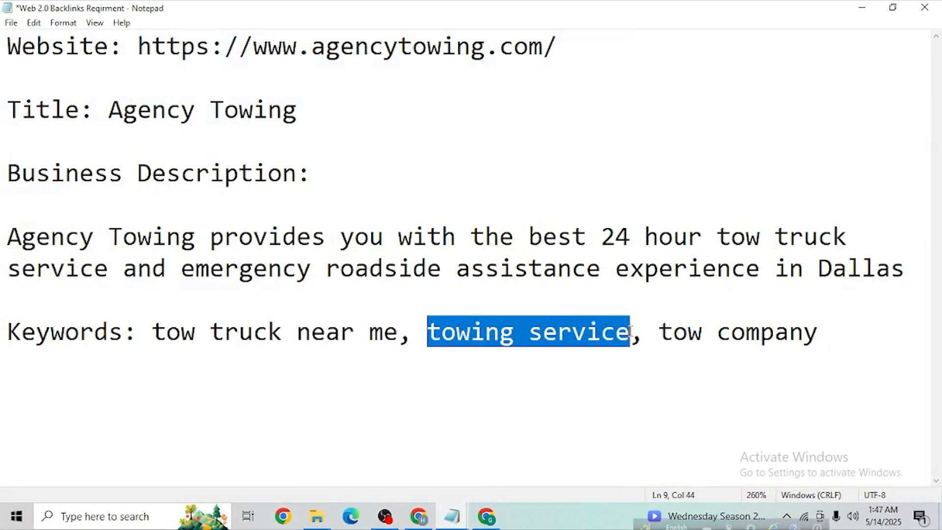
Step: Return to ChatGPT and submit the prompt: write 10 titles for blog post about : "towing service"
click(863, 7)
text(wr)
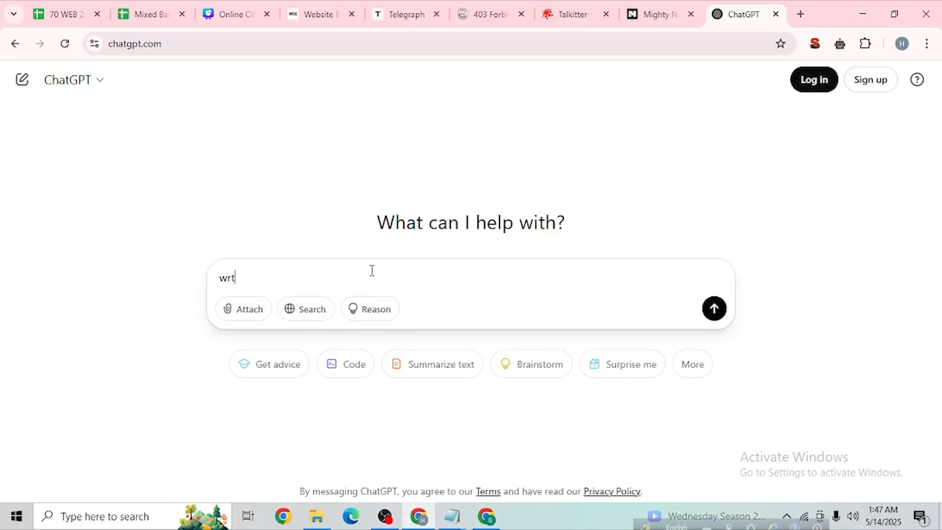
text(ite 10 )
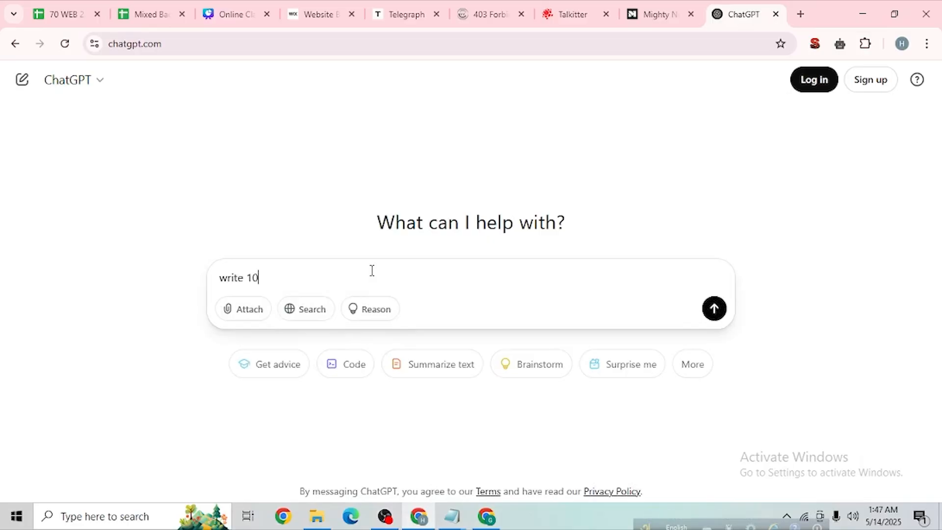
text(titles for )
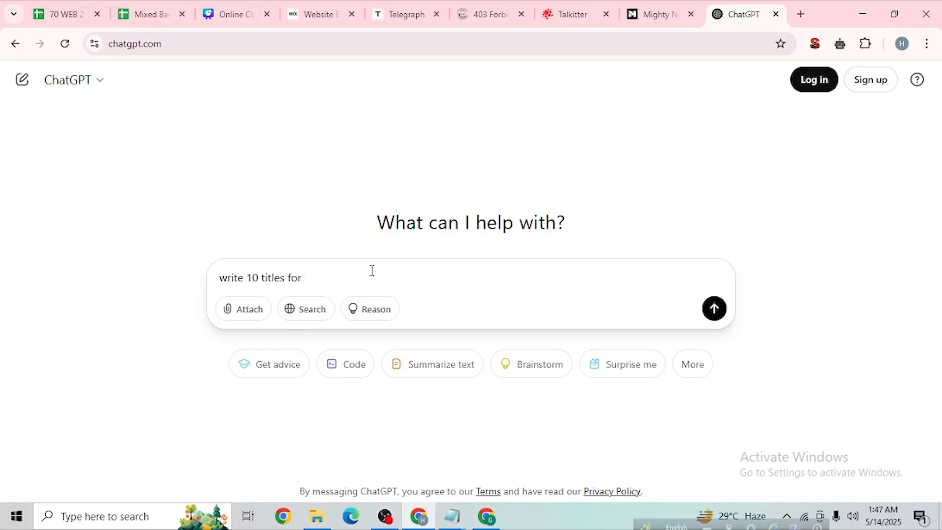
text(blog os)
text(post )
text(about )
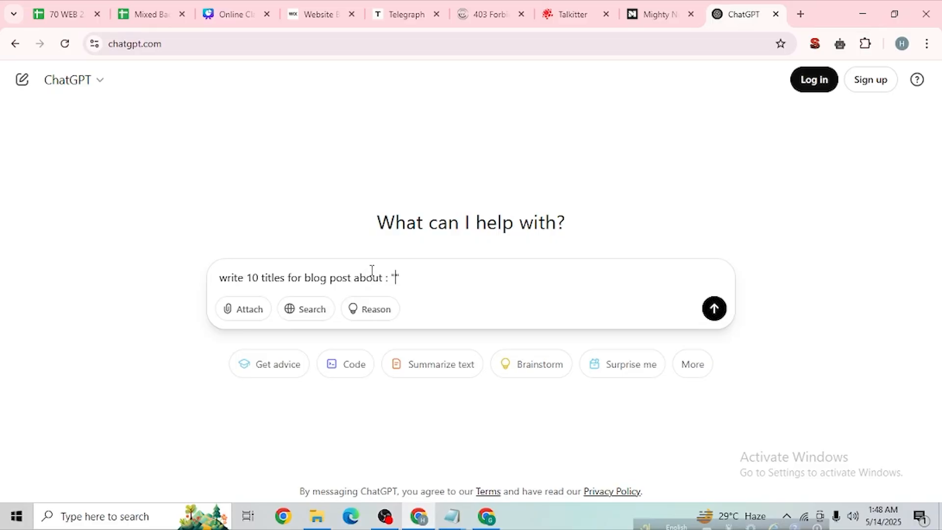
text(: ")
key(ctrl+v)
key(Return)
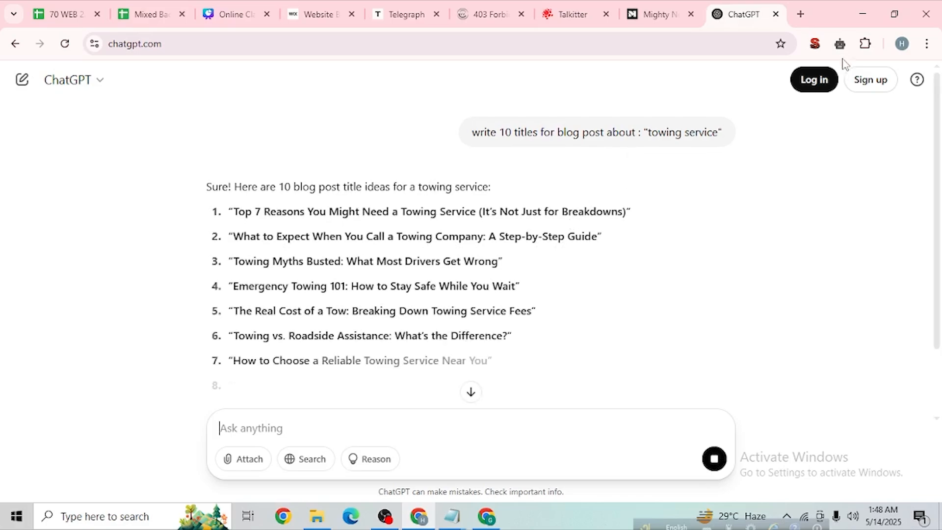
Step: Create a new Microsoft Word document on the desktop and open it
click(862, 13)
click(862, 8)
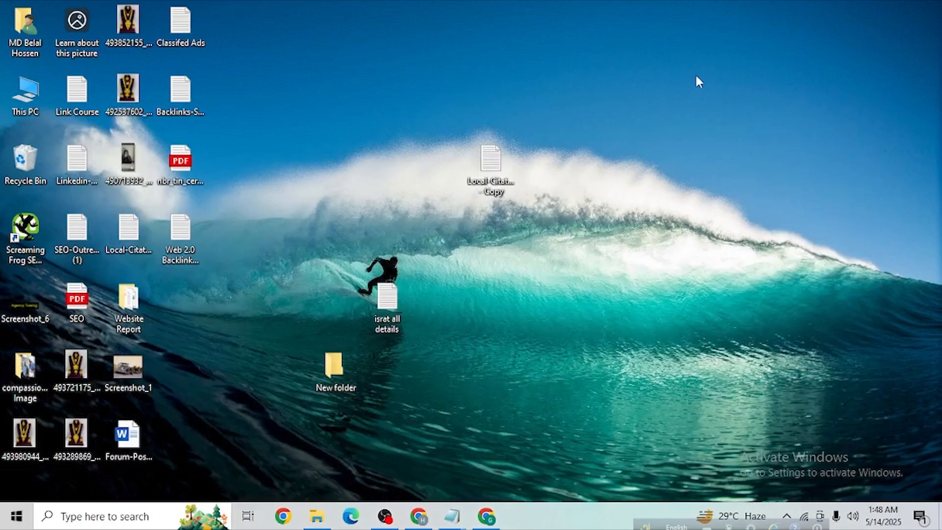
right_click(696, 76)
mouse_move(704, 189)
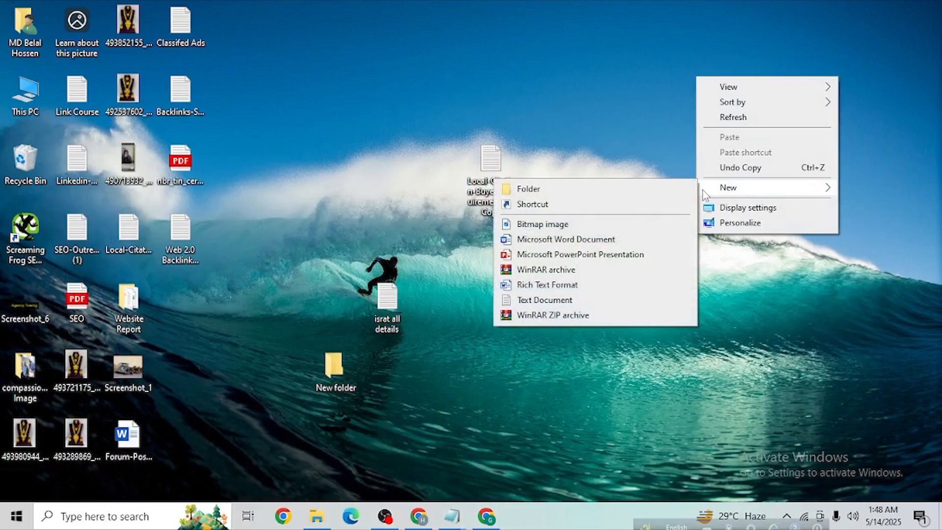
click(598, 241)
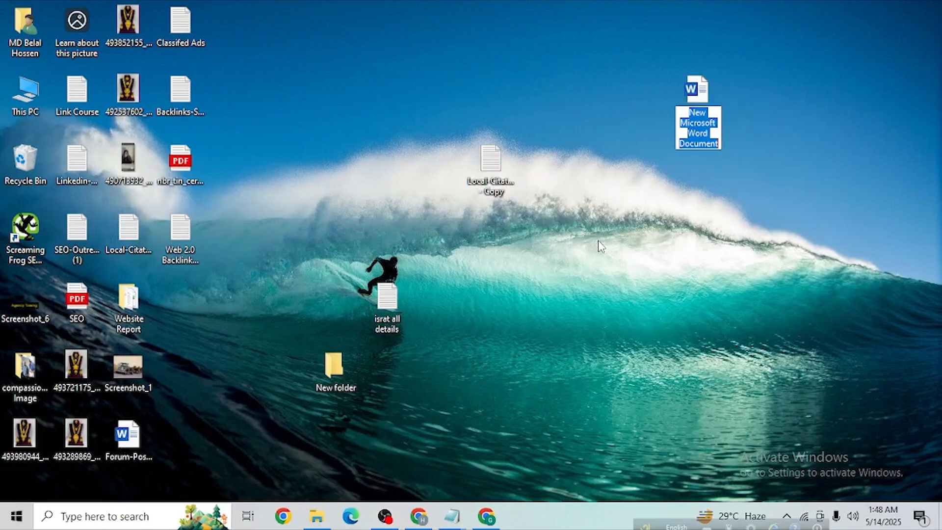
double_click(711, 129)
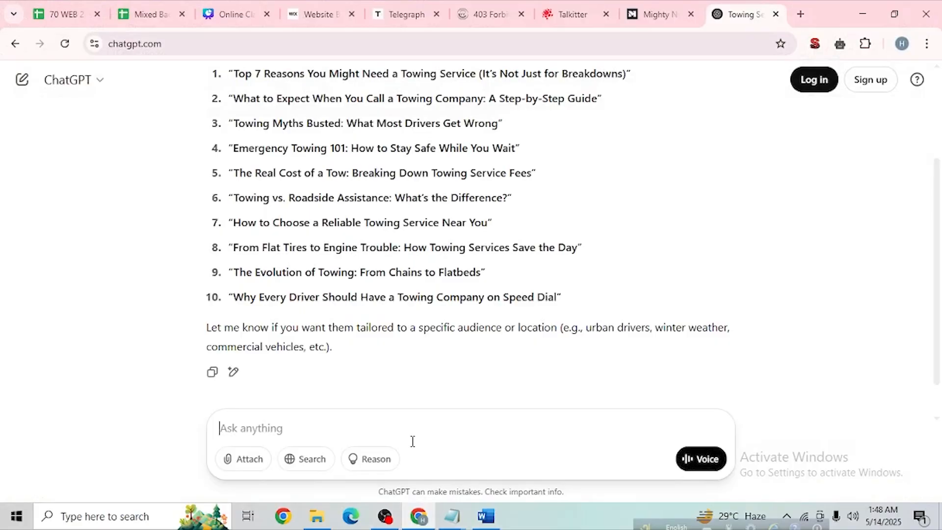
Step: Review the ten generated blog post titles in ChatGPT alongside the keywords in the Notepad requirement notes
scroll(446, 385, up, 3)
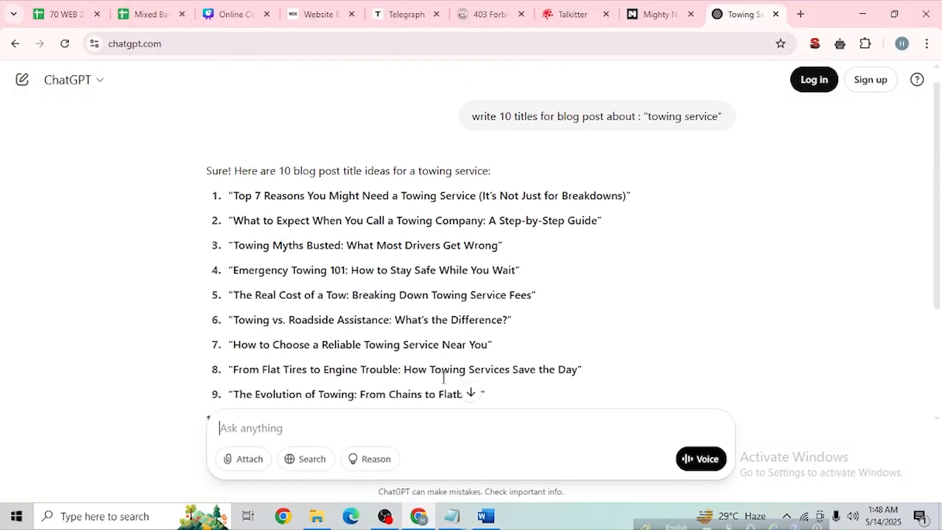
scroll(443, 378, down, 3)
click(486, 516)
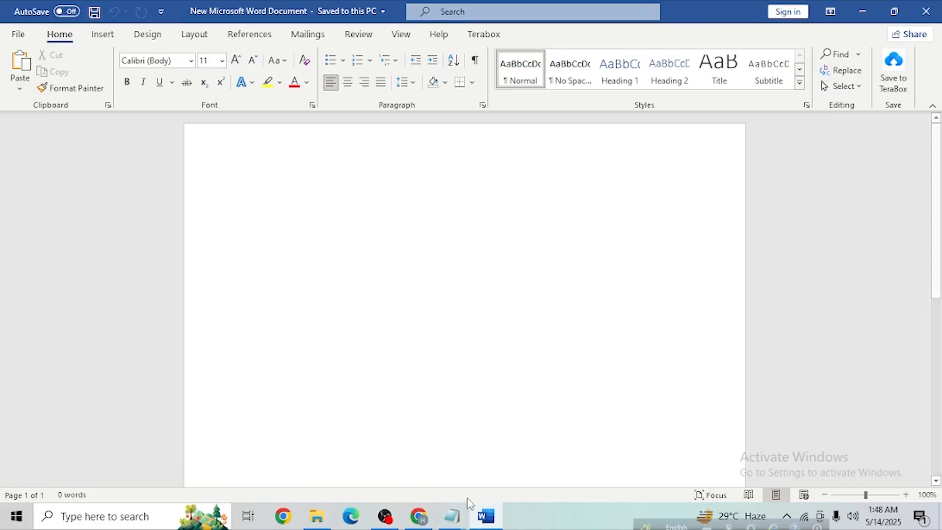
click(457, 516)
click(494, 475)
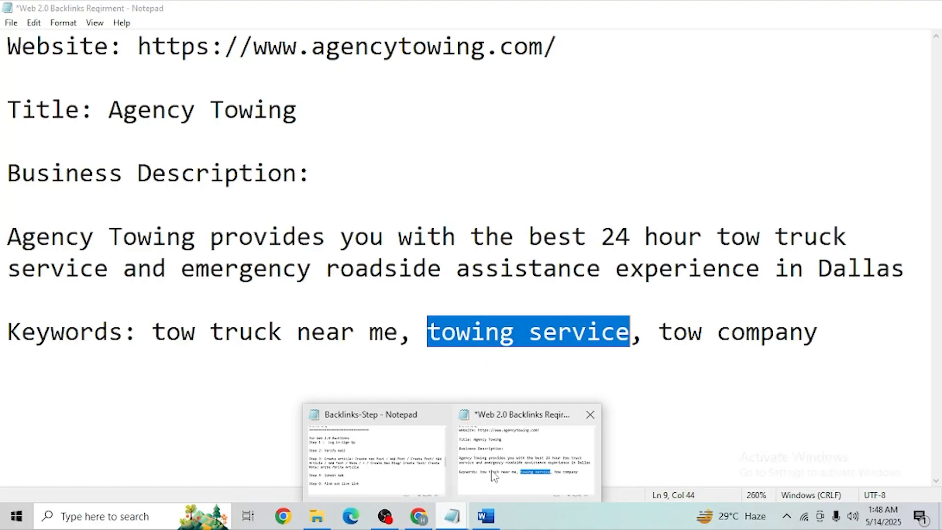
click(498, 516)
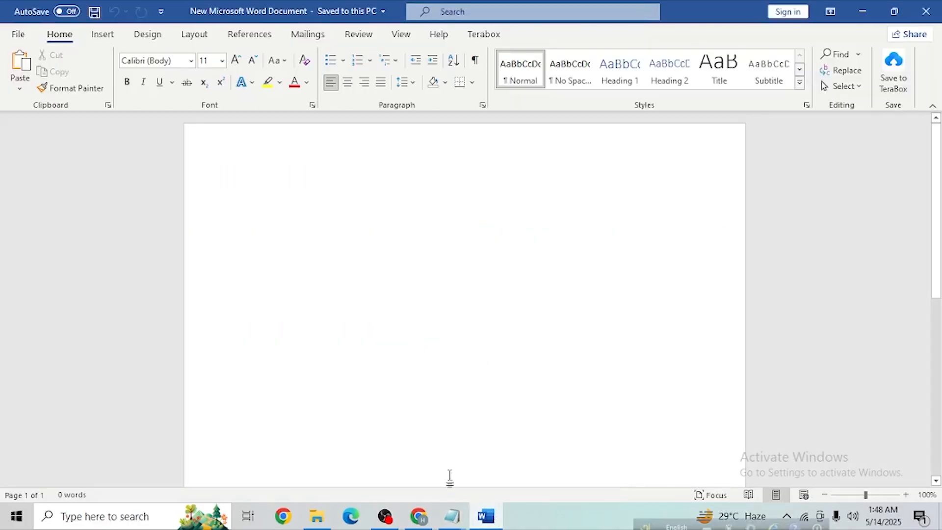
mouse_move(420, 514)
click(419, 517)
scroll(421, 302, up, 3)
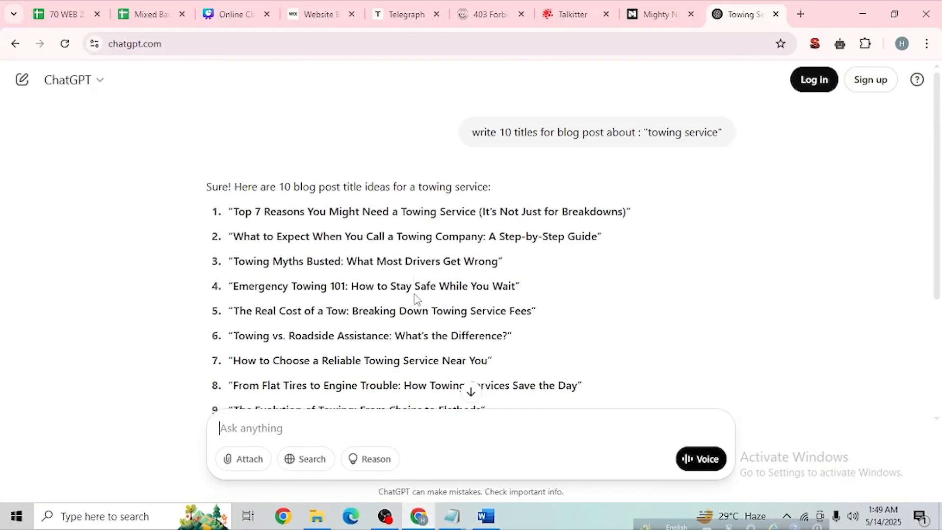
drag(235, 212, 628, 216)
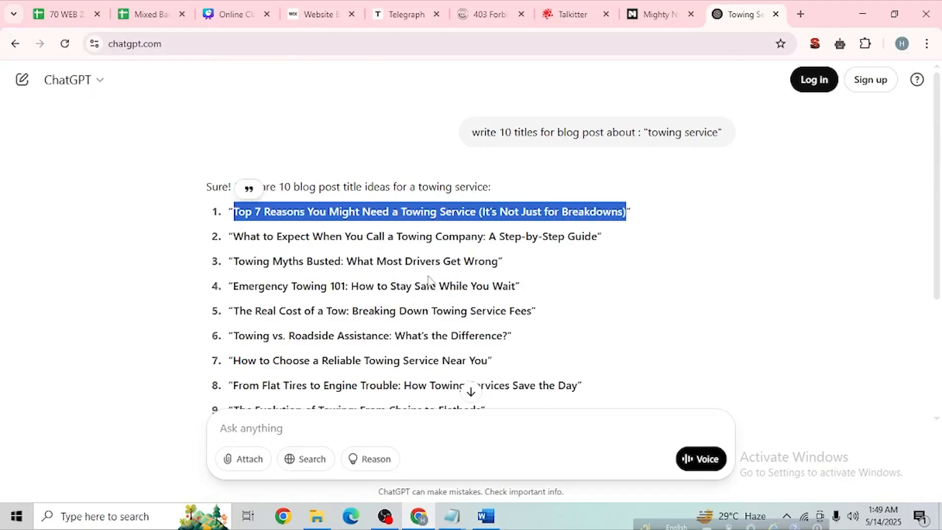
scroll(429, 270, down, 1)
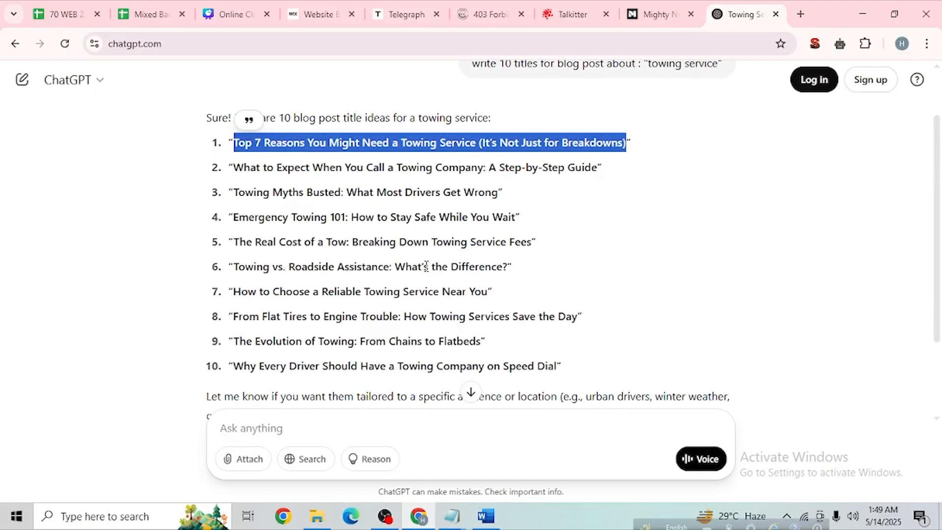
scroll(456, 285, up, 1)
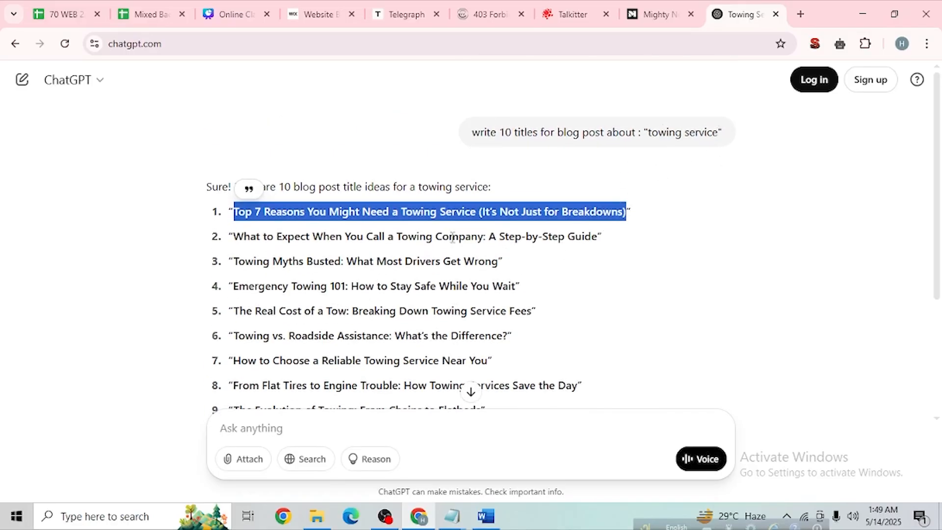
scroll(427, 235, down, 1)
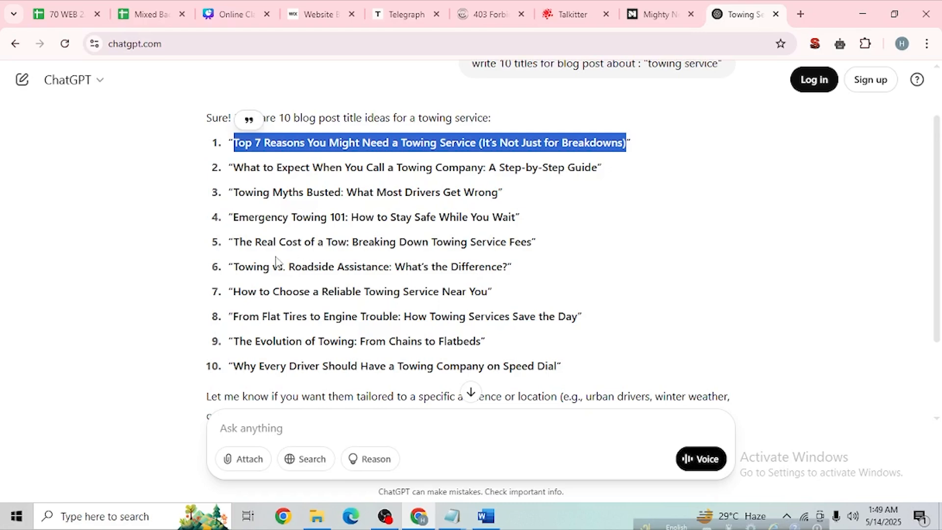
Step: Copy the title "How to Choose a Reliable Towing Service Near You" from ChatGPT into the blank Word document and start a new line below it
click(489, 289)
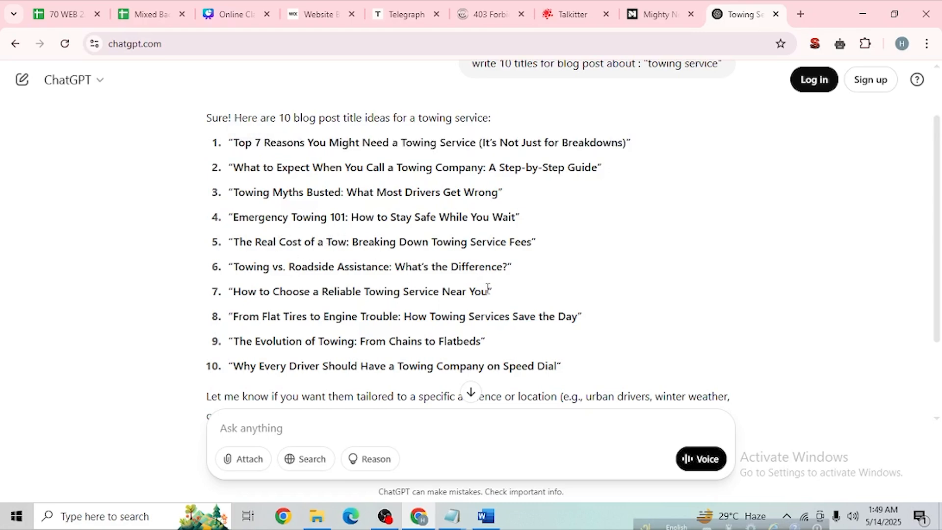
drag(488, 289, 234, 290)
key(ctrl+c)
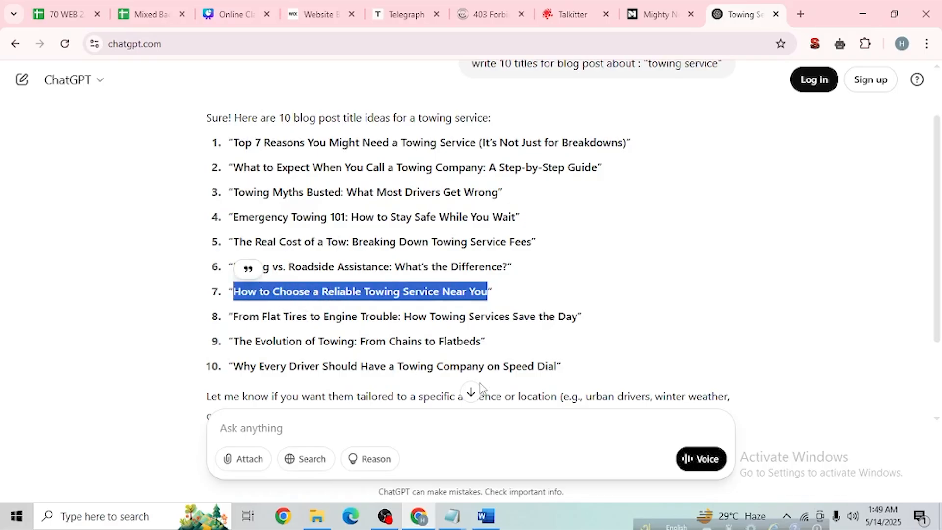
click(485, 514)
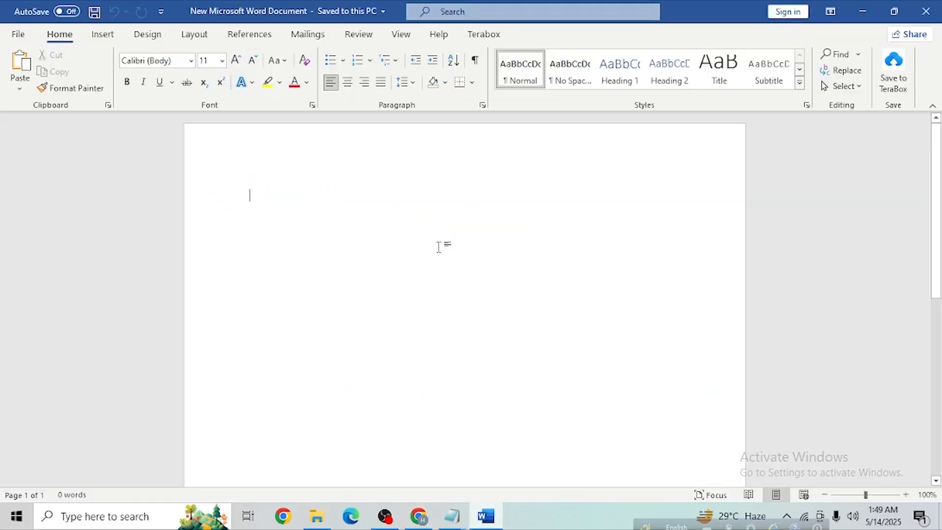
key(ctrl+v)
drag(470, 196, 236, 198)
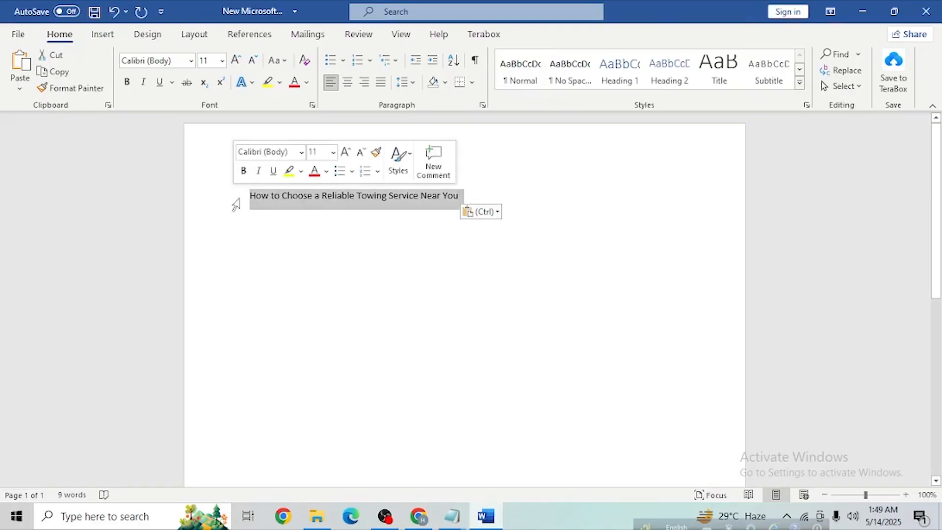
click(308, 196)
click(472, 195)
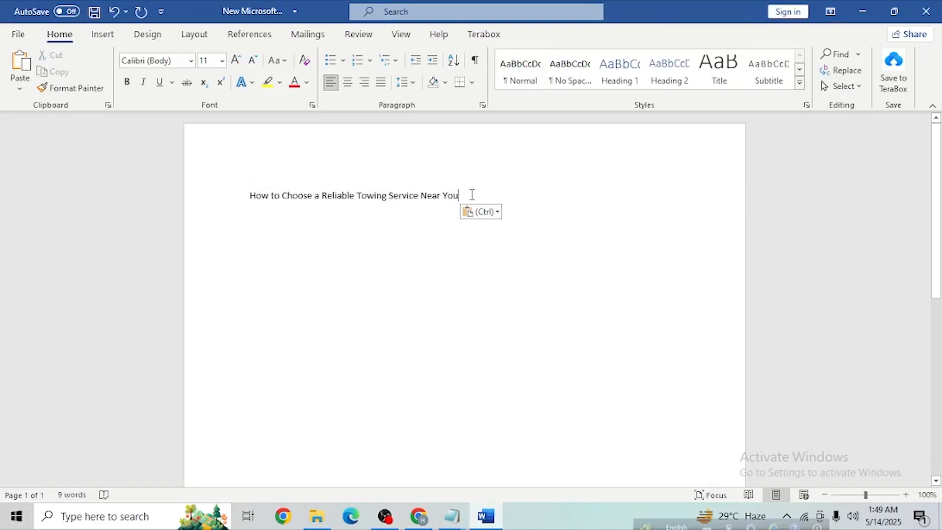
key(Return)
Step: Return to ChatGPT and submit the prompt: write a description within 800 words about : "How to Choose a Reliable Towing Service Near You"
click(419, 517)
click(411, 427)
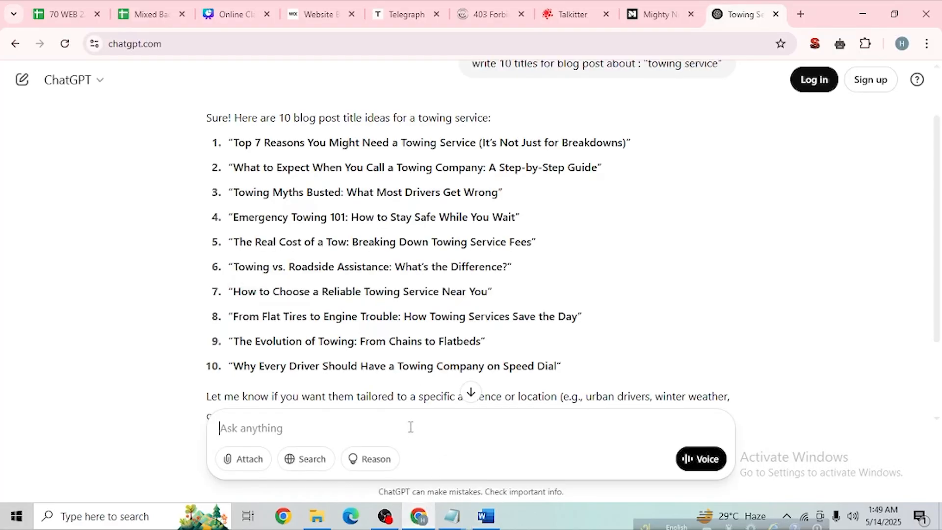
text(write)
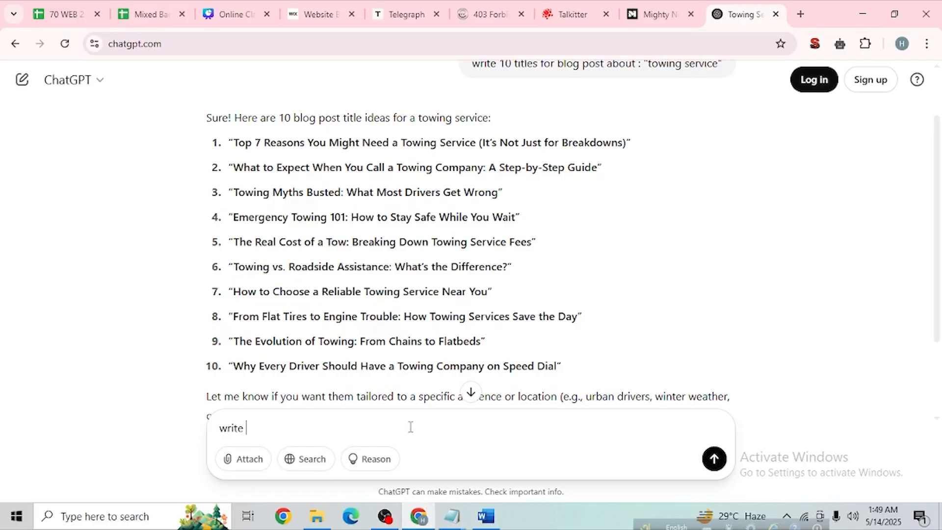
text( a description wit)
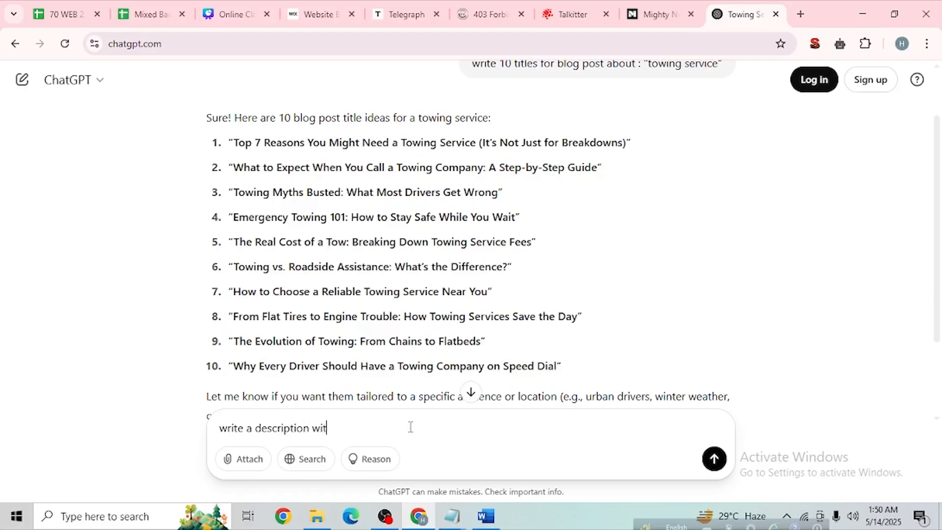
text(hin)
text(5)
key(BackSpace)
text(800 words abou)
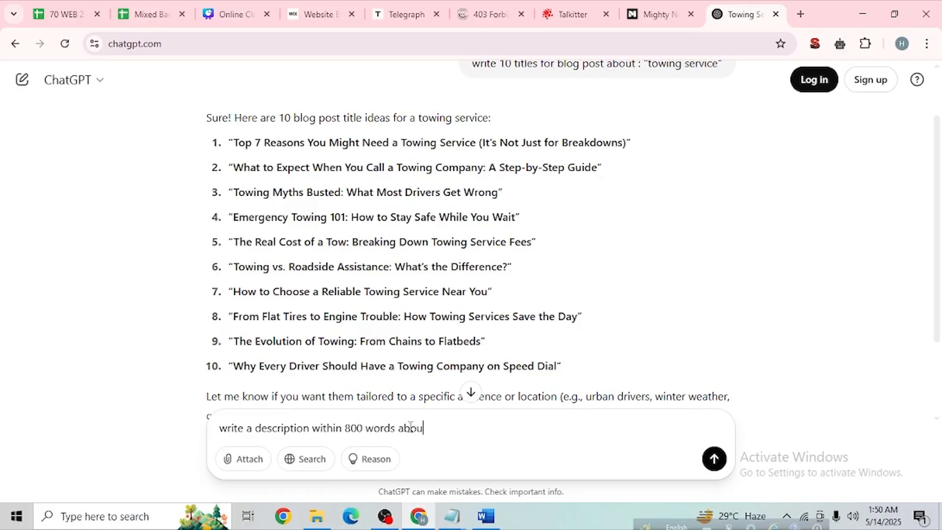
text(t : ")
text(How to Choose a Reliable Towing Service Near You")
key(Return)
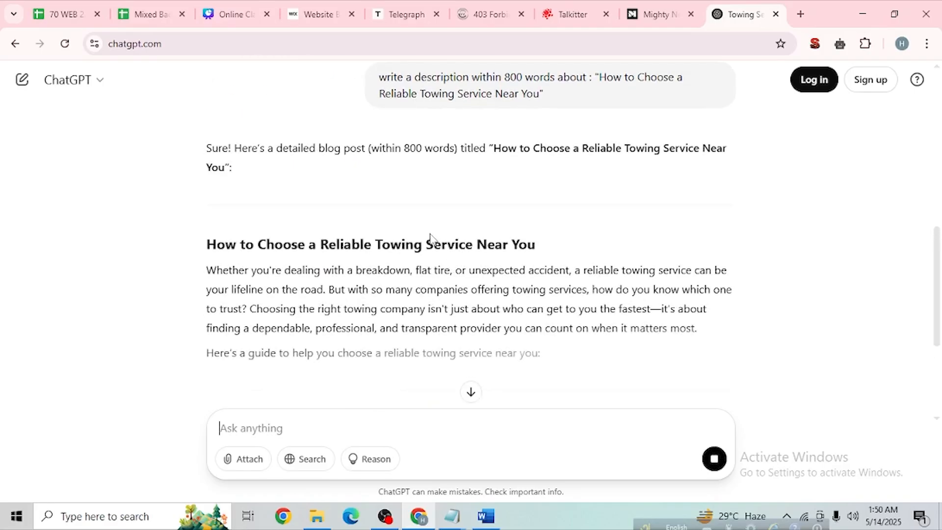
Step: Copy the generated article text, starting from the introduction below its heading, and paste it under the title in the Word document
scroll(432, 236, down, 2)
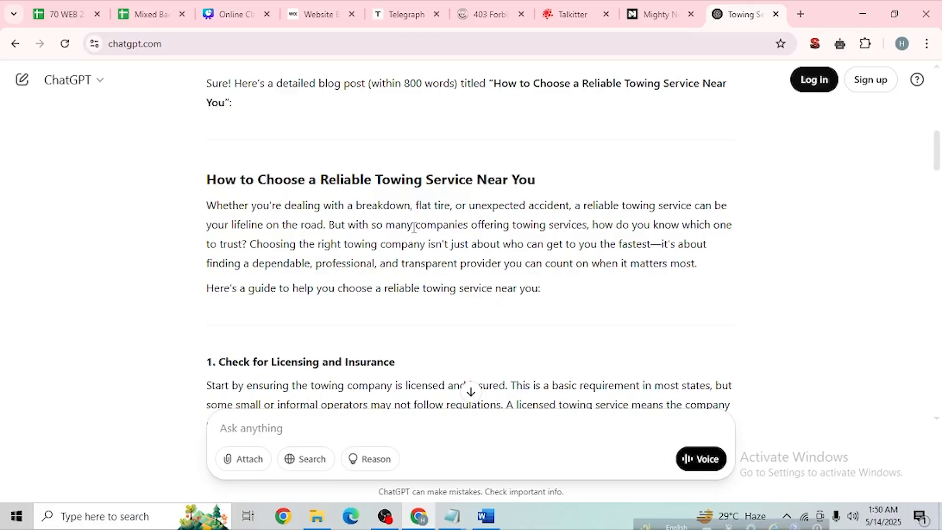
scroll(581, 287, down, 3)
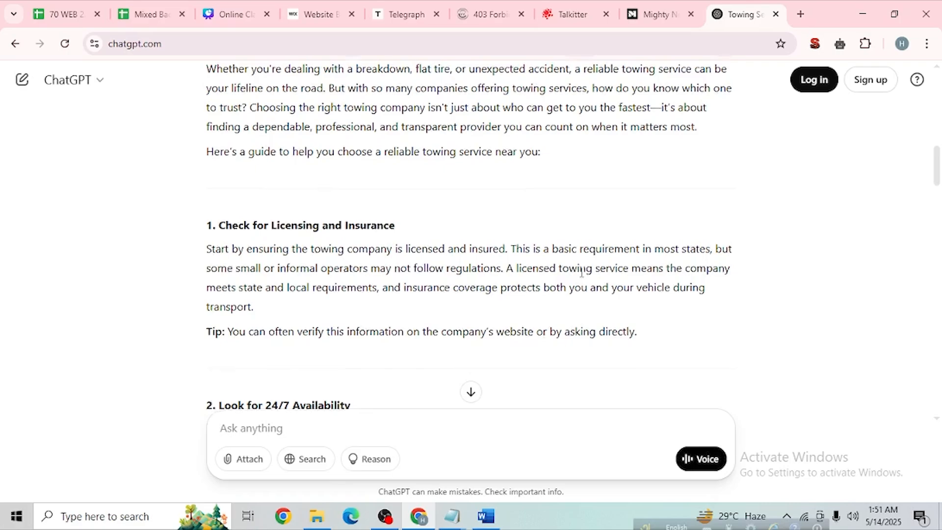
scroll(466, 282, up, 4)
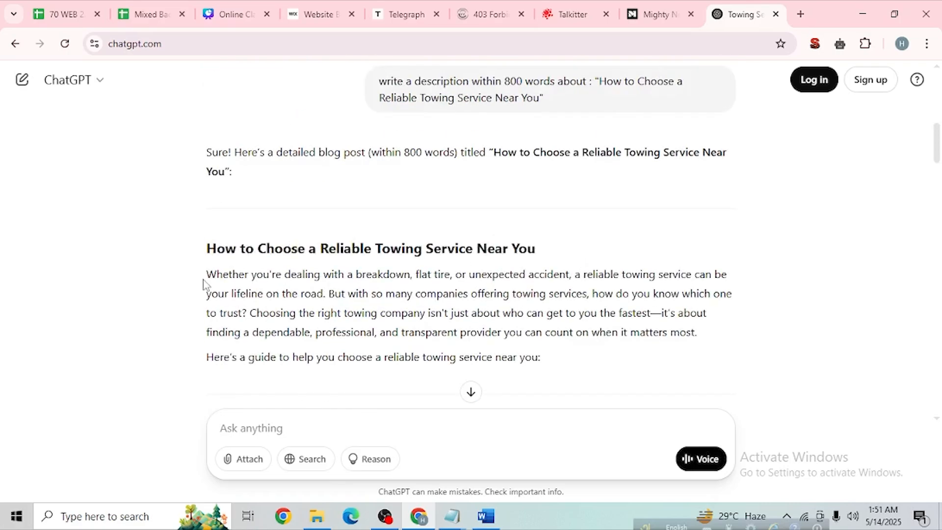
drag(205, 277, 456, 332)
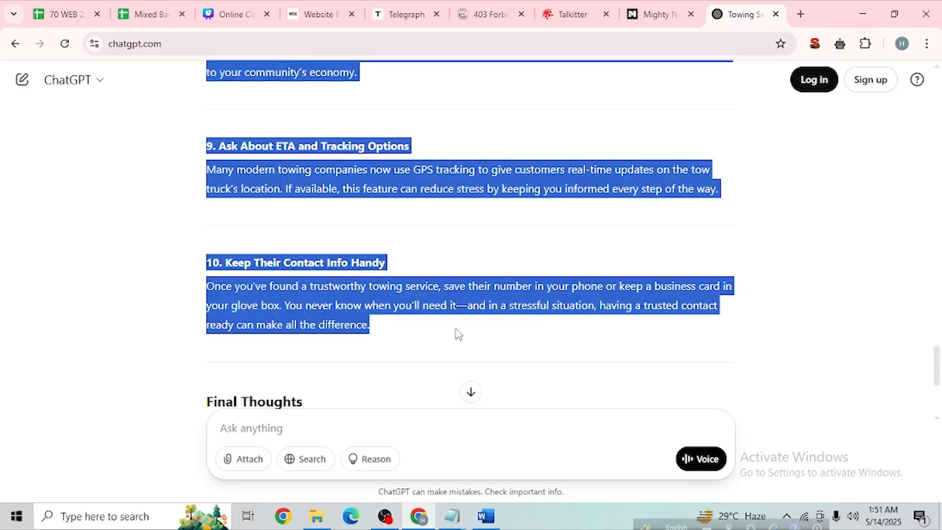
click(486, 516)
key(ctrl+v)
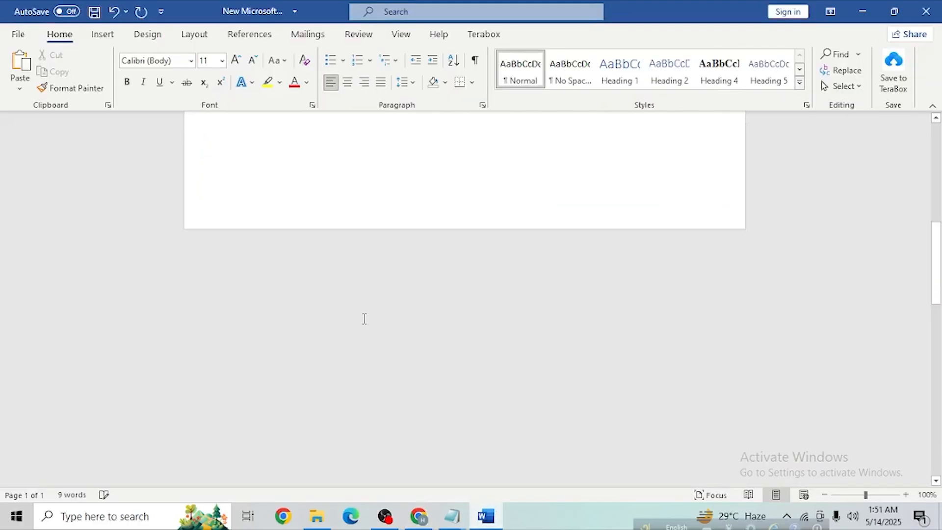
scroll(479, 391, up, 6)
scroll(496, 414, up, 20)
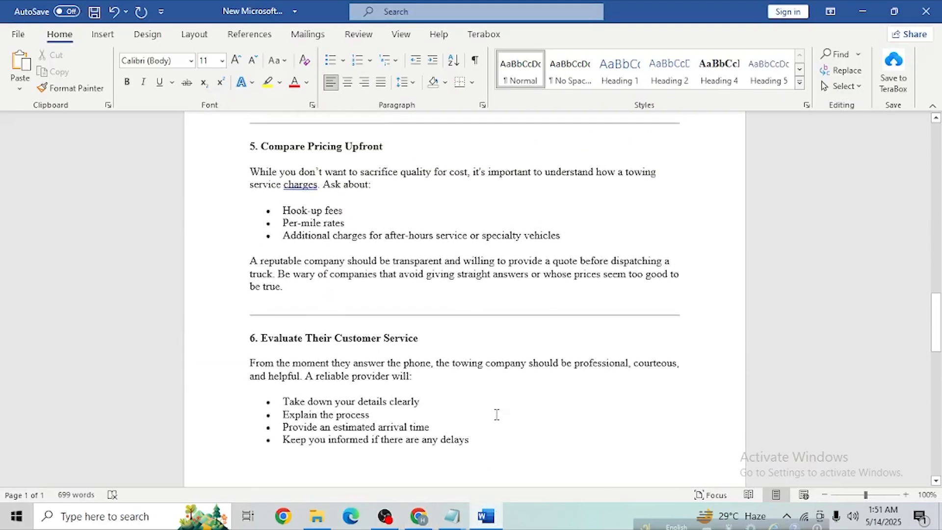
scroll(496, 424, up, 20)
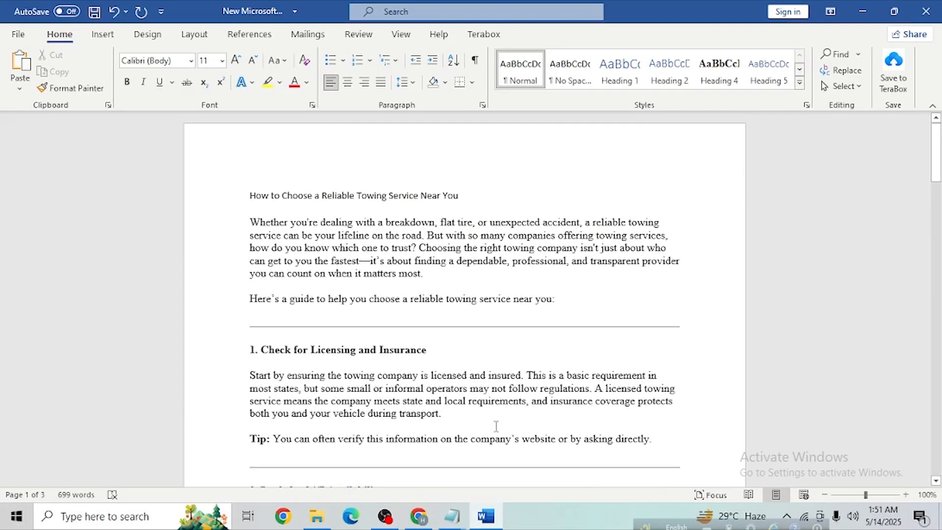
Step: Check the keyword in the Notepad requirement notes and search the Word article for "towing service"
mouse_move(452, 516)
click(500, 491)
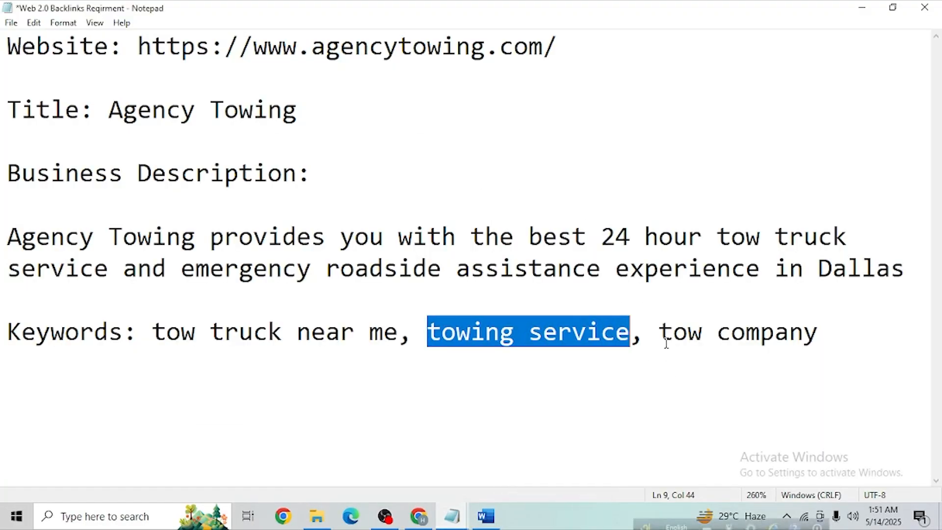
click(862, 13)
key(ctrl+f)
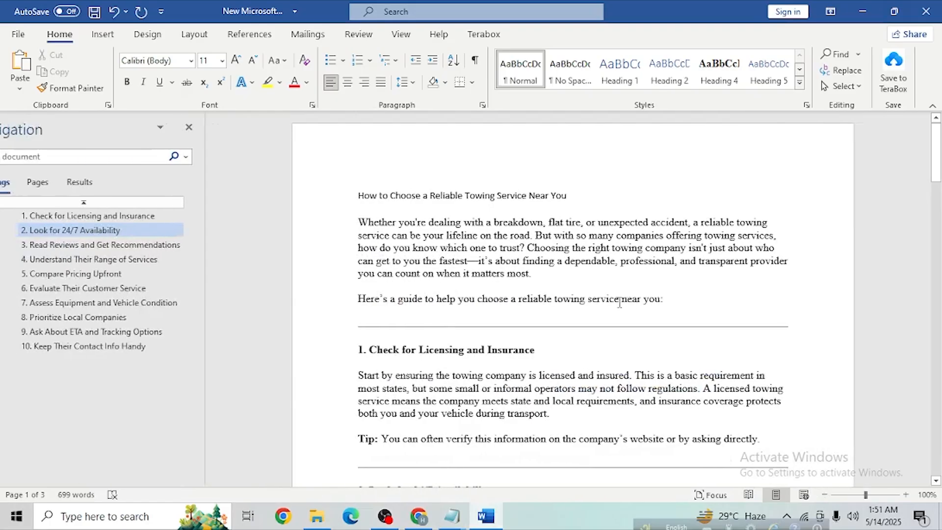
text(towing service)
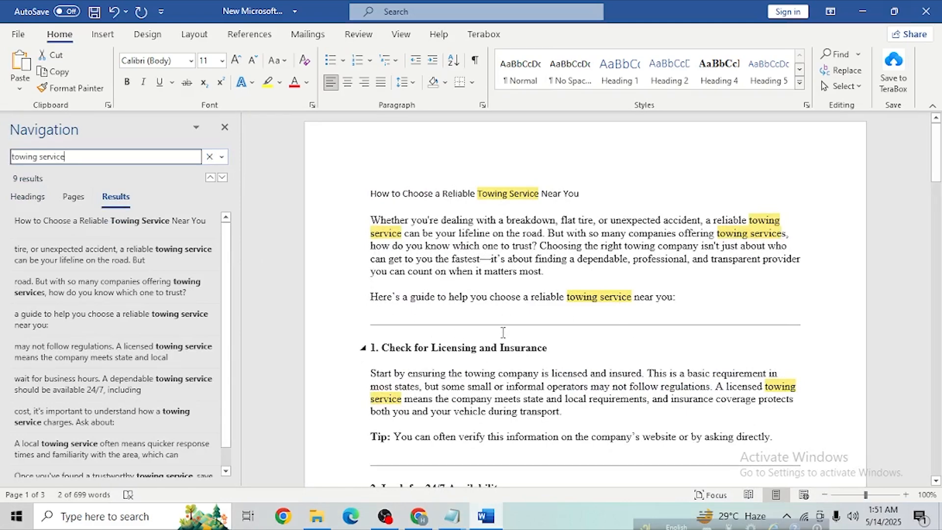
scroll(550, 351, down, 2)
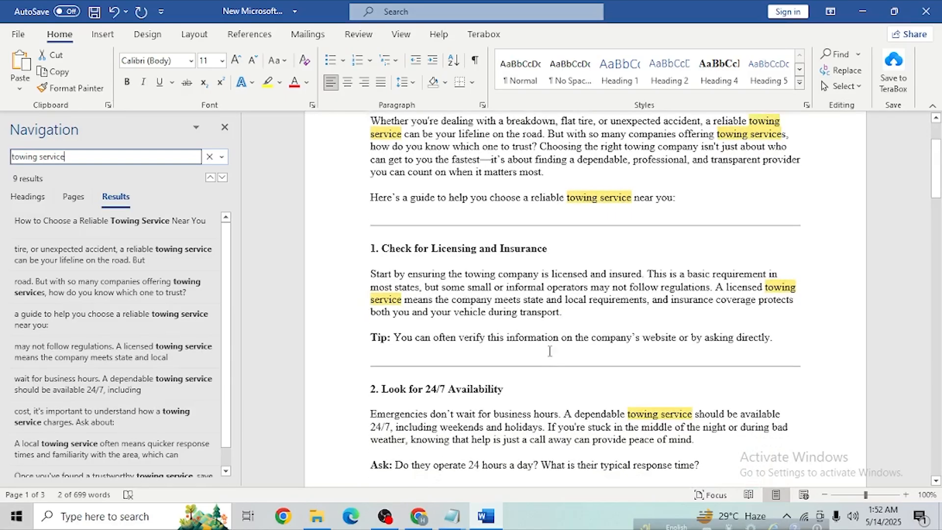
mouse_move(452, 515)
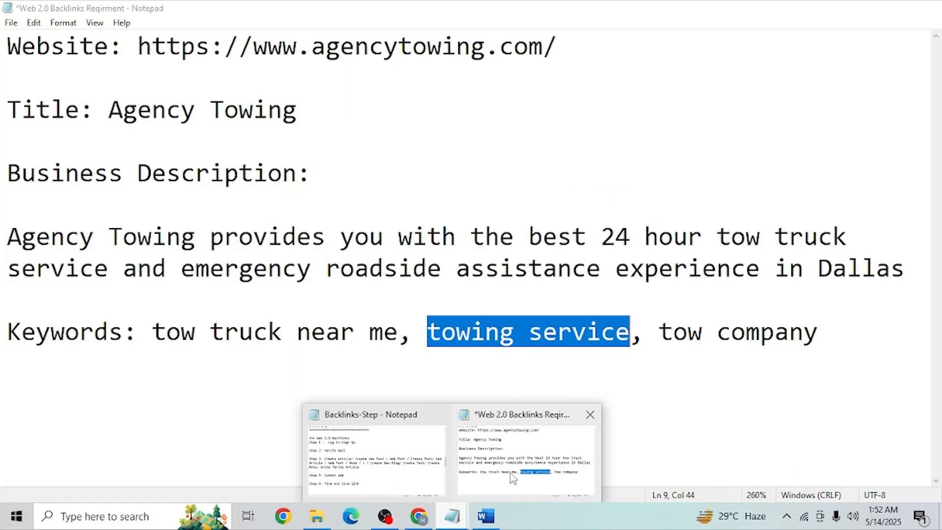
click(510, 473)
drag(544, 46, 138, 47)
key(ctrl+c)
click(485, 515)
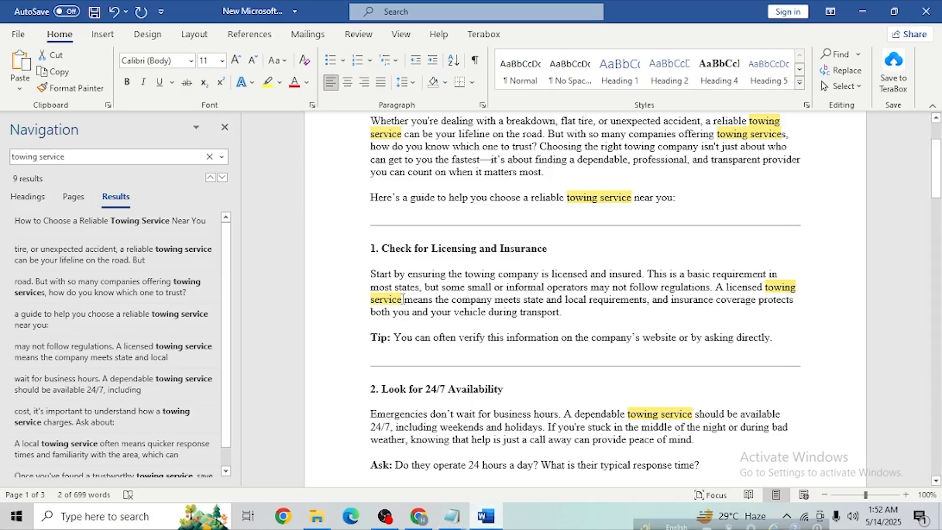
drag(403, 299, 766, 287)
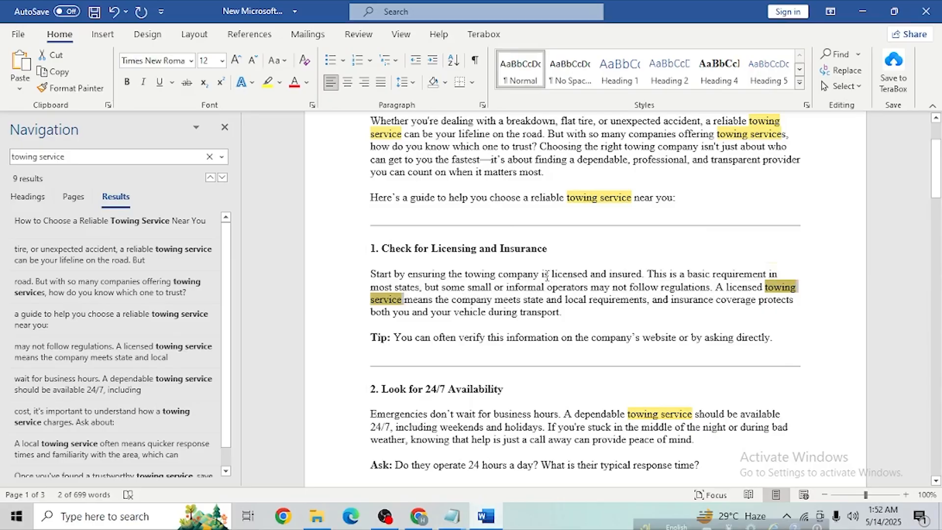
right_click(788, 290)
click(806, 255)
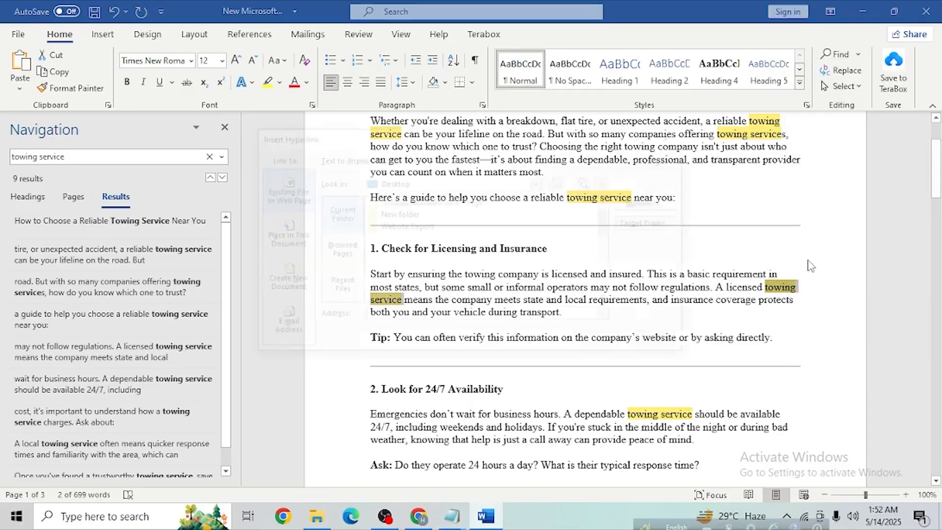
key(ctrl+v)
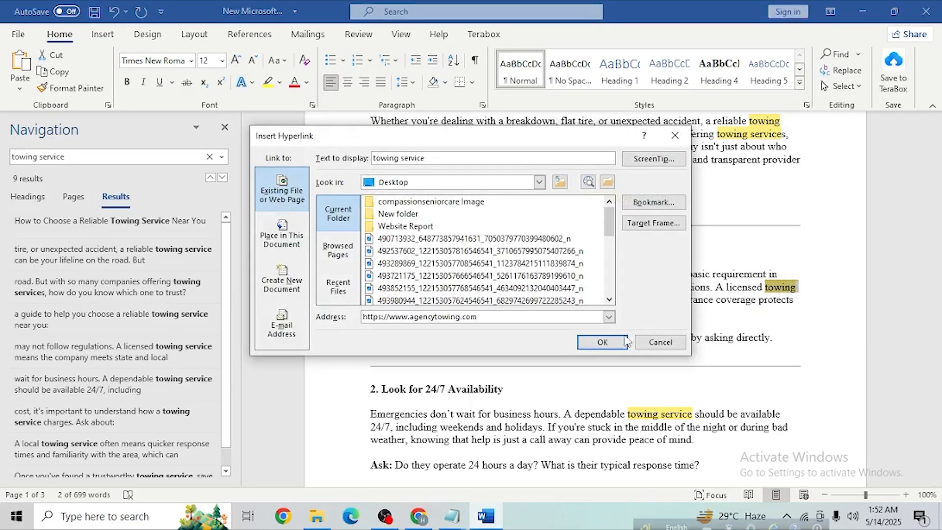
click(608, 342)
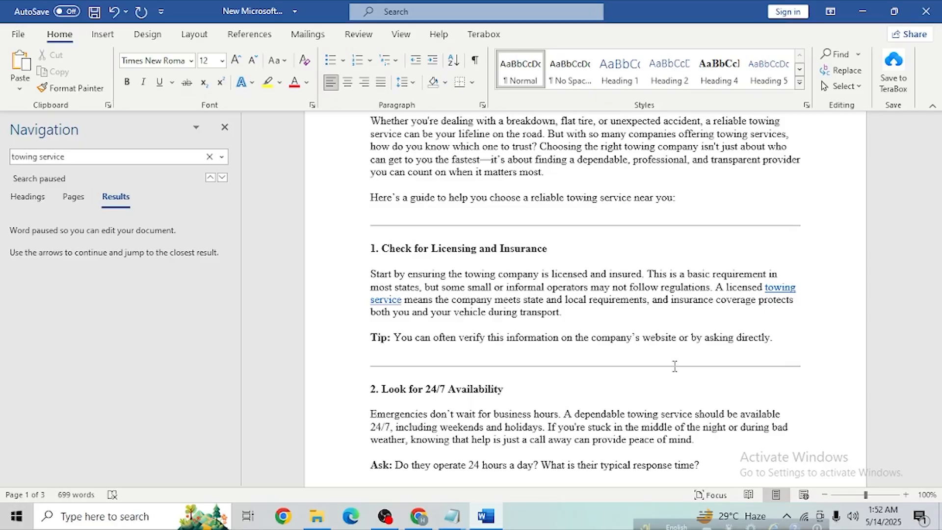
Step: Search the Word article again for "towing service" and review where the keyword occurs throughout the document
key(ctrl+f)
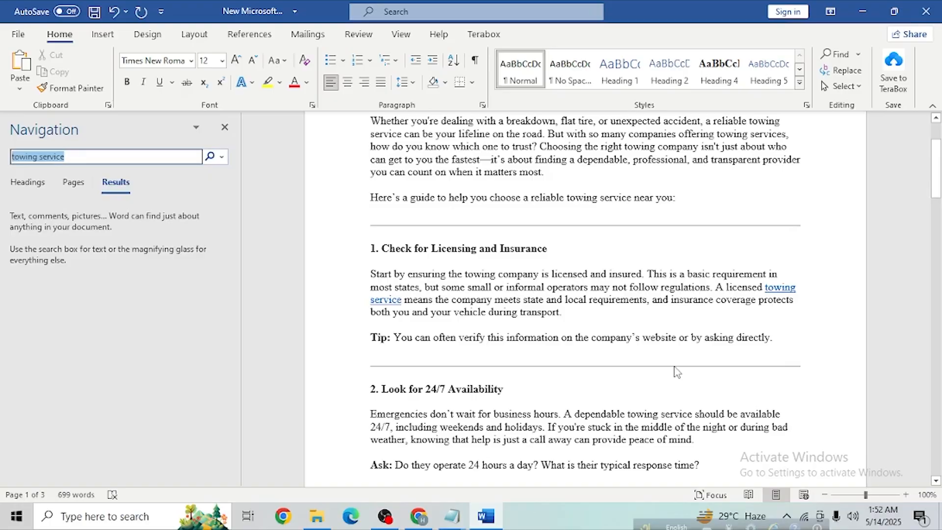
scroll(678, 371, down, 5)
scroll(727, 363, up, 8)
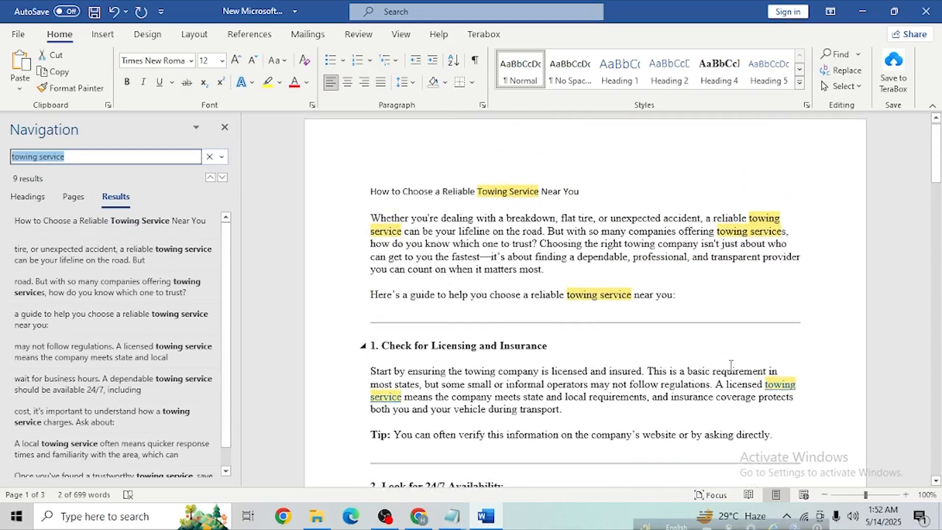
scroll(731, 366, down, 9)
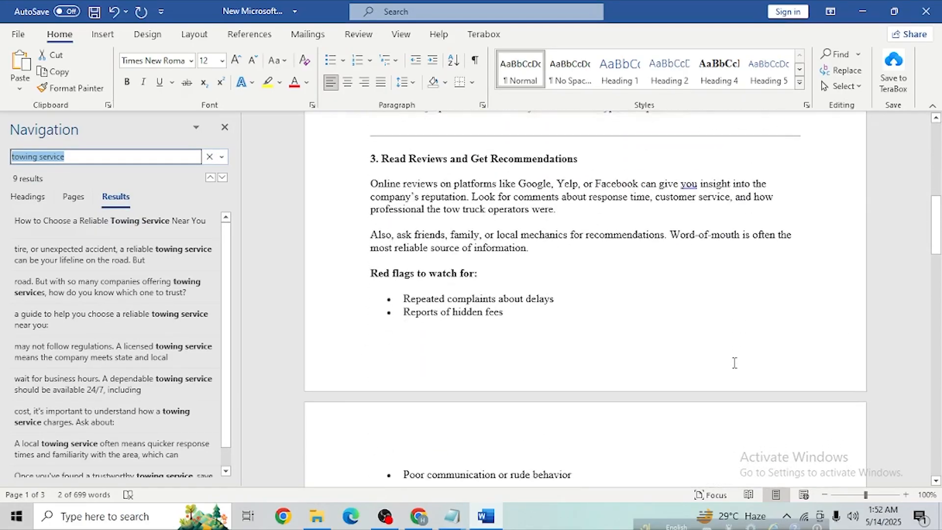
scroll(735, 363, down, 10)
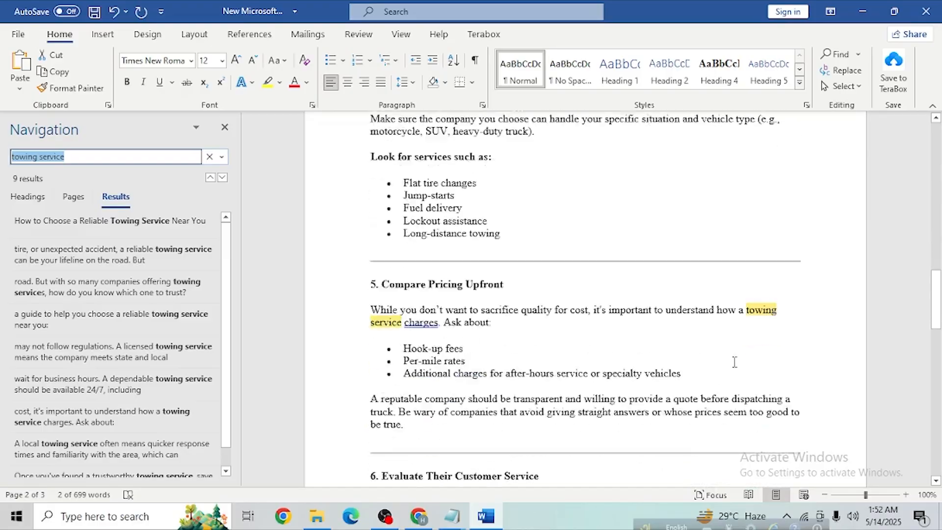
scroll(735, 363, down, 10)
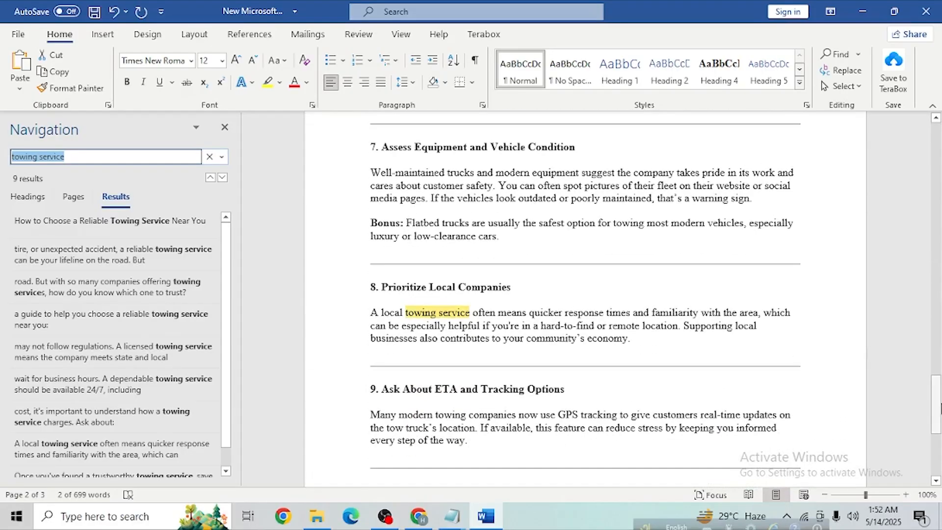
drag(939, 408, 939, 162)
click(729, 269)
scroll(721, 294, down, 2)
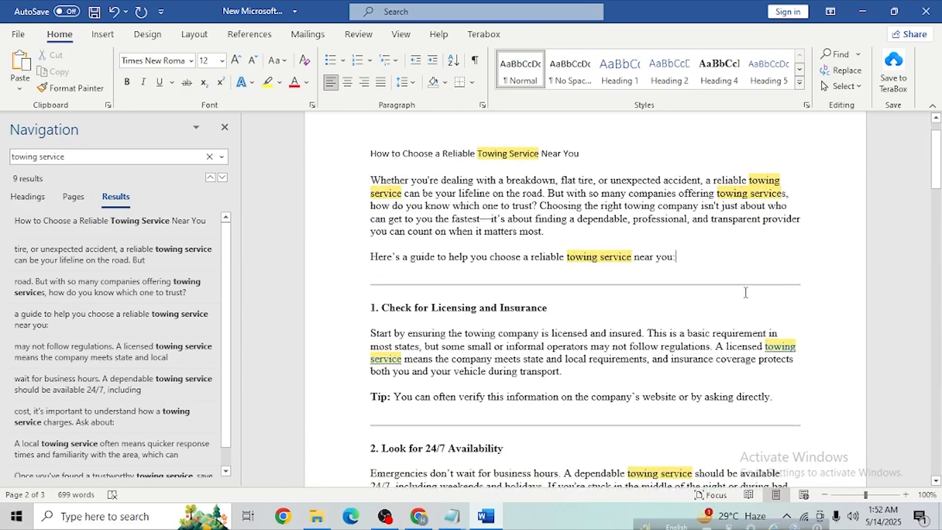
scroll(694, 378, down, 2)
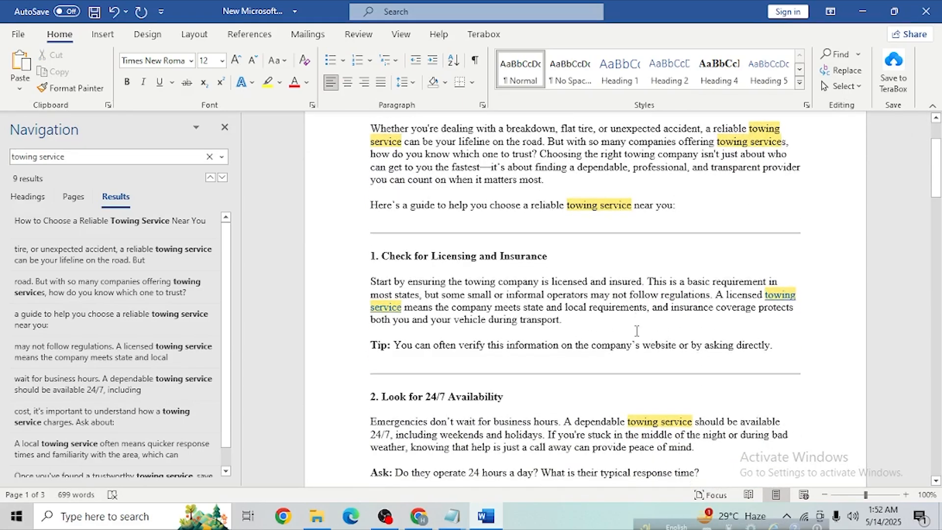
drag(691, 385, 628, 384)
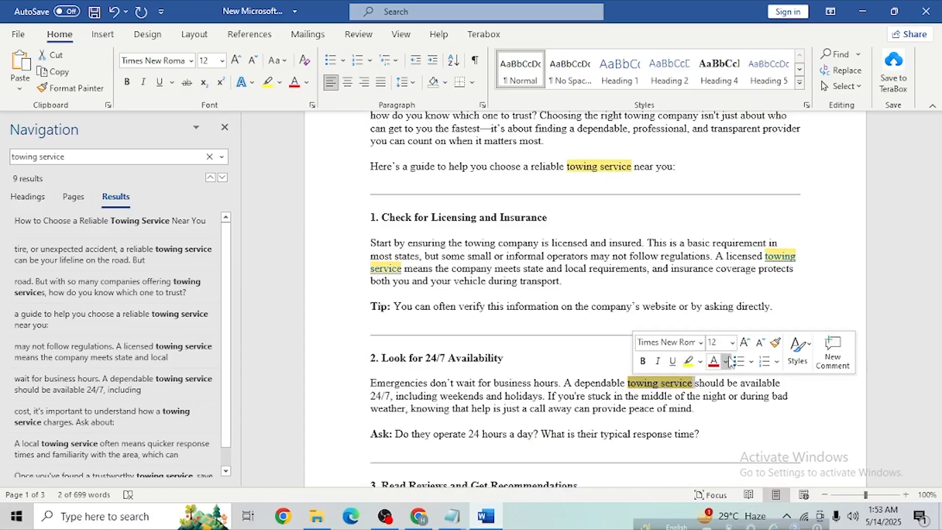
right_click(672, 386)
click(697, 352)
key(ctrl+v)
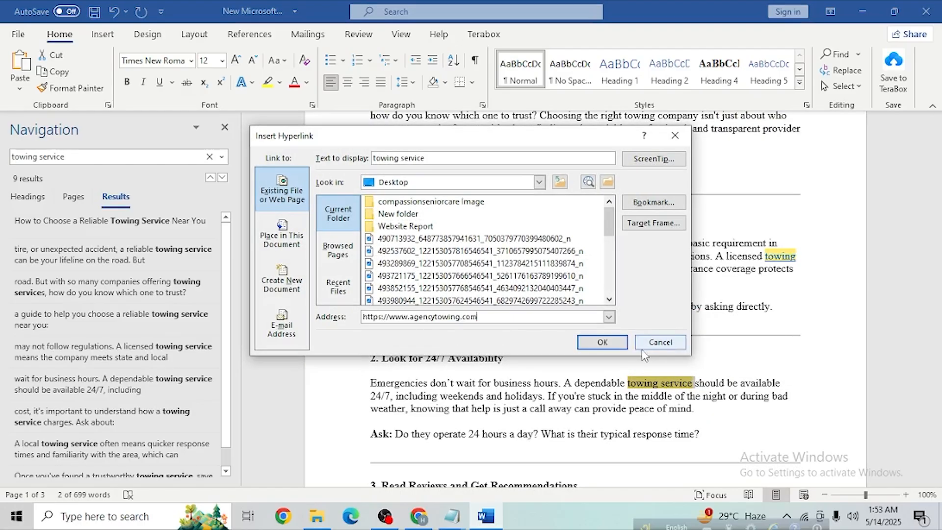
click(603, 342)
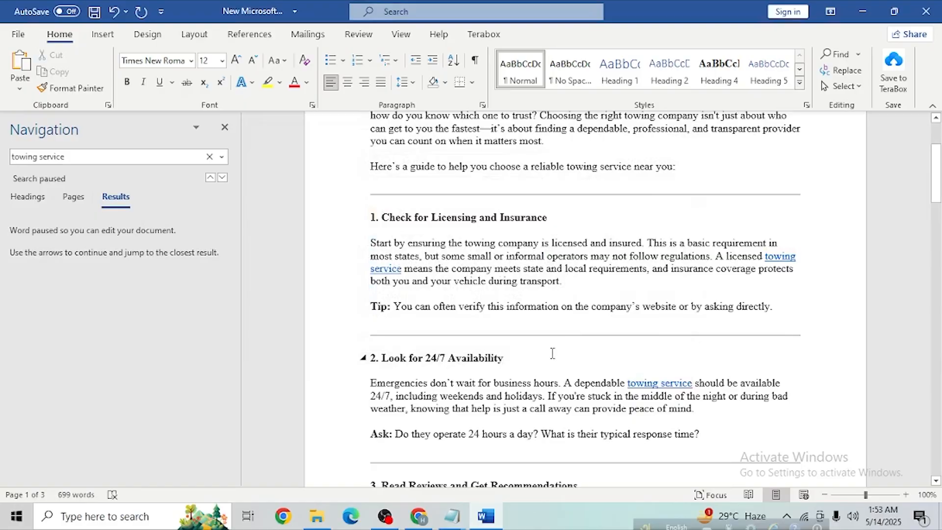
Step: Go to the desktop, preview the tow truck image Screenshot_1, and close the preview
scroll(552, 353, down, 5)
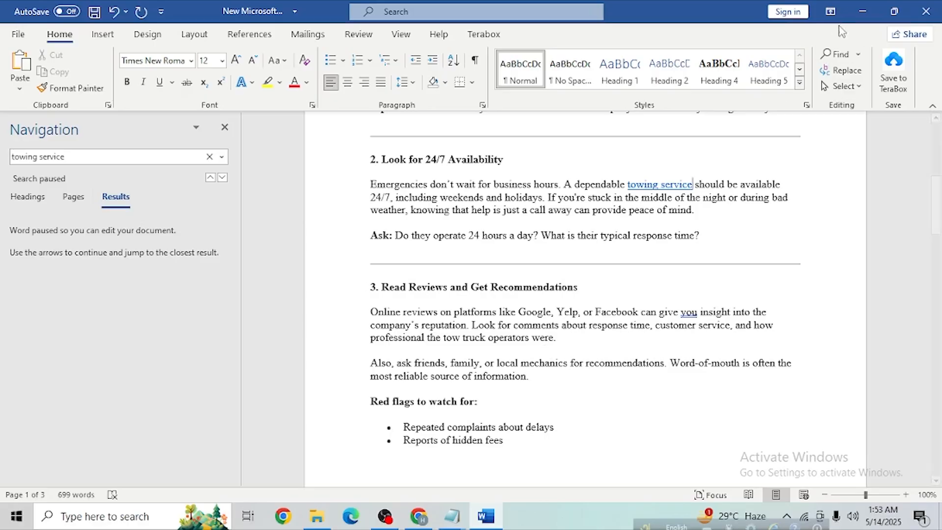
click(855, 1)
click(856, 1)
click(855, 2)
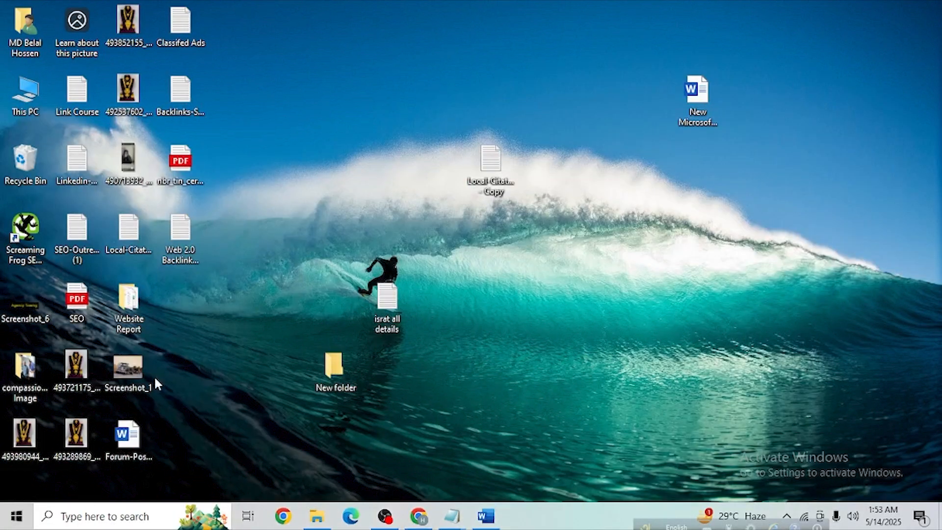
double_click(140, 379)
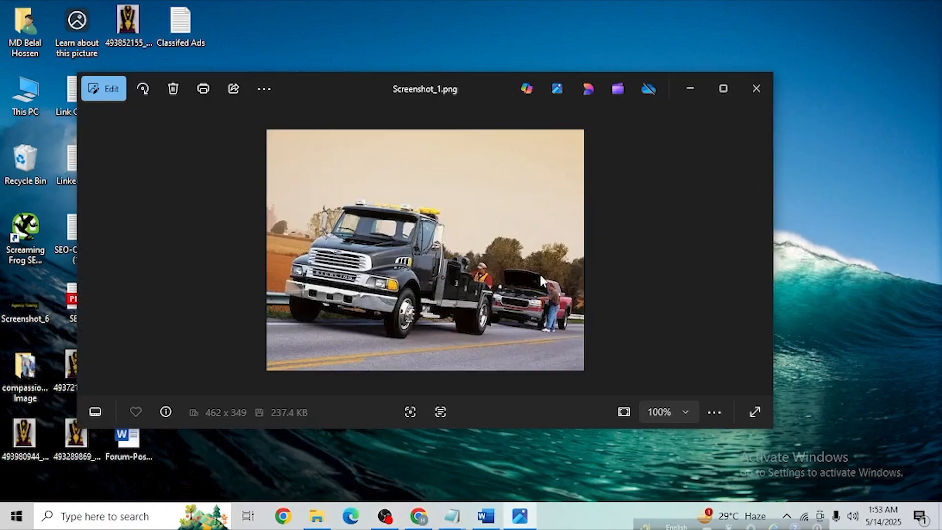
click(754, 88)
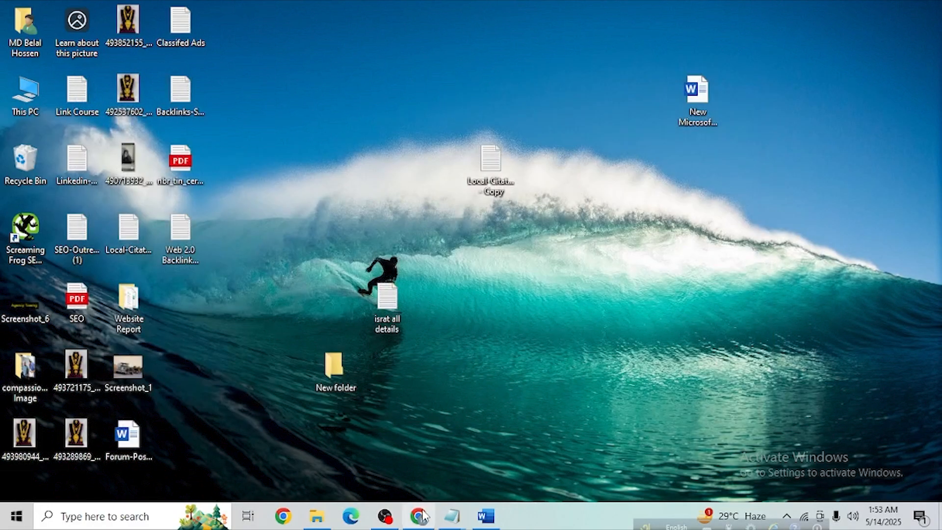
Step: Look over the generated article in ChatGPT and the beginning of the linked article in Word
click(421, 516)
scroll(562, 317, up, 15)
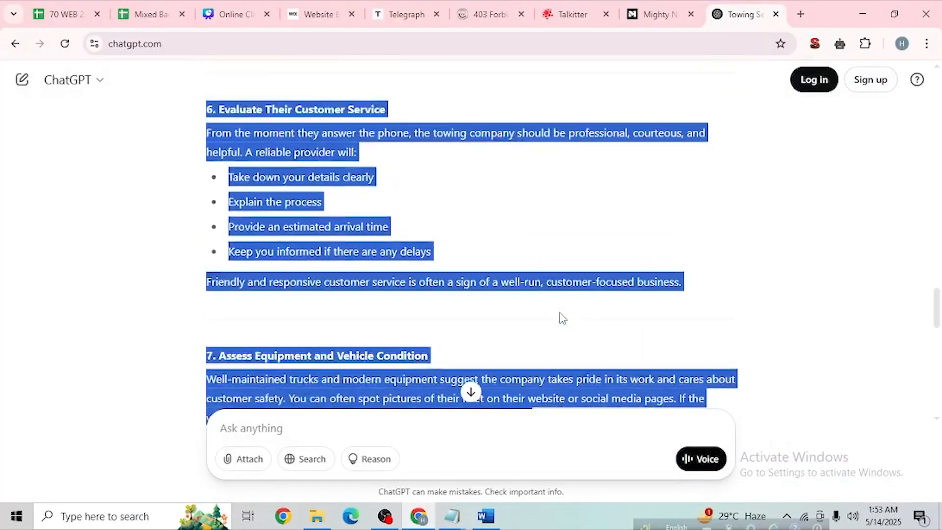
scroll(563, 318, up, 8)
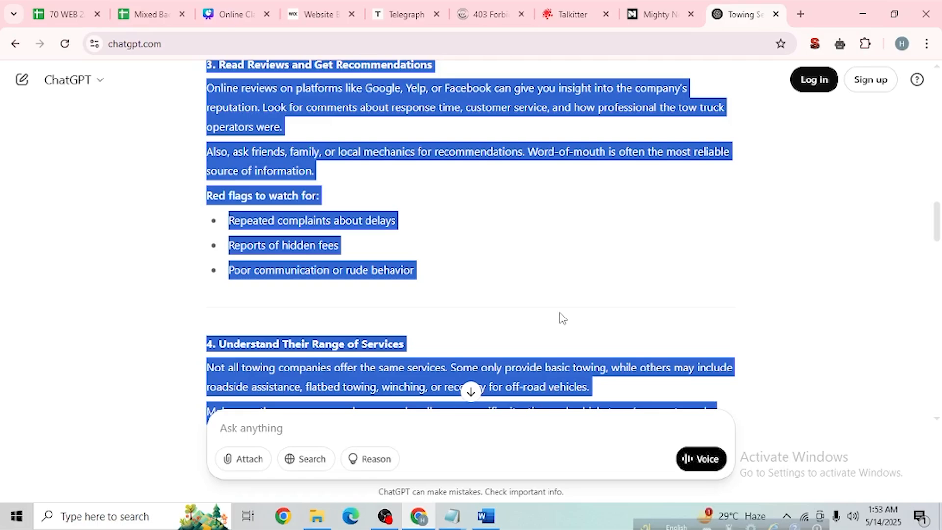
click(495, 518)
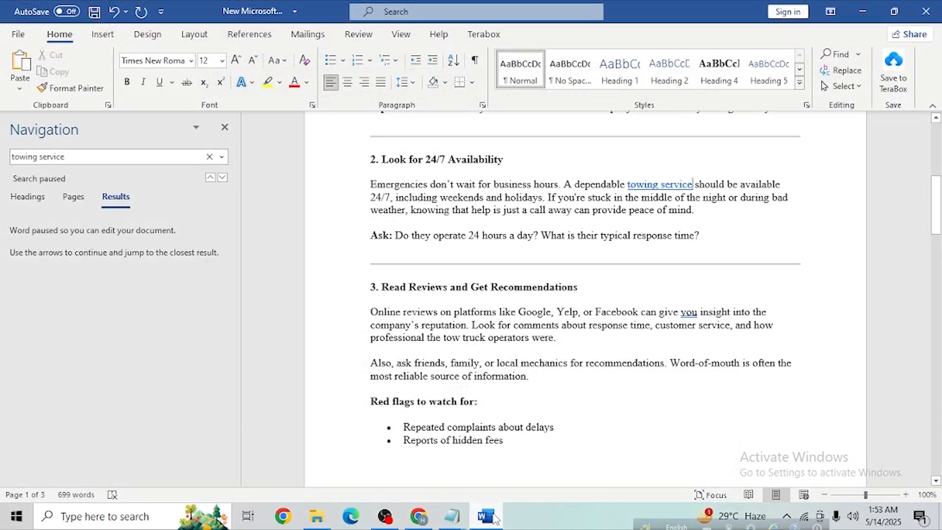
scroll(584, 295, up, 10)
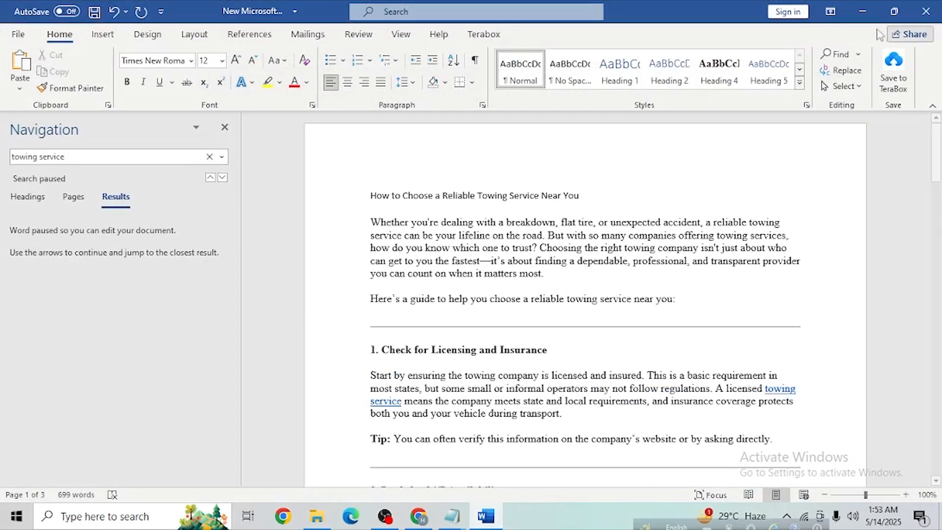
click(863, 11)
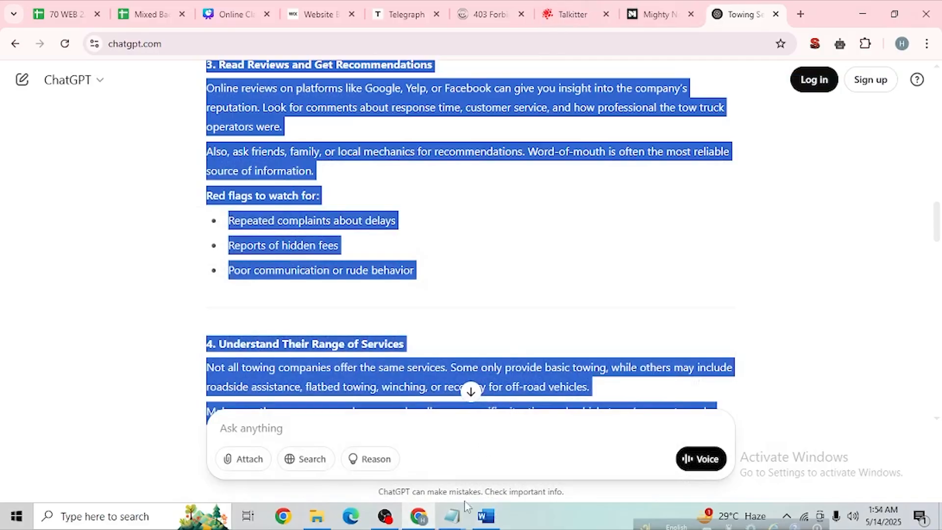
Step: Review the Web 2.0 requirement notes in Notepad, including the keywords "tow truck near me", "towing service" and "tow company"
mouse_move(460, 516)
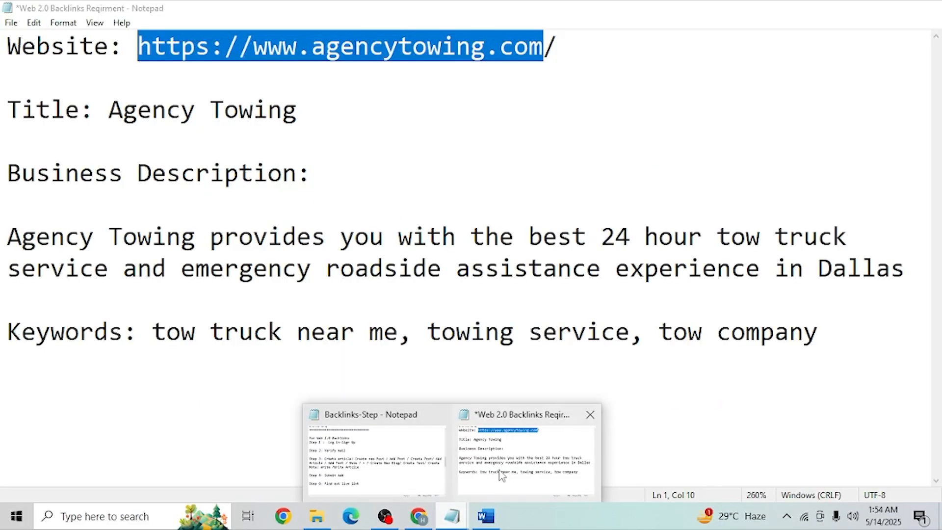
click(500, 478)
drag(839, 340, 3, 71)
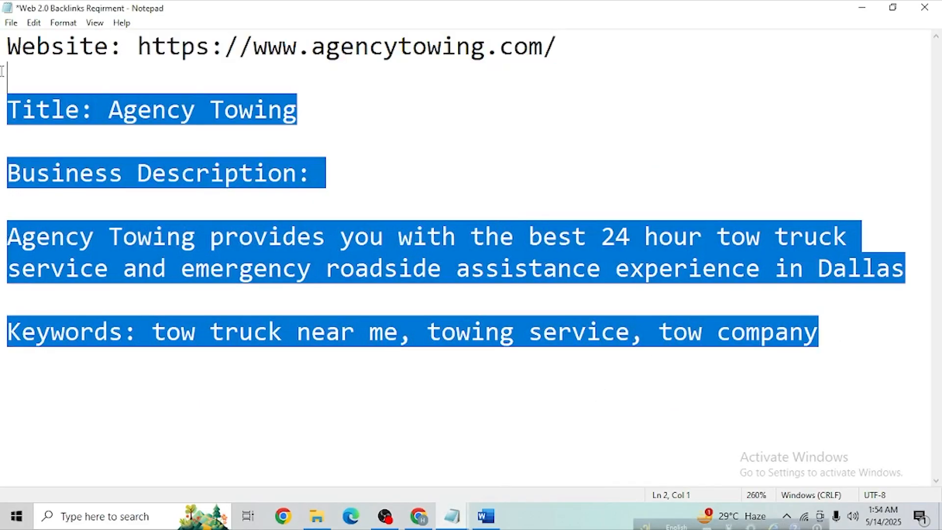
click(181, 328)
drag(153, 331, 402, 332)
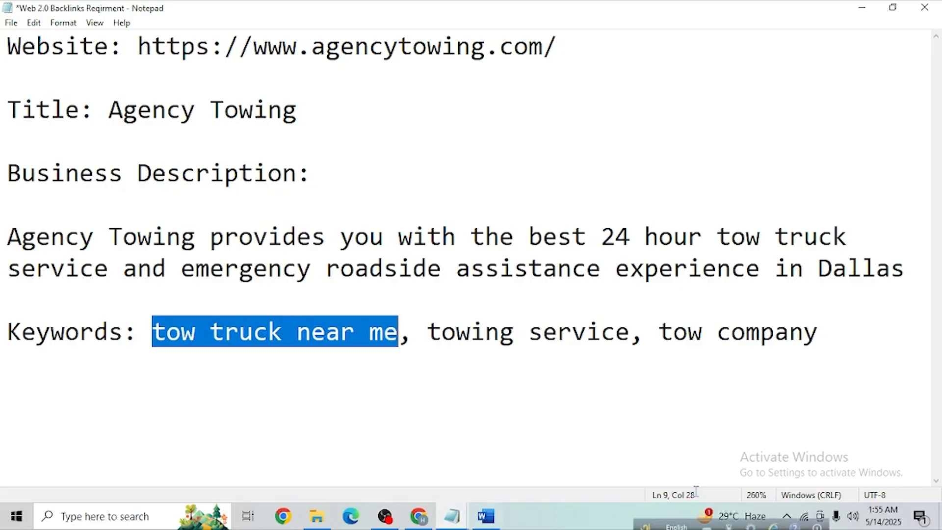
drag(630, 334, 431, 336)
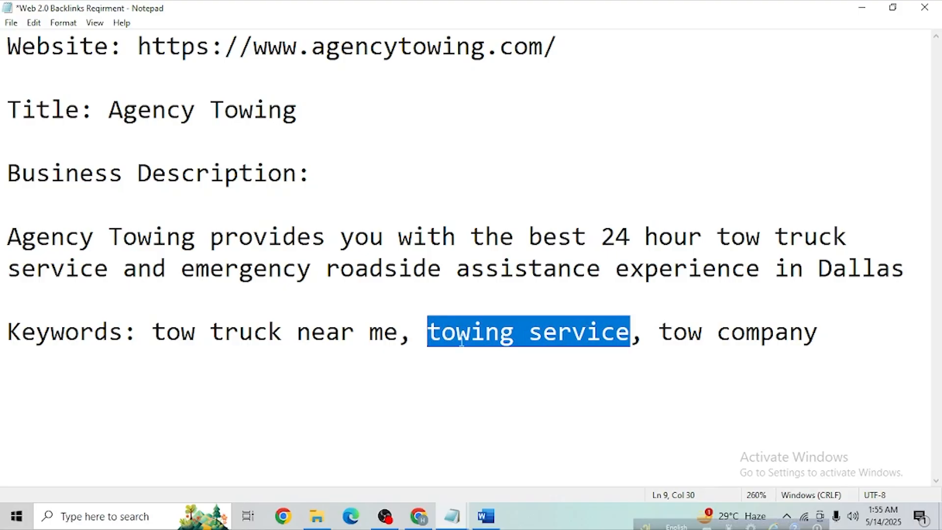
click(675, 334)
drag(679, 335, 804, 342)
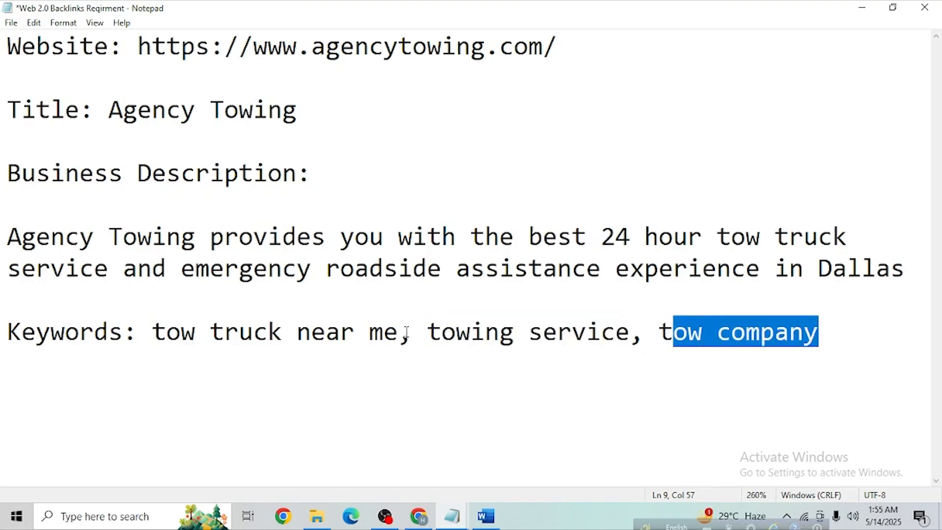
drag(400, 332, 150, 334)
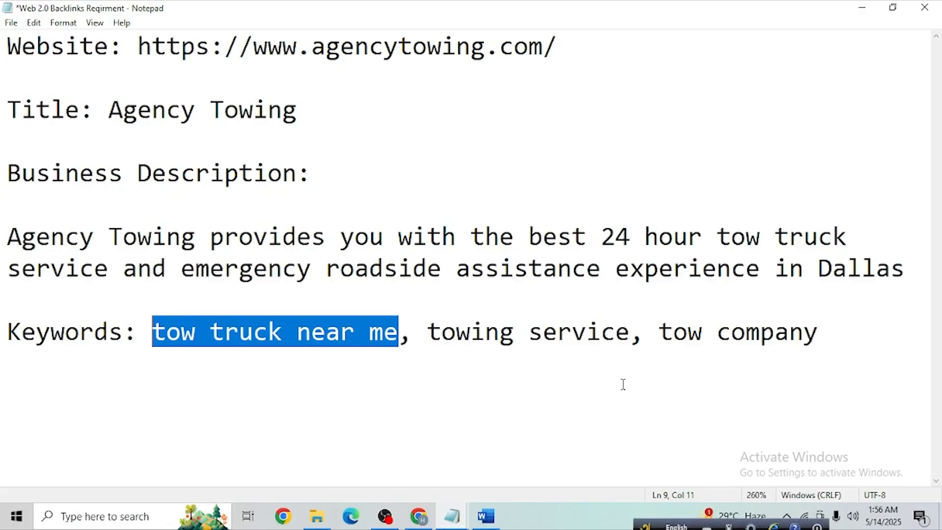
click(865, 16)
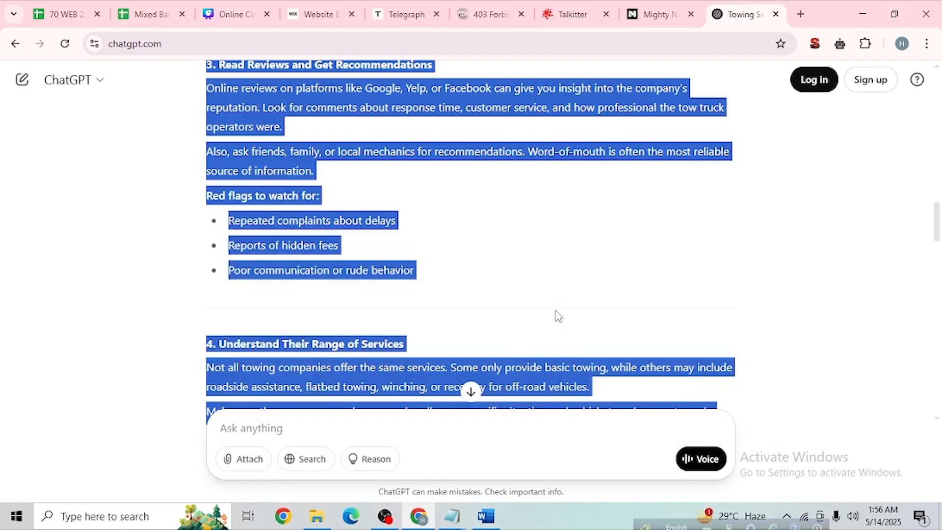
Step: Review the Web 2.0 backlink steps in the Backlinks-Step notes, from sign-up through article creation, and minimize both Notepad windows
click(451, 516)
click(516, 469)
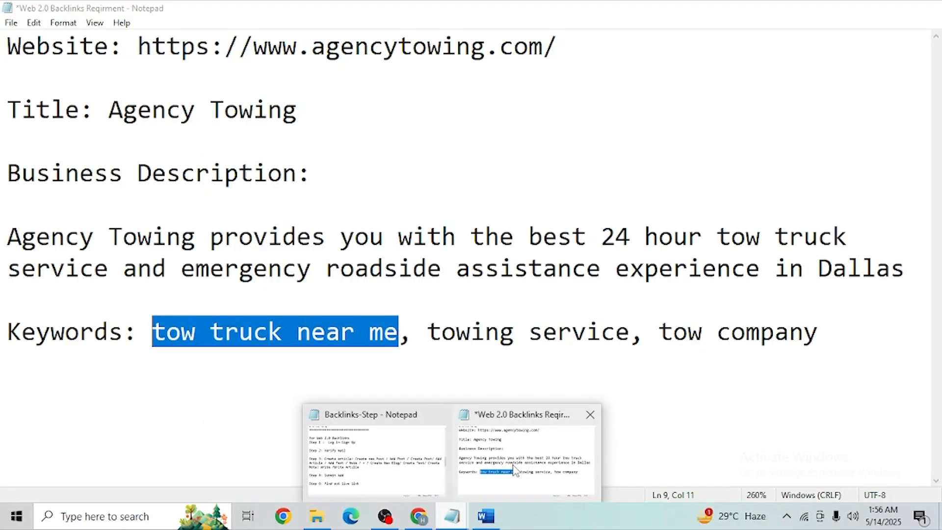
click(462, 510)
click(396, 493)
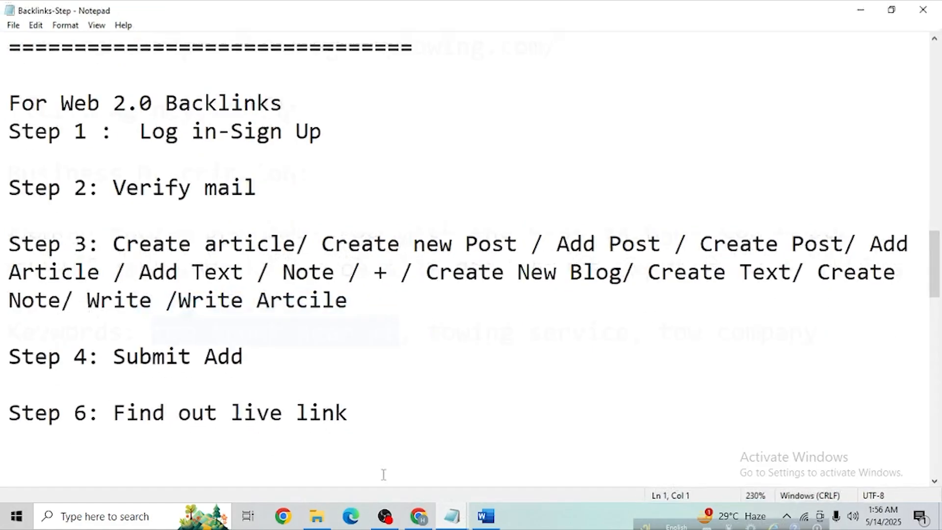
drag(137, 130, 327, 132)
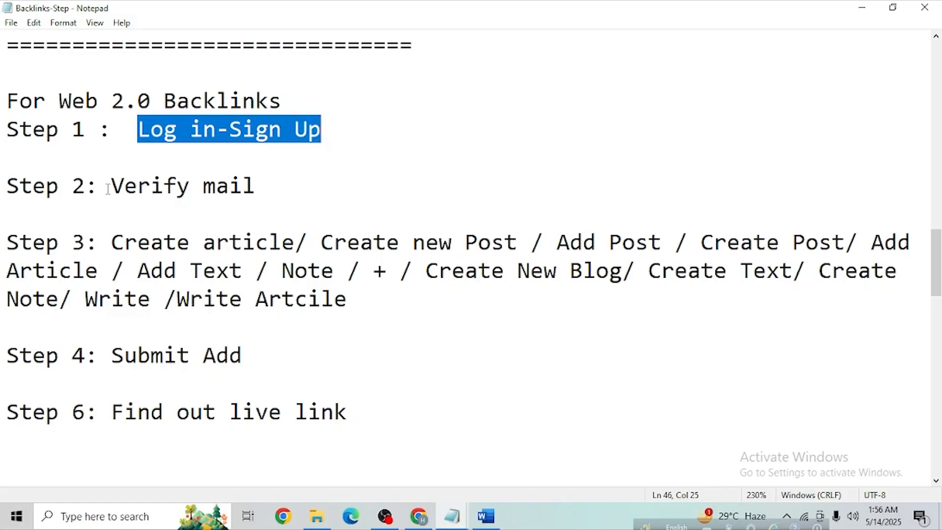
drag(112, 186, 258, 189)
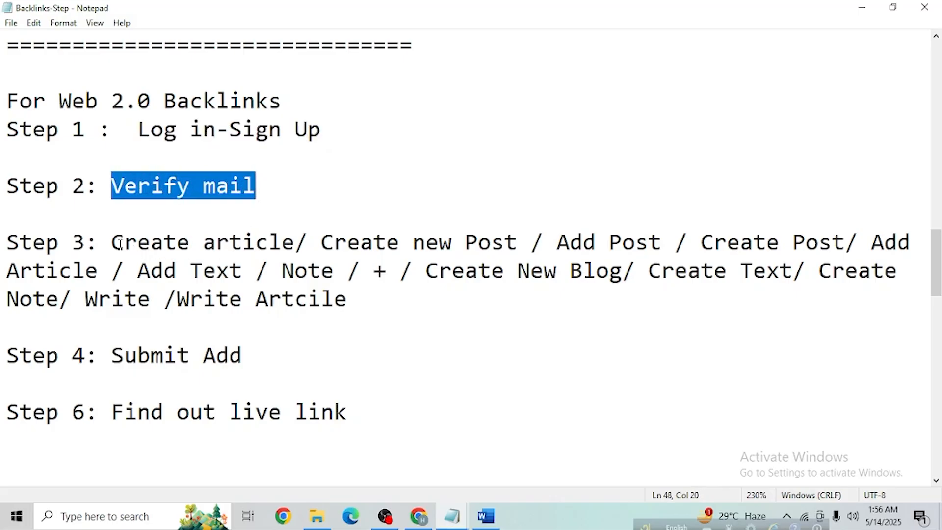
drag(112, 241, 519, 242)
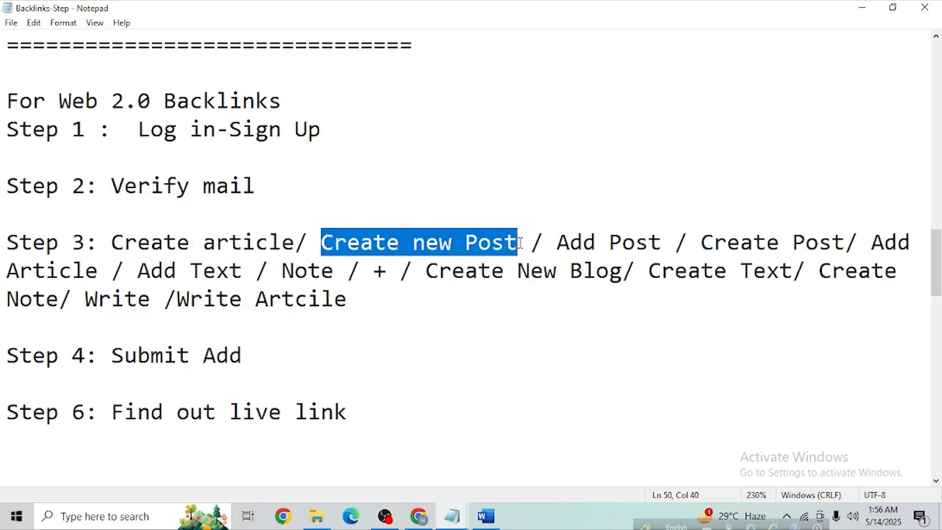
drag(583, 241, 609, 242)
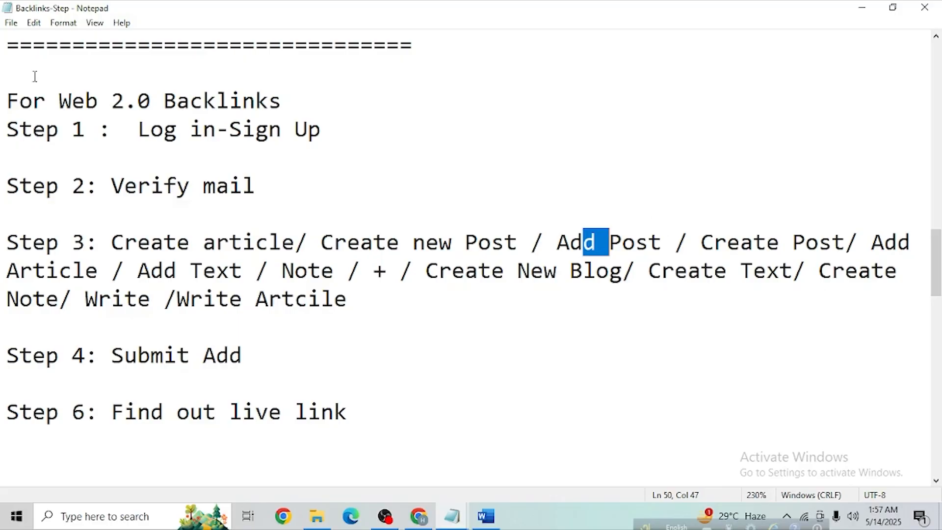
click(862, 7)
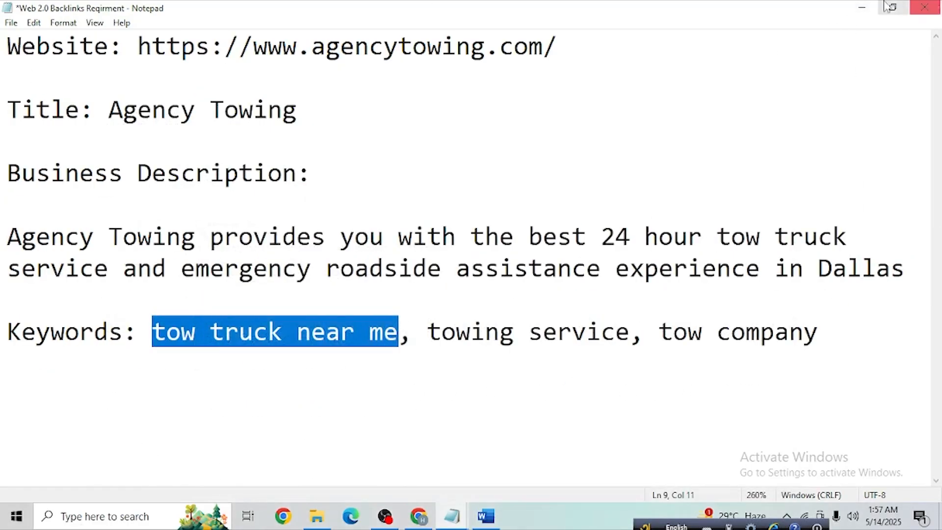
click(862, 7)
Step: Switch to the open Wix page and log in with the existing Google account, approving the sign-in
click(319, 4)
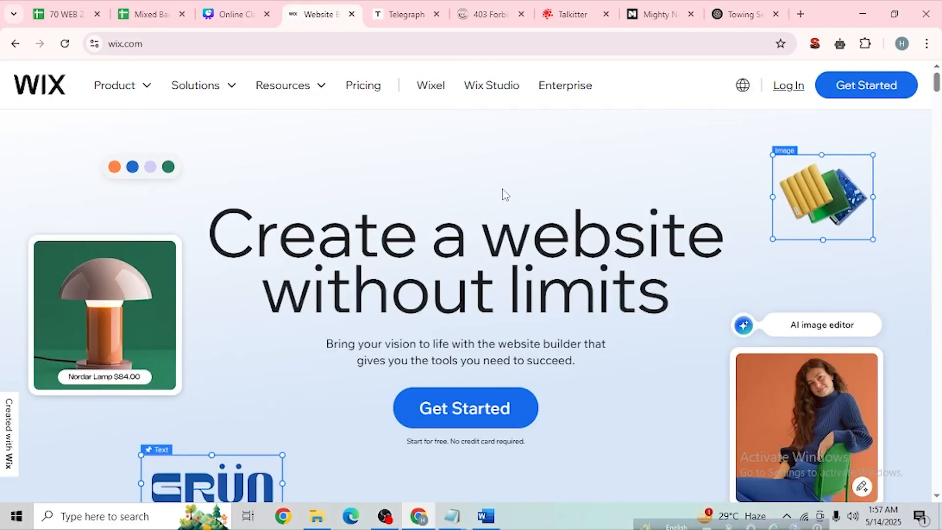
click(787, 90)
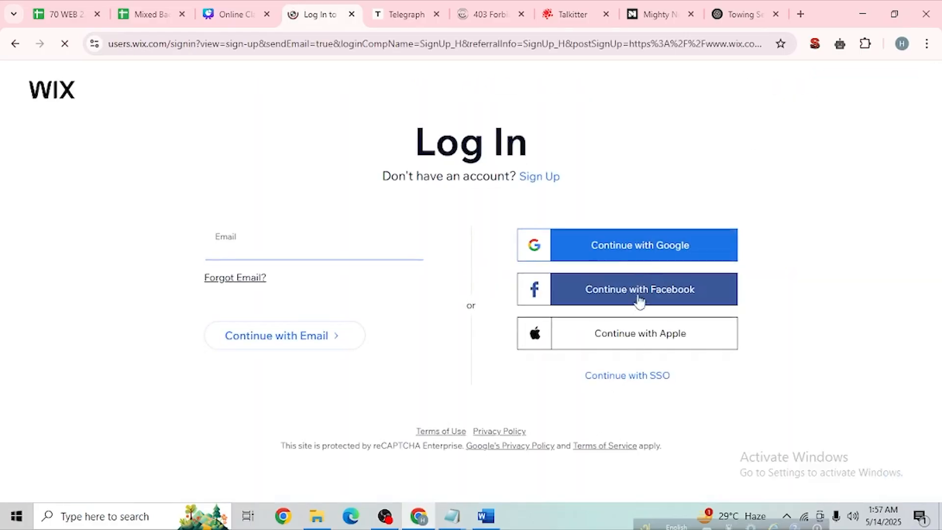
click(638, 260)
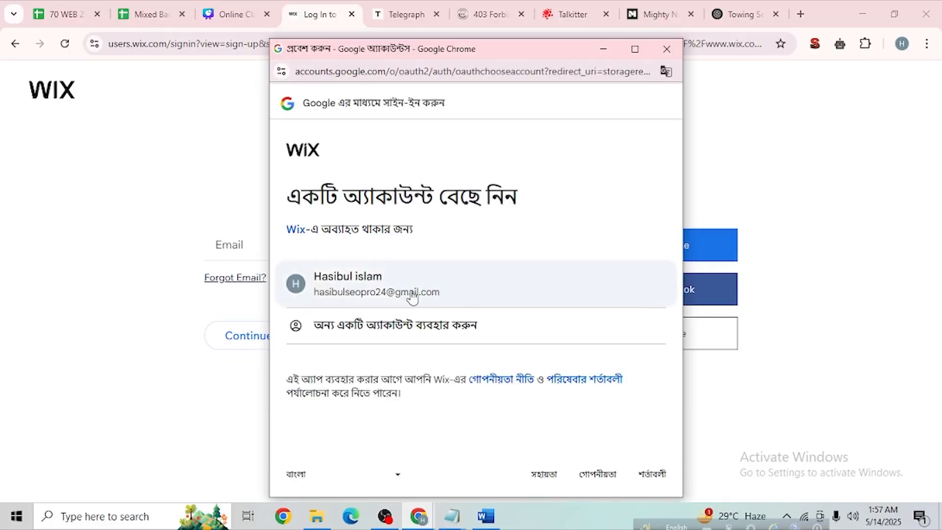
click(410, 297)
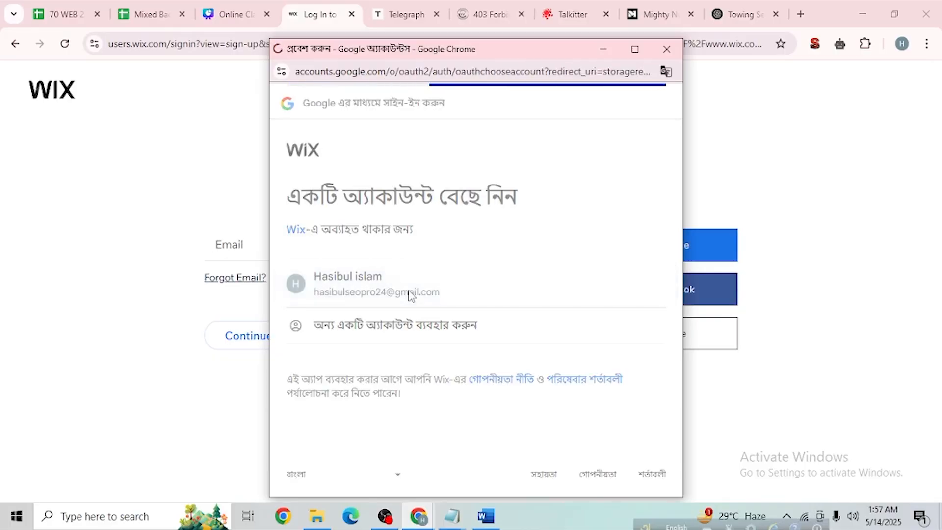
click(538, 367)
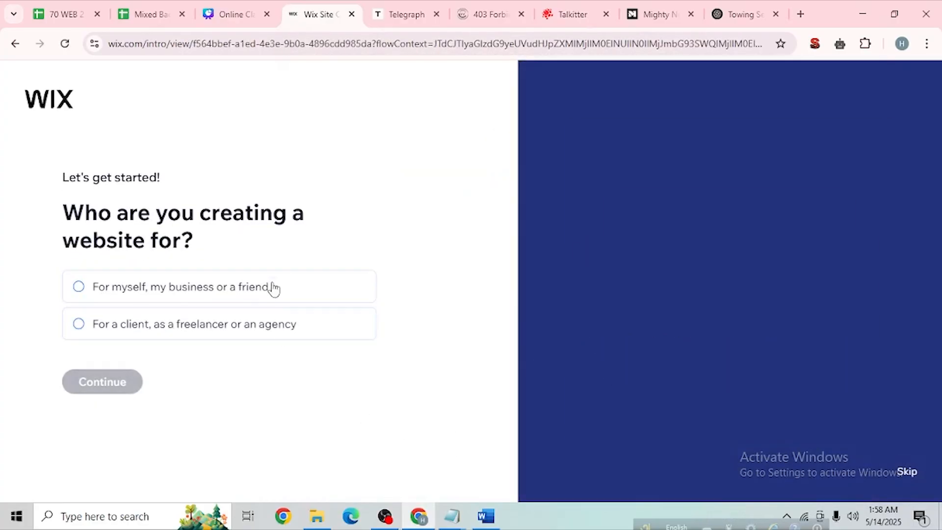
Step: Start a Wix site for "myself, my business or a friend", set up without chat, with Blog as the website type
click(263, 290)
click(126, 381)
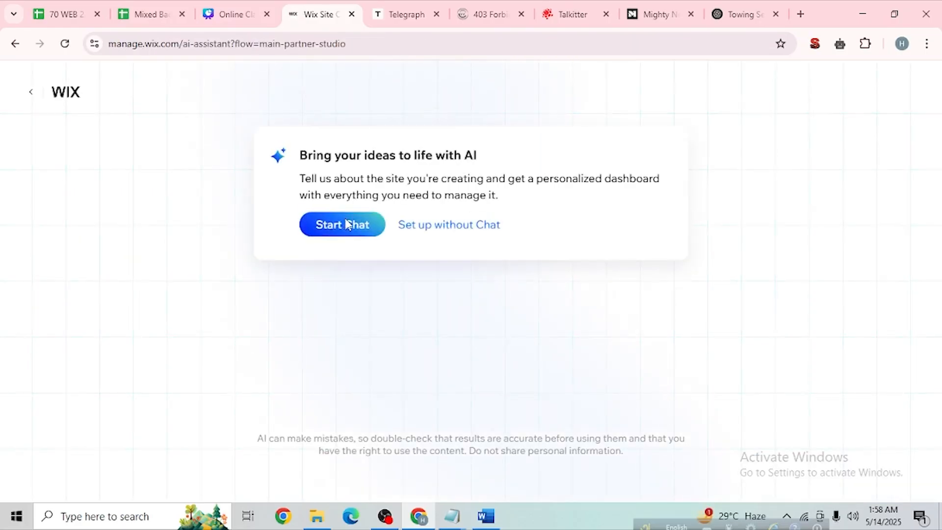
click(434, 234)
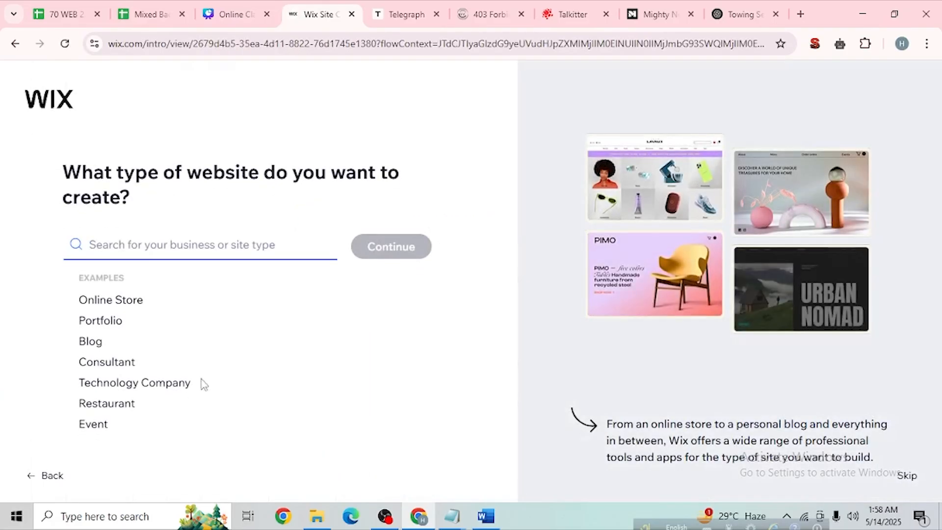
click(96, 346)
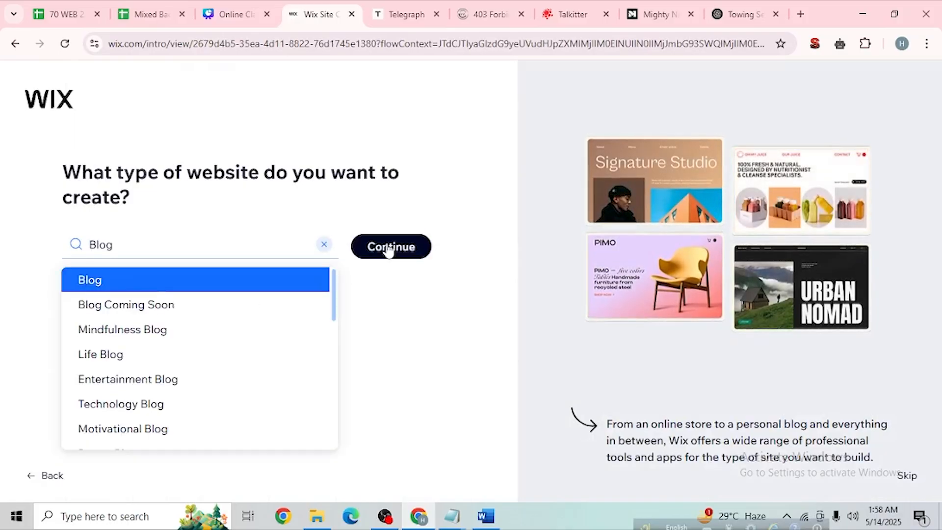
click(390, 248)
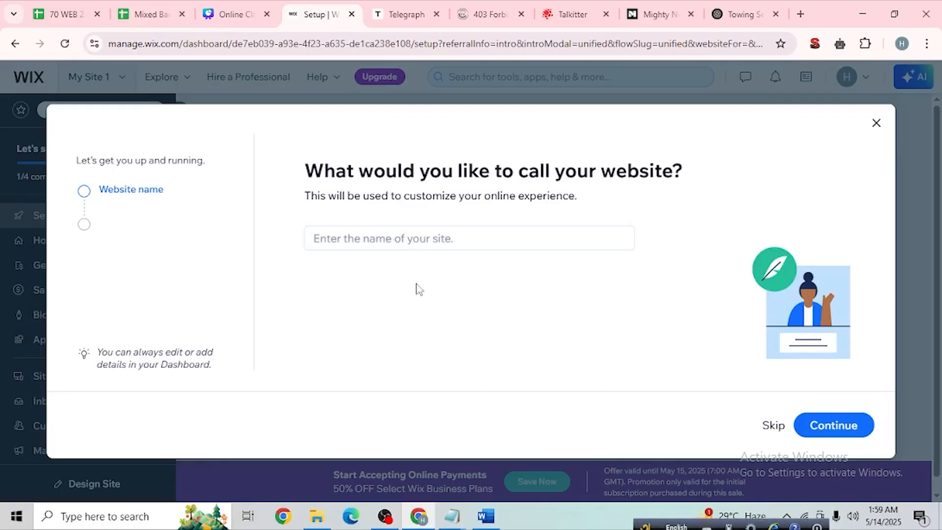
click(416, 242)
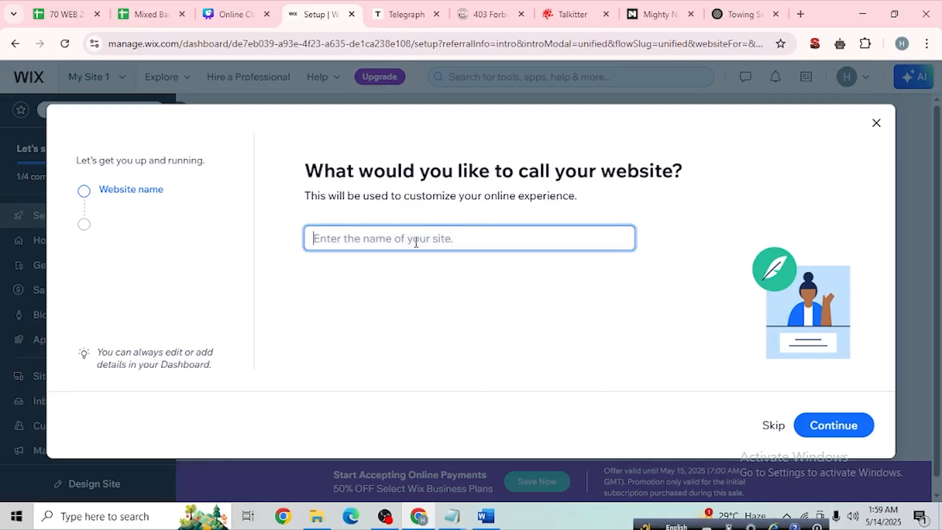
text(Akks)
key(BackSpace)
key(BackSpace)
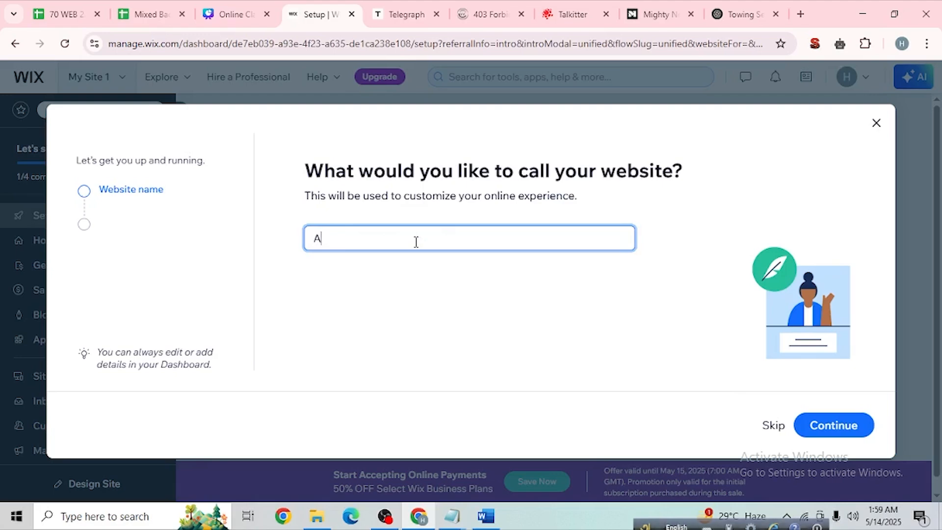
text(llserviceinfo)
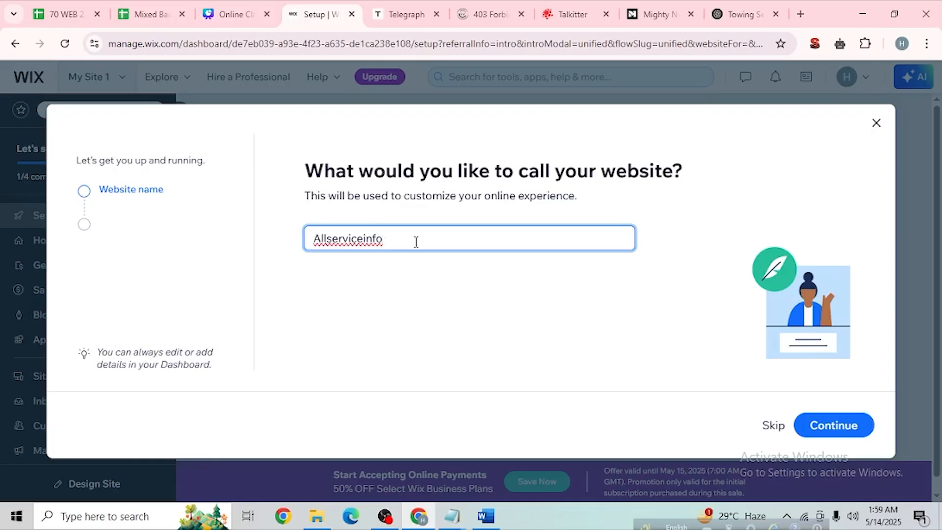
Step: Name the website Atozinfo and continue to the site goals
key(ctrl+a)
text(A)
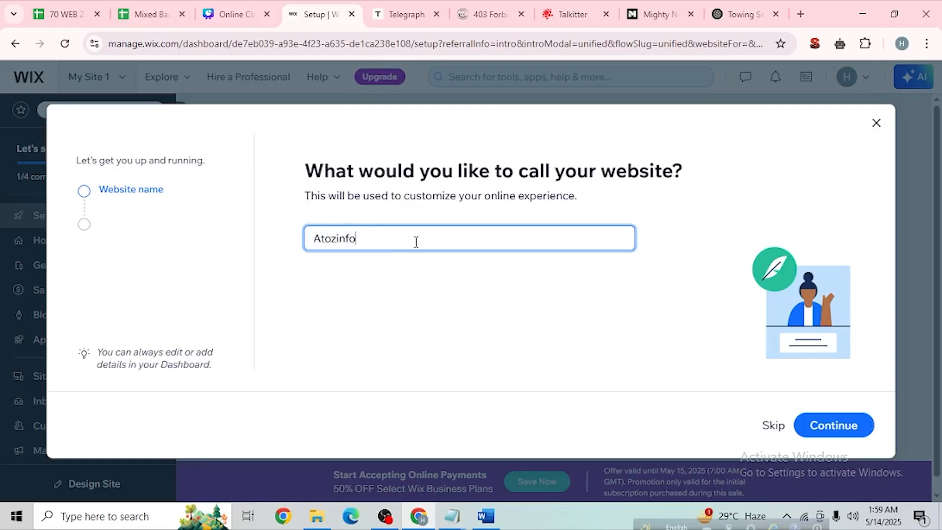
click(851, 437)
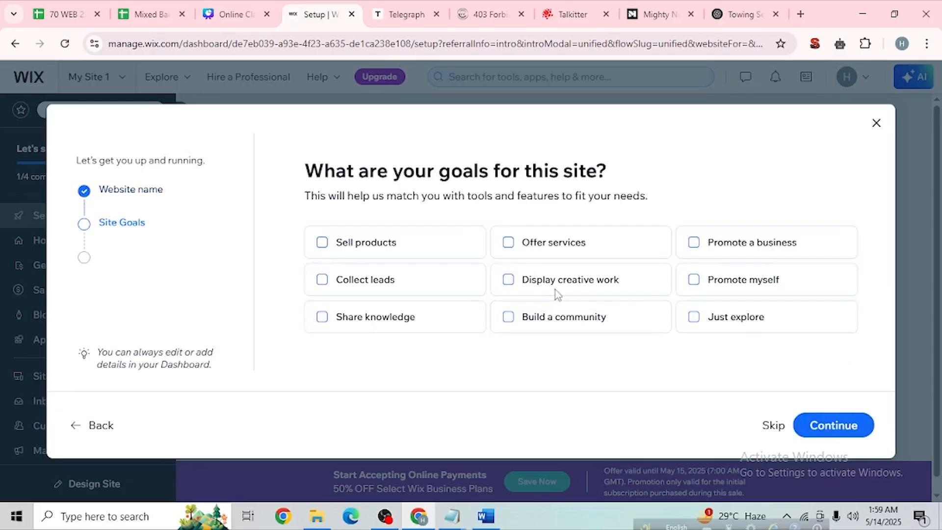
Step: Skip the site goals and app choices, continue to the dashboard, and dismiss the sale offer
click(780, 426)
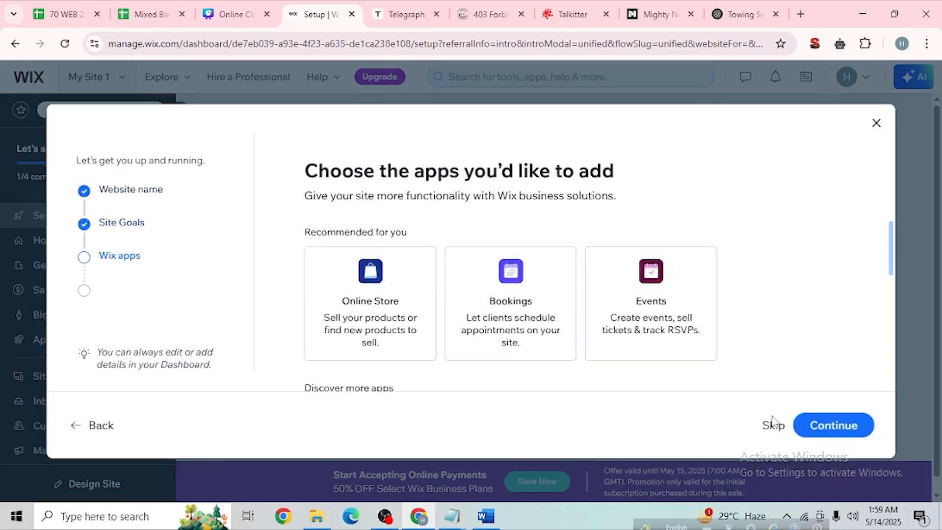
click(773, 425)
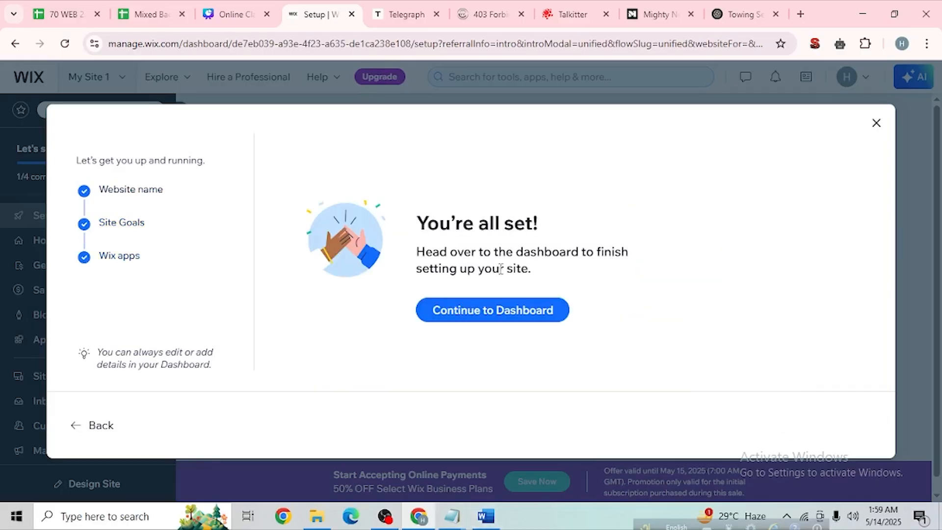
click(493, 309)
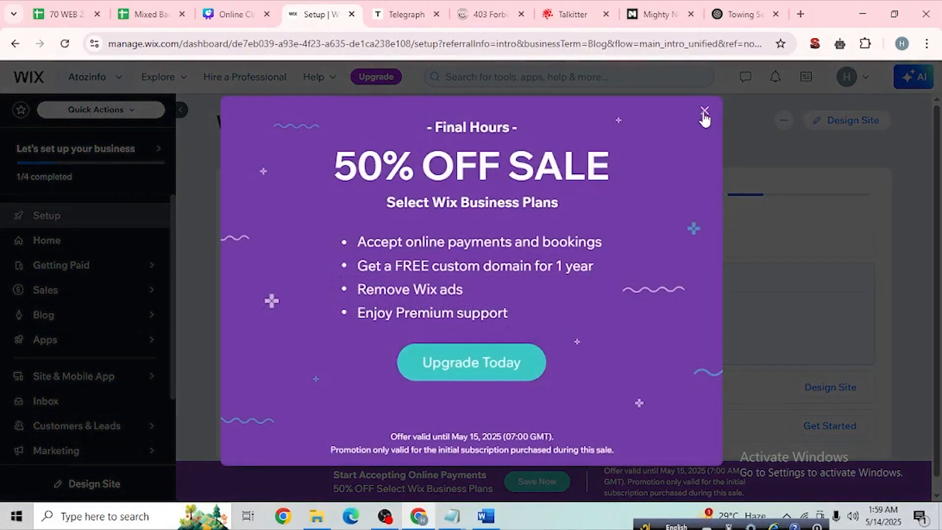
click(704, 112)
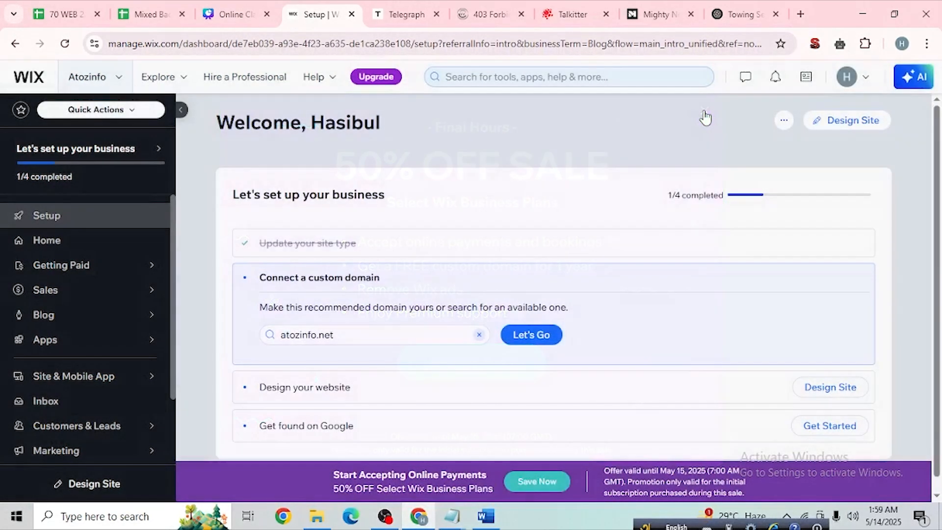
Step: Start designing the site from a template and open the Personal Blog template "Train of Thought" for editing
scroll(566, 189, down, 1)
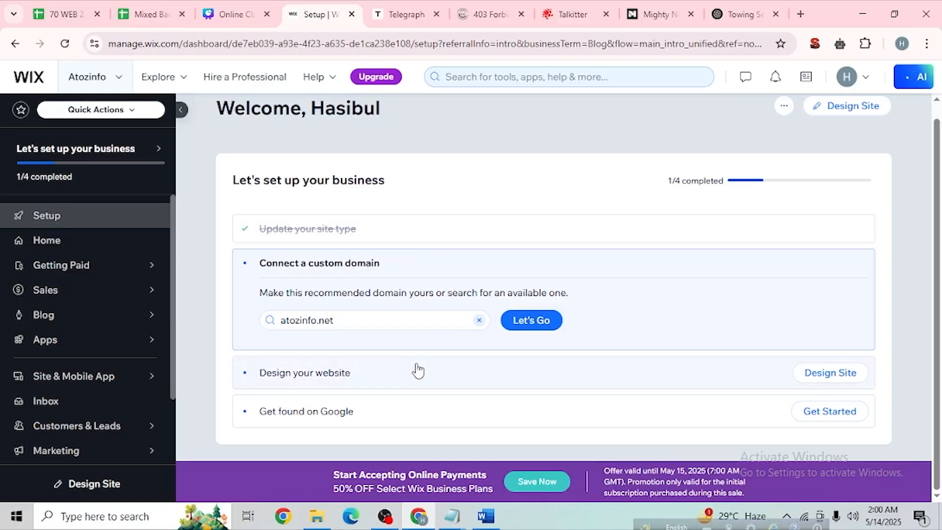
click(814, 370)
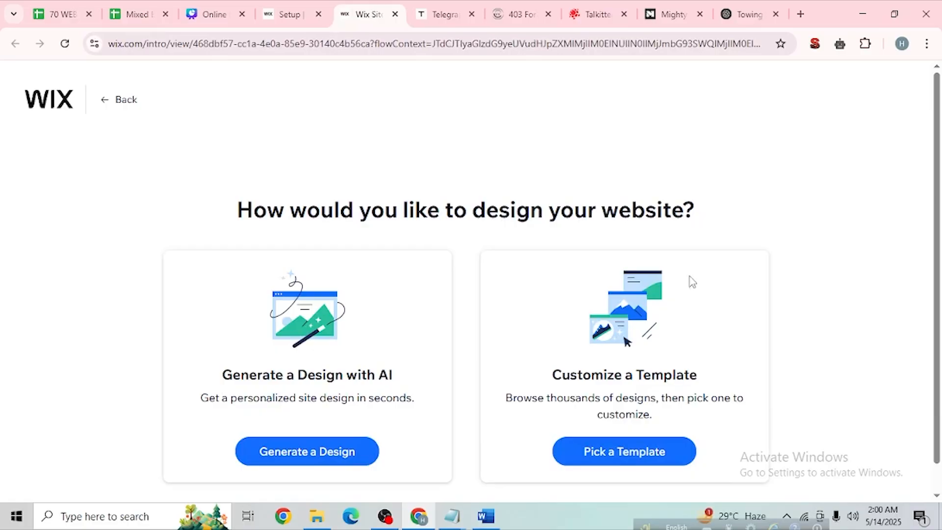
click(613, 459)
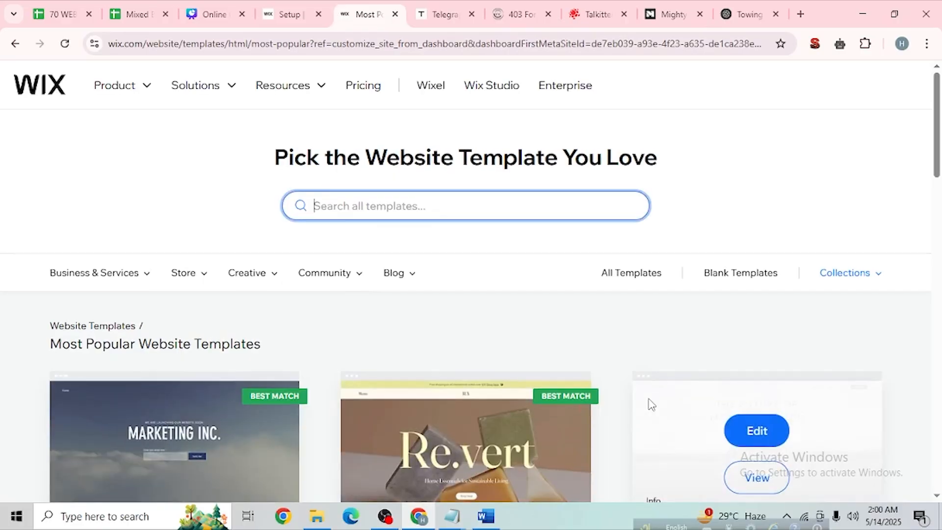
scroll(564, 285, down, 6)
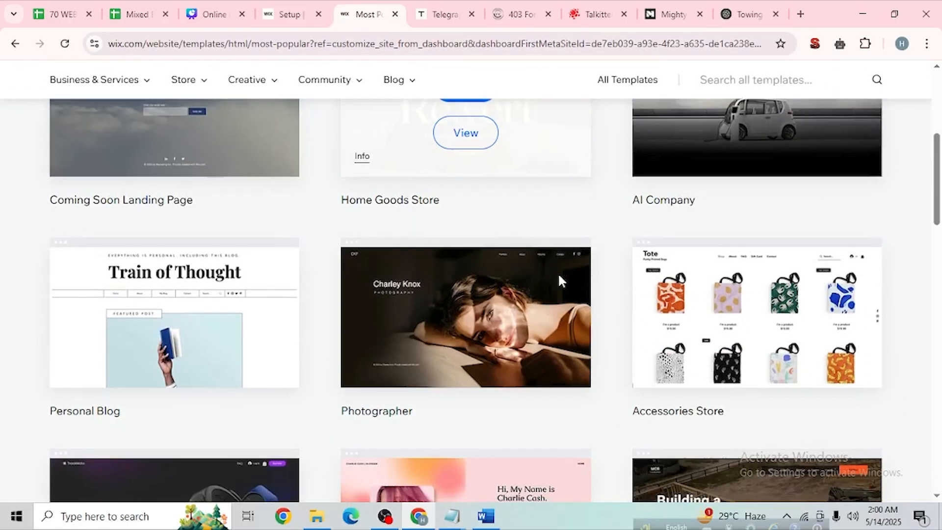
mouse_move(237, 336)
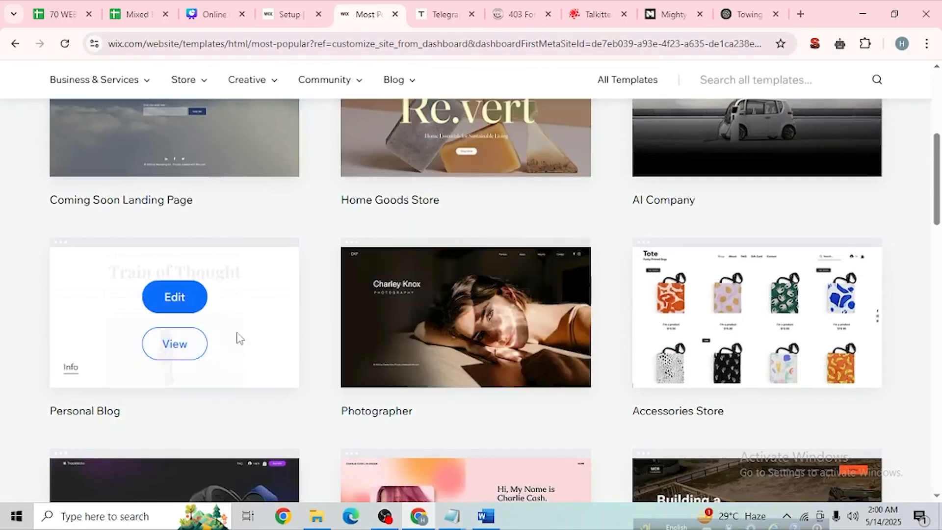
click(189, 296)
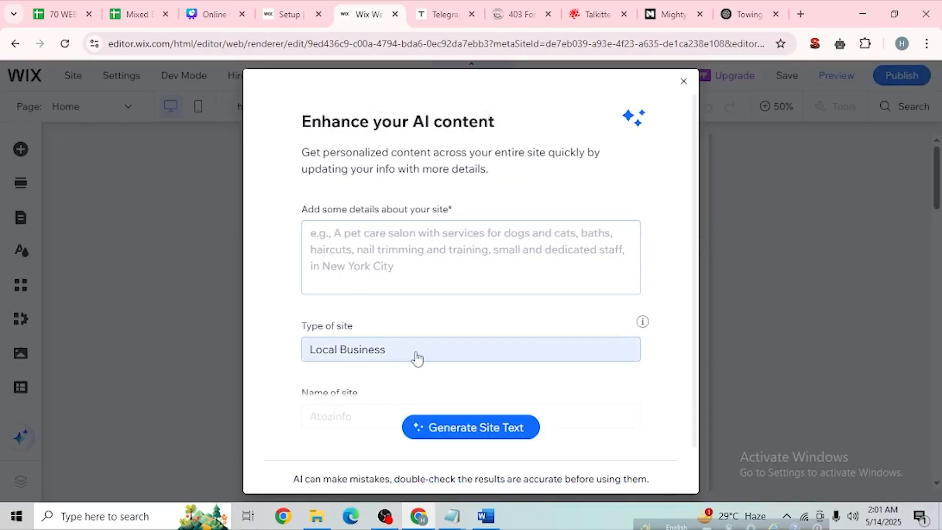
Step: Dismiss the AI content offer and publish the site on the free Wix domain with the address ending atozinfo
scroll(478, 347, down, 1)
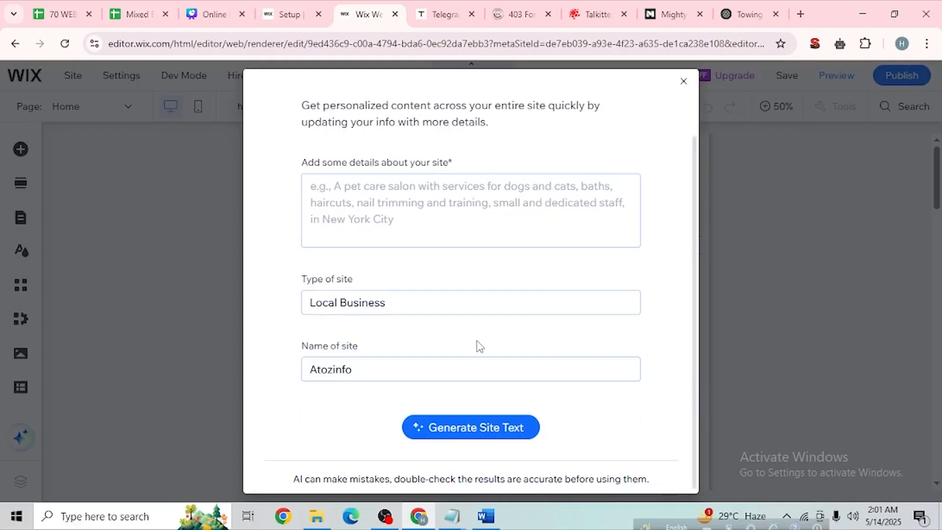
scroll(478, 347, up, 1)
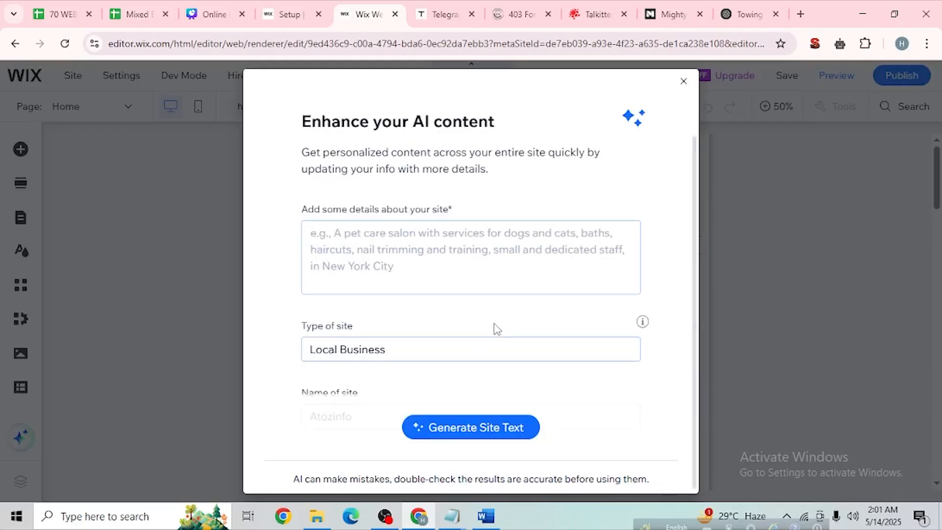
click(684, 81)
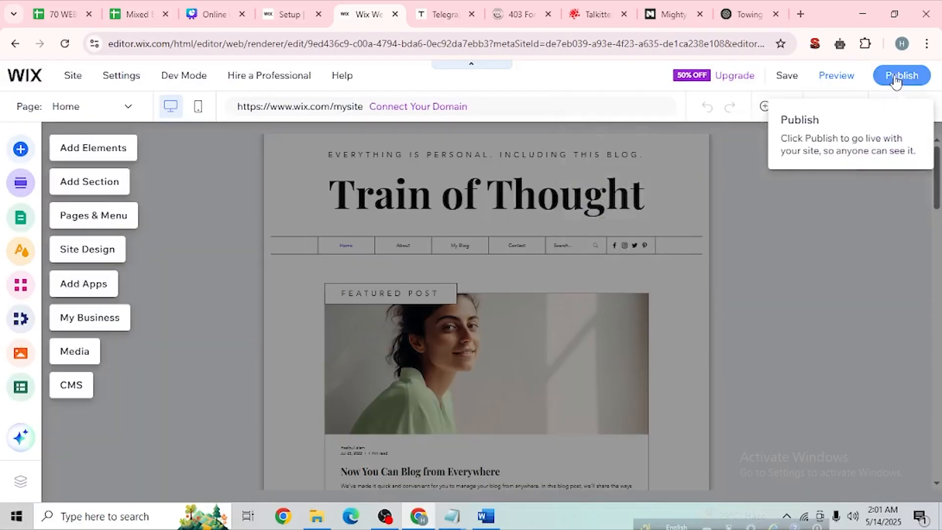
click(897, 82)
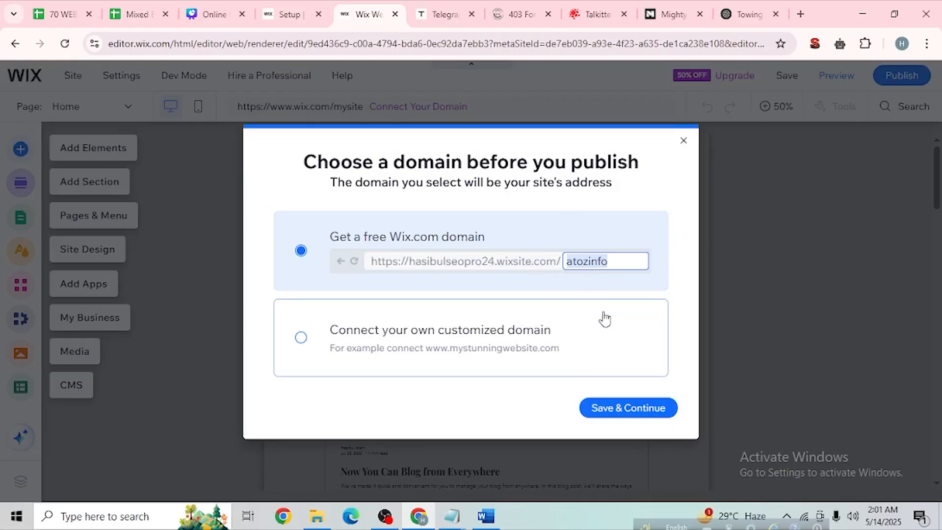
click(620, 409)
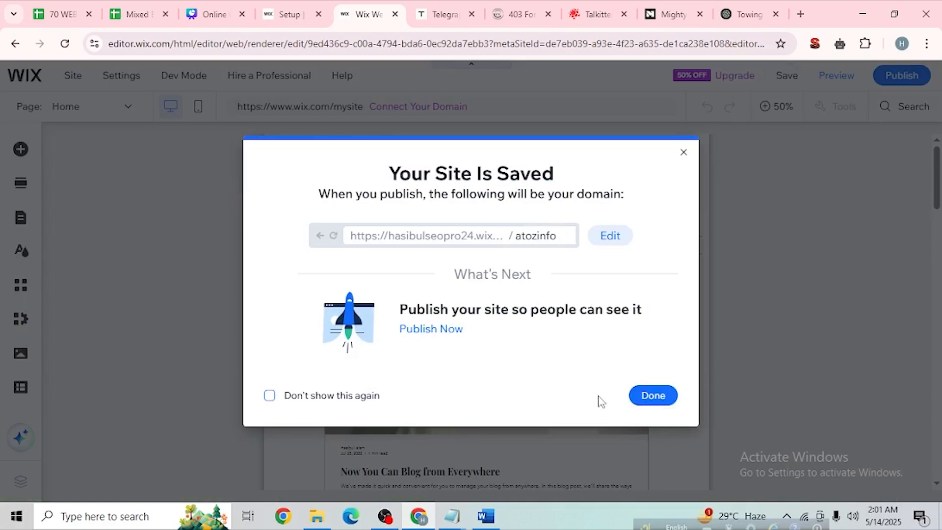
click(661, 399)
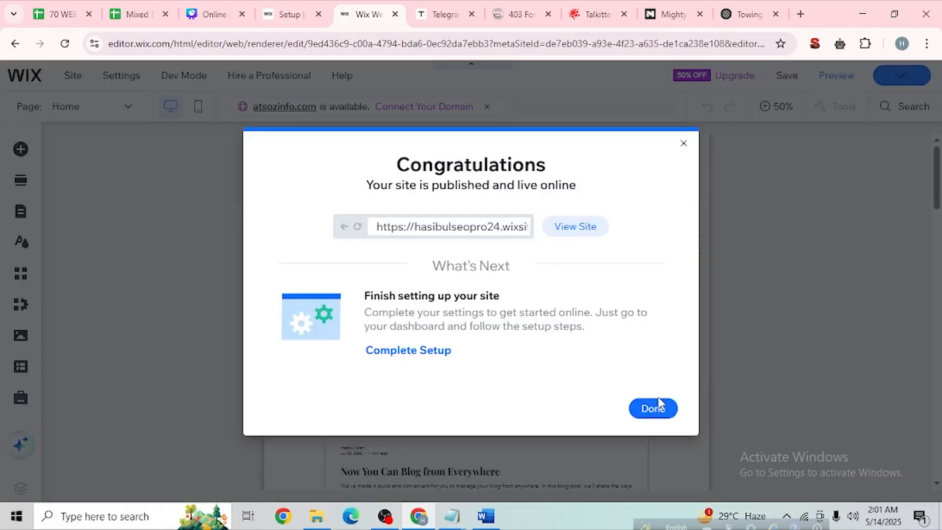
Step: Open the published Atozinfo site and look over its home page
click(563, 228)
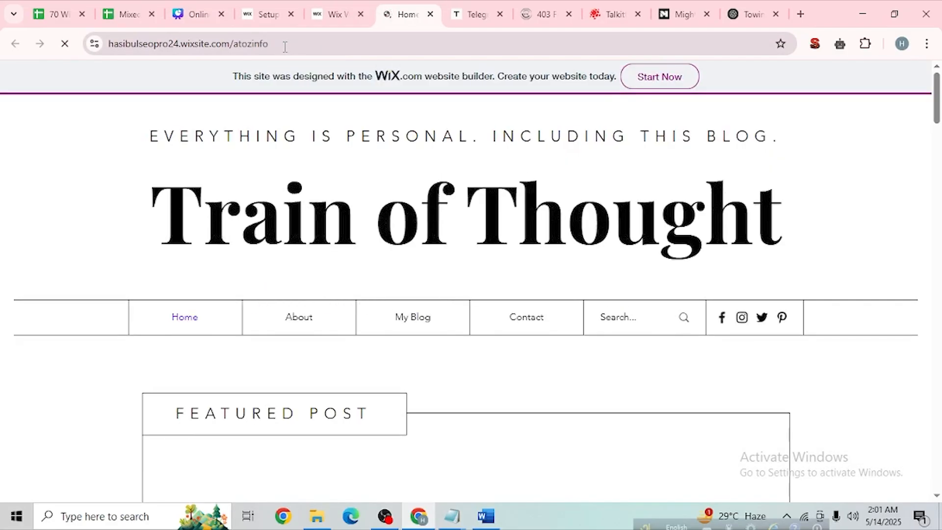
scroll(568, 391, down, 20)
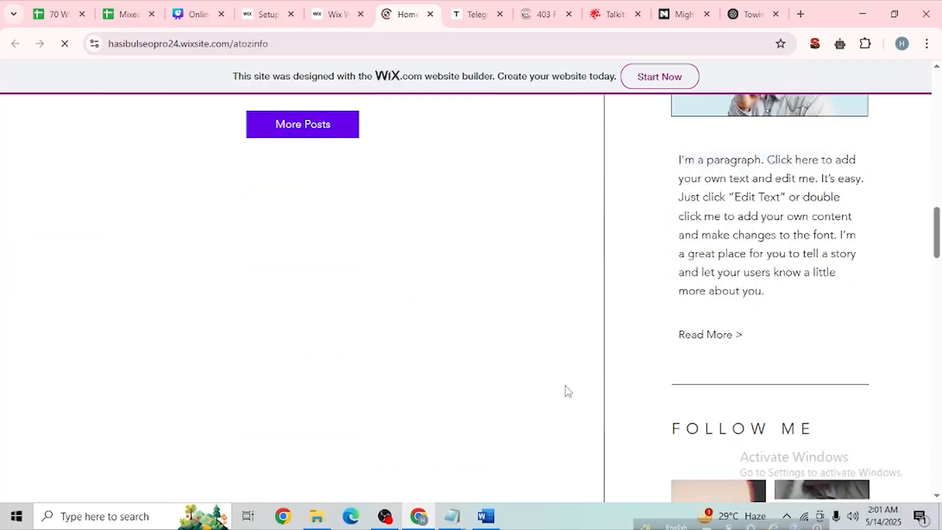
scroll(568, 391, up, 10)
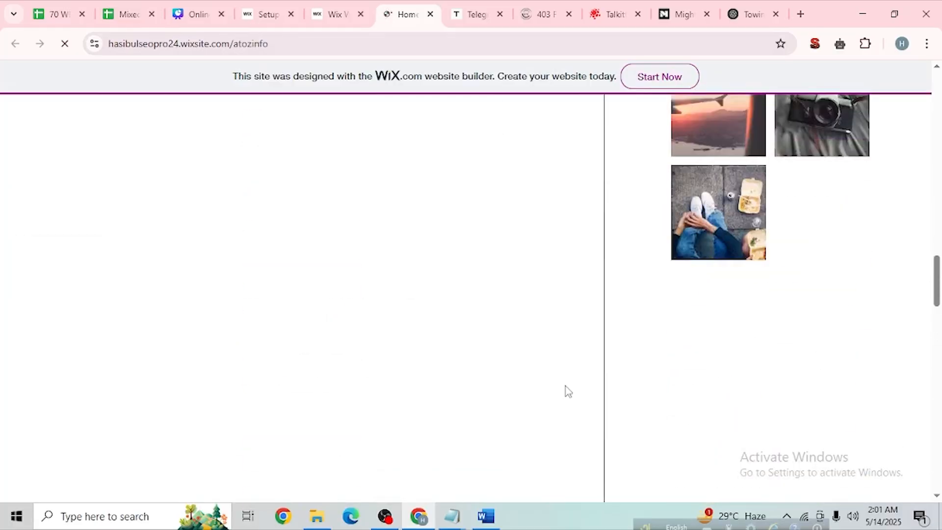
scroll(568, 391, up, 10)
Step: Dismiss the publish confirmation and the mobile editing offer, and reload the Atozinfo setup dashboard
click(275, 13)
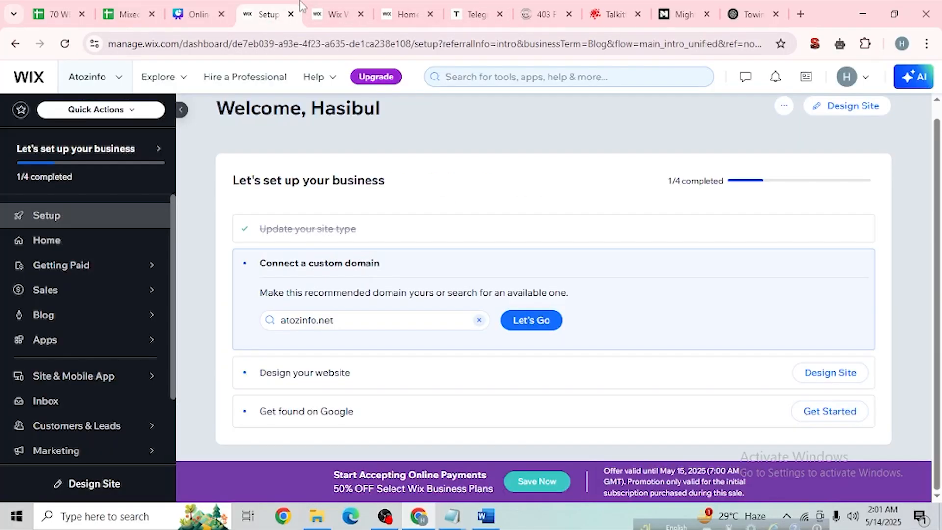
click(328, 6)
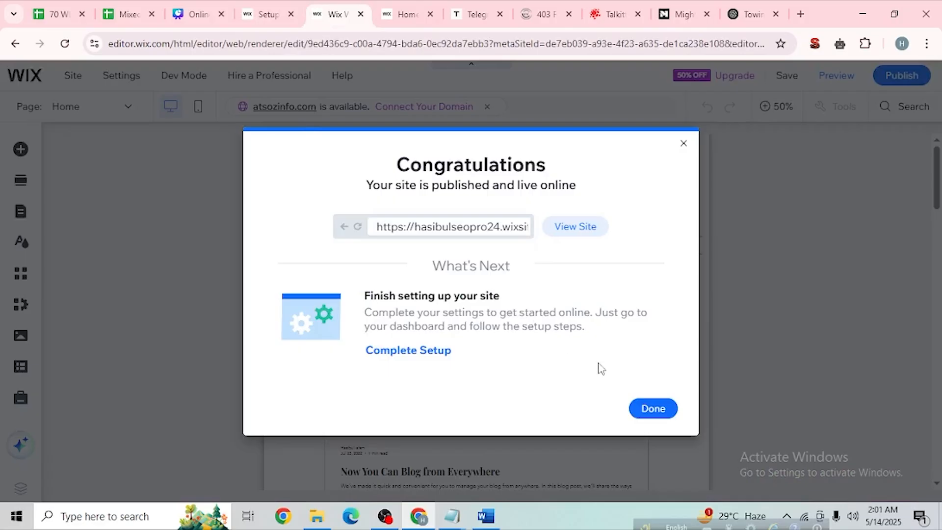
click(646, 411)
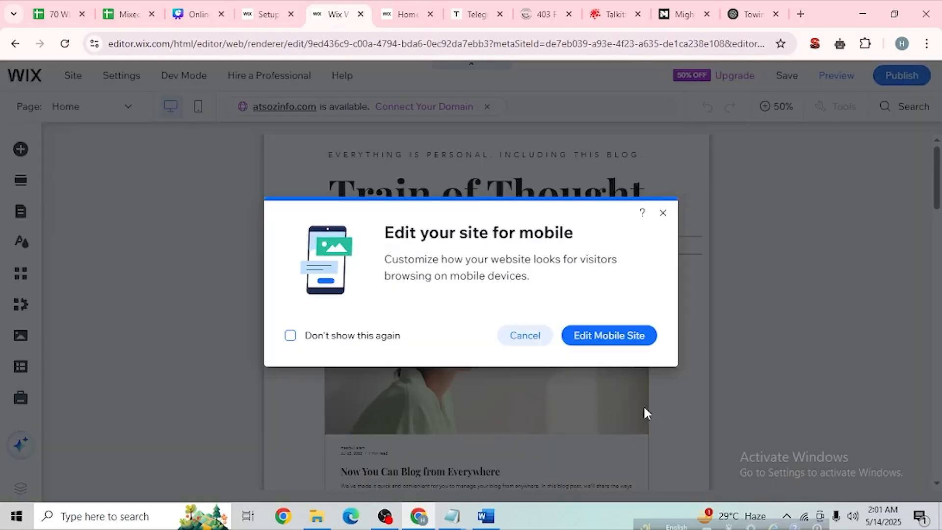
click(522, 339)
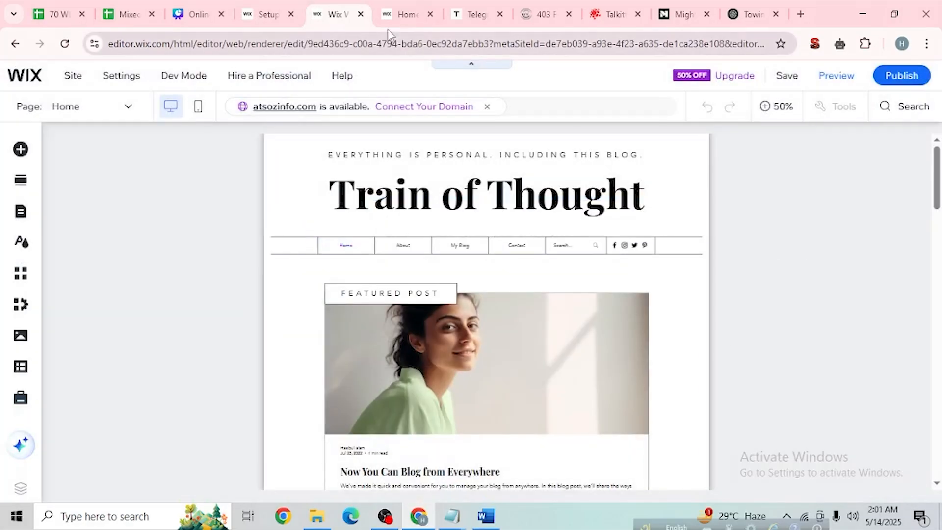
click(269, 14)
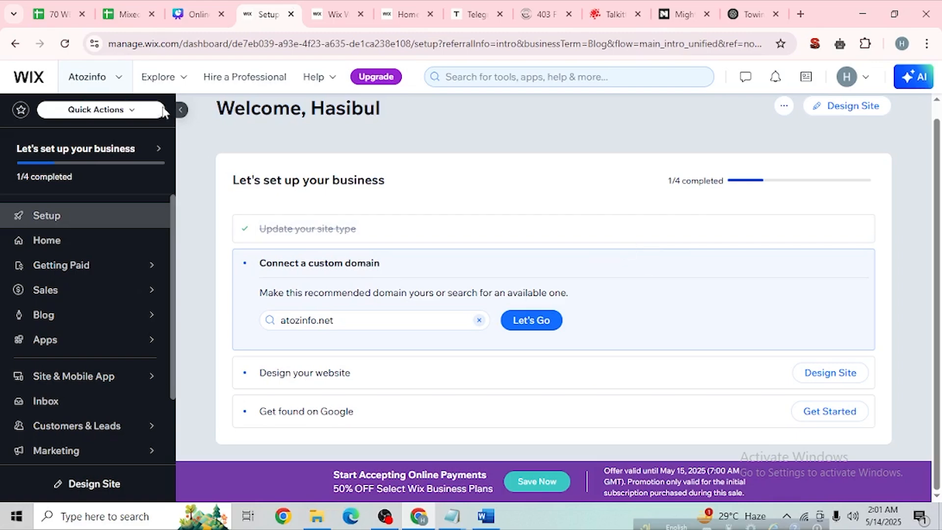
click(67, 47)
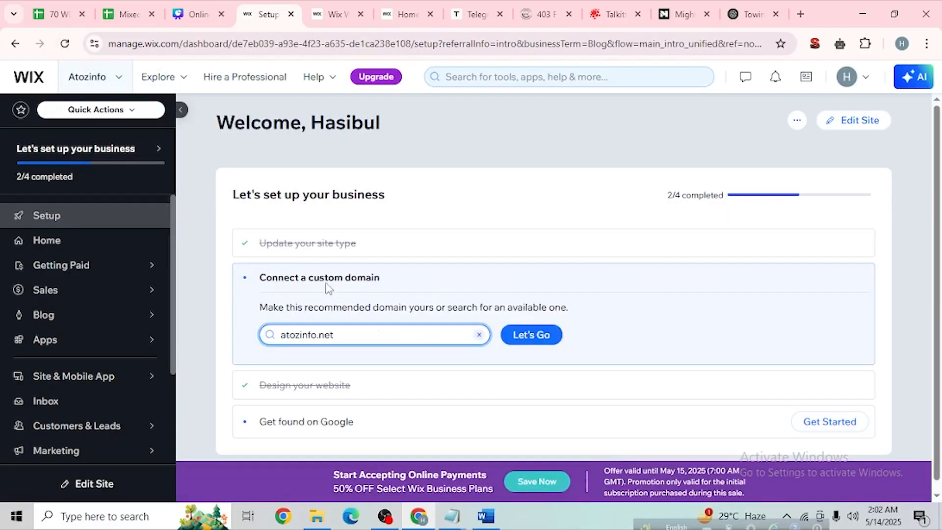
scroll(404, 286, down, 1)
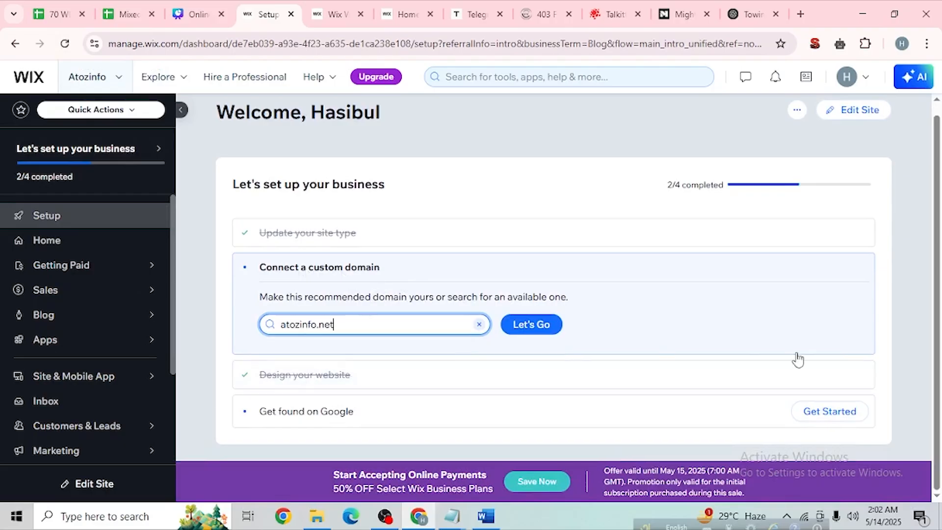
click(851, 412)
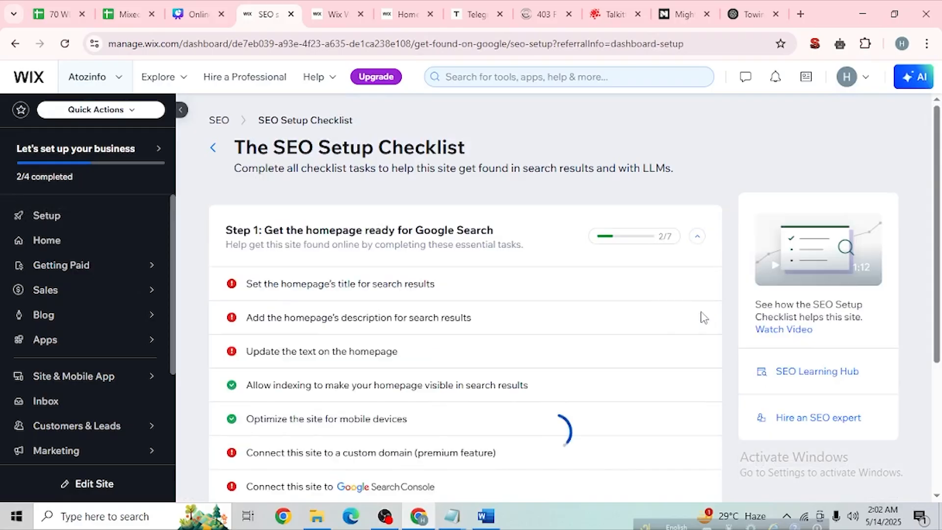
scroll(728, 327, down, 3)
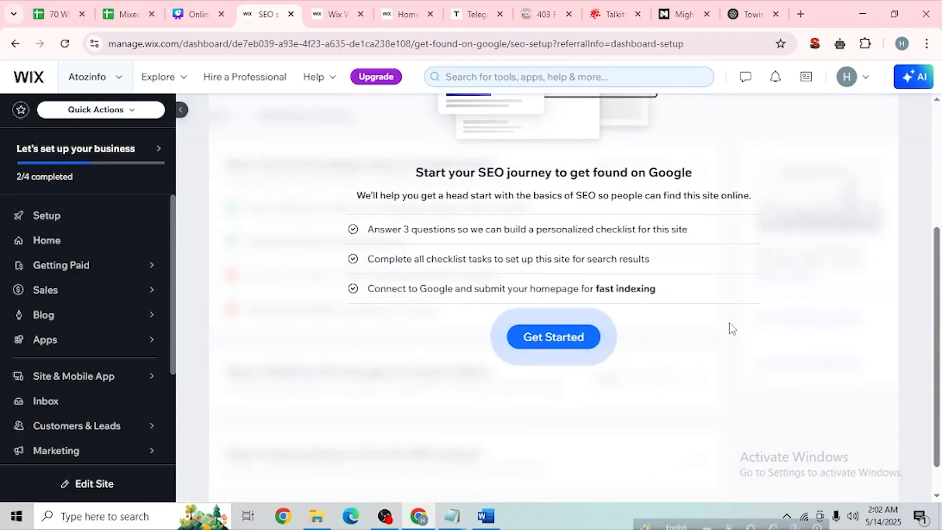
click(588, 339)
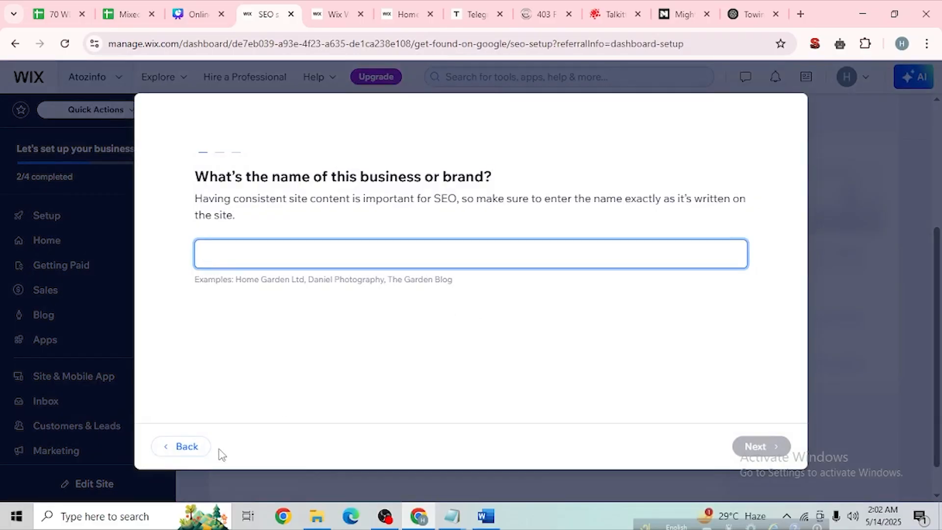
click(196, 447)
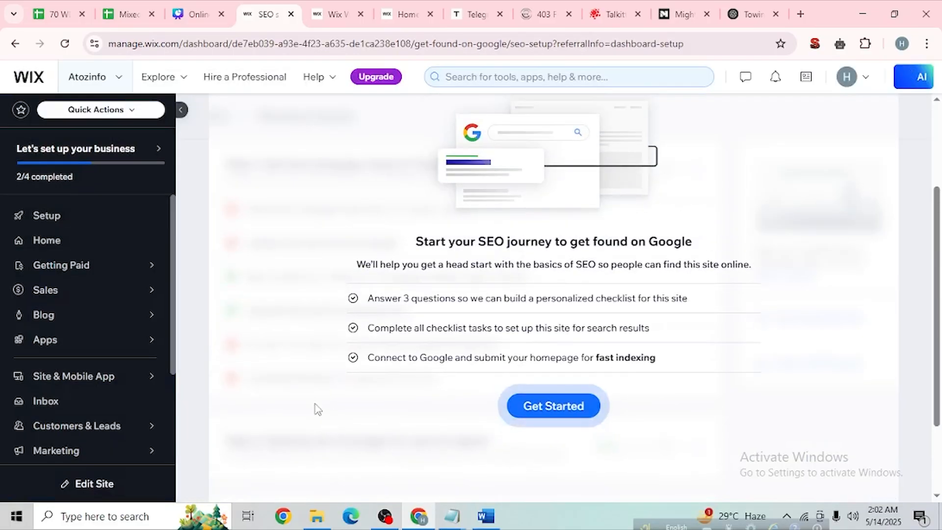
Step: Open the Atozinfo blog's list of posts and start a new post
mouse_move(155, 320)
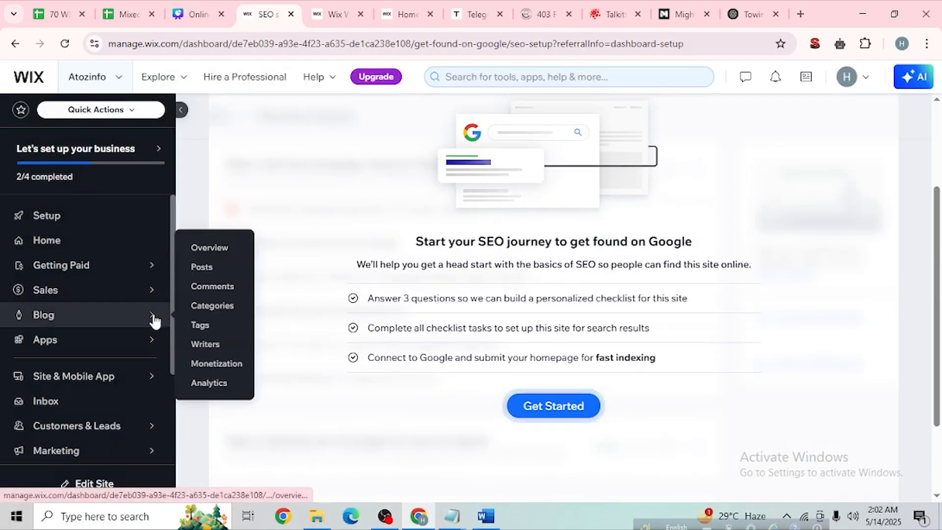
click(202, 269)
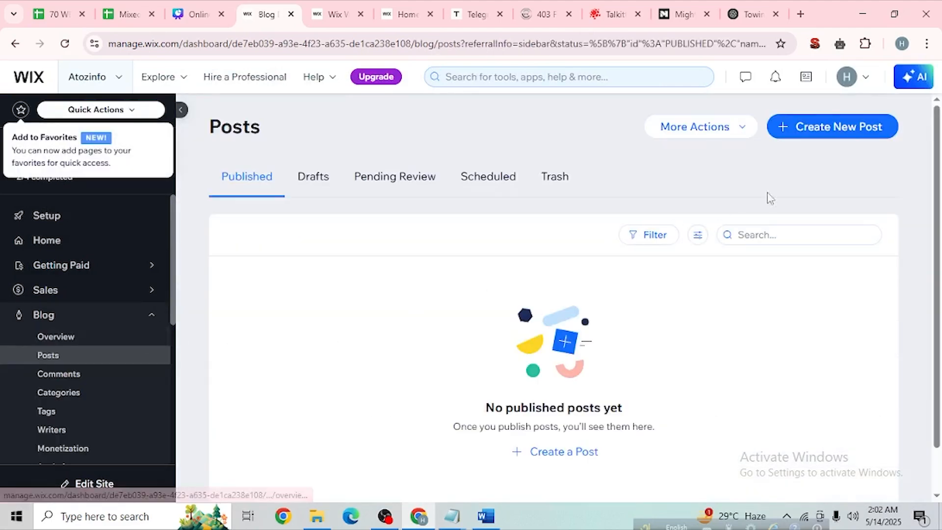
click(823, 129)
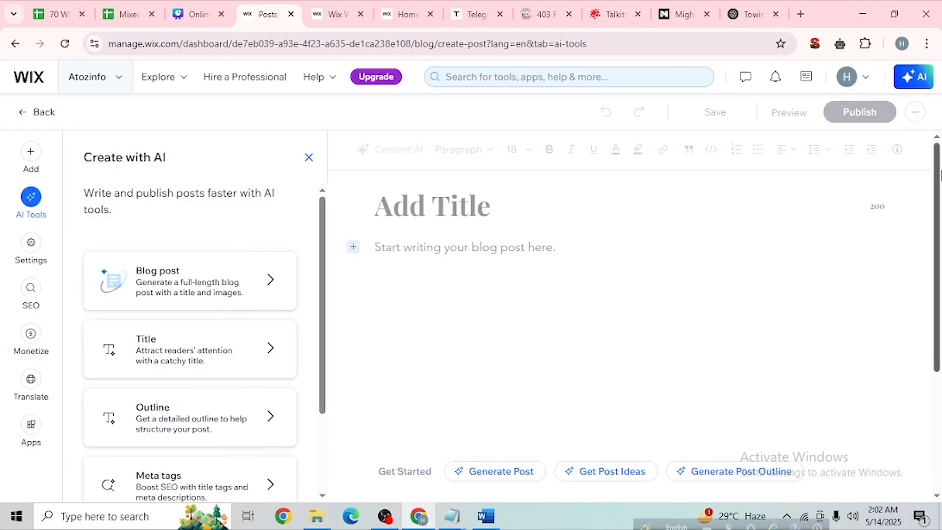
Step: Check the Gmail inbox for Wix mail and review step 3 of the Web 2.0 backlink notes in Notepad
key(ctrl+t)
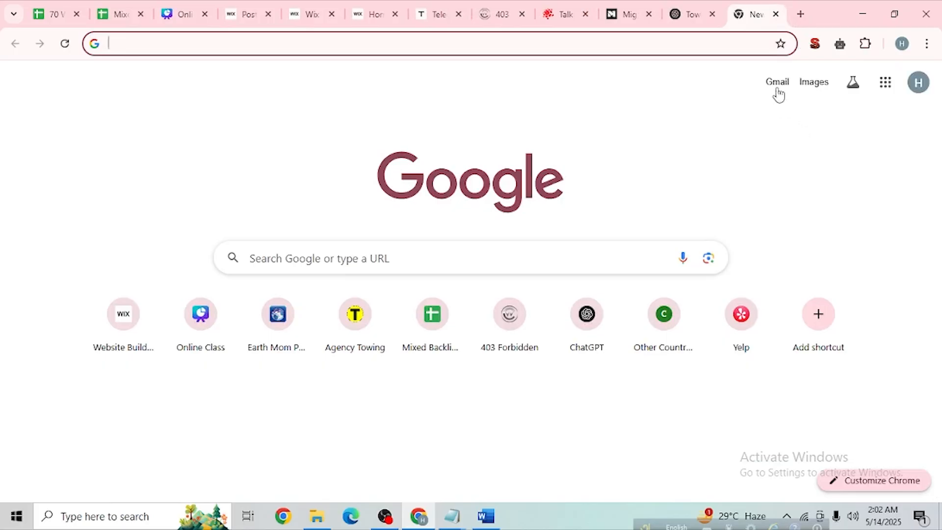
click(780, 86)
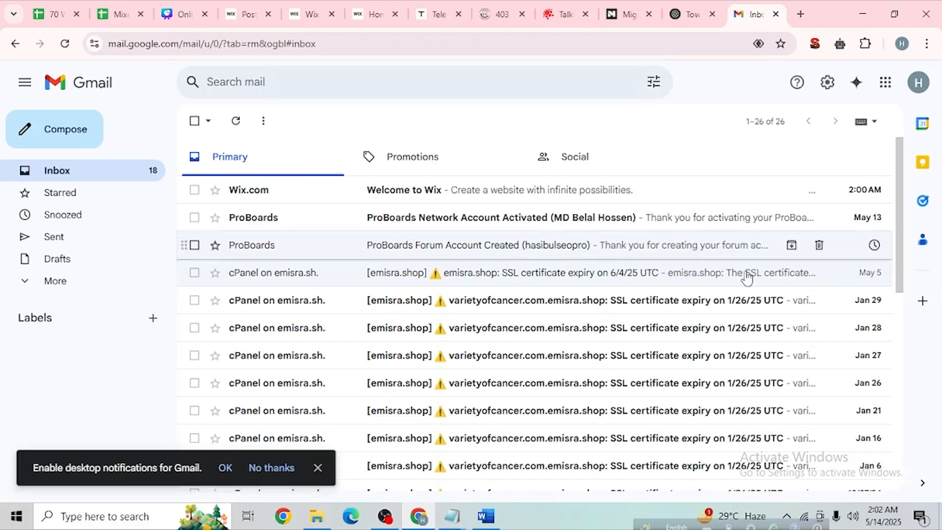
mouse_move(452, 515)
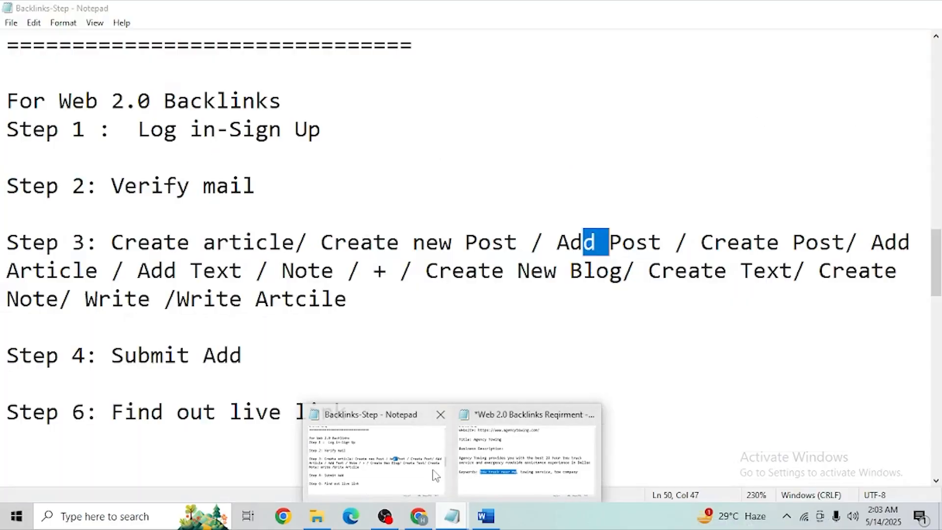
click(505, 481)
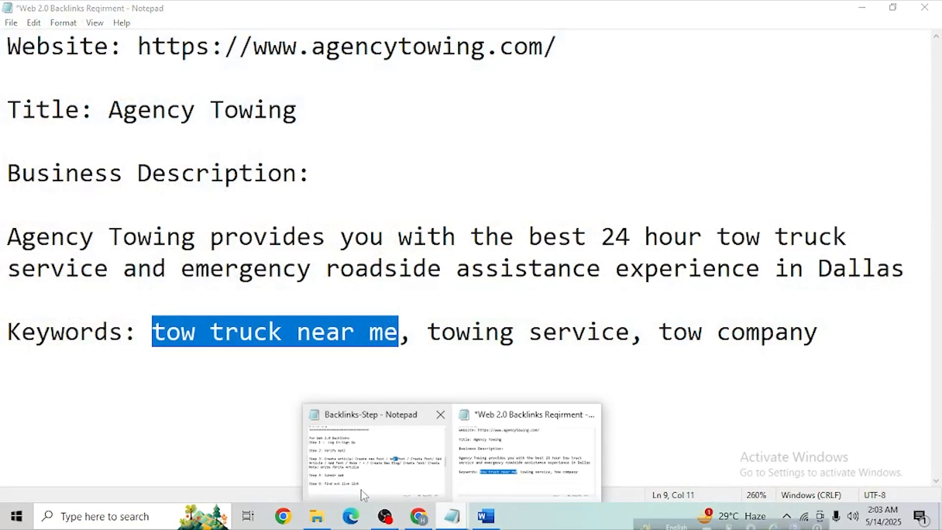
click(364, 483)
drag(112, 242, 381, 312)
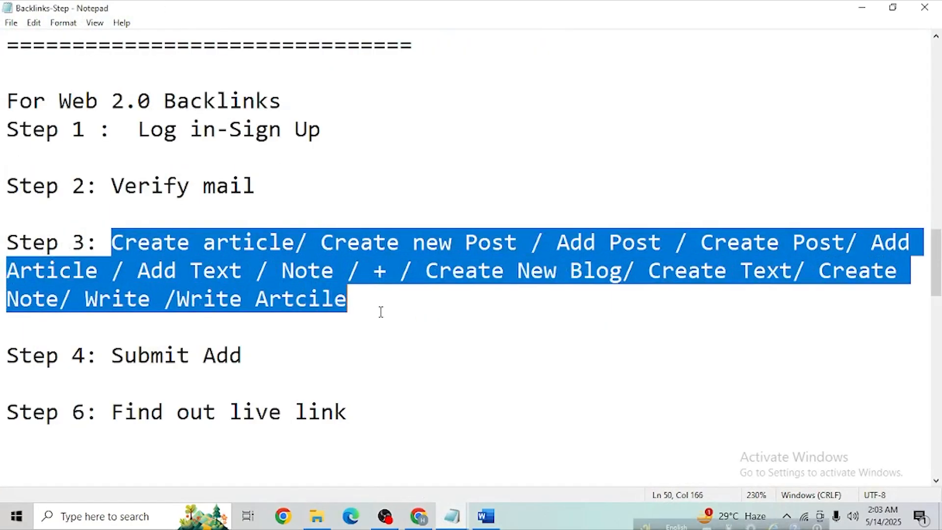
click(862, 7)
click(862, 10)
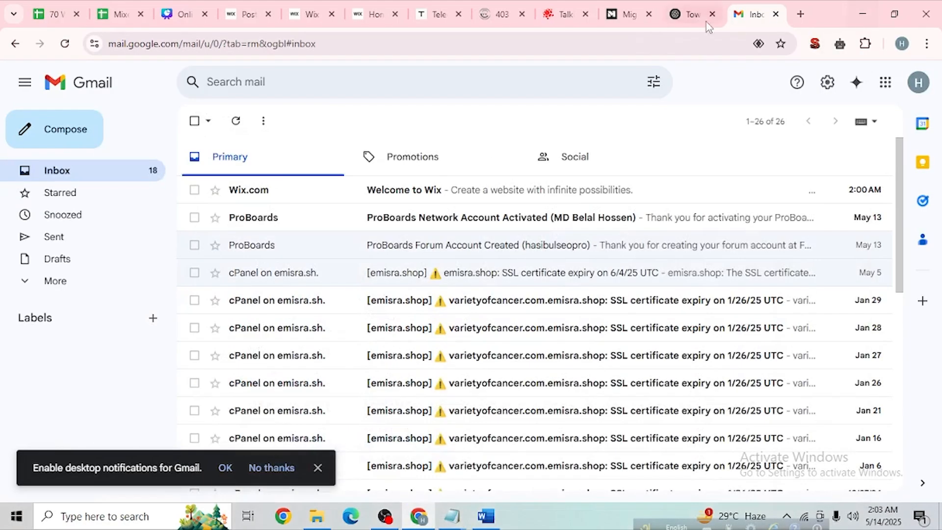
Step: Copy the heading "How to Choose a Reliable Towing Service Near You" from the Word article into the new Wix post's title
click(689, 6)
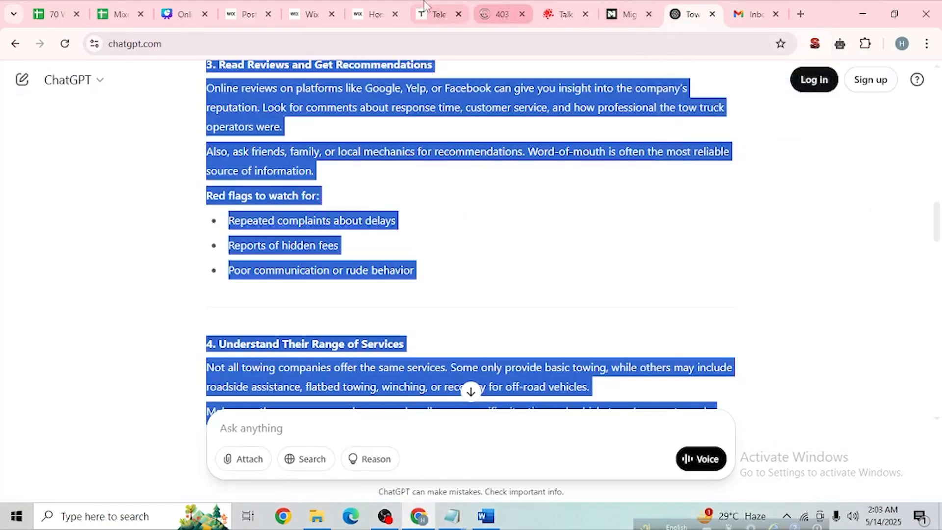
click(336, 7)
click(382, 7)
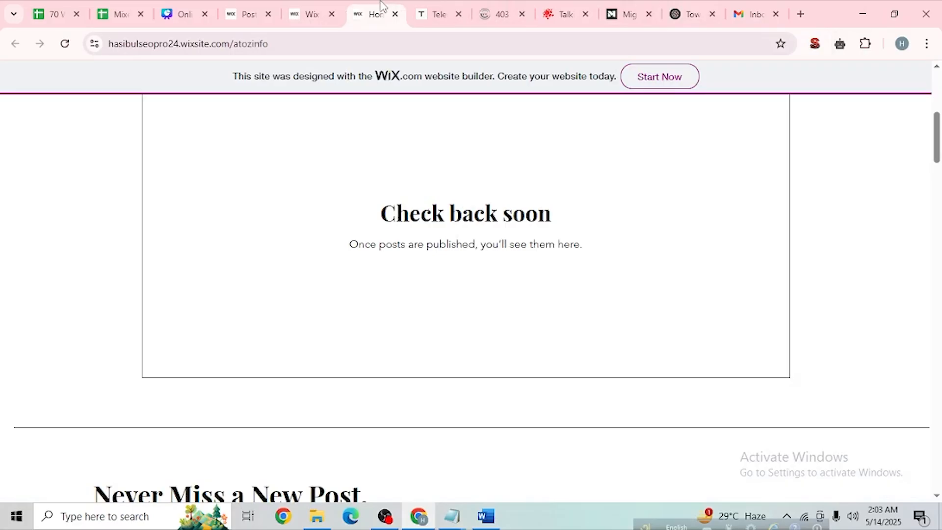
click(421, 7)
click(261, 13)
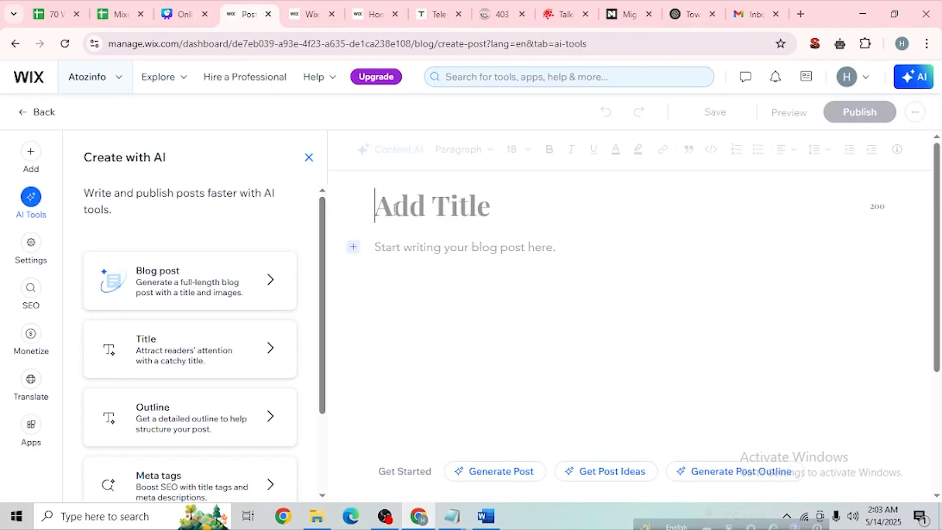
click(486, 516)
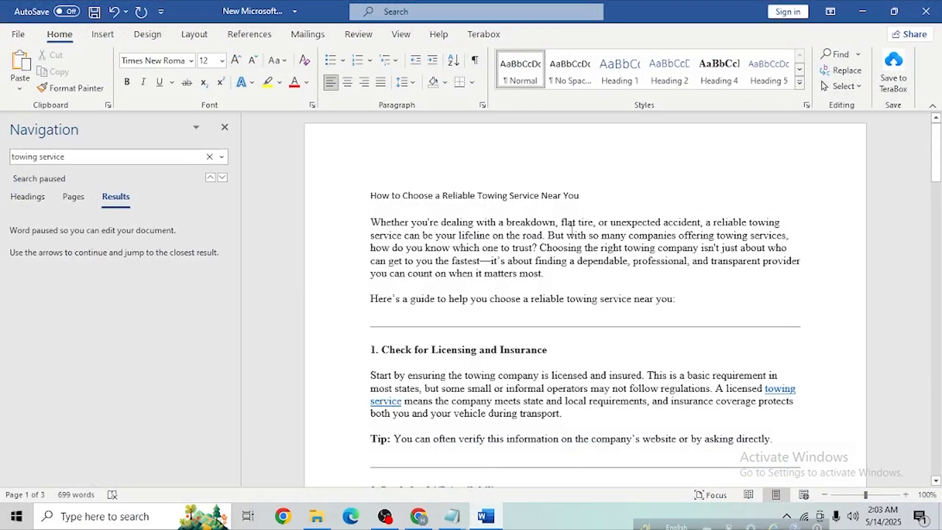
triple_click(514, 191)
key(ctrl+c)
click(863, 11)
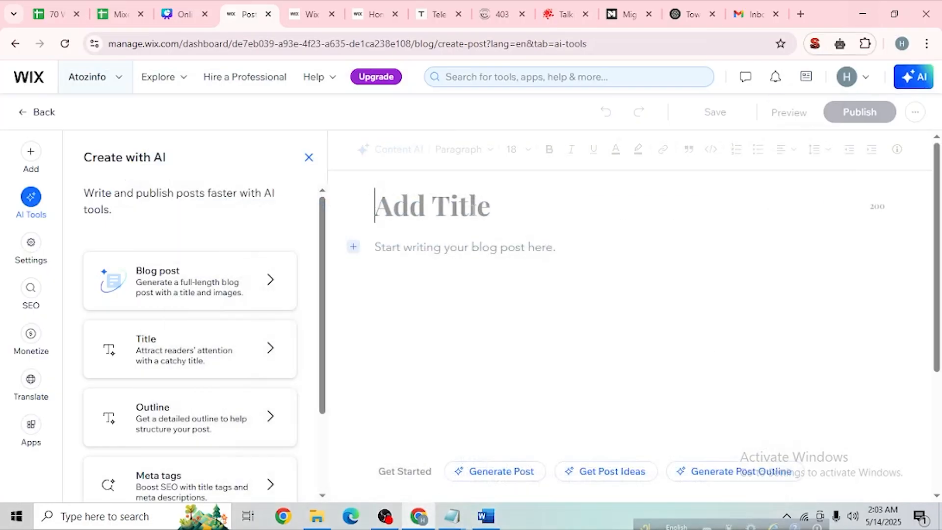
key(ctrl+v)
click(435, 282)
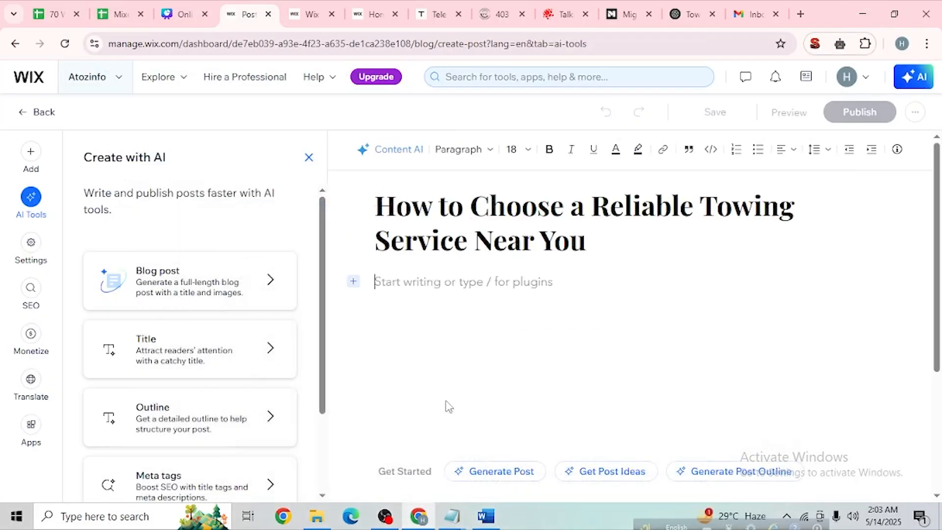
Step: Copy the entire towing article from the Word document into the body of the new Wix post
click(486, 517)
click(372, 236)
key(ctrl+a)
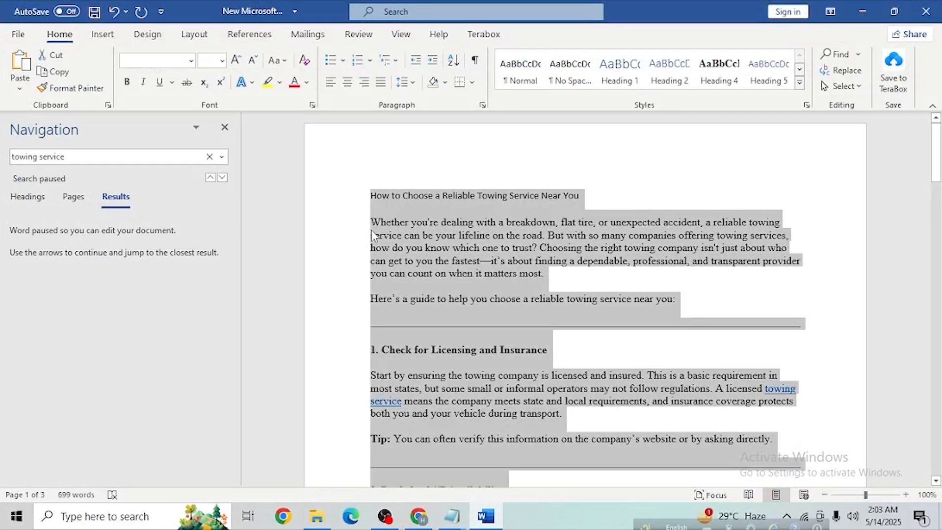
key(ctrl+c)
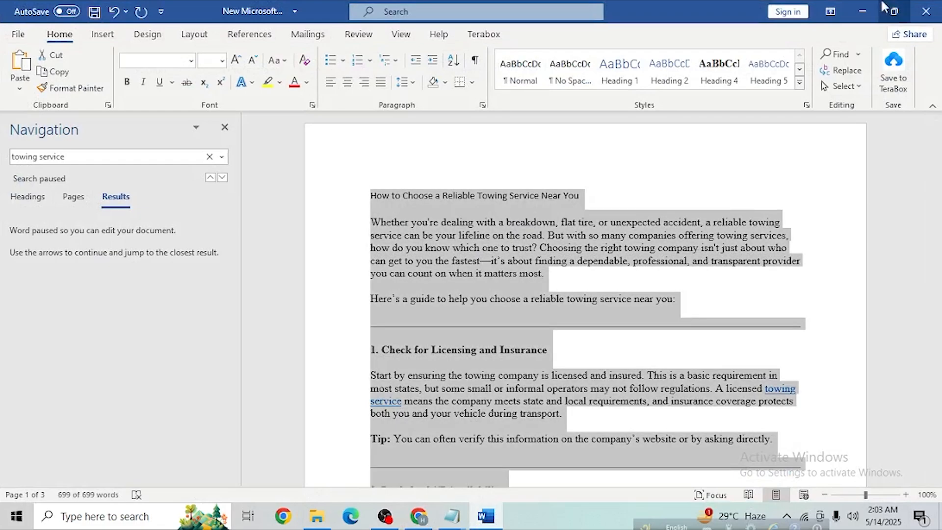
click(863, 11)
key(ctrl+v)
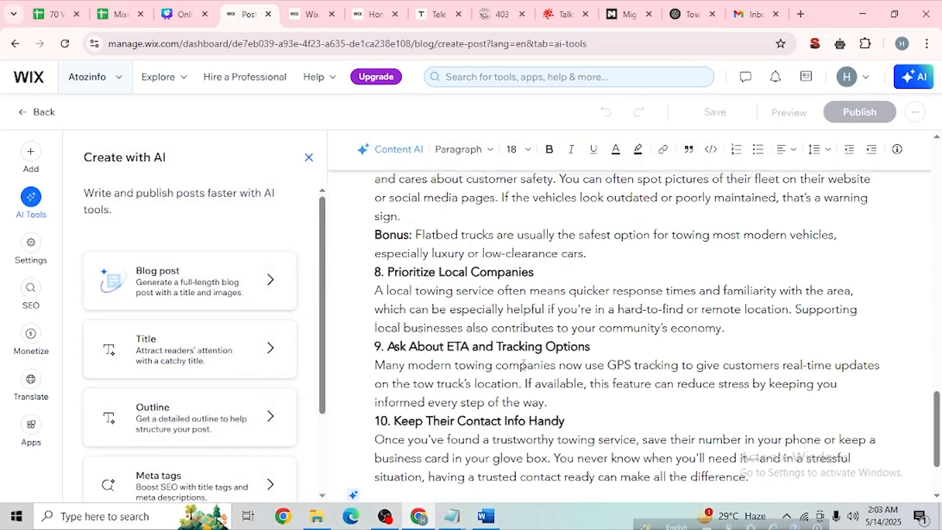
Step: Delete the duplicate heading line "How to Choose a Reliable Towing Service Near You" from the start of the post body
scroll(488, 307, up, 20)
scroll(527, 366, up, 10)
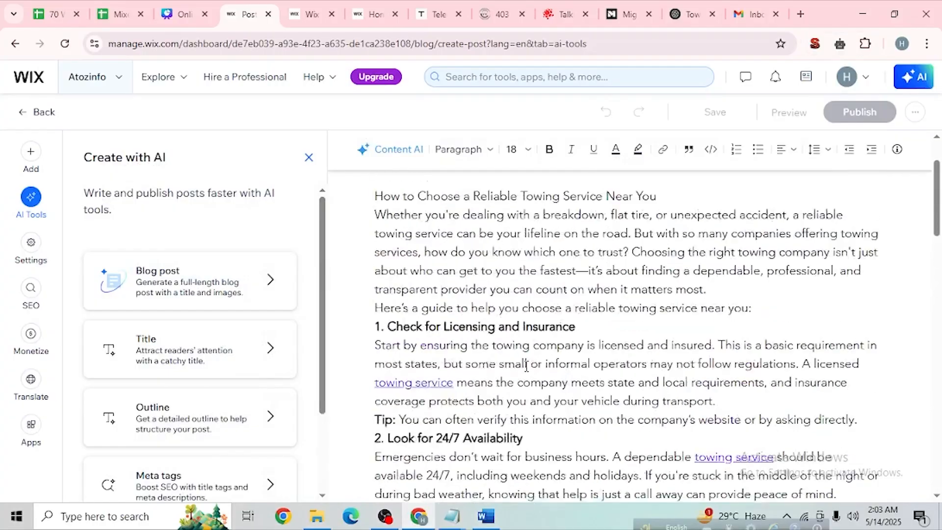
drag(670, 281, 374, 277)
key(BackSpace)
key(BackSpace)
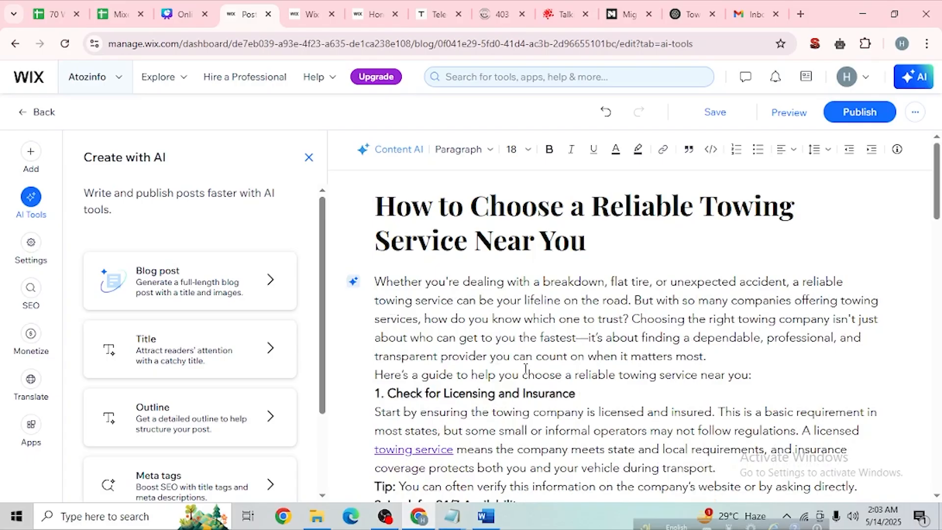
Step: Add an empty line below the Tip paragraph of section 1 and start inserting an image there
scroll(526, 368, down, 6)
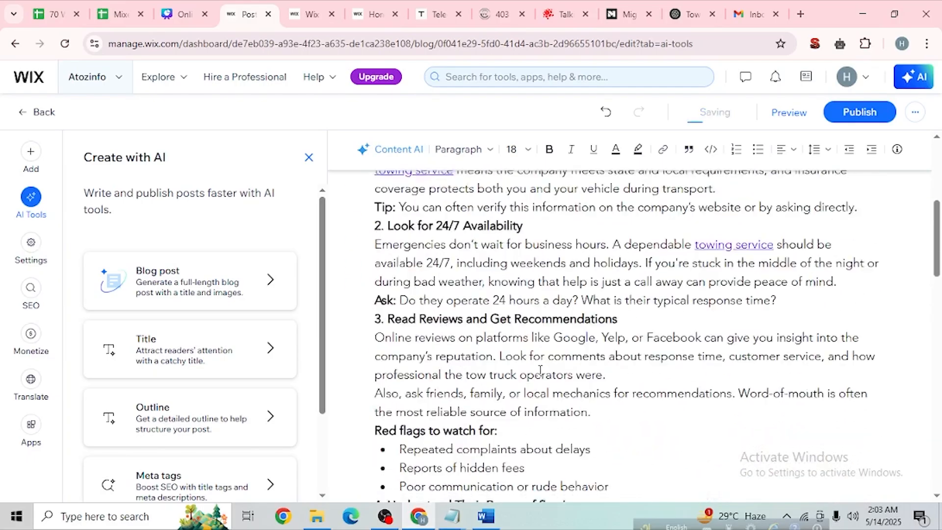
scroll(540, 370, up, 5)
scroll(739, 320, down, 3)
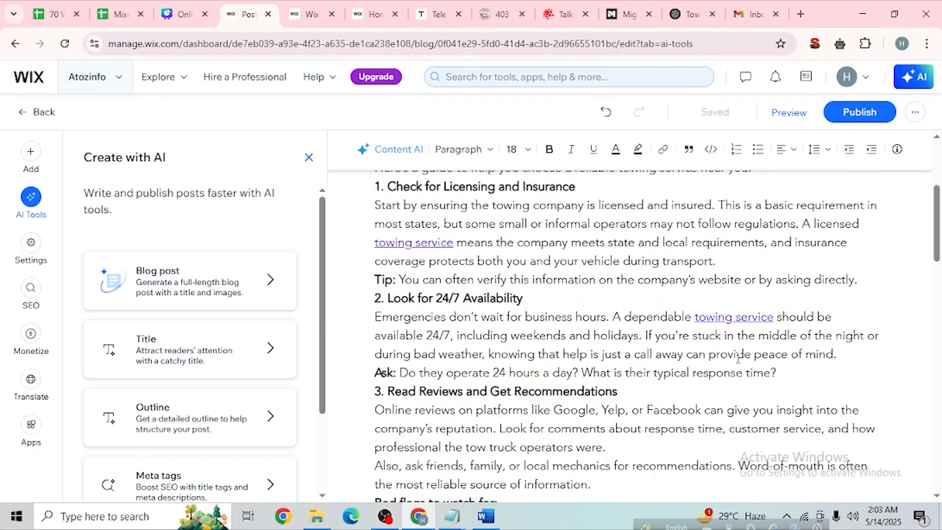
click(869, 280)
key(Return)
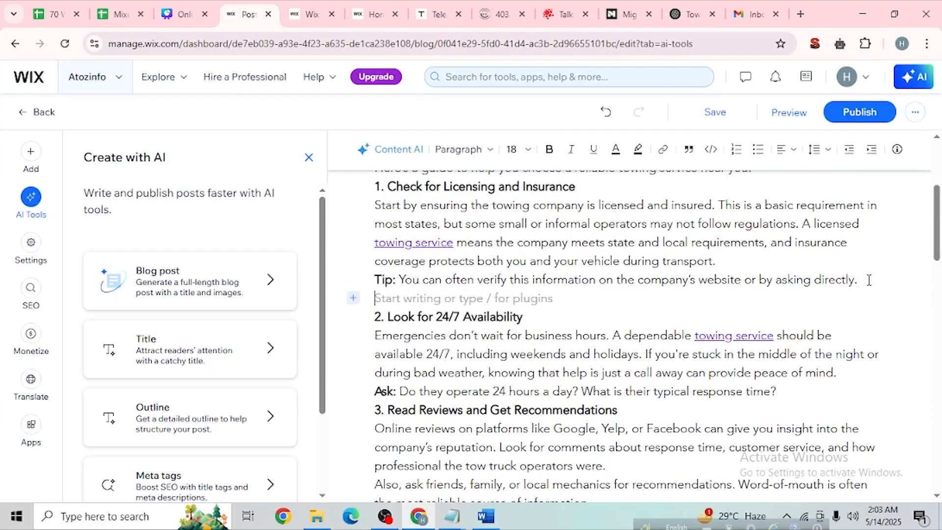
click(353, 298)
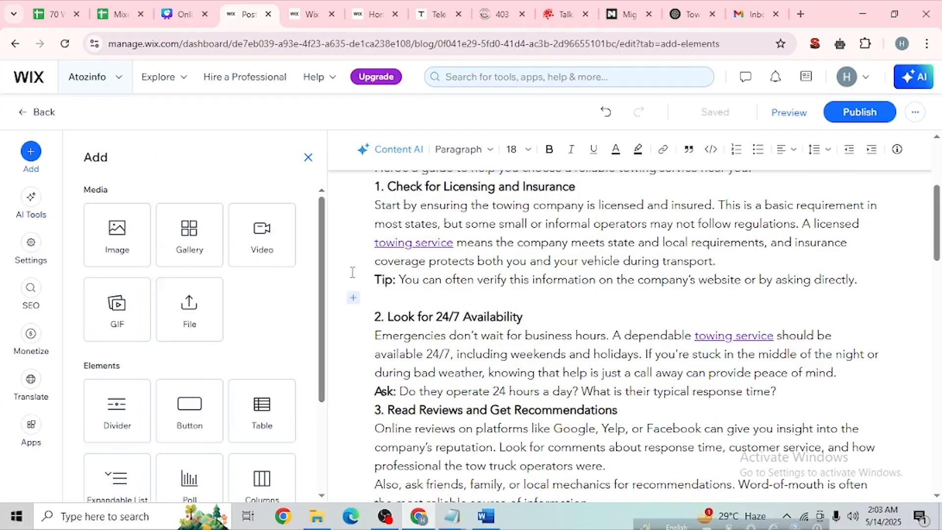
click(126, 252)
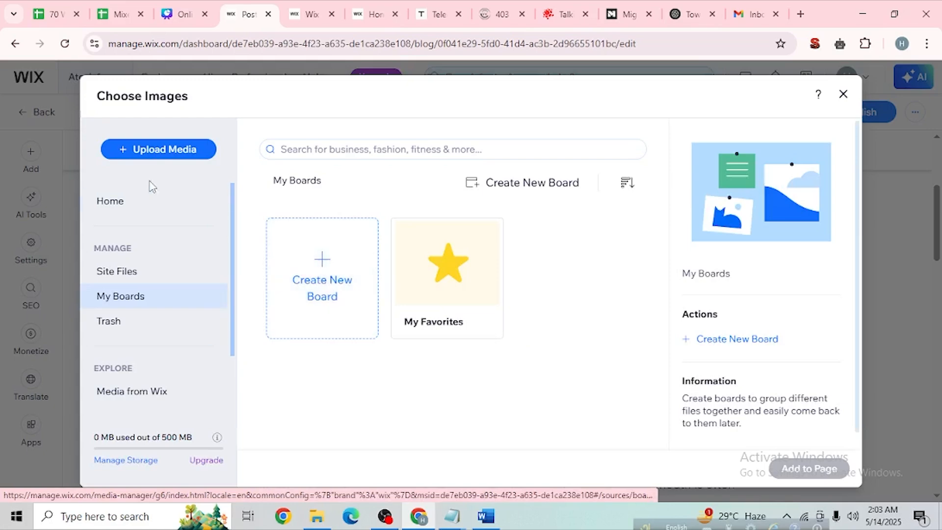
Step: Upload Screenshot_1 from the Desktop and add it to the post as the image
click(168, 156)
click(458, 342)
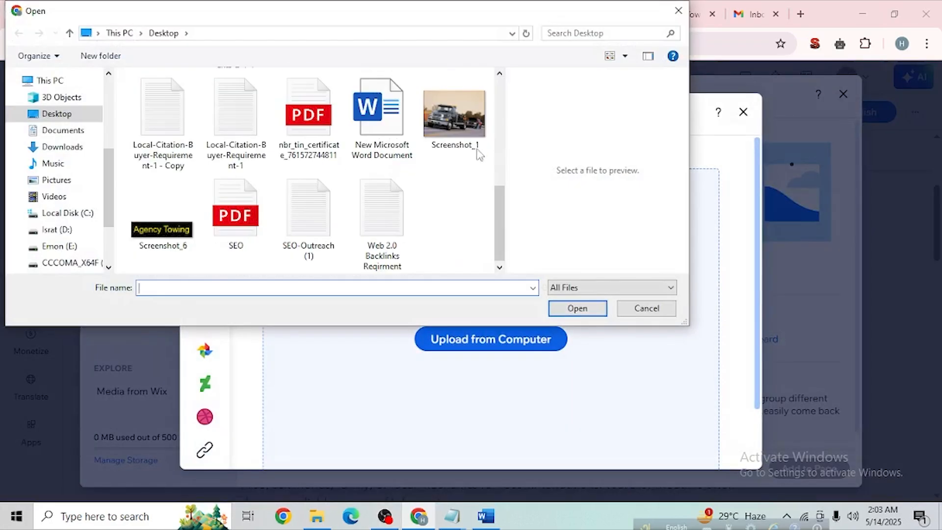
click(479, 154)
click(571, 311)
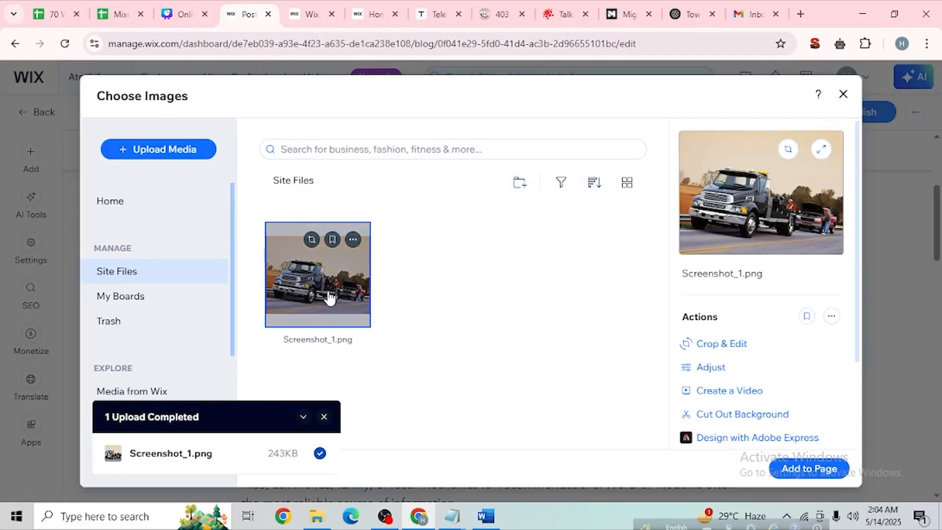
click(787, 469)
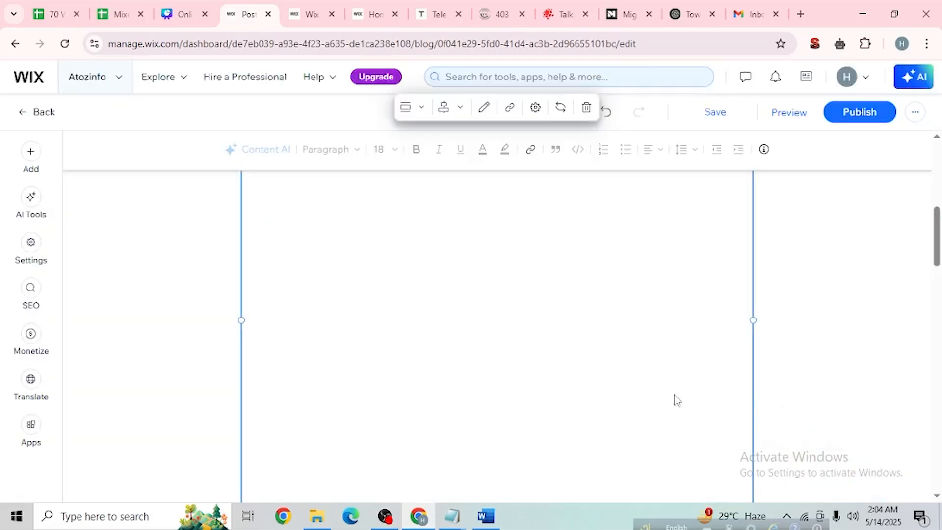
Step: Look over the post and review step 4, "Submit Add", of the Web 2.0 backlink notes in Notepad
scroll(630, 368, up, 8)
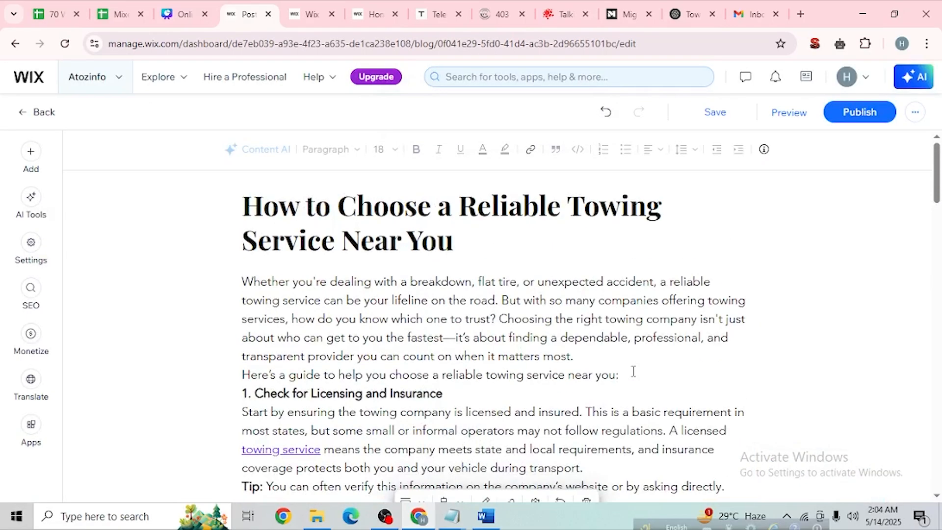
scroll(633, 372, down, 15)
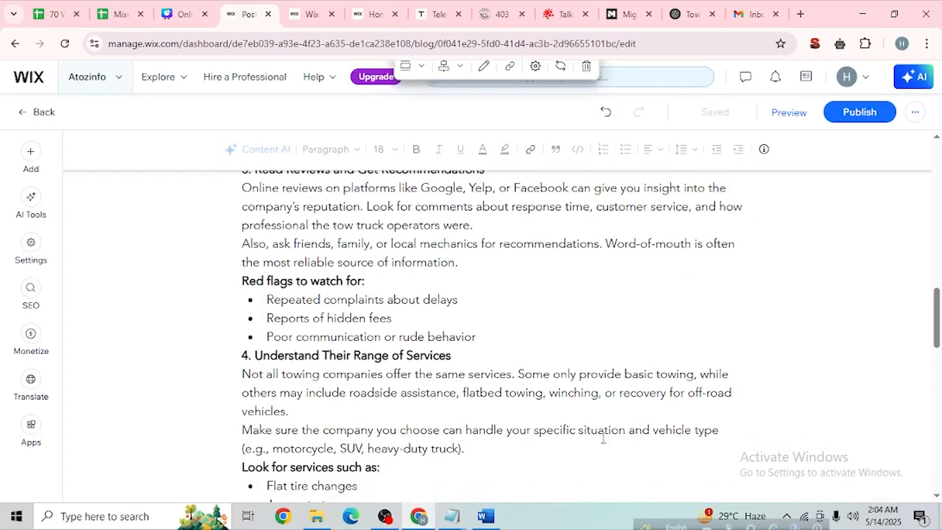
scroll(603, 438, down, 3)
mouse_move(451, 515)
mouse_move(487, 485)
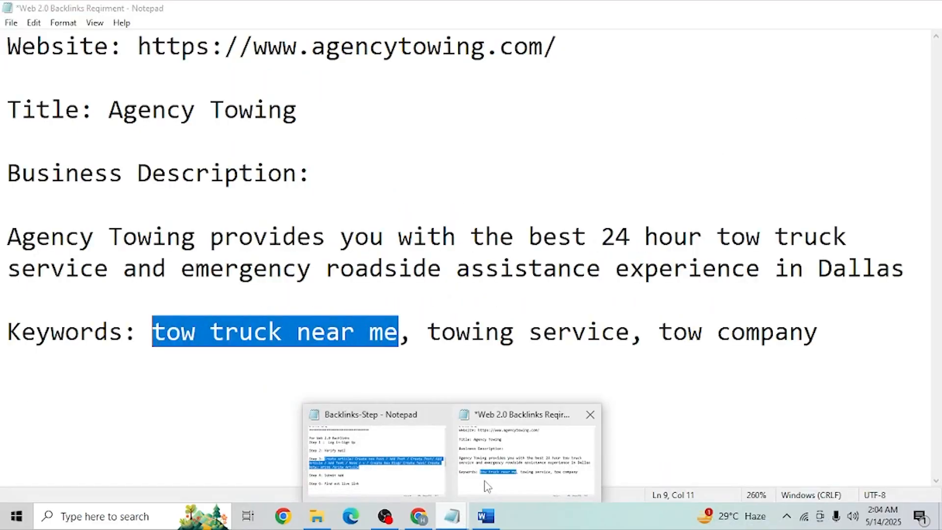
click(406, 484)
drag(125, 349, 225, 359)
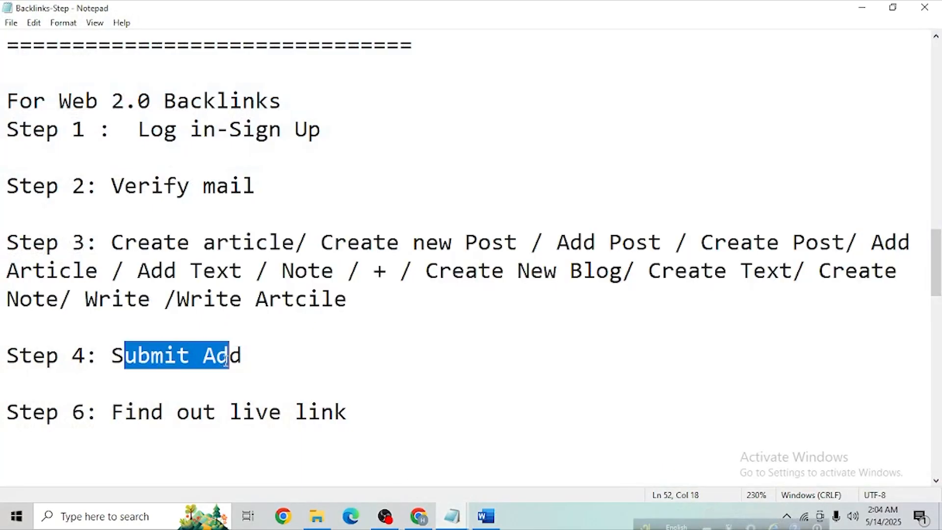
click(871, 10)
Step: Publish the towing post on the Atozinfo blog and copy its link
scroll(746, 312, down, 10)
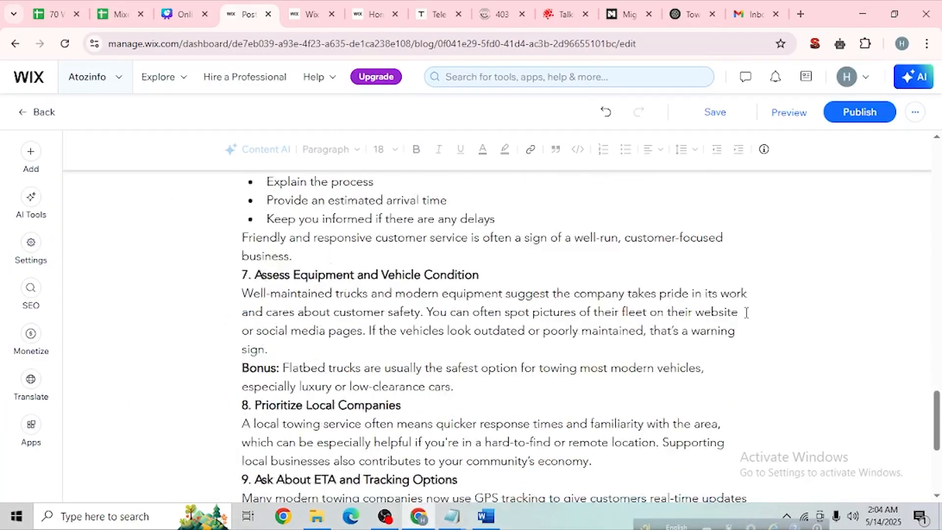
scroll(746, 313, up, 15)
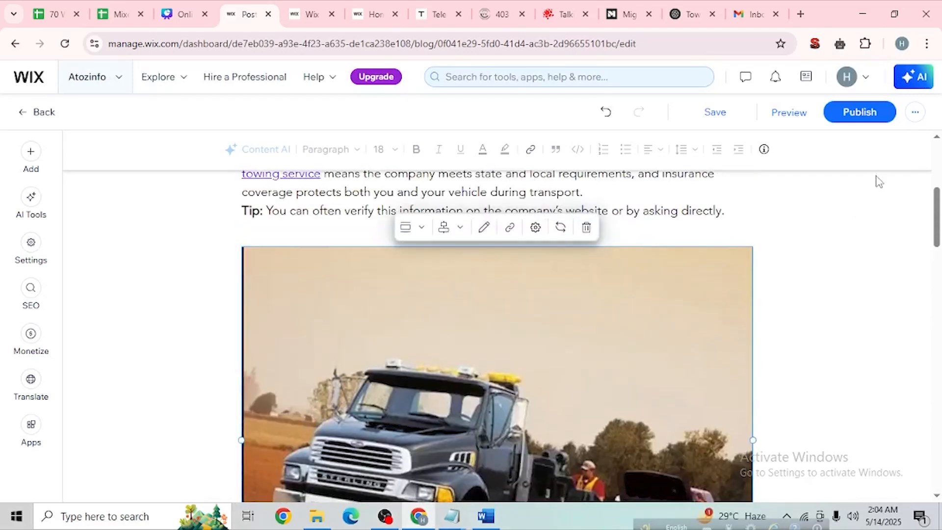
click(860, 113)
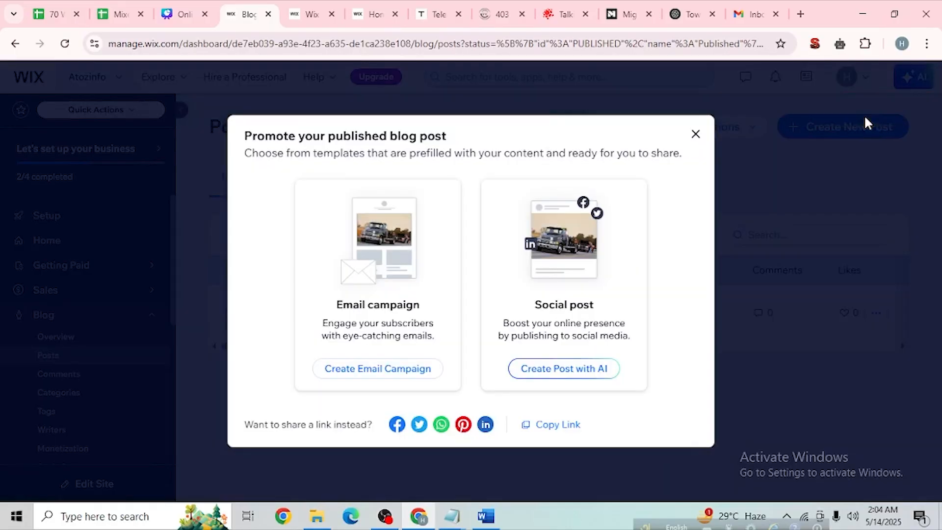
click(558, 433)
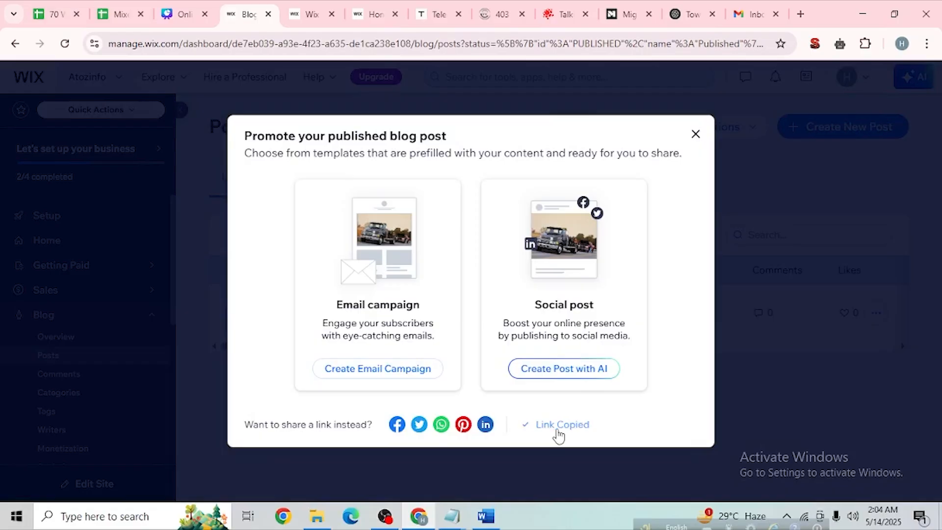
Step: Open the copied link of the published post in a new incognito window
click(927, 43)
click(801, 149)
text(https://hasibulseopro24.wixsite.com/atozinfo/post/how-to-choose-a-reliable-towing-service-near-you)
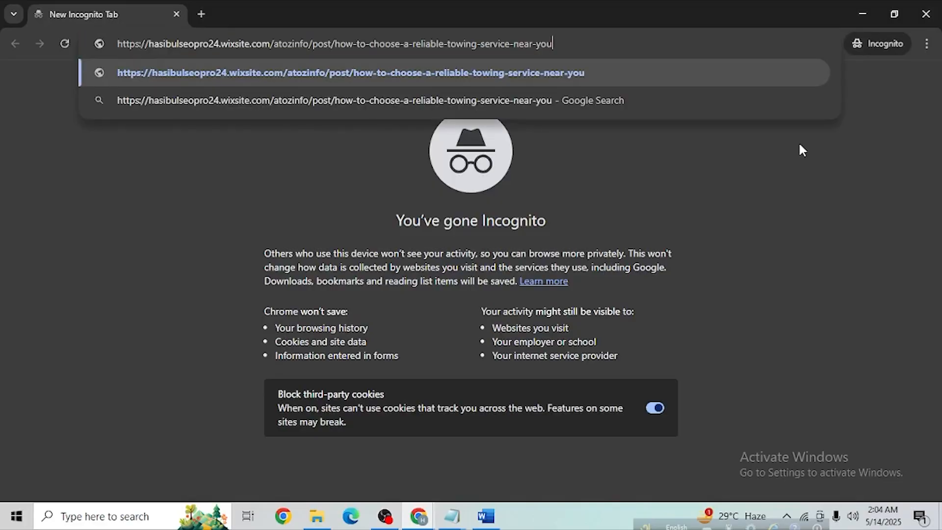
key(Return)
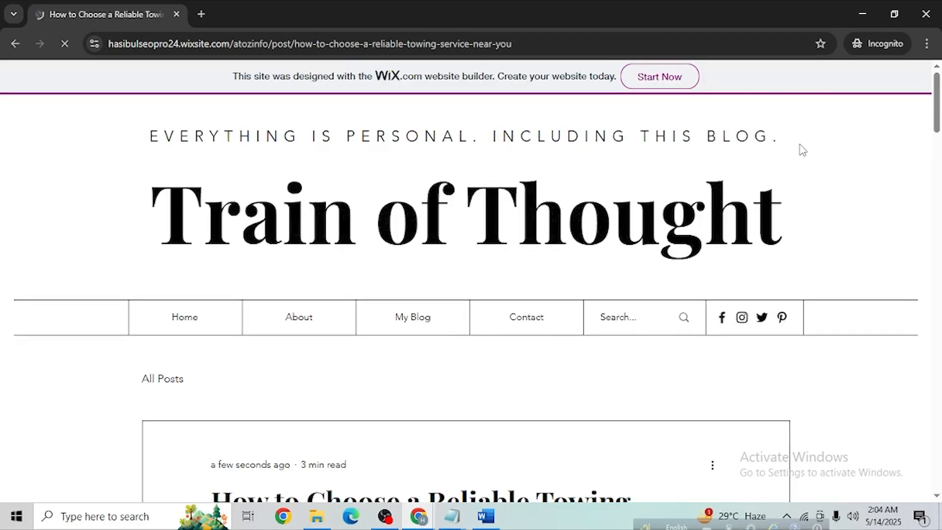
Step: Examine the live post's text, keyword links and image, and close the incognito window
scroll(753, 317, down, 8)
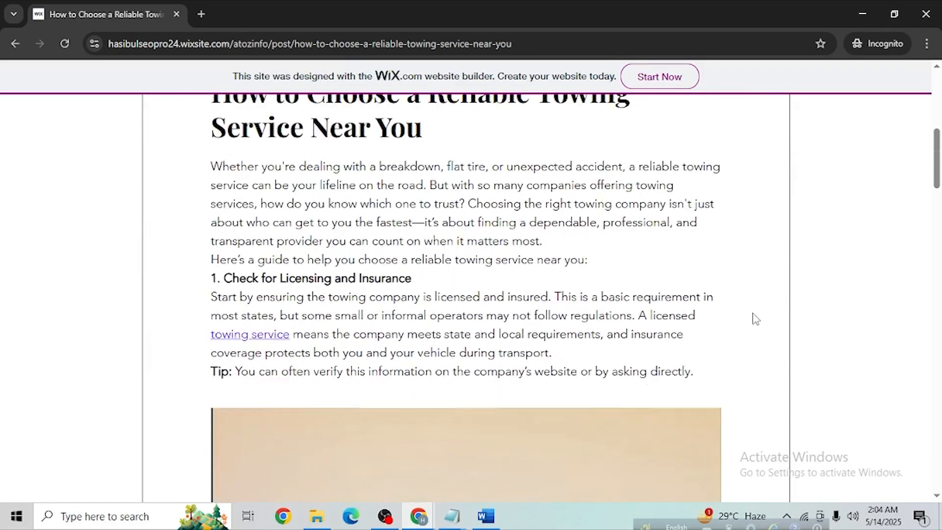
scroll(756, 319, down, 14)
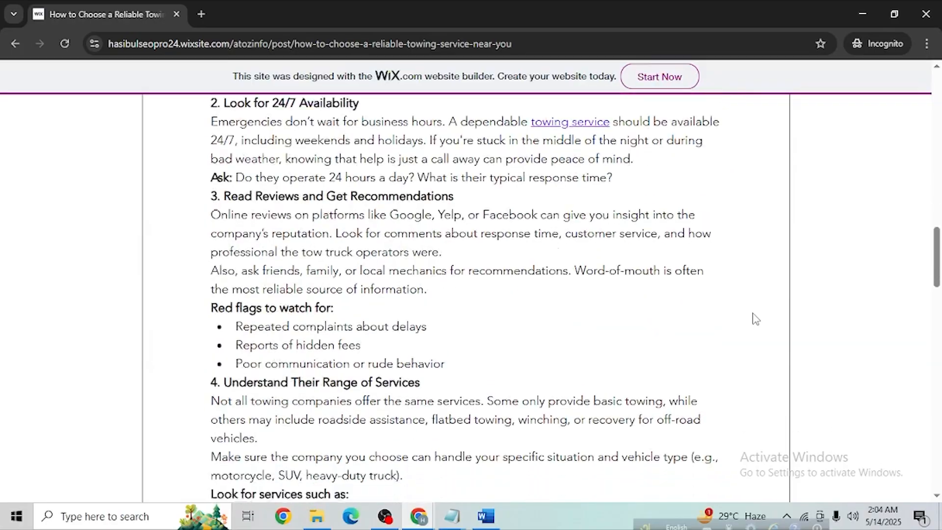
scroll(756, 319, down, 15)
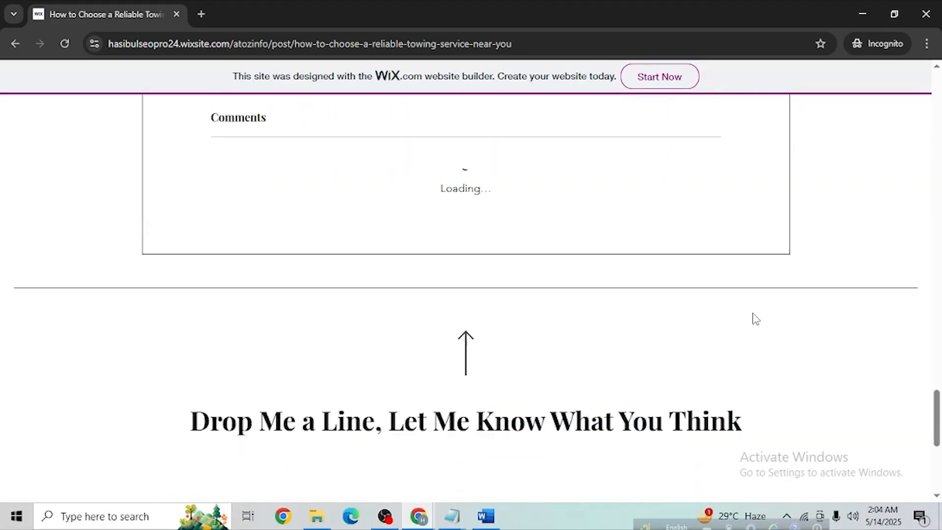
scroll(756, 319, up, 18)
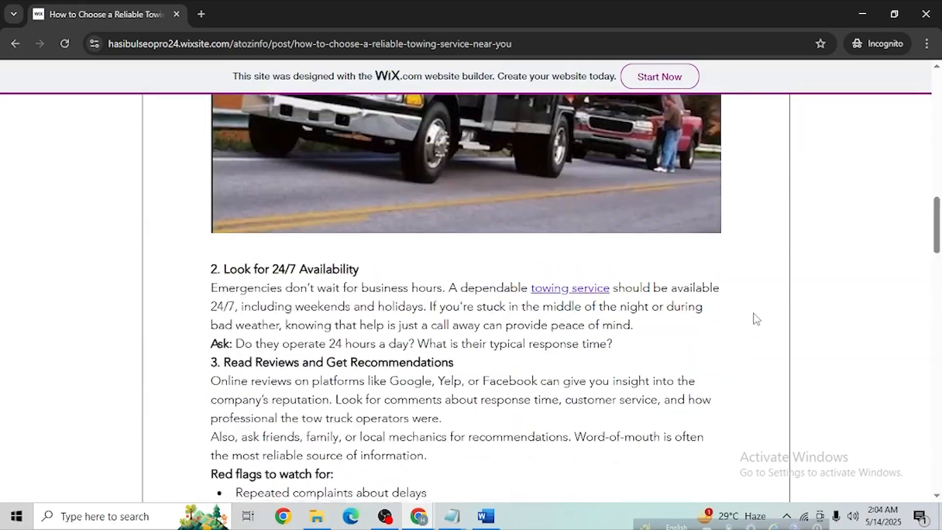
scroll(756, 319, up, 10)
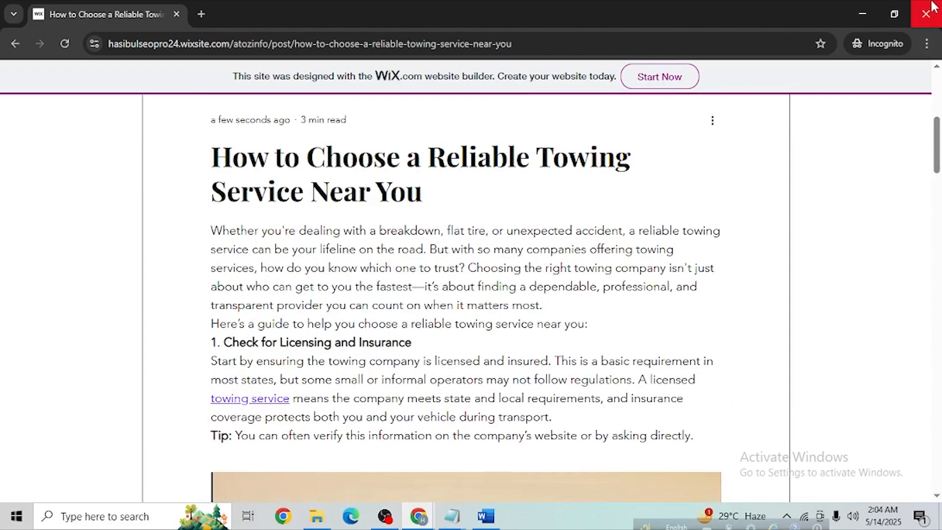
click(926, 14)
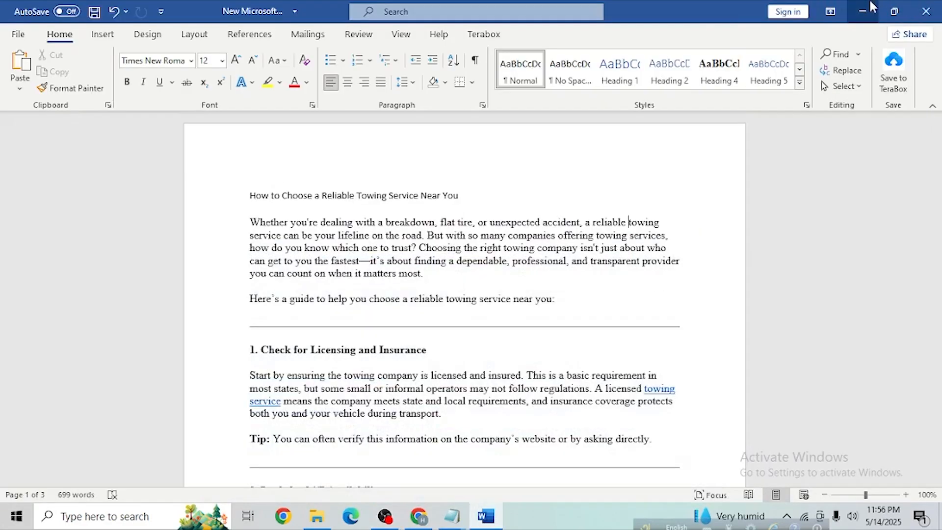
Step: Look through the Atozinfo site's home page and switch to the blank Telegraph article page
click(863, 10)
click(430, 7)
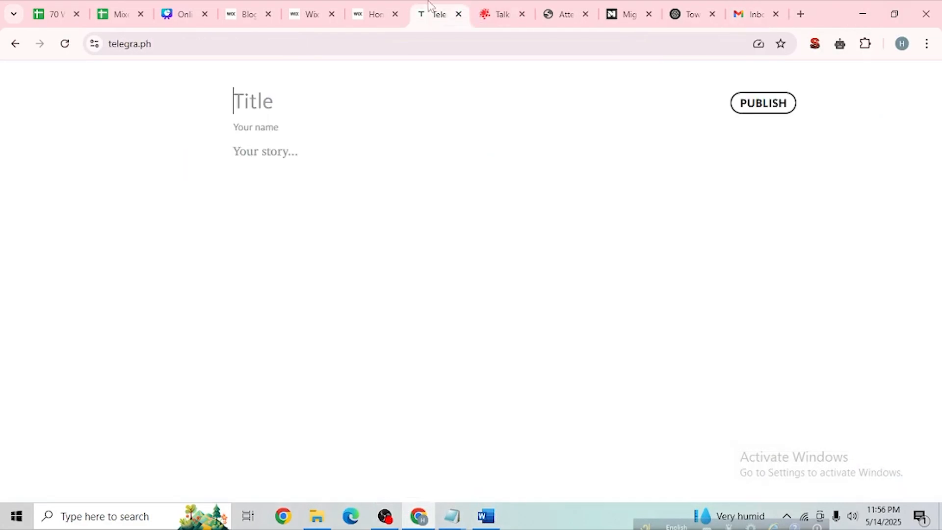
click(376, 7)
scroll(492, 322, down, 9)
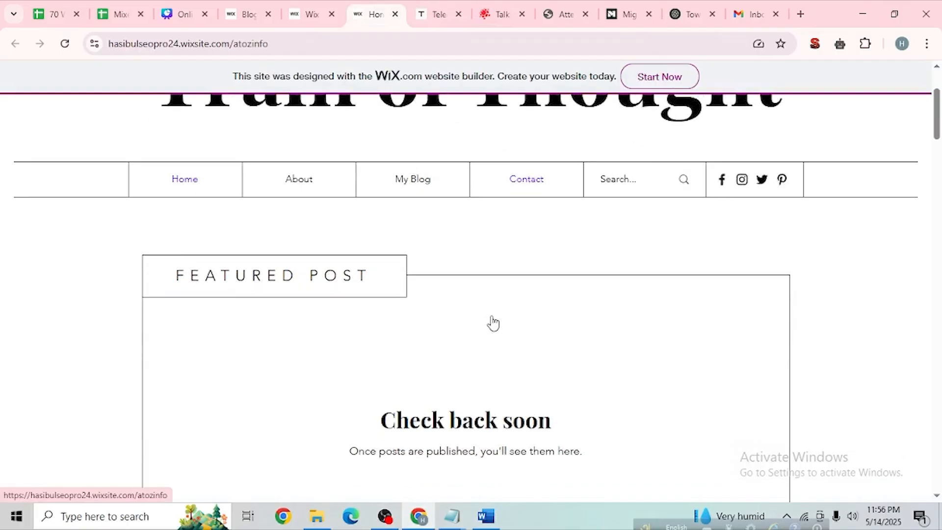
scroll(493, 323, down, 5)
scroll(493, 323, up, 4)
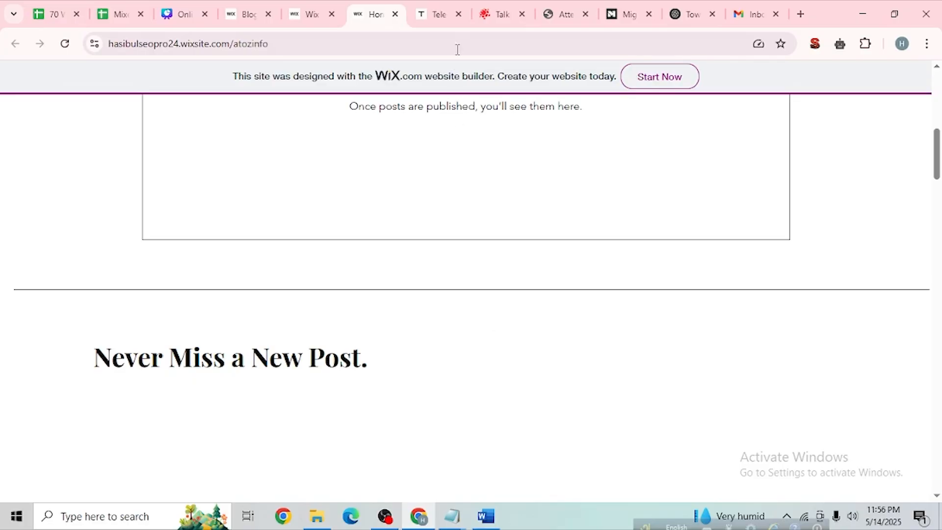
click(454, 6)
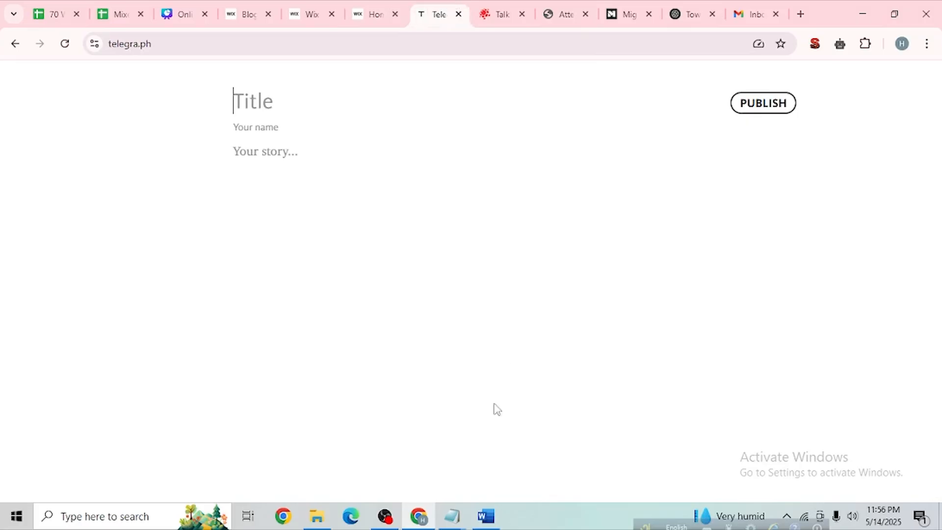
Step: Copy the heading "How to Choose a Reliable Towing Service Near You" from the Word article into the Telegraph article's title
click(296, 104)
click(487, 514)
drag(252, 195, 475, 193)
key(ctrl+c)
click(863, 11)
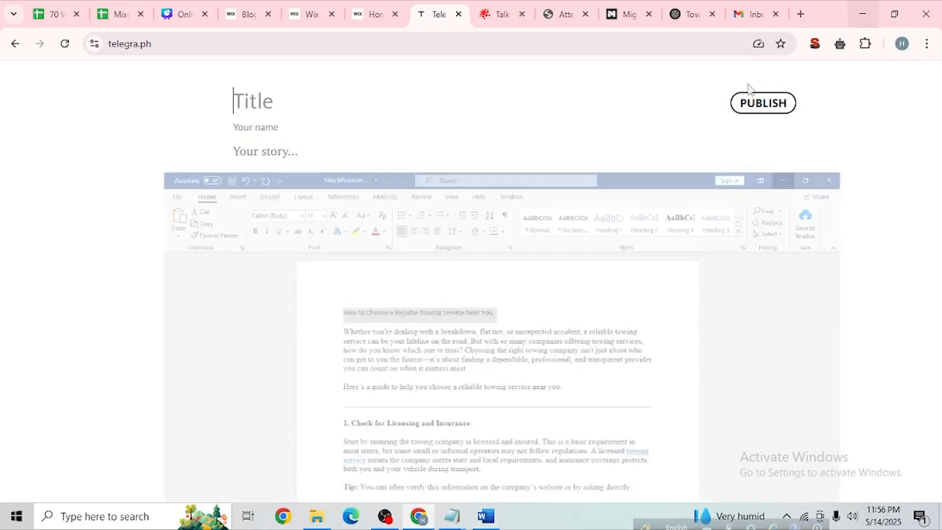
key(ctrl+v)
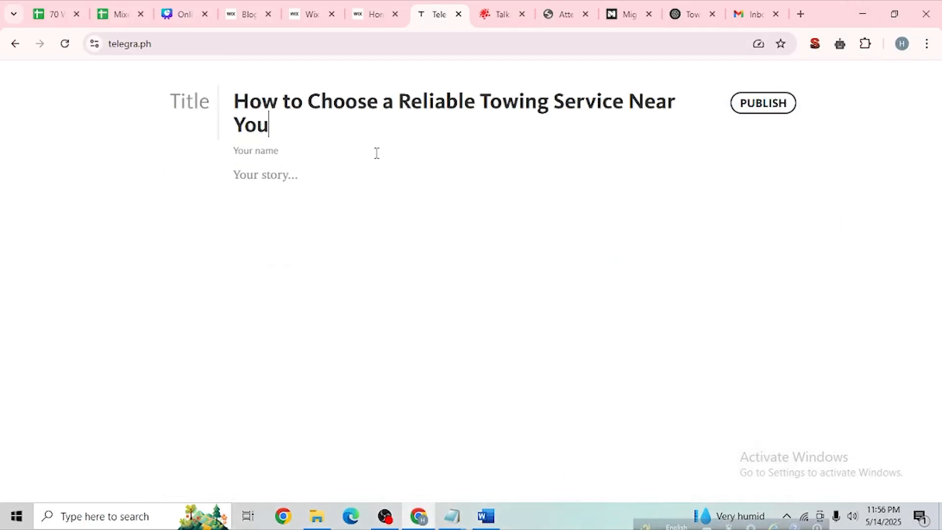
Step: Copy the whole article body below the heading from the Word document into the Telegraph story area
click(486, 515)
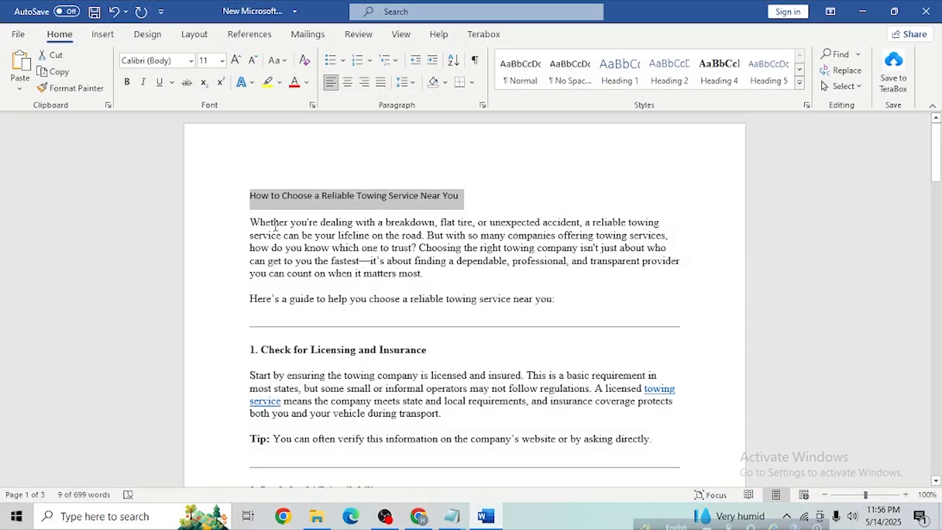
drag(252, 218, 501, 523)
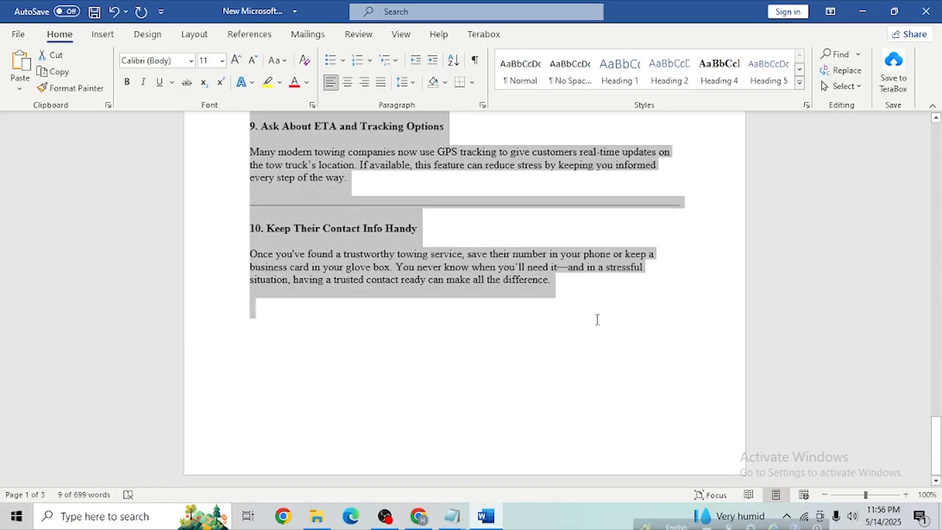
drag(597, 320, 598, 320)
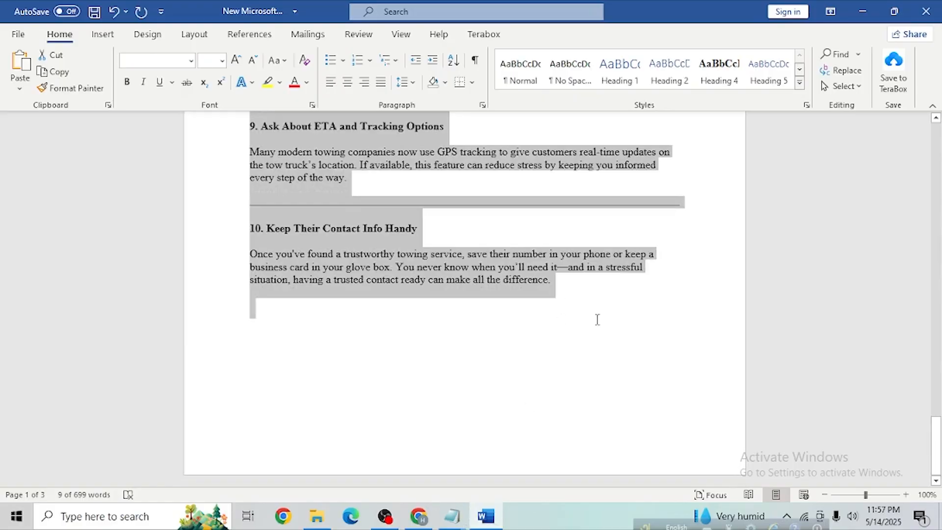
click(874, 15)
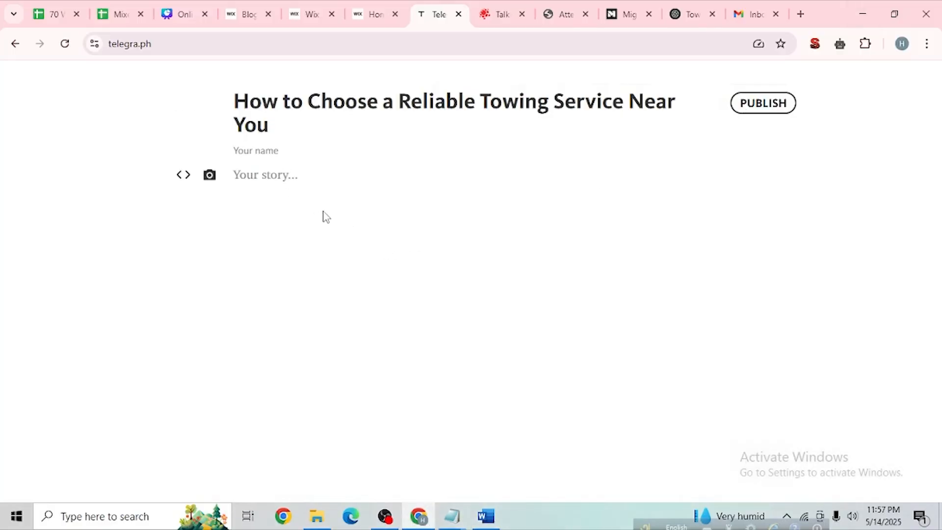
key(ctrl+v)
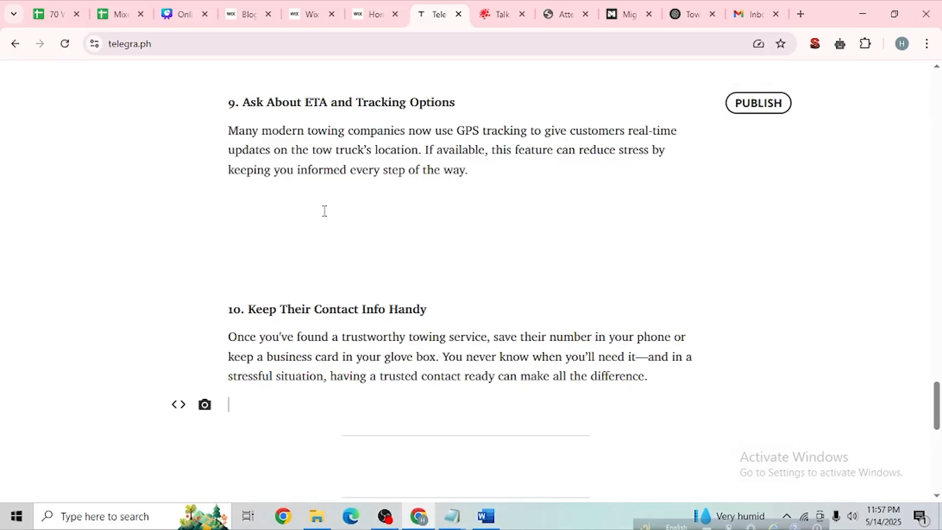
Step: Delete the extra blank lines above the headings "10. Keep Their Contact Info Handy" and "9. Ask About ETA and Tracking Options"
click(283, 274)
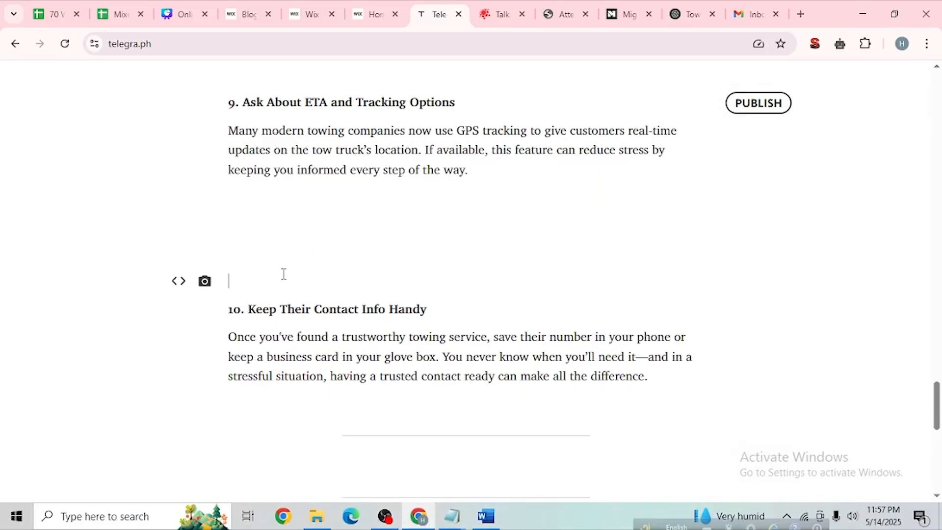
key(BackSpace)
key(BackSpace)
key(BackSpace)
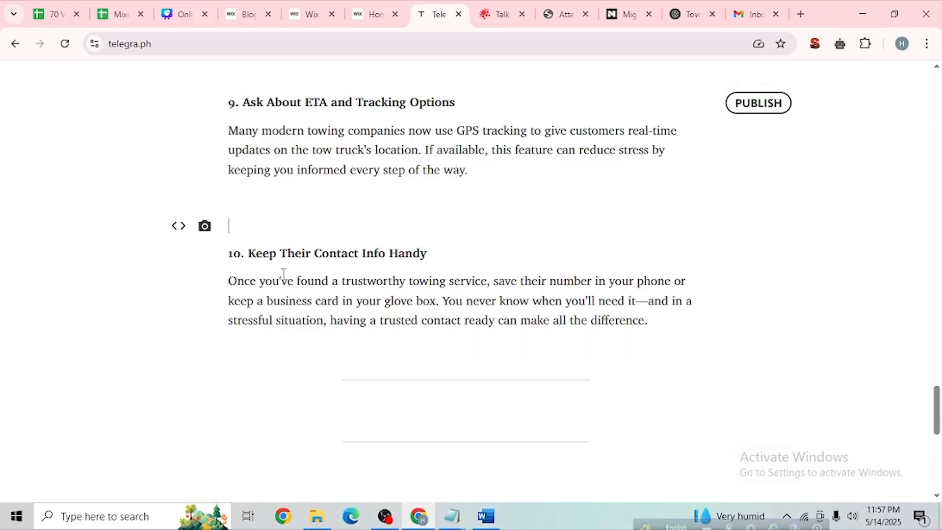
scroll(319, 318, up, 4)
key(BackSpace)
key(BackSpace)
key(BackSpace)
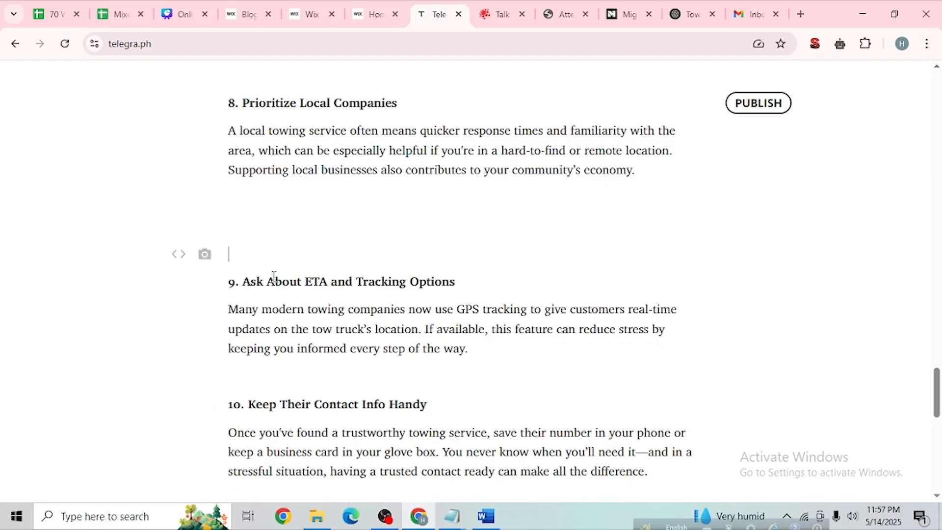
Step: Delete the extra blank lines above the headings "8. Prioritize Local Companies" and "7. Assess Equipment and Vehicle Condition"
scroll(359, 339, up, 3)
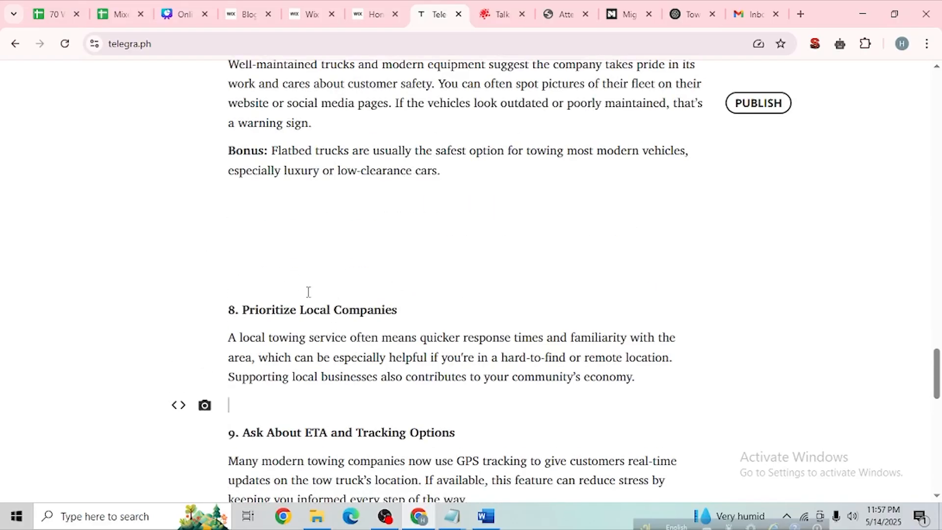
click(308, 289)
key(BackSpace)
key(BackSpace)
key(BackSpace)
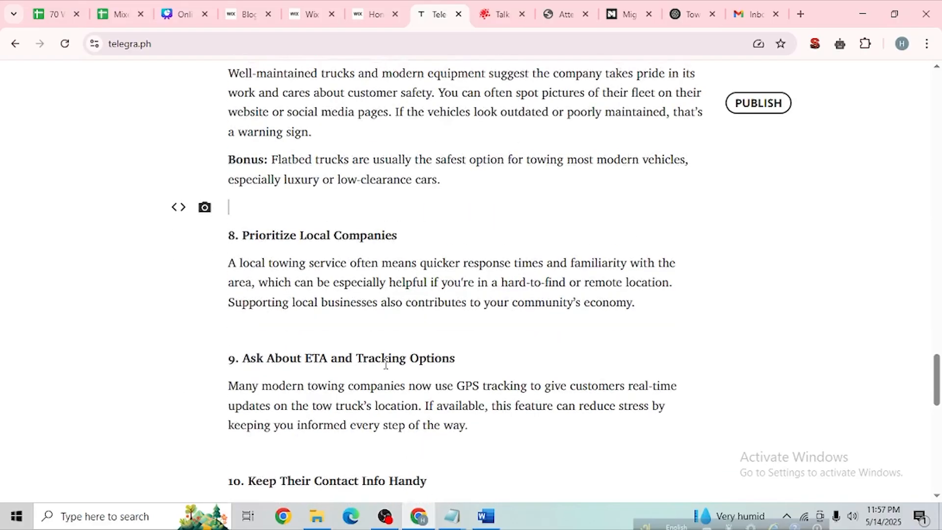
scroll(349, 338, up, 7)
click(288, 338)
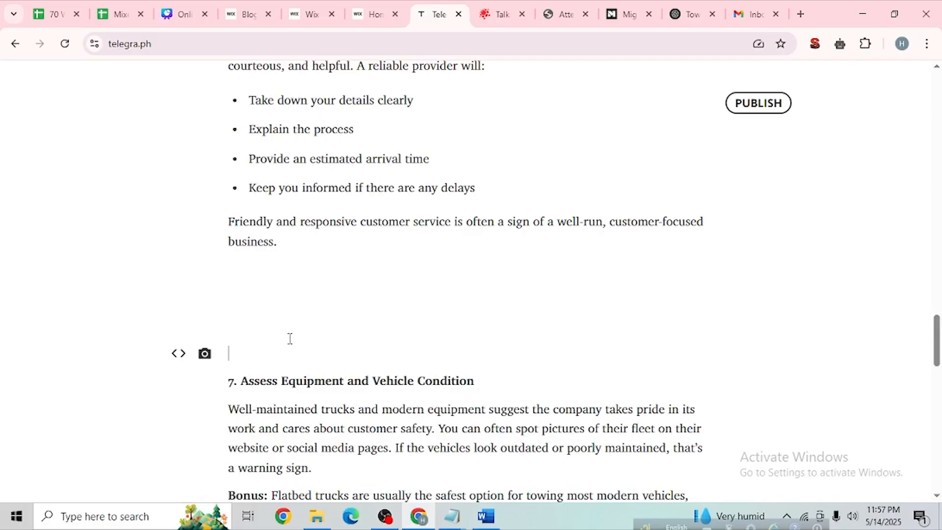
key(BackSpace)
key(BackSpace)
key(BackSpace)
Step: Delete the extra blank lines above the headings "6. Evaluate Their Customer Service" and "5. Compare Pricing Upfront"
scroll(287, 331, up, 7)
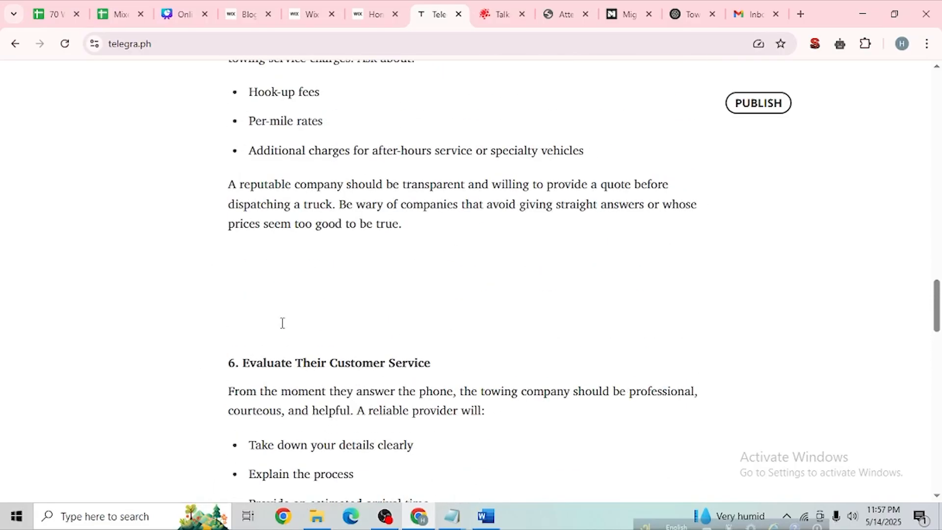
click(282, 323)
key(BackSpace)
key(BackSpace)
key(BackSpace)
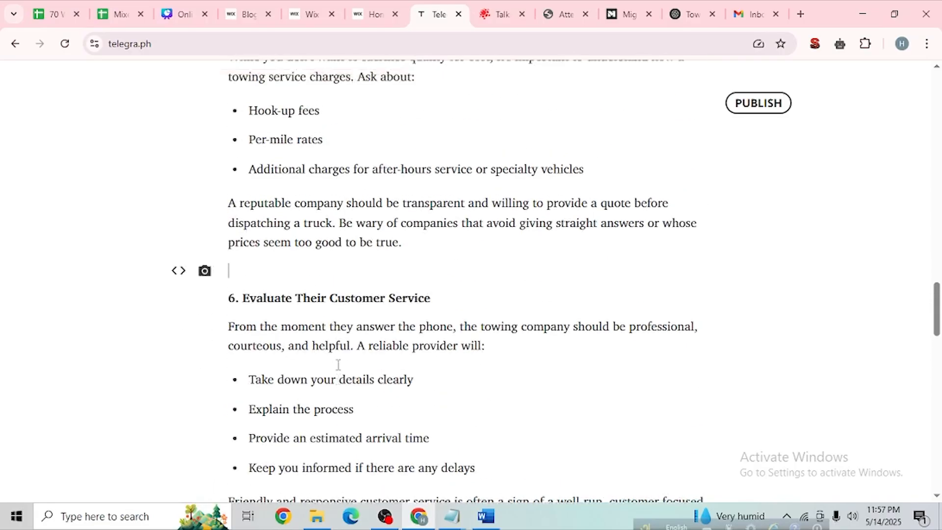
scroll(338, 364, up, 4)
click(301, 199)
key(BackSpace)
key(BackSpace)
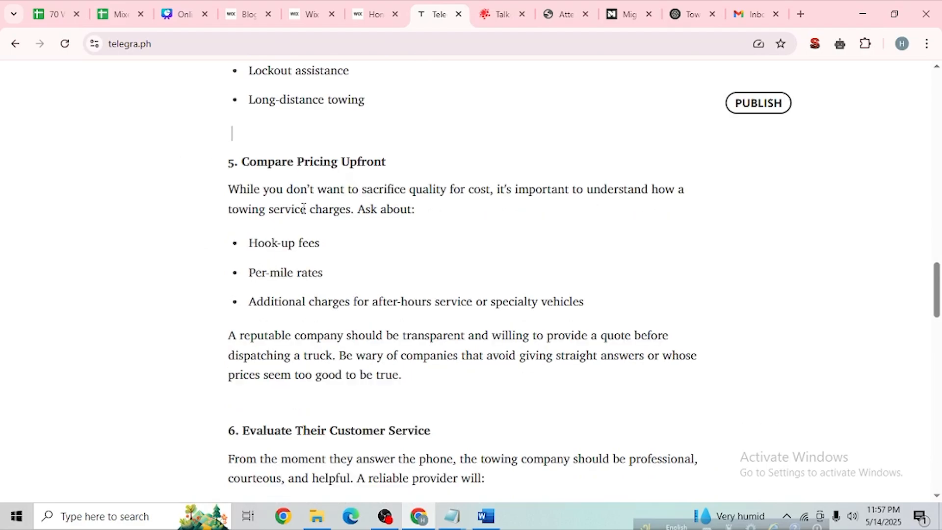
Step: Delete the extra blank lines above the headings "4. Understand Their Range of Services" and "3. Read Reviews and Get Recommendations"
scroll(359, 322, up, 8)
click(294, 190)
key(BackSpace)
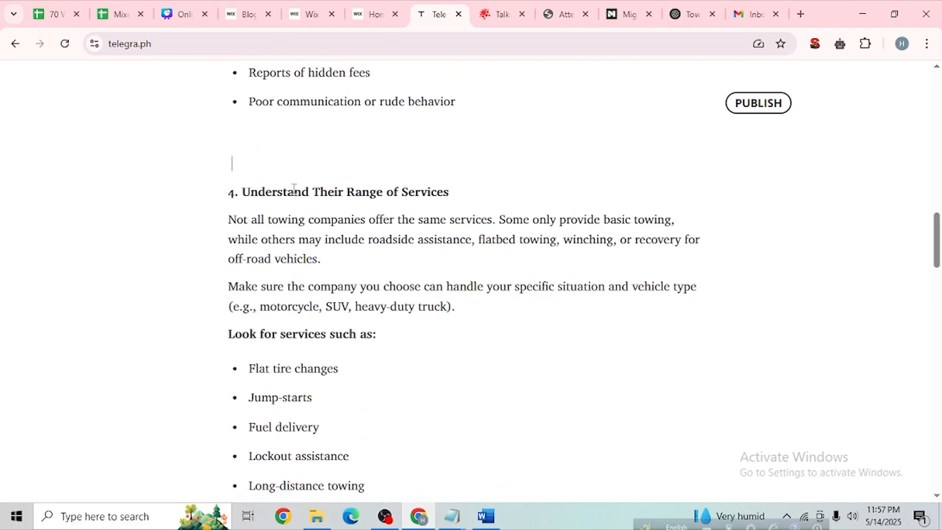
key(BackSpace)
scroll(341, 280, up, 8)
click(284, 248)
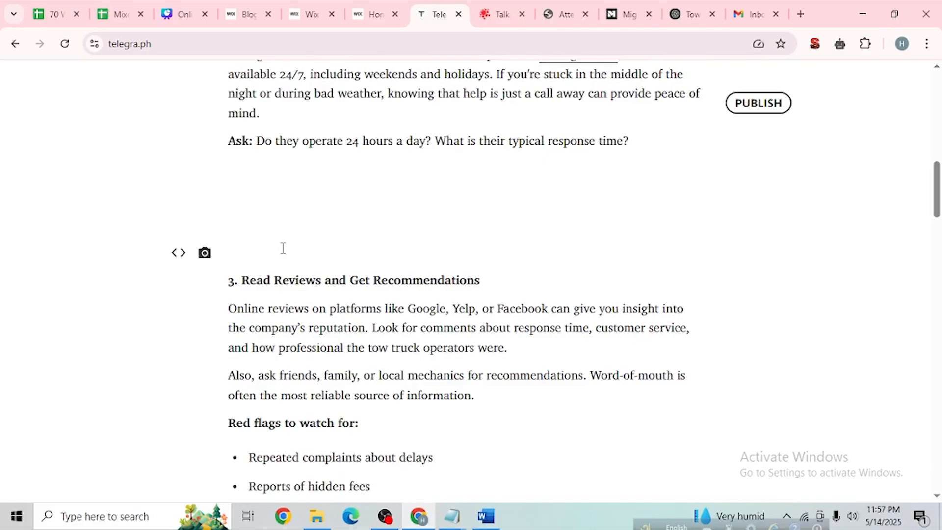
key(BackSpace)
key(BackSpace)
key(BackSpace)
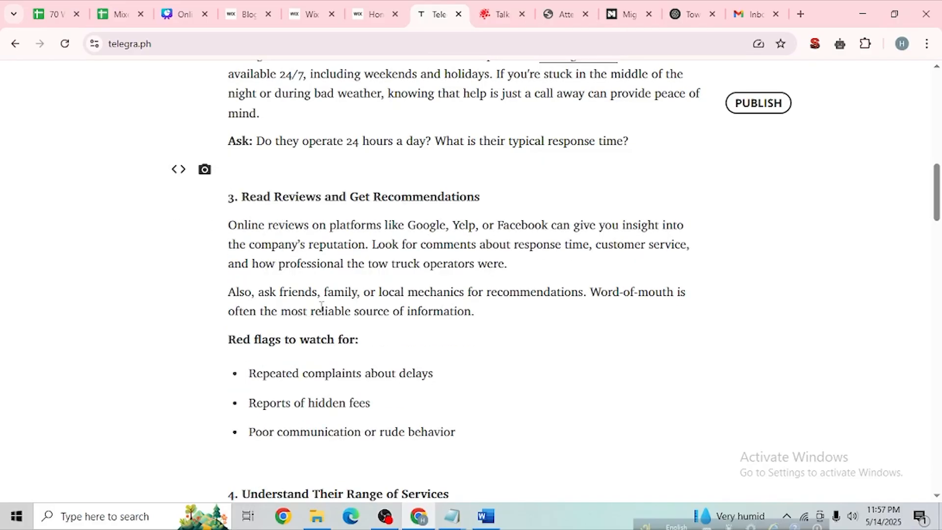
Step: Delete the extra blank lines above "2. Look for 24/7 Availability" and all blank lines above "1. Check for Licensing and Insurance"
scroll(322, 305, up, 5)
click(264, 267)
key(BackSpace)
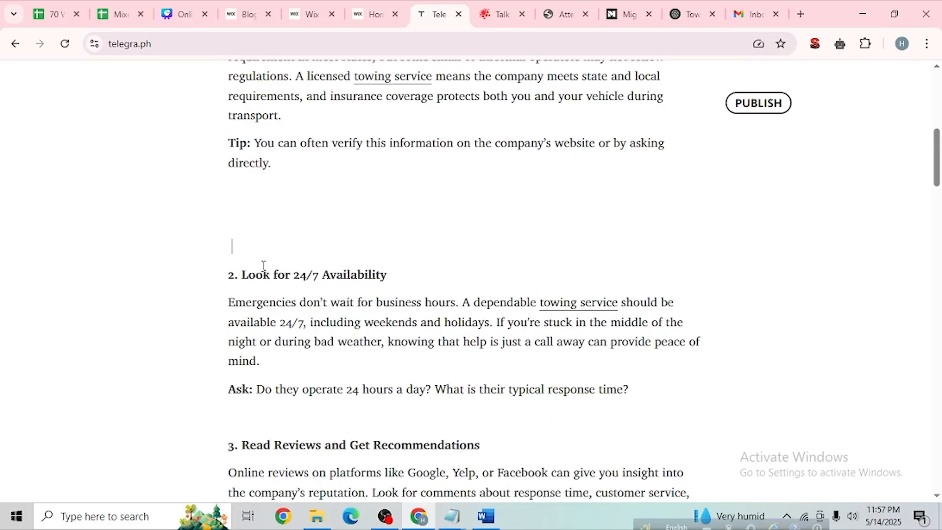
key(BackSpace)
key(BackSpace)
scroll(424, 342, up, 5)
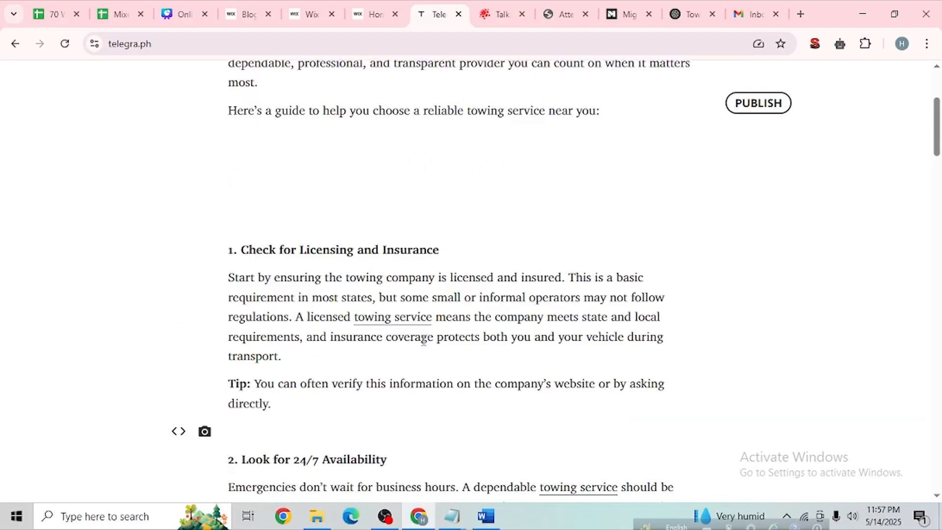
click(333, 268)
key(BackSpace)
key(BackSpace)
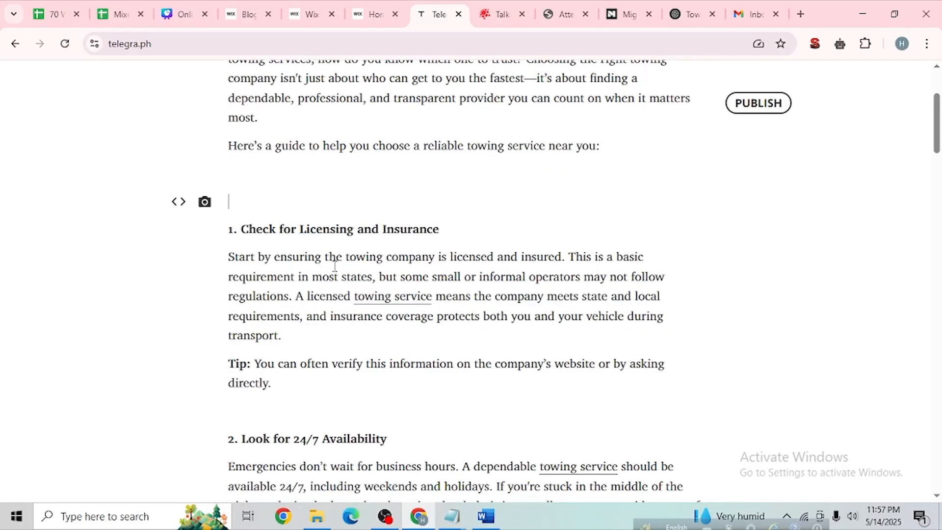
key(BackSpace)
scroll(392, 332, up, 3)
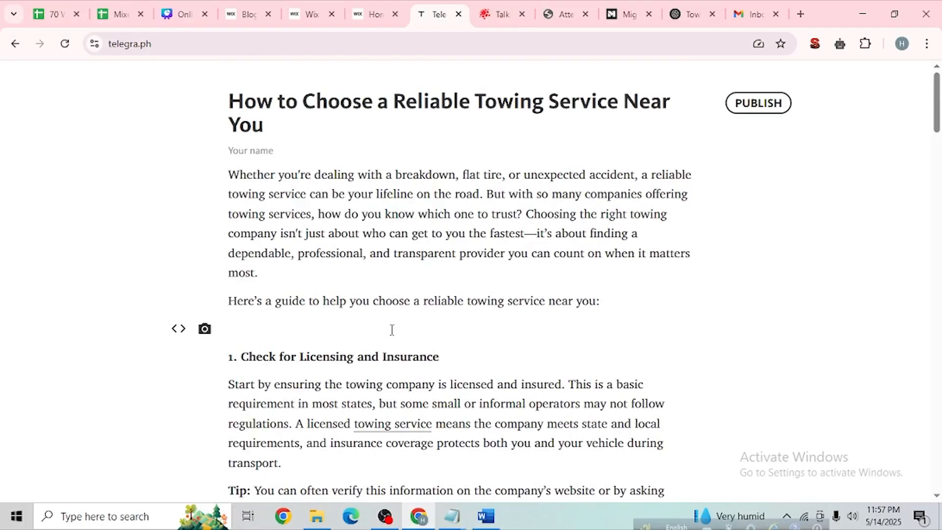
key(BackSpace)
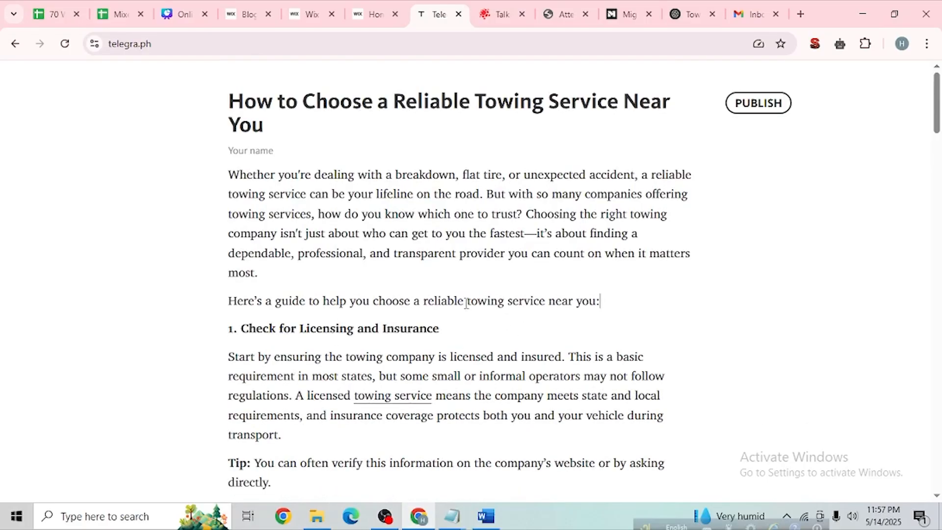
Step: Remove the remaining blank line above the section 2 and section 3 headings
scroll(496, 309, down, 5)
click(251, 235)
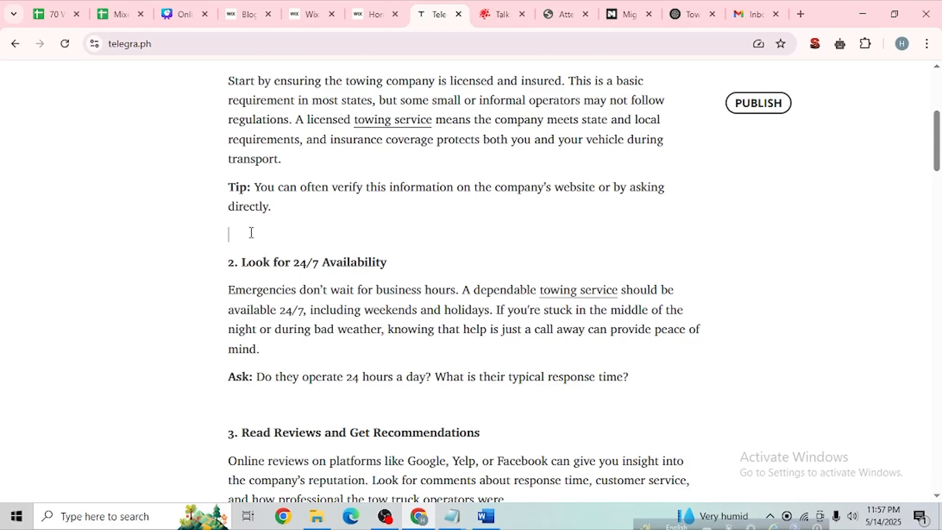
key(BackSpace)
click(258, 375)
key(BackSpace)
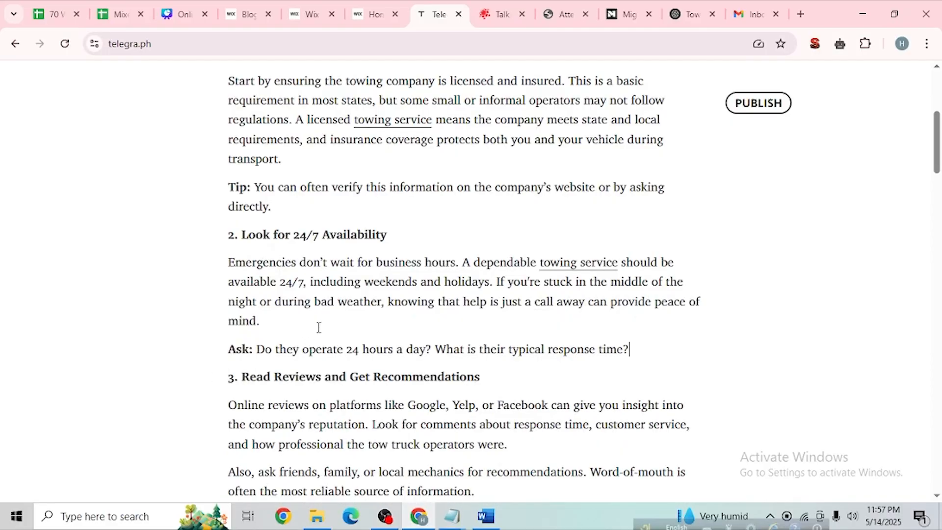
Step: Remove the remaining blank line above the section 5, section 6 and section 7 headings
scroll(260, 383, down, 4)
scroll(256, 381, down, 4)
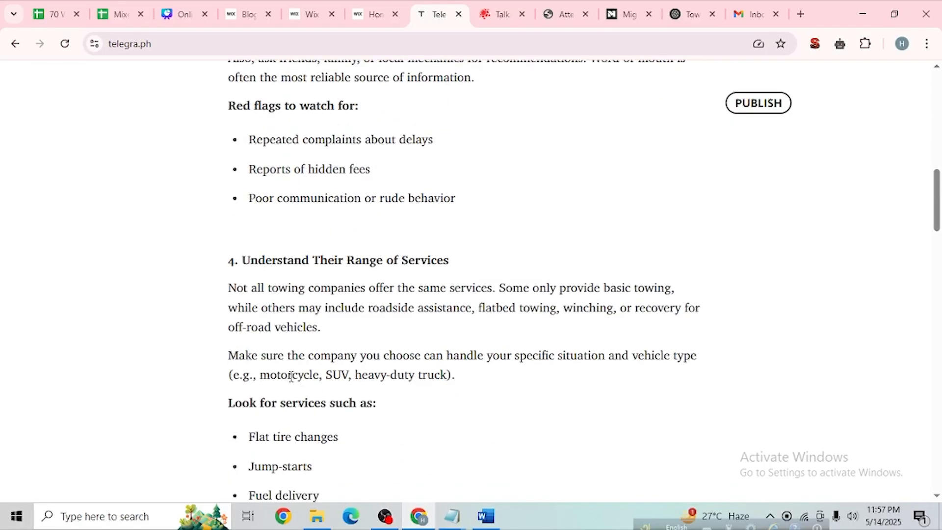
scroll(278, 322, down, 6)
click(272, 249)
key(BackSpace)
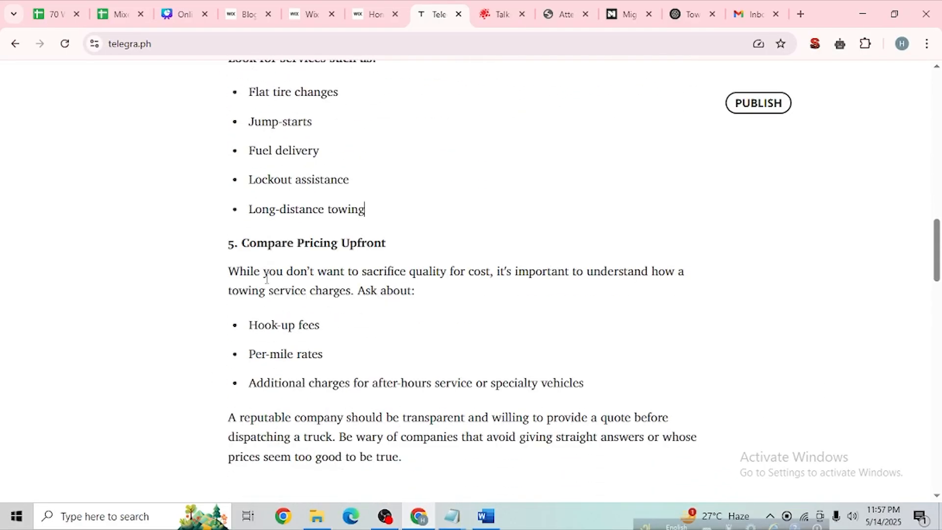
scroll(268, 344, down, 2)
scroll(275, 366, down, 3)
click(266, 214)
key(BackSpace)
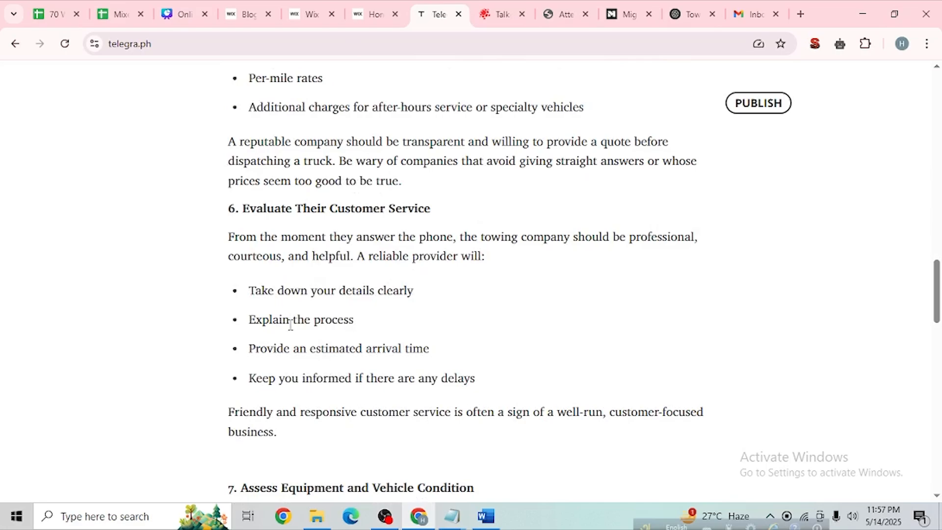
scroll(275, 383, down, 3)
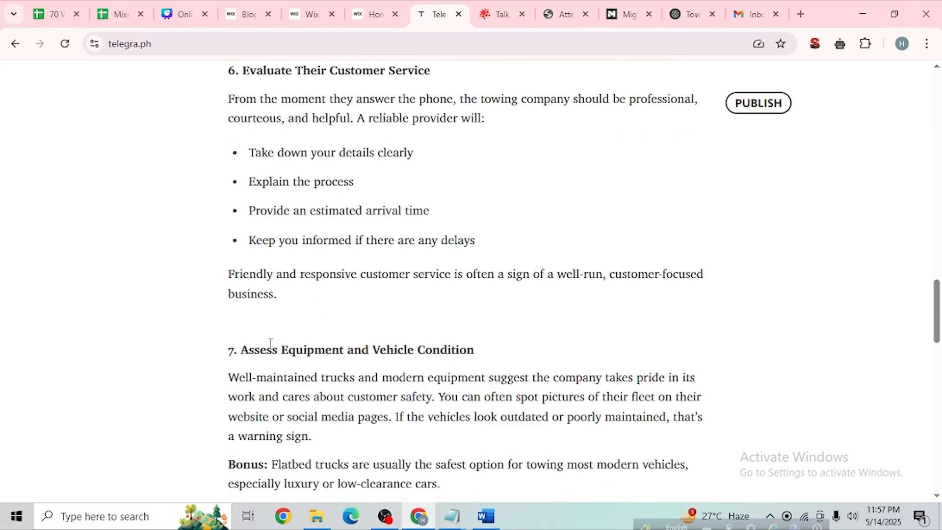
click(263, 318)
key(BackSpace)
scroll(295, 344, down, 5)
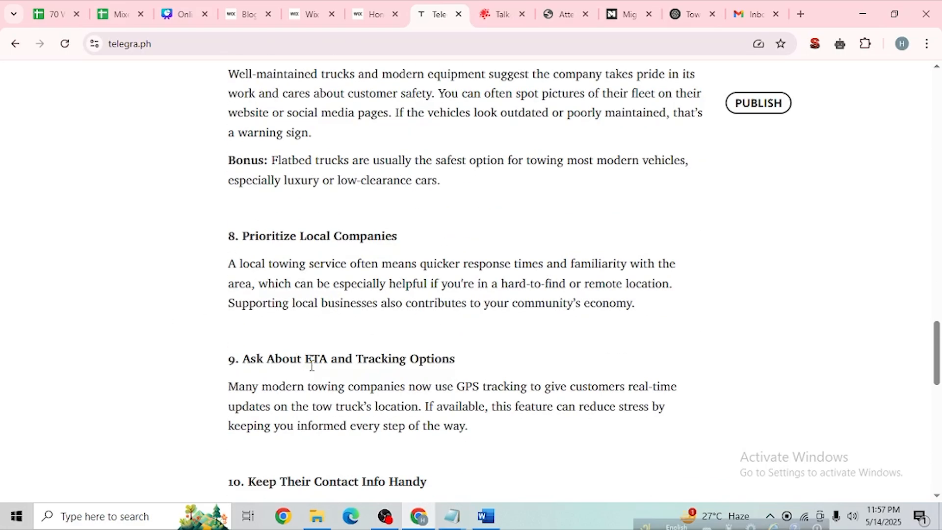
click(298, 323)
key(BackSpace)
click(276, 223)
key(BackSpace)
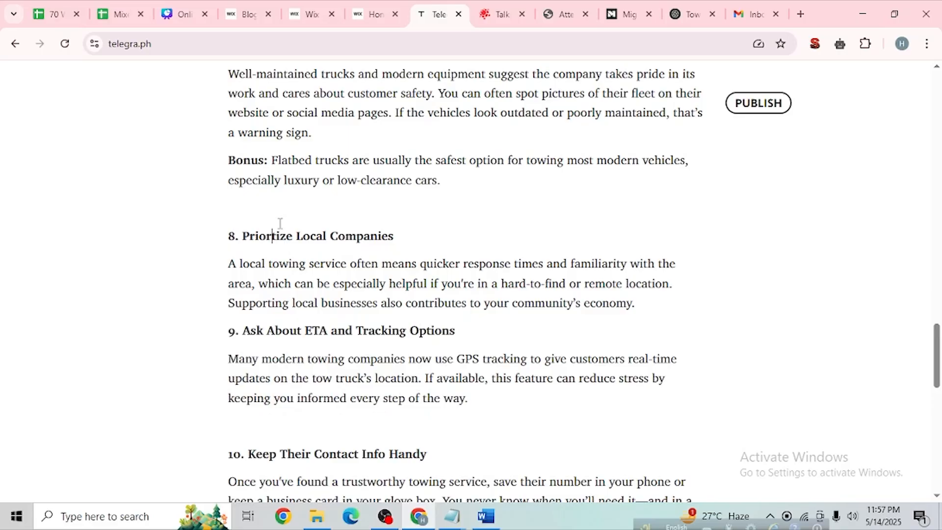
key(ctrl+z)
key(ctrl+z)
Step: Remove the remaining blank line above the section 8 and section 9 headings
click(273, 214)
key(BackSpace)
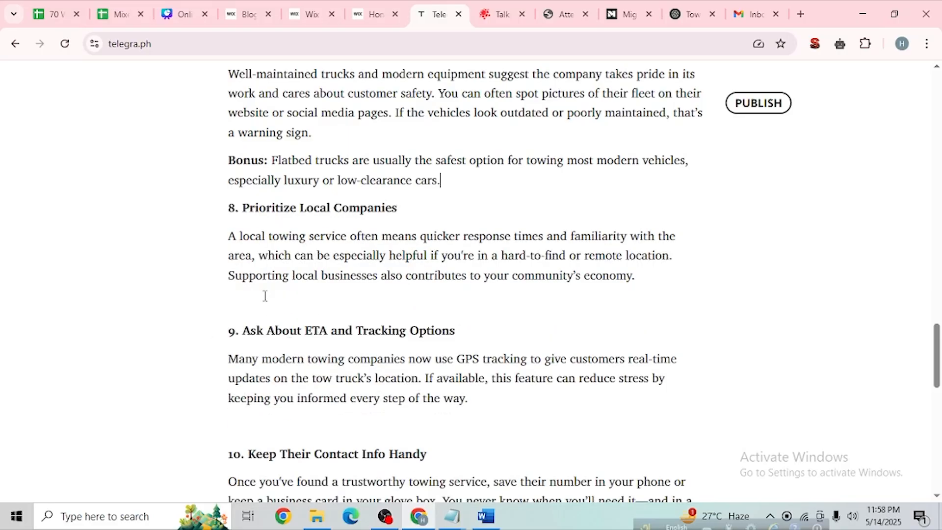
click(265, 296)
key(BackSpace)
Step: Insert a blank line above the headings "2. Look for 24/7 Availability" and "3. Read Reviews and Get Recommendations"
scroll(339, 350, up, 5)
scroll(360, 362, up, 12)
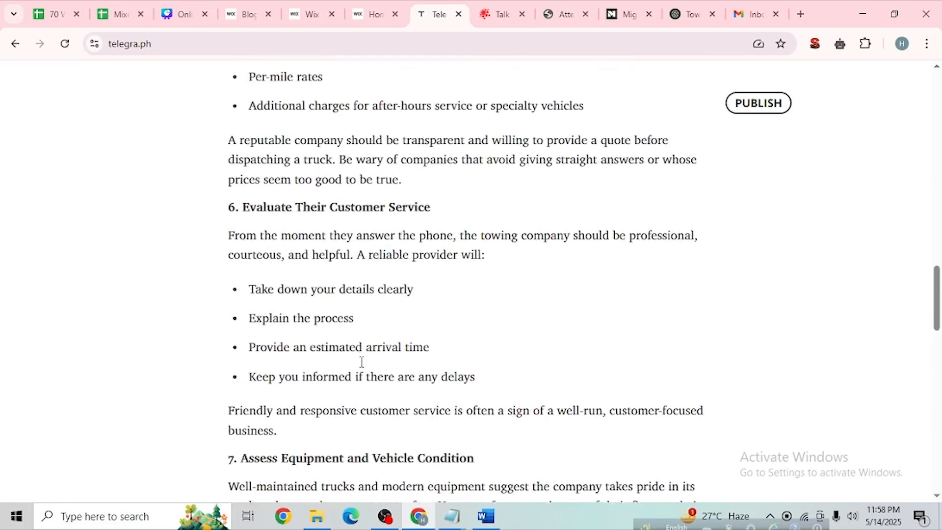
scroll(435, 244, up, 9)
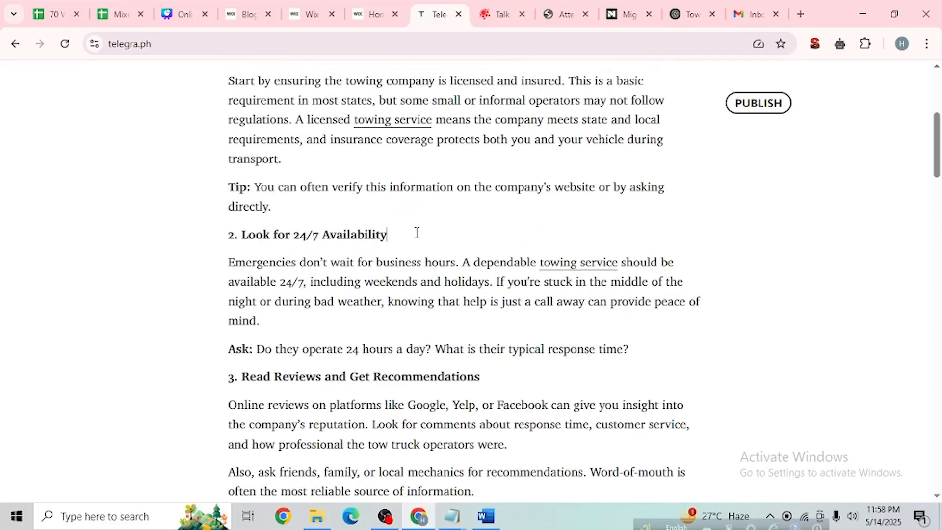
click(357, 206)
key(Return)
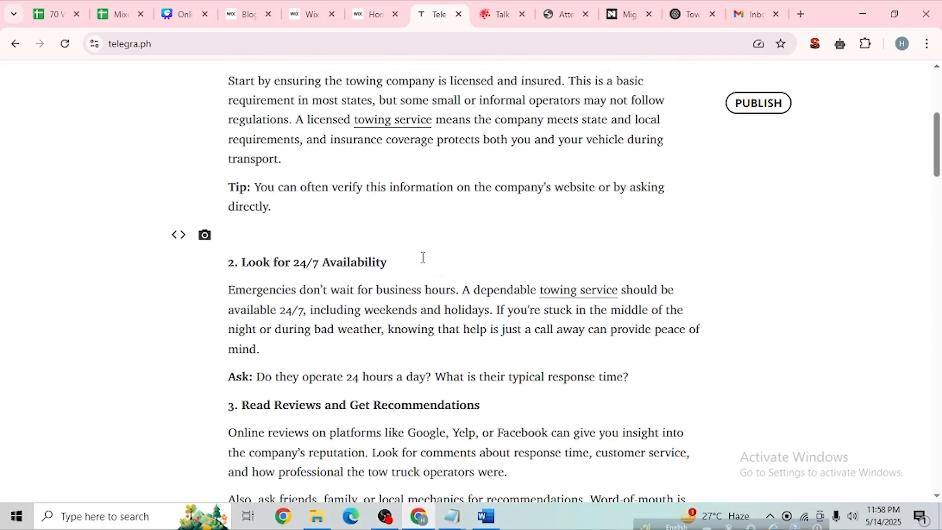
key(Return)
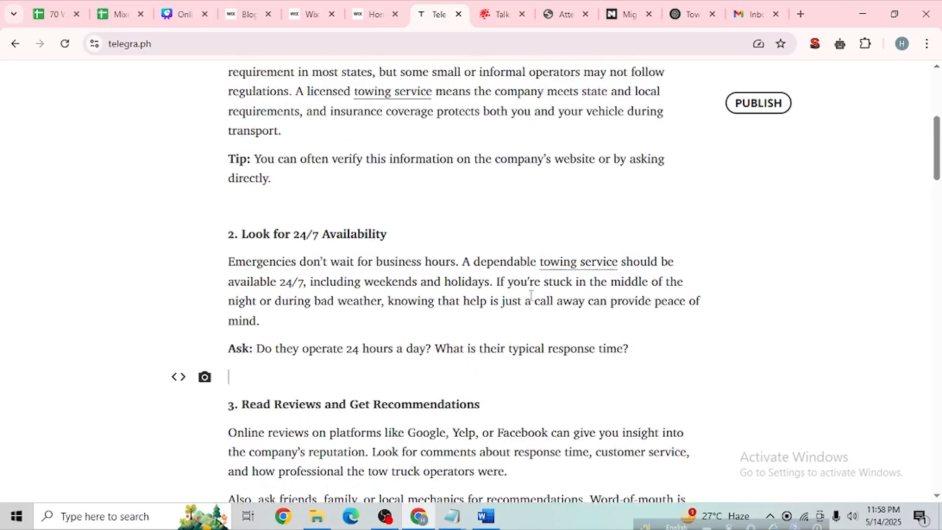
Step: Insert a blank, non-bulleted line above the heading "5. Compare Pricing Upfront"
scroll(519, 343, down, 5)
scroll(506, 331, down, 10)
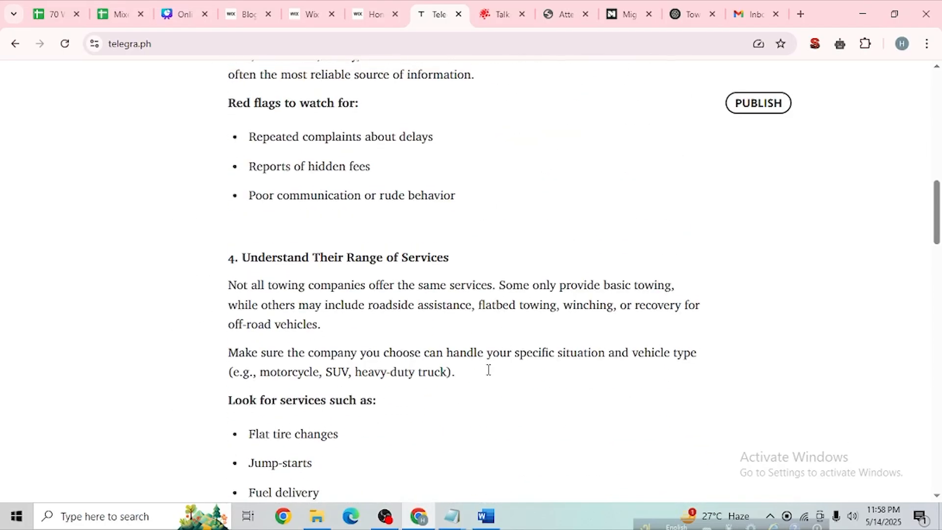
scroll(489, 370, down, 2)
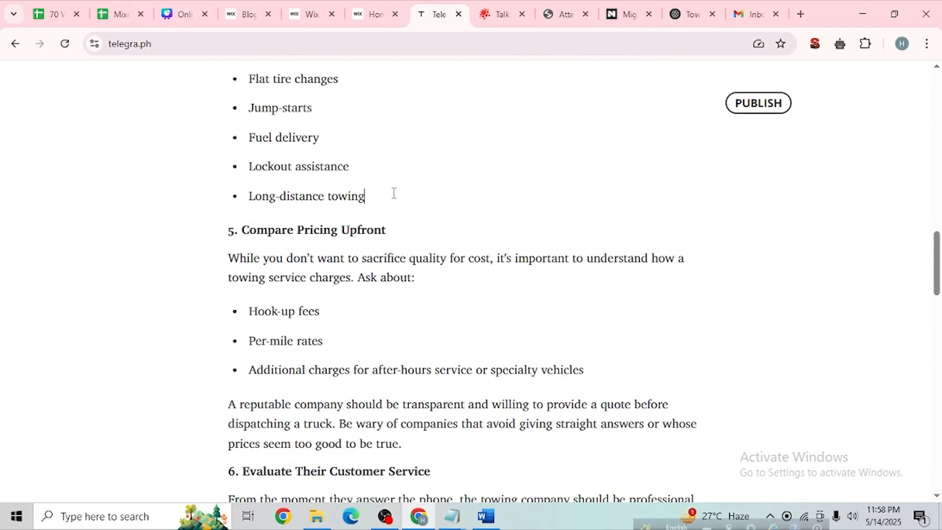
key(Return)
scroll(399, 287, down, 4)
scroll(406, 269, up, 5)
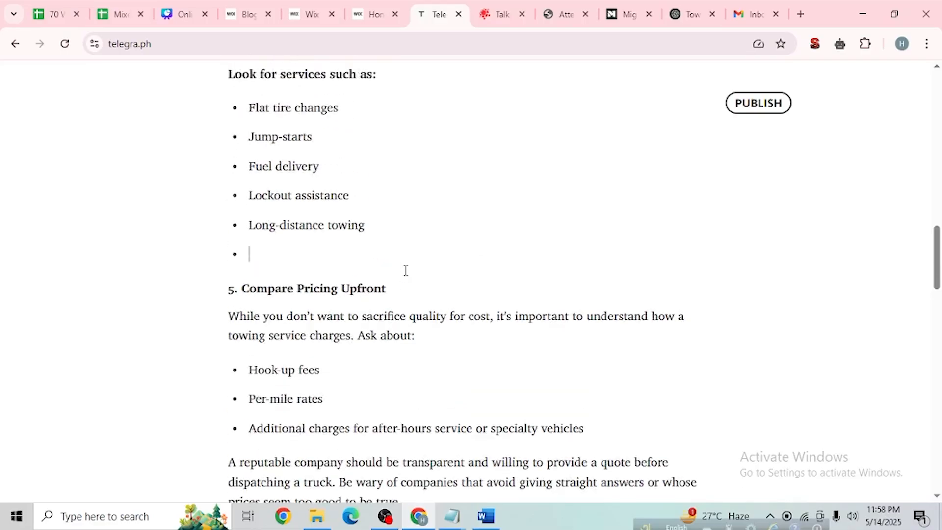
key(BackSpace)
scroll(405, 269, down, 3)
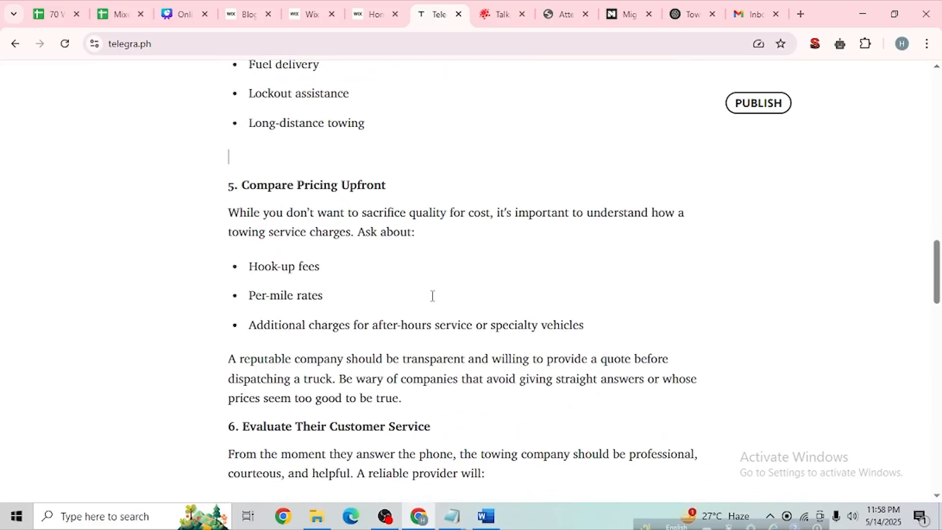
Step: Insert a blank line above each of the section 6, section 7 and section 8 headings
scroll(432, 296, down, 3)
click(439, 268)
key(Return)
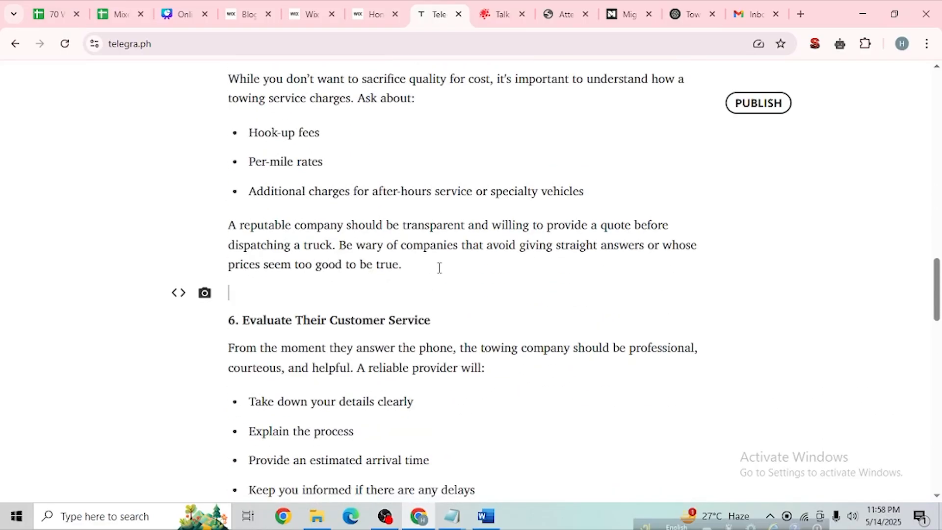
scroll(486, 324, down, 8)
click(367, 212)
key(Return)
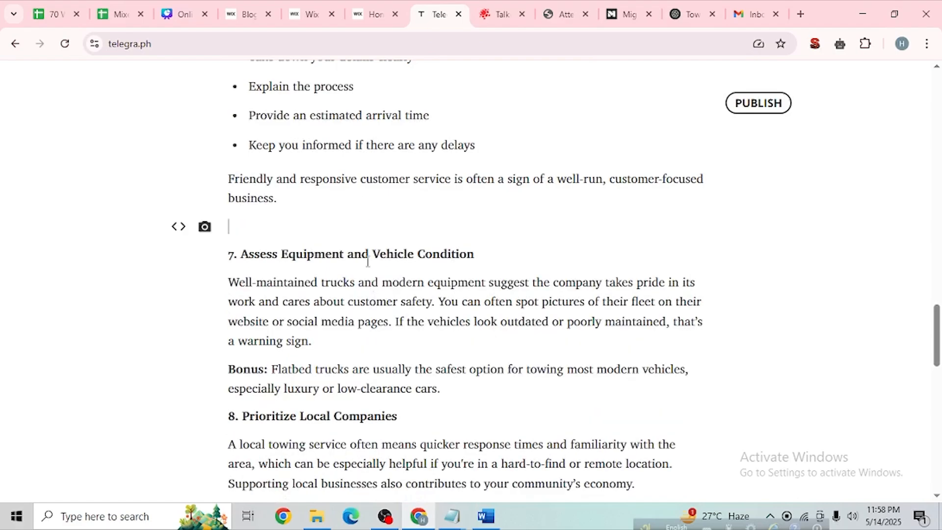
click(462, 395)
key(Return)
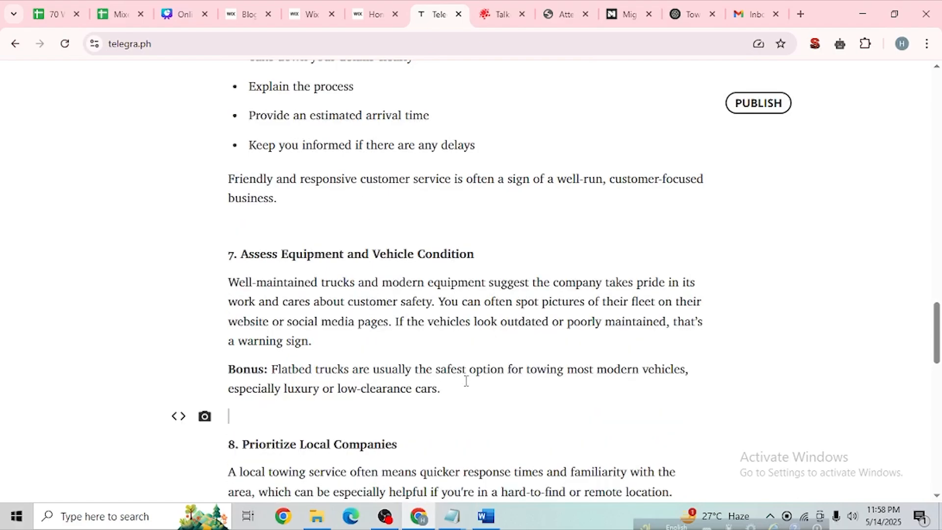
Step: Add a new line below the section 1 tip paragraph and open an image or video link placeholder on it
scroll(467, 374, down, 8)
scroll(467, 374, up, 15)
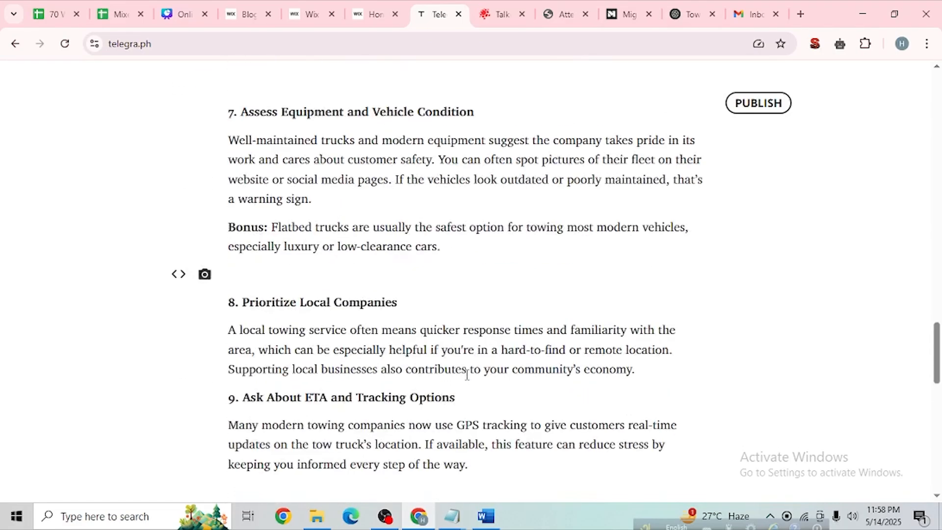
scroll(467, 374, up, 20)
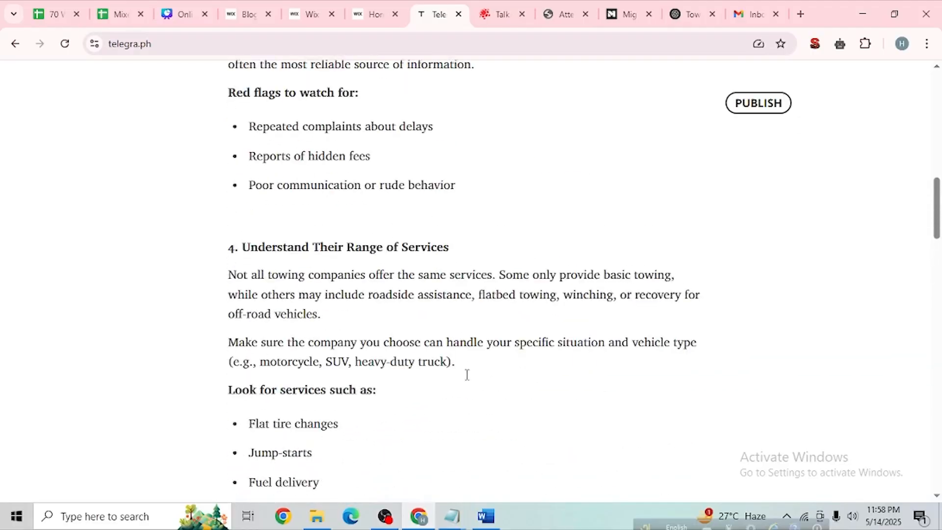
scroll(467, 374, up, 2)
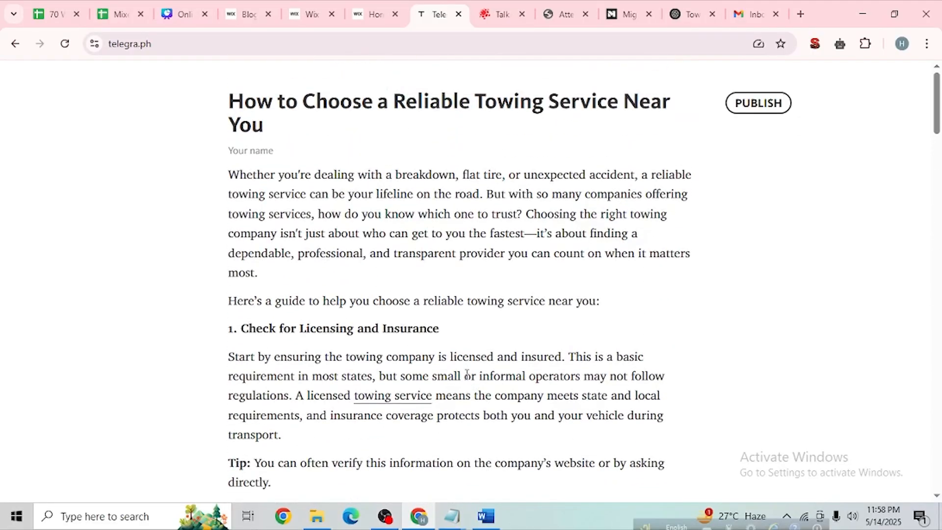
scroll(431, 340, down, 2)
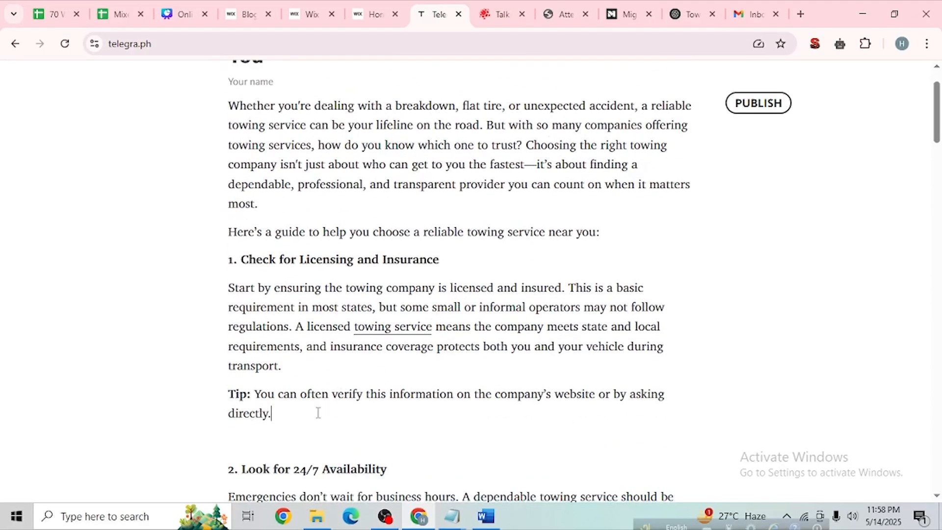
key(Return)
click(205, 444)
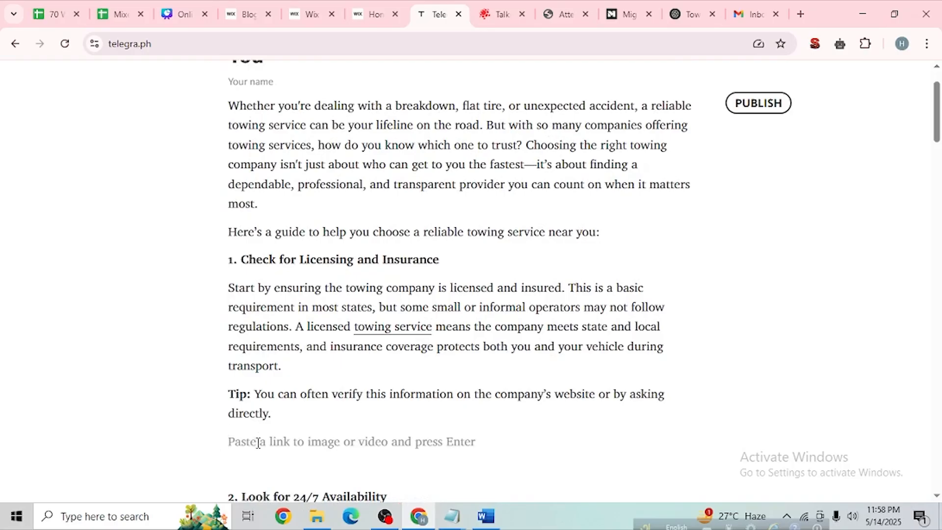
scroll(258, 443, down, 4)
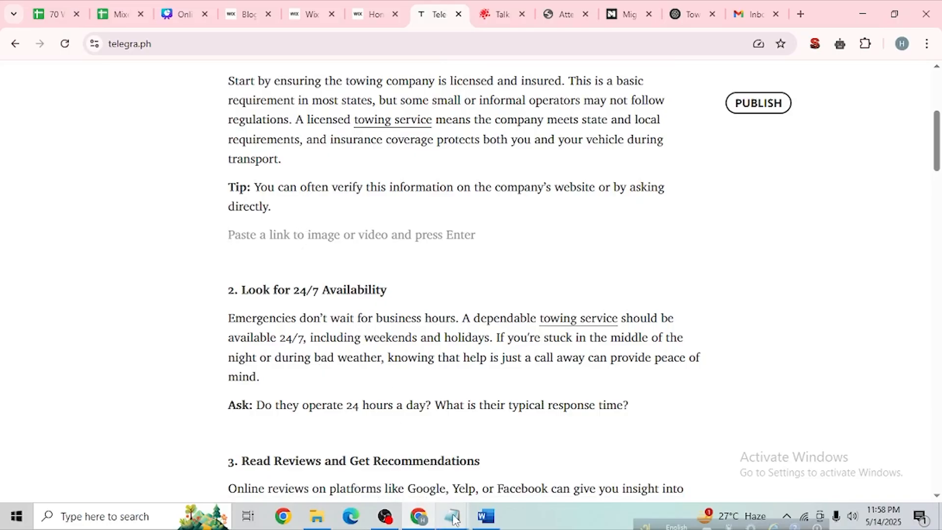
Step: Copy the website address from the Web 2.0 backlinks requirement note and open agencytowing.com in a new browser tab
mouse_move(455, 519)
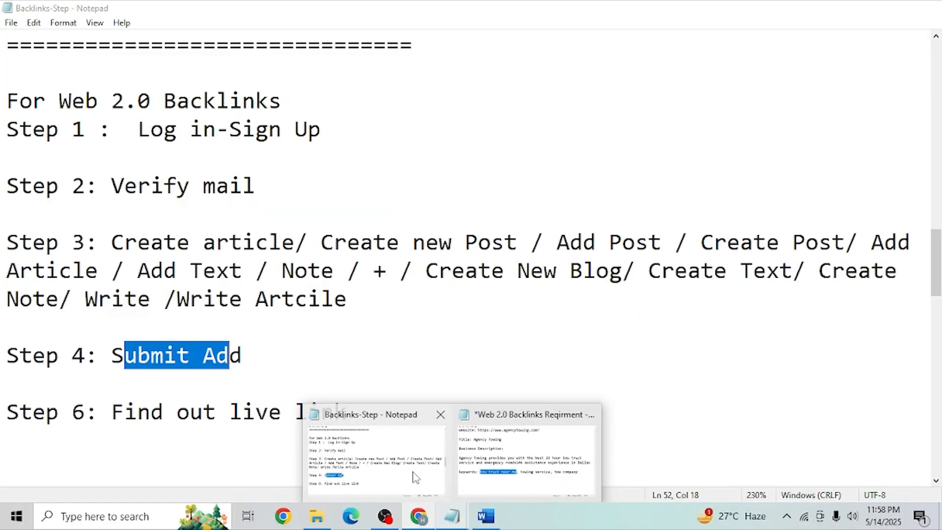
click(525, 464)
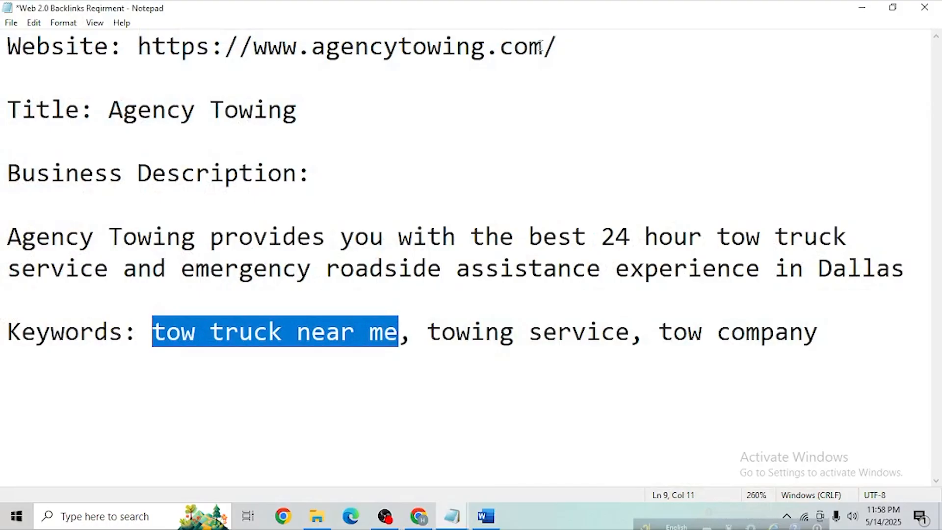
drag(544, 47, 138, 47)
key(ctrl+c)
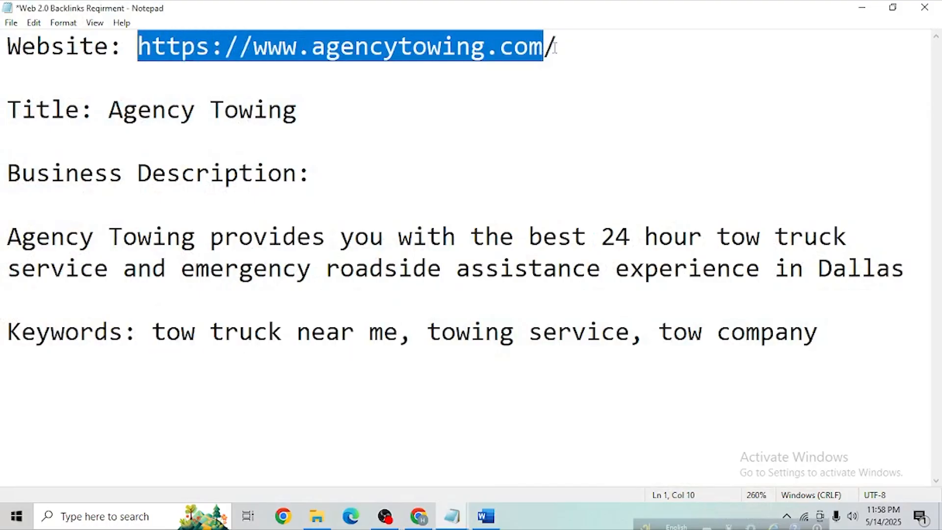
click(862, 8)
click(801, 14)
key(ctrl+v)
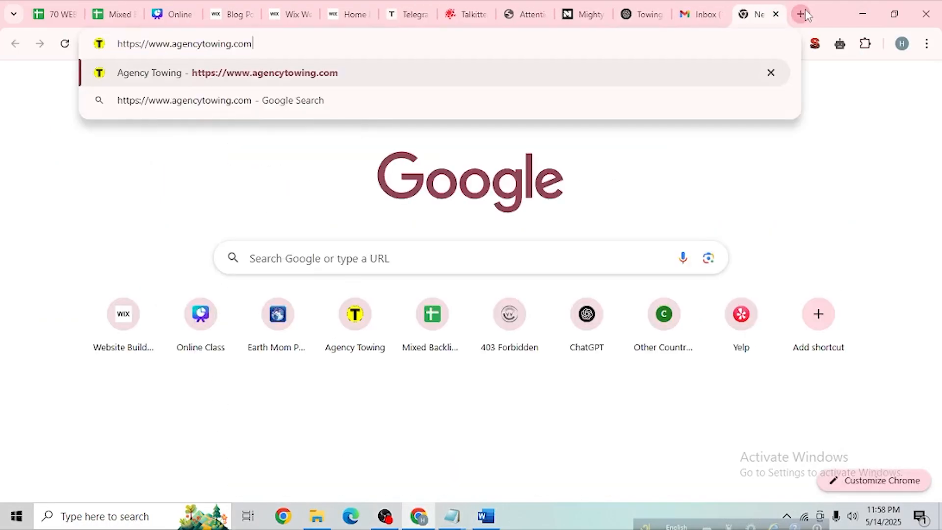
key(Return)
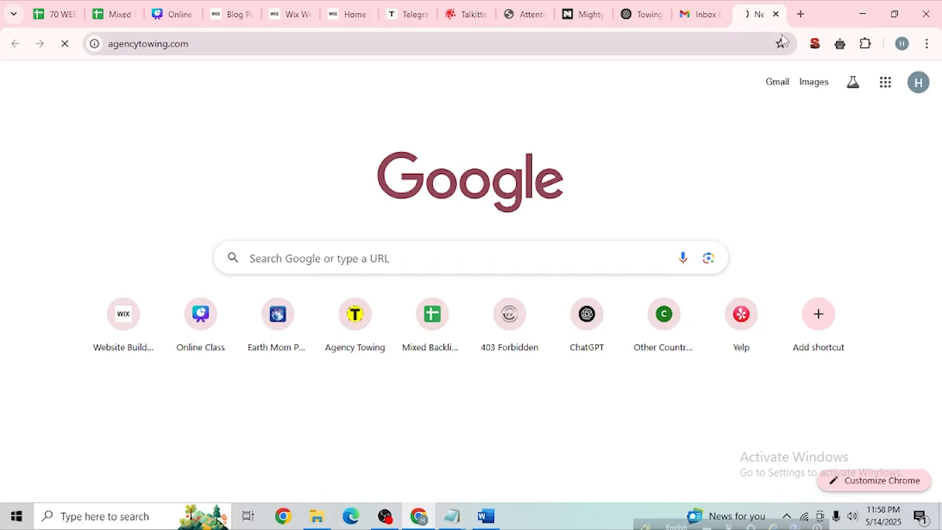
Step: Return to the Agency Towing website and open its Towing and Vehicle Recovery service page
click(479, 11)
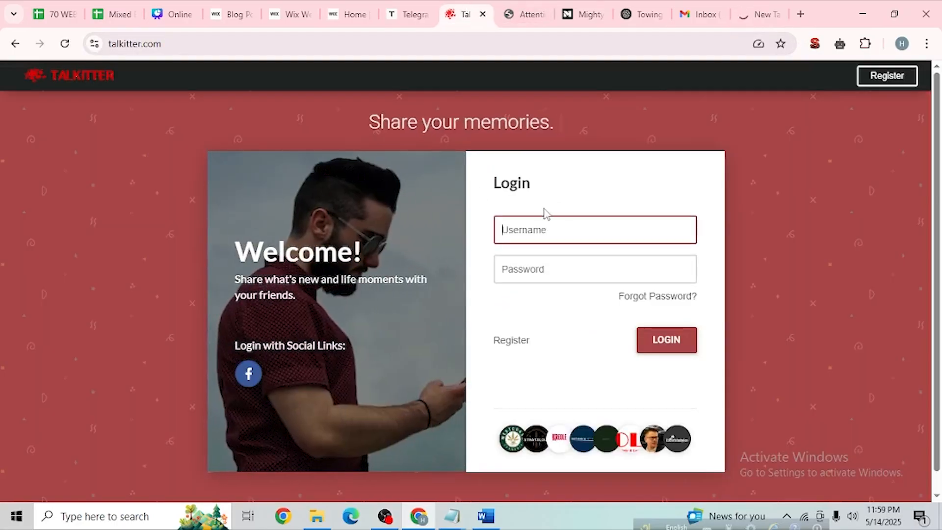
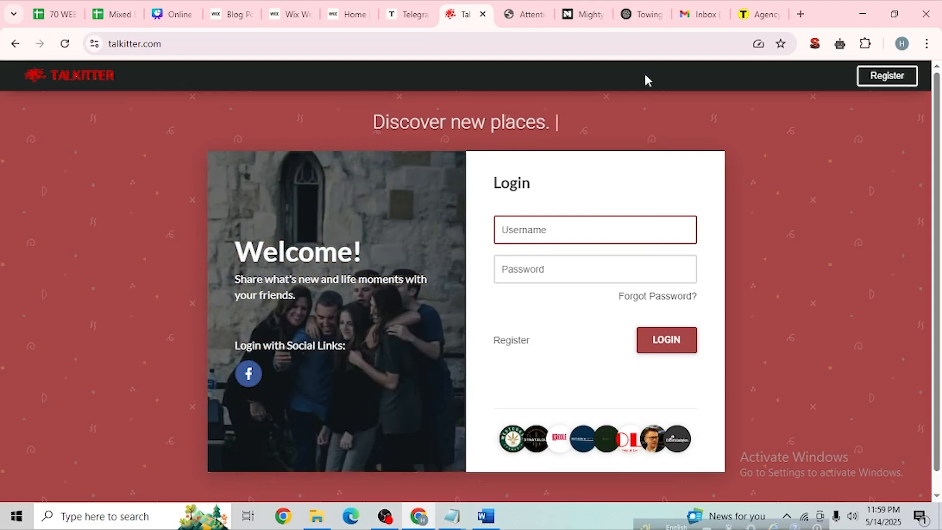
click(414, 6)
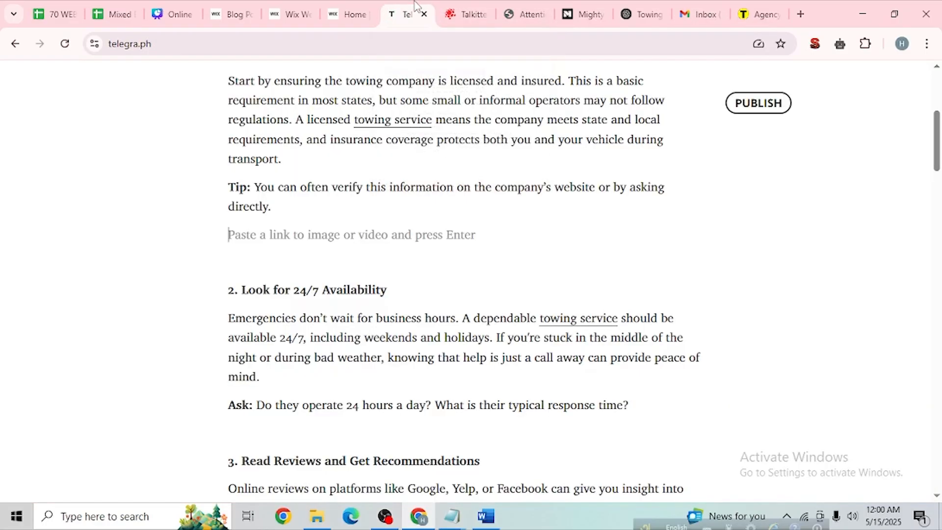
click(768, 6)
mouse_move(280, 147)
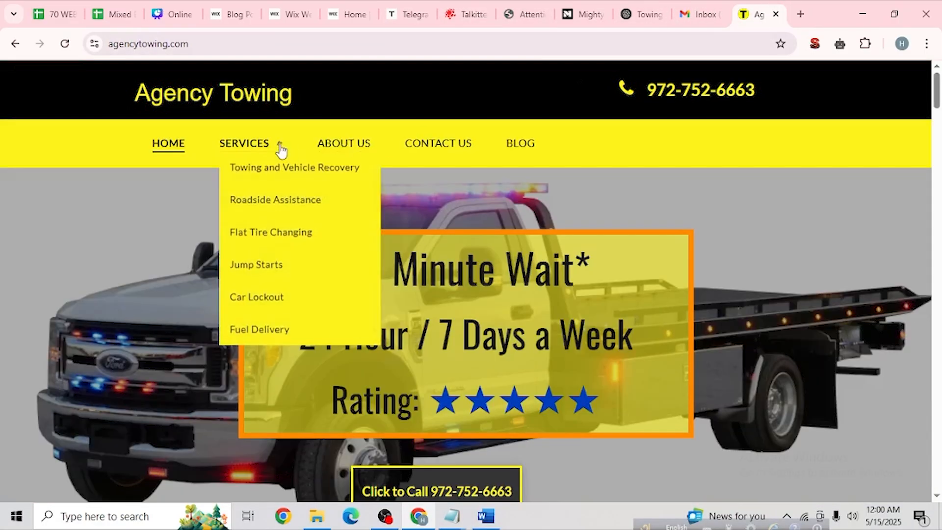
click(295, 183)
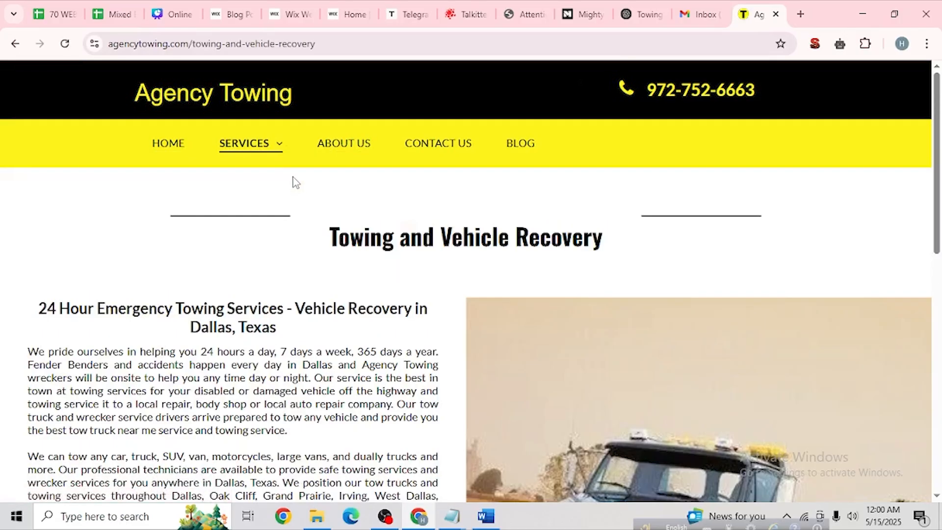
Step: Reload the service page and examine its SEO summary with the browser's SEO extension
click(812, 47)
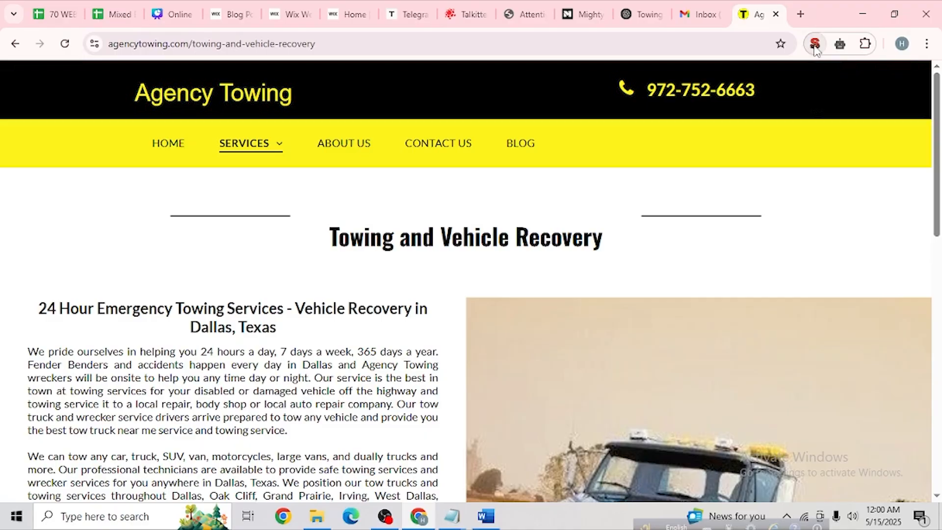
click(64, 43)
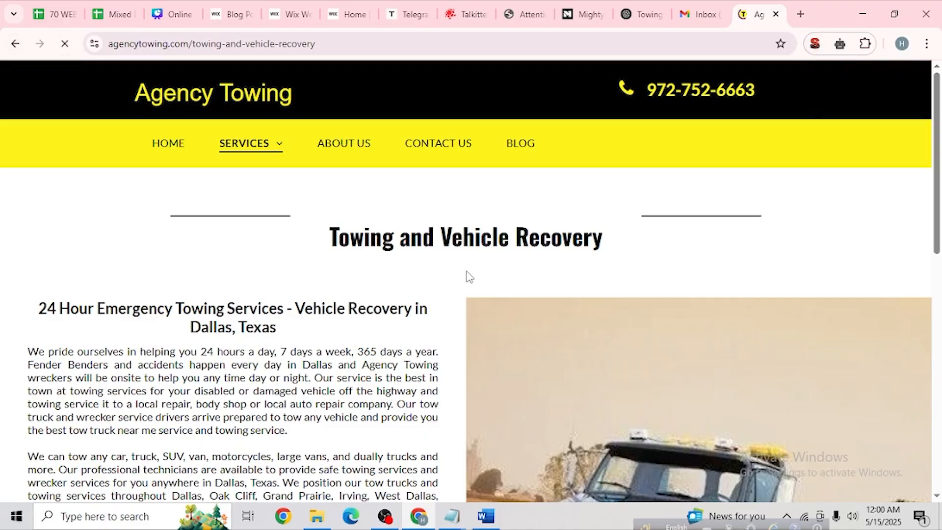
click(816, 44)
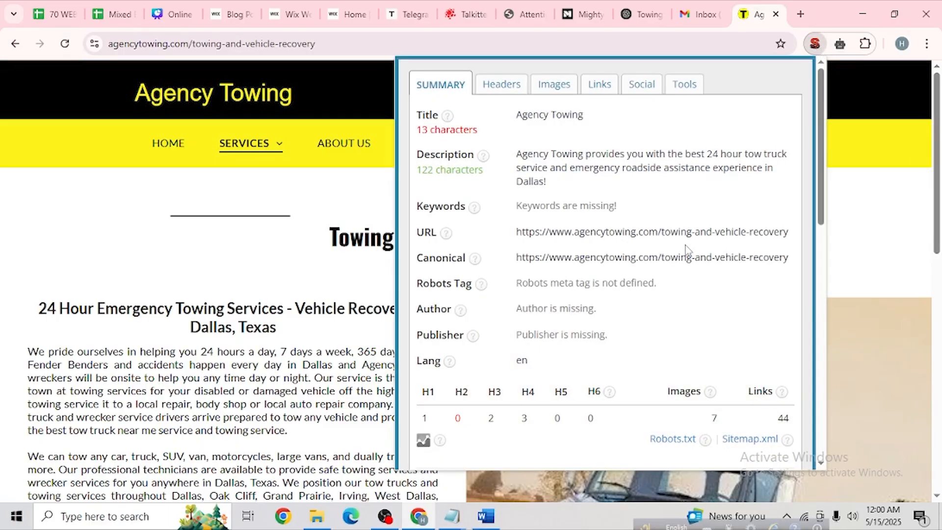
click(857, 246)
Step: Copy the image address of the black tow truck photo on the Towing and Vehicle Recovery page
scroll(855, 246, down, 1)
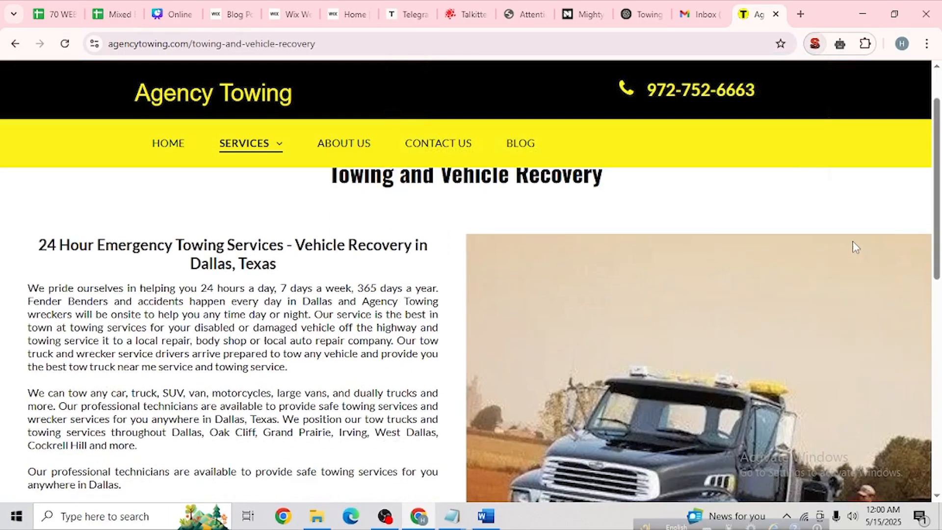
scroll(853, 243, down, 3)
right_click(709, 224)
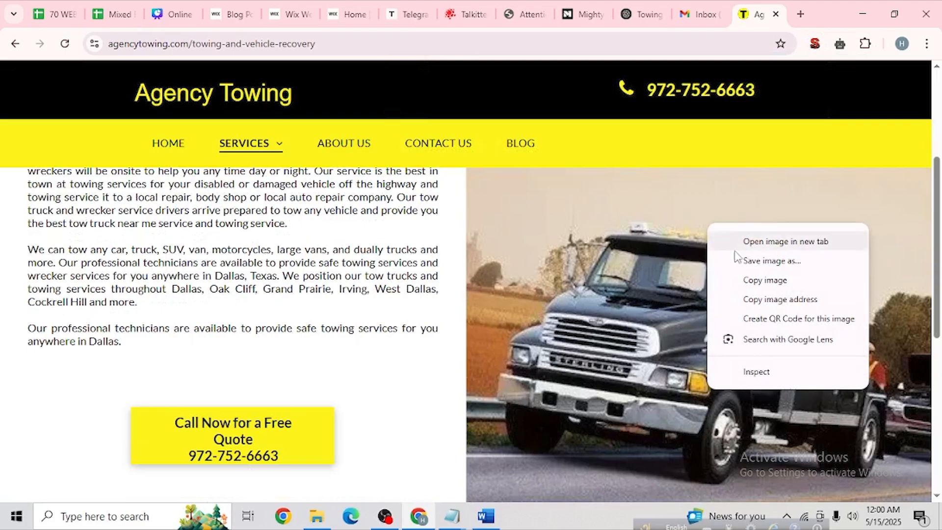
click(763, 299)
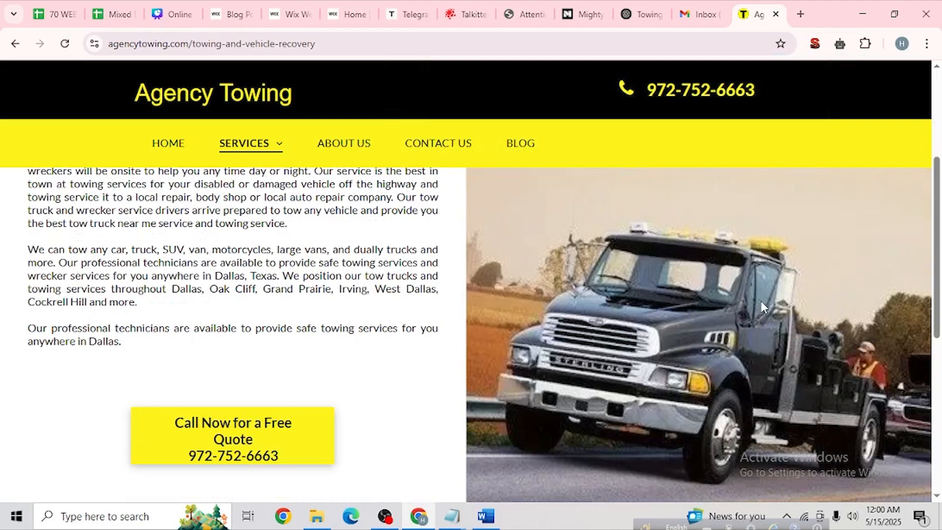
Step: Insert the tow truck photo from its copied address into the Telegraph article, below the licensing and insurance tip
click(391, 7)
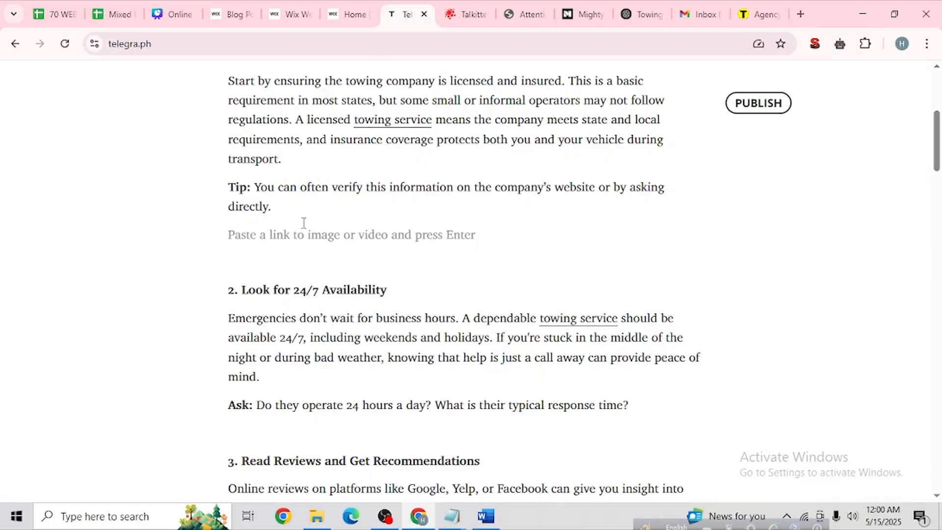
key(ctrl+v)
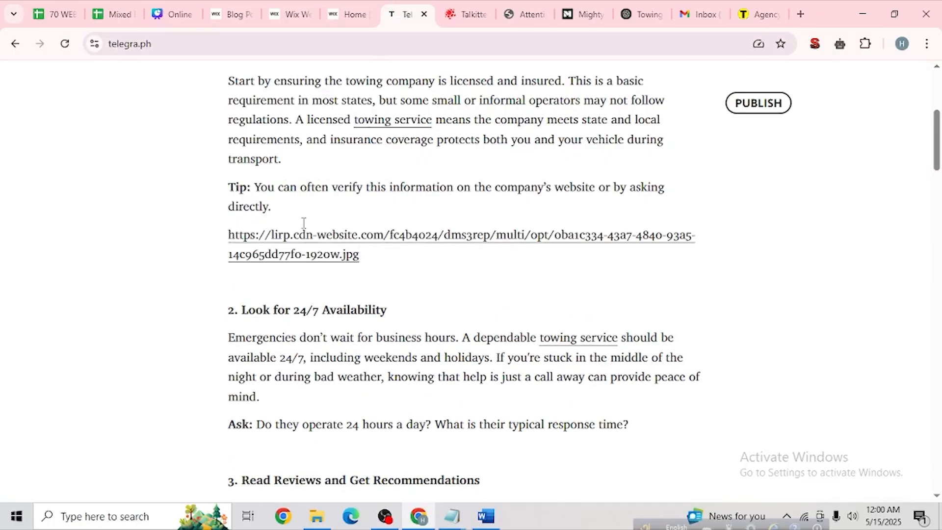
key(Return)
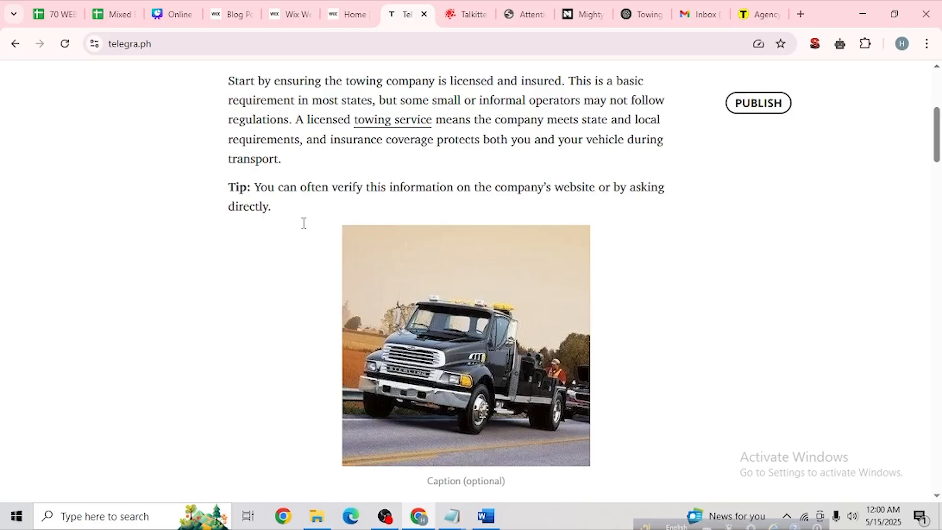
Step: Delete the extra blank lines between the tow truck image and the "2. Look for 24/7 Availability" heading
scroll(304, 235, up, 6)
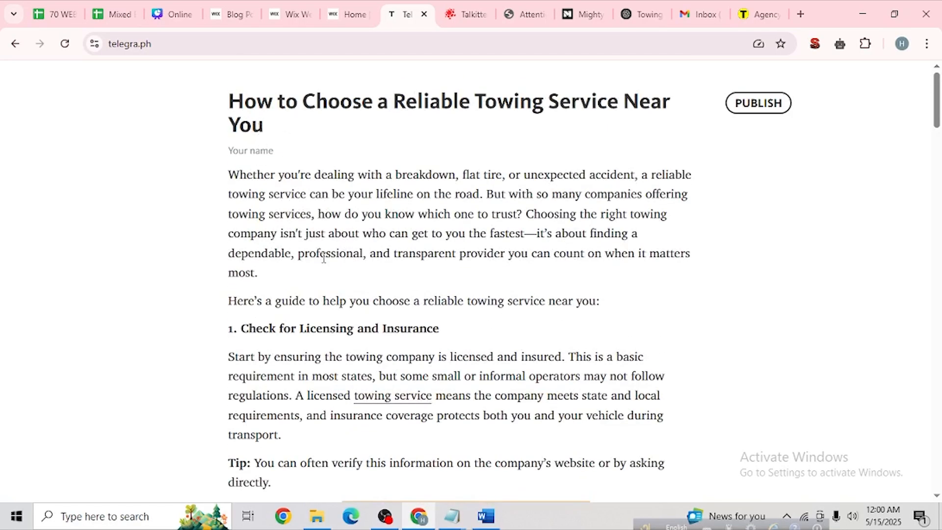
scroll(324, 258, down, 5)
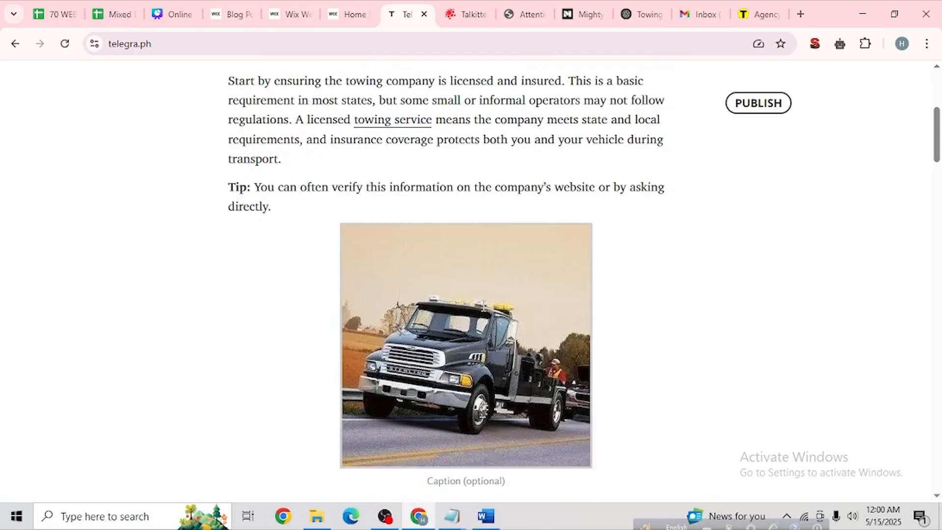
scroll(324, 258, down, 4)
click(354, 344)
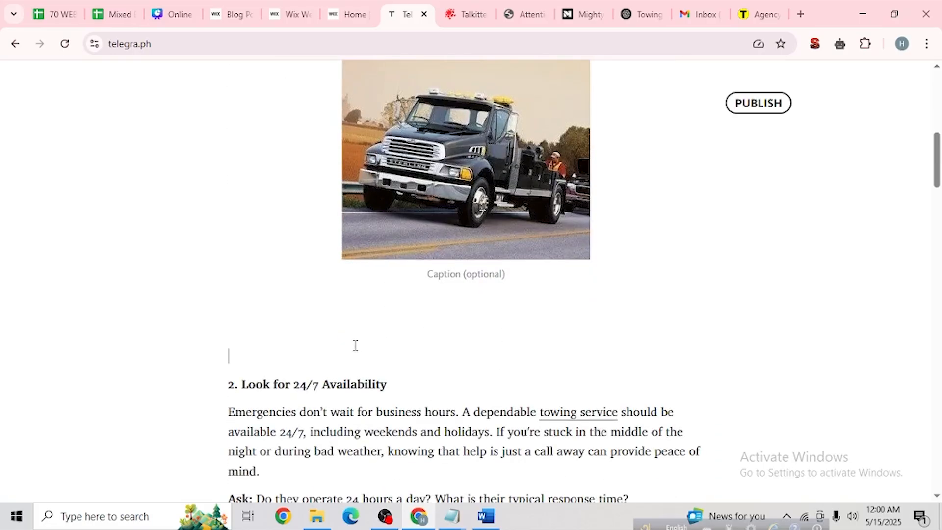
key(BackSpace)
key(BackSpace)
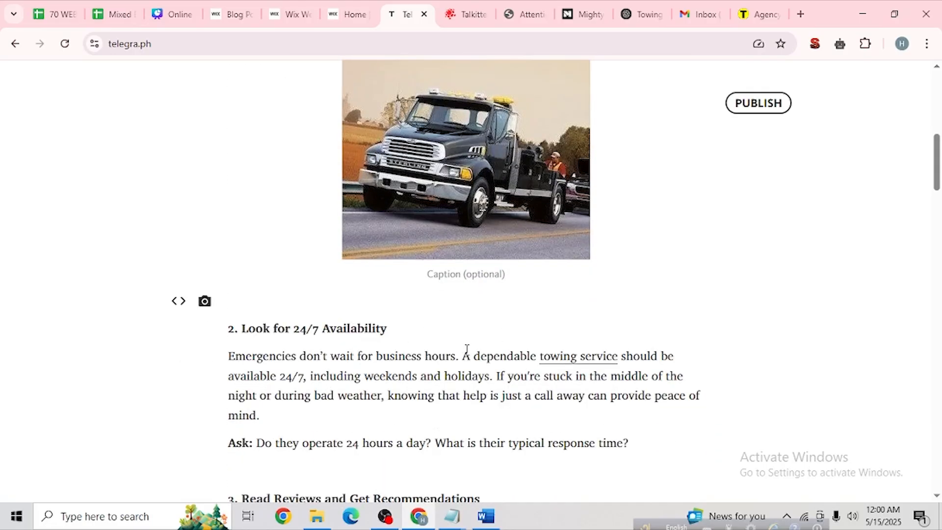
Step: Publish the article "How to Choose a Reliable Towing Service Near You" on Telegraph
scroll(538, 341, up, 7)
scroll(538, 342, up, 1)
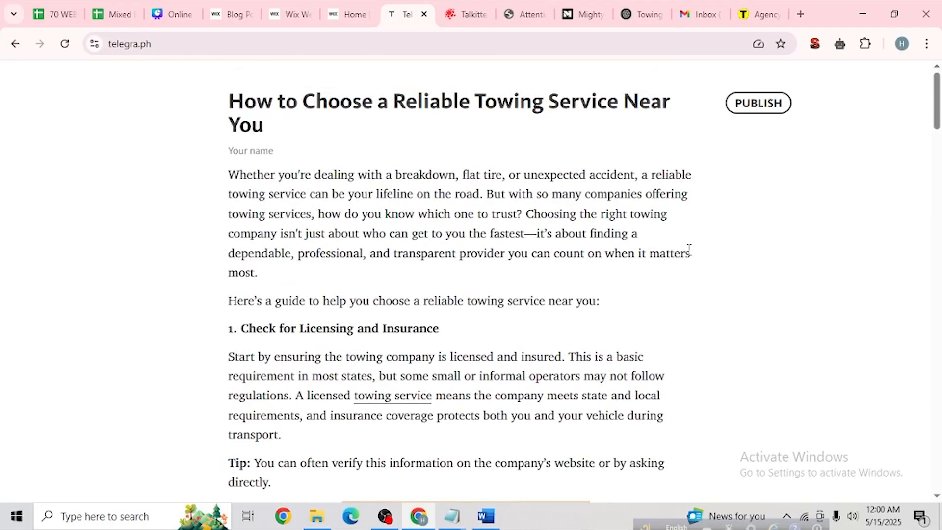
click(758, 114)
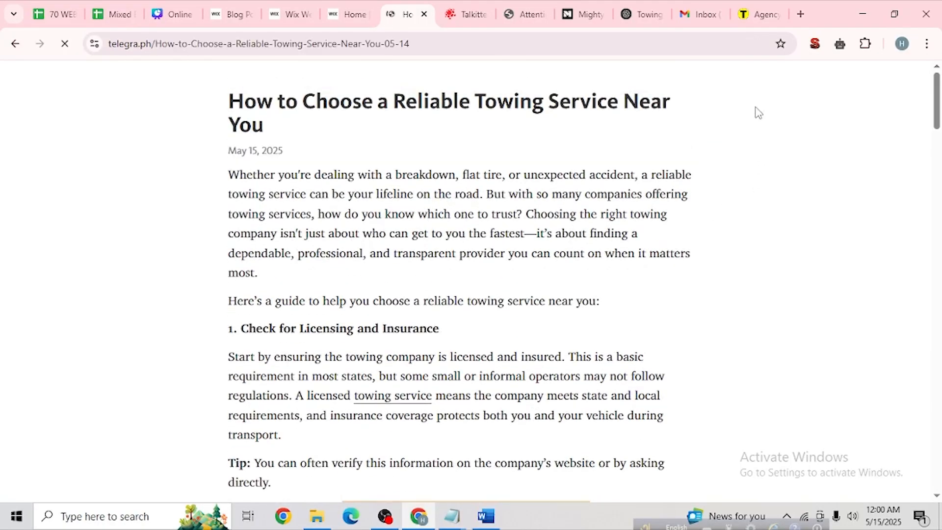
Step: Copy the published article's address and open it in a new incognito window
click(443, 44)
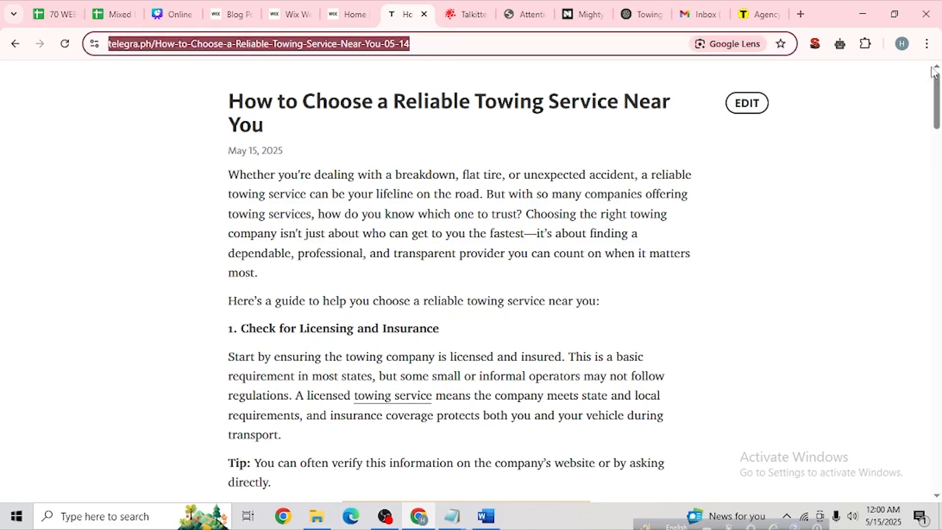
click(927, 44)
click(778, 147)
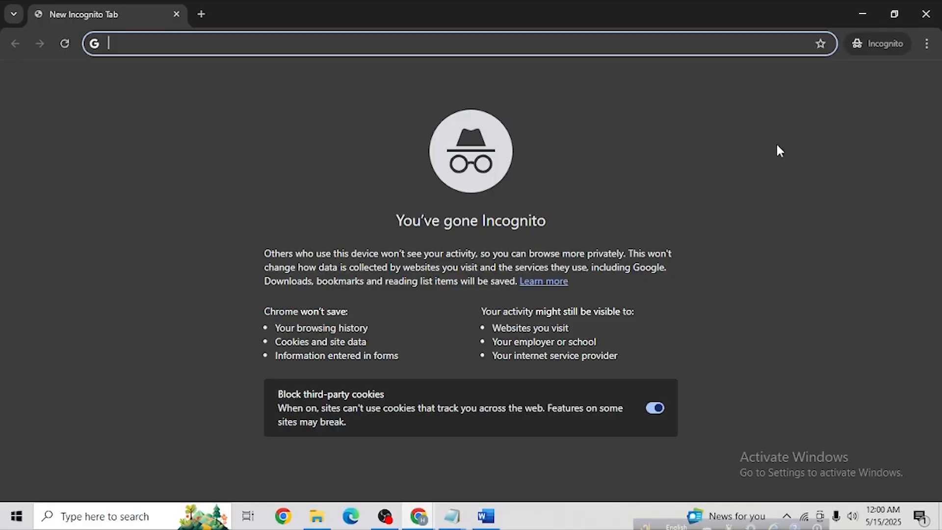
key(ctrl+v)
key(Return)
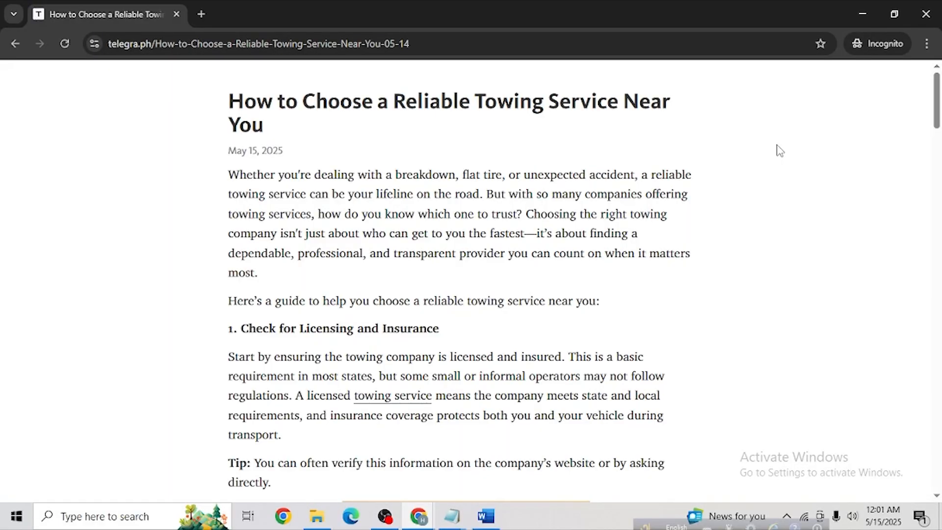
Step: Review the live article's text and image in the incognito window, and close that window
scroll(698, 295, down, 15)
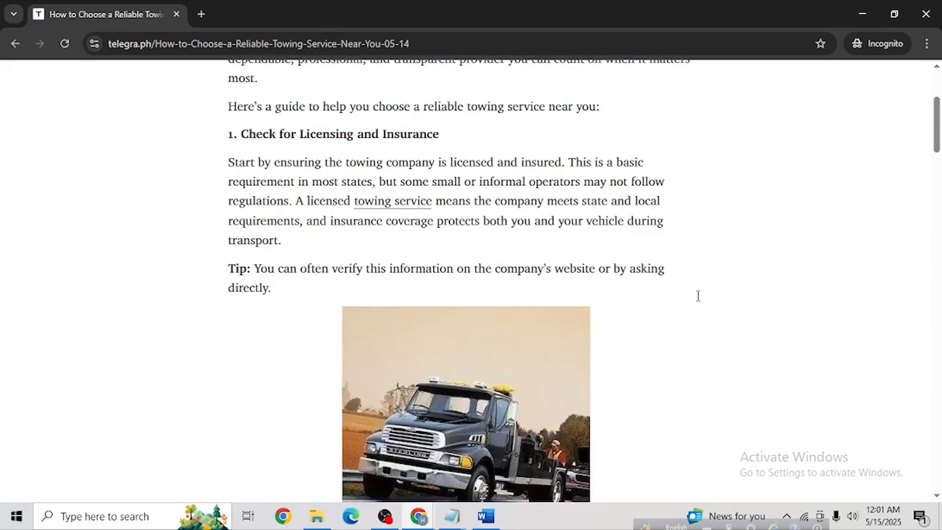
scroll(698, 296, down, 3)
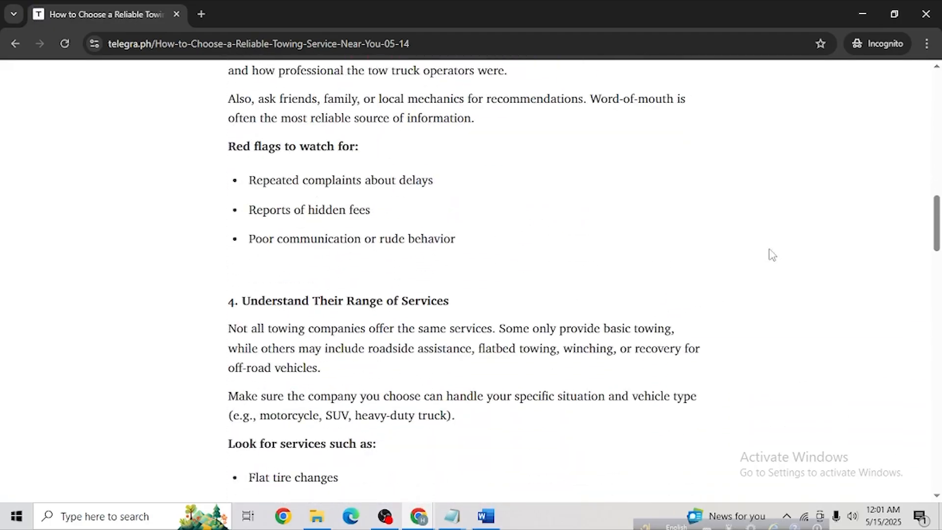
click(926, 20)
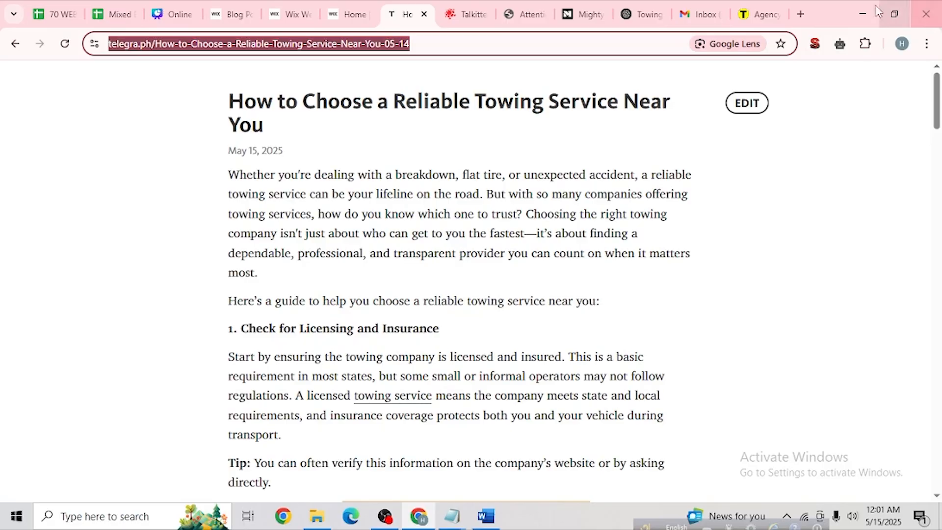
Step: Open the Talkitter sign-up form and copy the account's e-mail address from Gmail
click(467, 14)
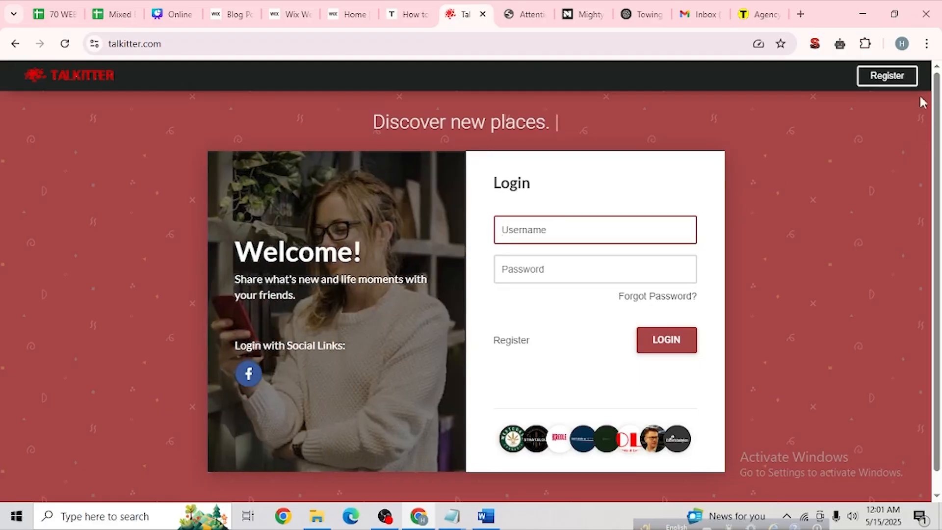
click(889, 80)
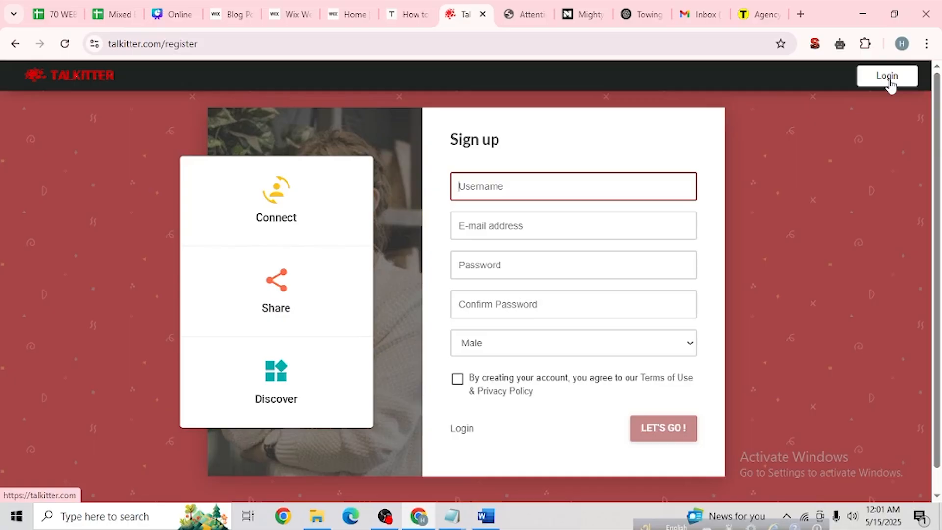
click(699, 13)
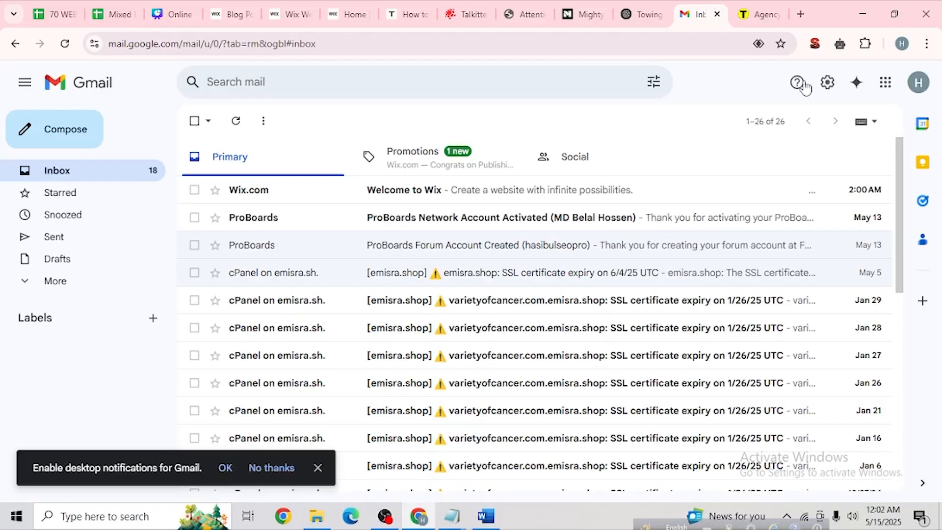
click(918, 83)
triple_click(756, 123)
key(ctrl+c)
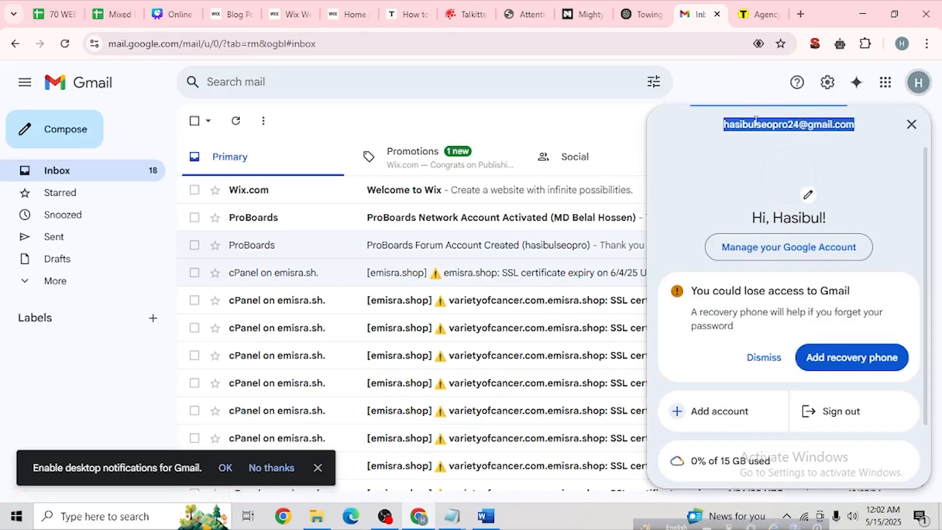
Step: Fill in the Talkitter sign-up form's e-mail address with the one copied from Gmail
click(465, 14)
click(522, 223)
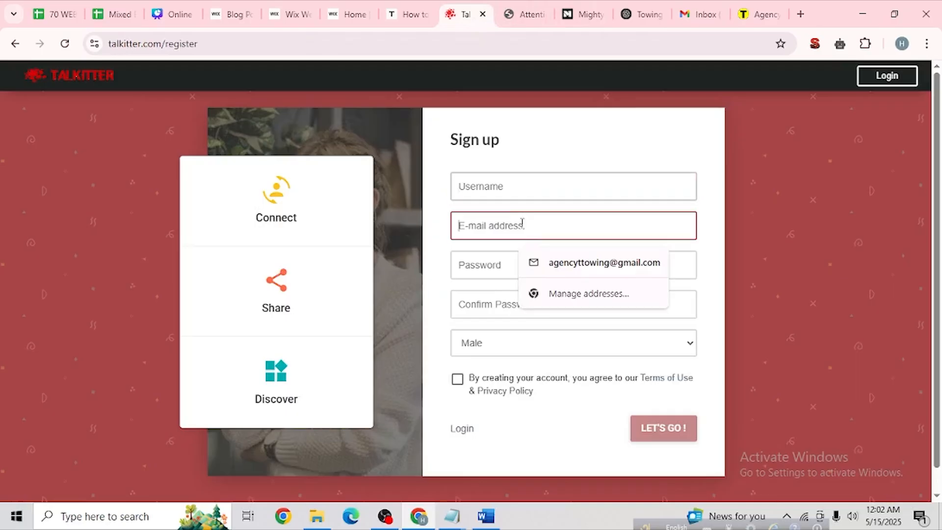
key(ctrl+v)
Step: Enter the account password in the sign-up form and repeat it as the confirmation
drag(540, 225, 438, 226)
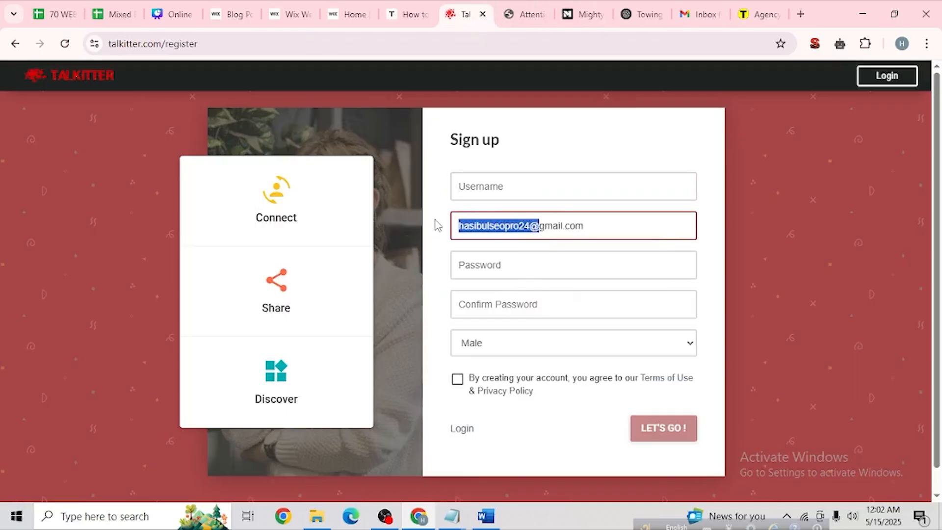
key(ctrl+c)
click(494, 266)
key(ctrl+v)
click(488, 303)
key(ctrl+v)
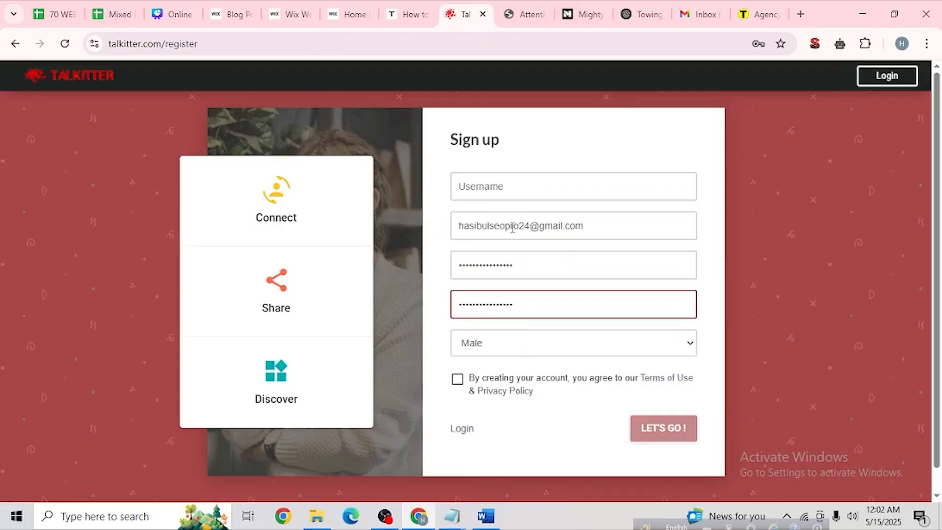
Step: Fill in the username with the part of the e-mail address before the @ sign
drag(525, 226, 432, 225)
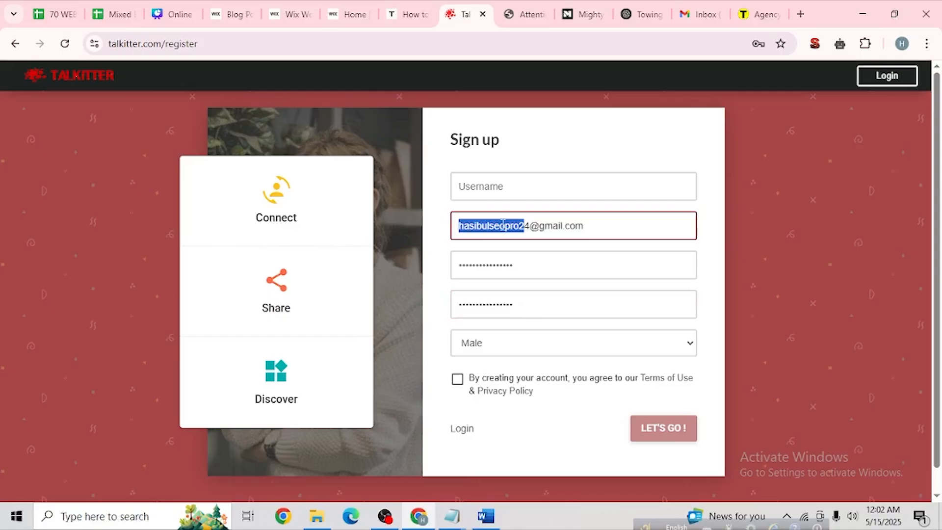
drag(530, 225, 432, 226)
key(ctrl+c)
click(492, 192)
key(ctrl+v)
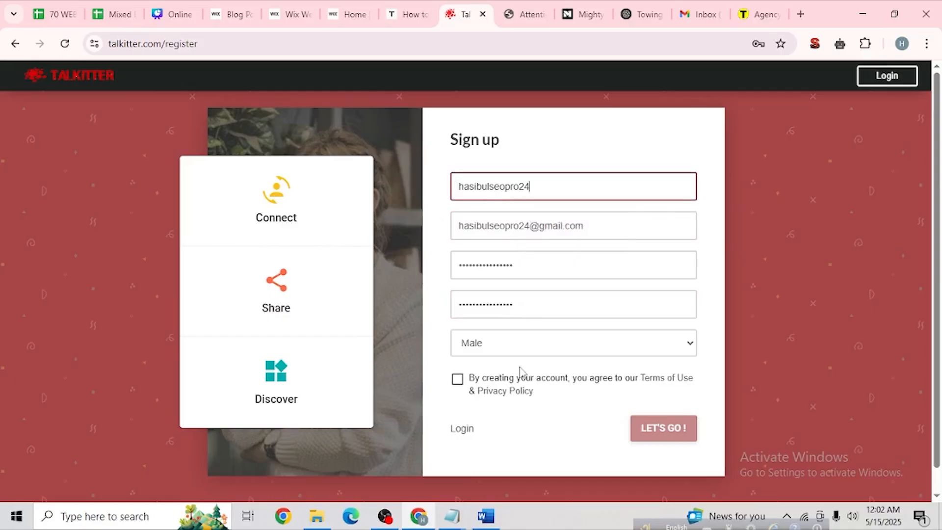
Step: Accept the Terms of Use and Privacy Policy, submit the registration, and check the Gmail inbox before returning to Talkitter
click(458, 379)
scroll(584, 373, down, 1)
click(673, 410)
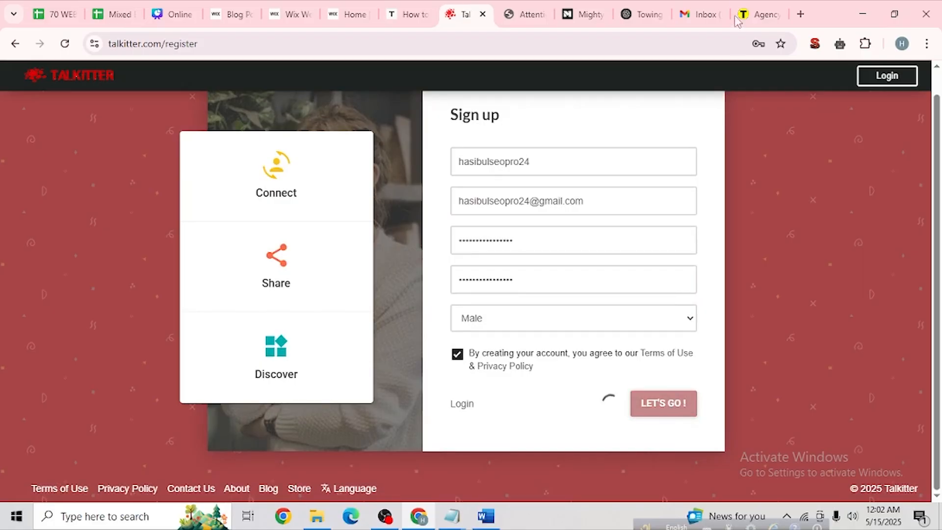
click(721, 8)
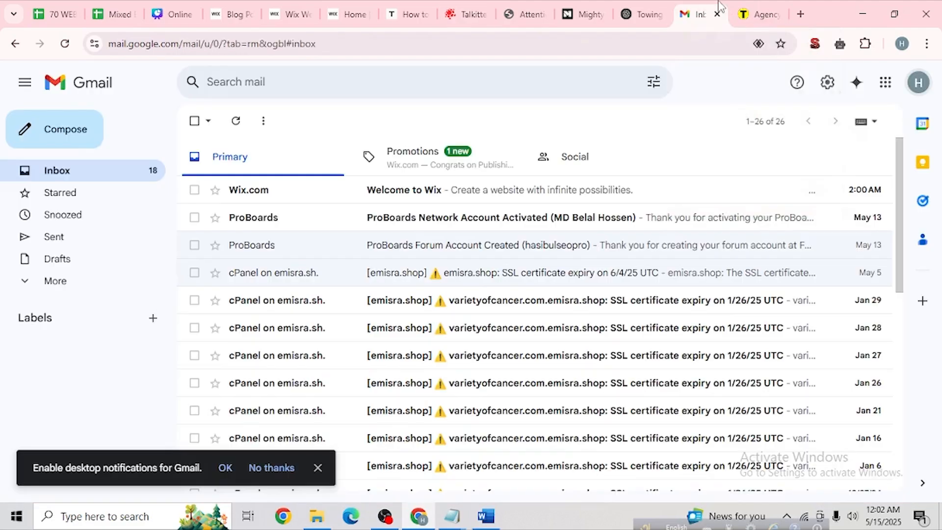
click(489, 8)
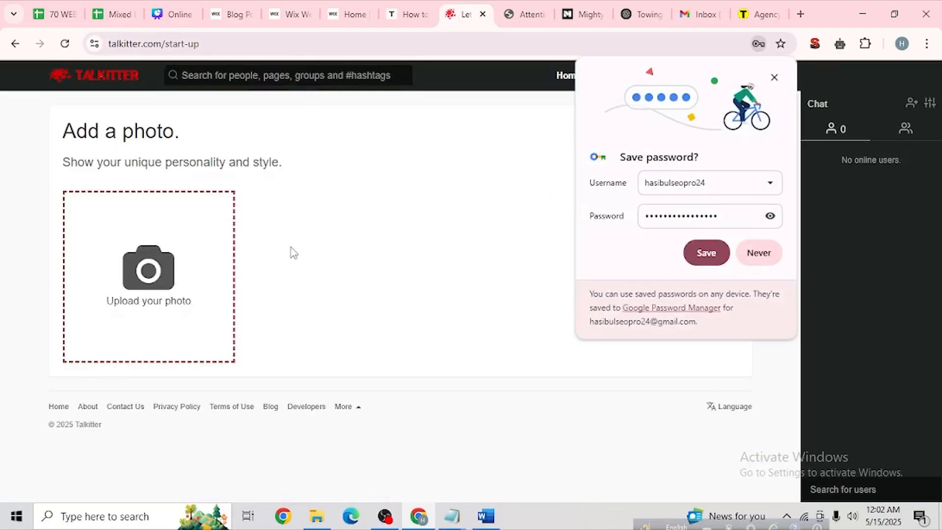
Step: Decline saving the password, dismiss the location request, and go to the Talkitter home page
click(745, 257)
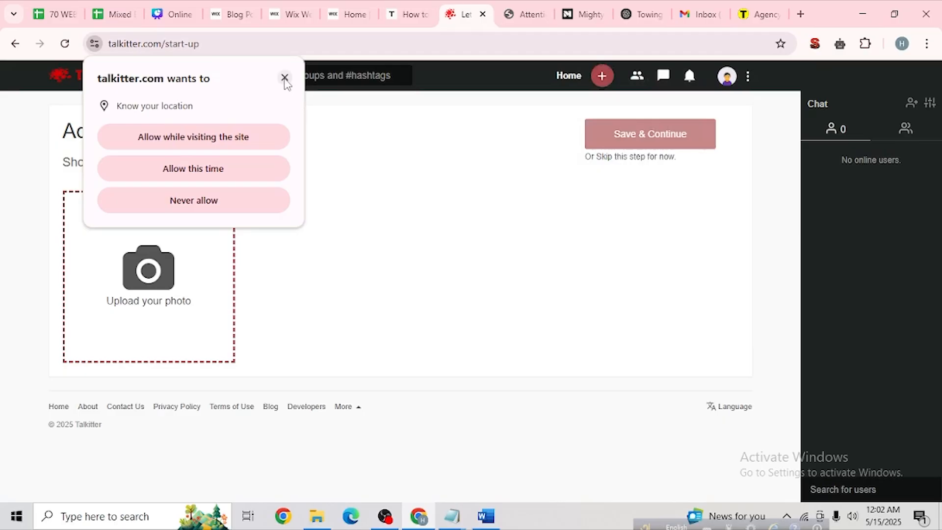
click(285, 78)
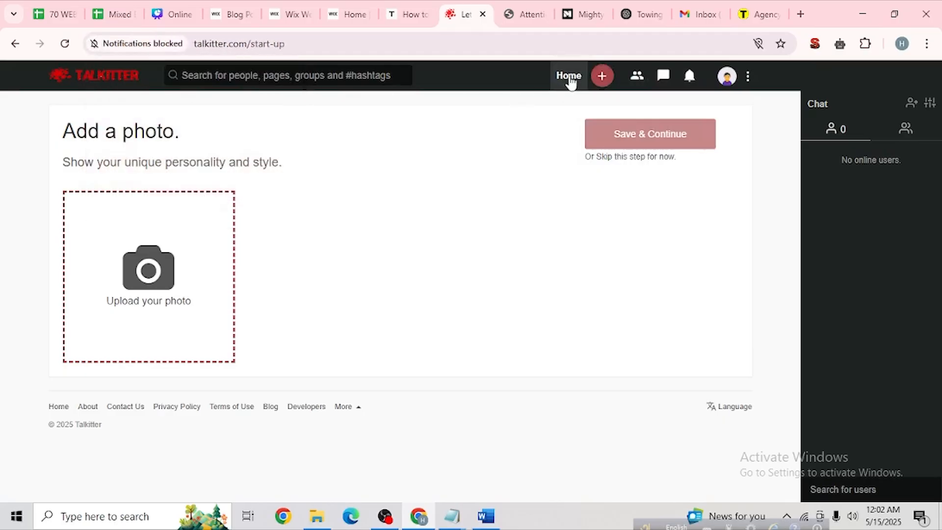
click(569, 79)
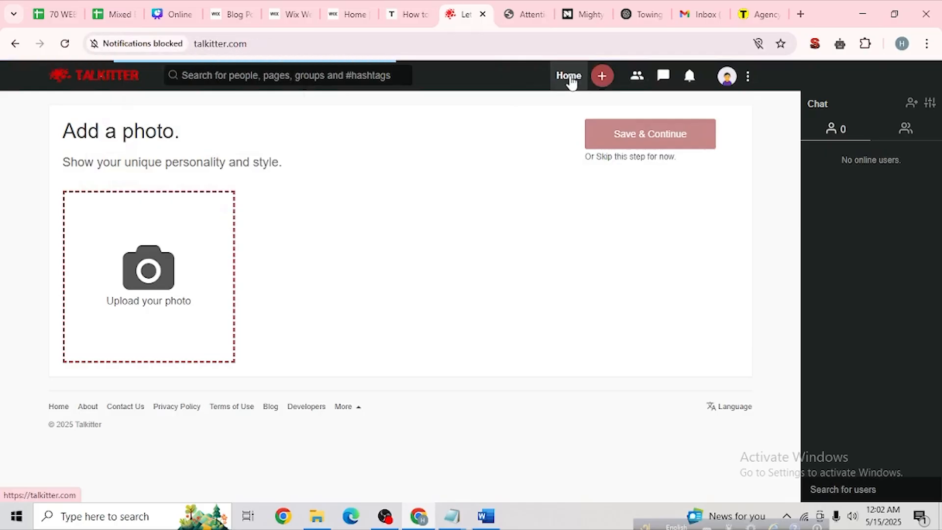
Step: Review the Web 2.0 backlink steps in the Backlinks-Step notes, from sign-up to finding the live link, and minimize both Notepad windows
mouse_move(452, 516)
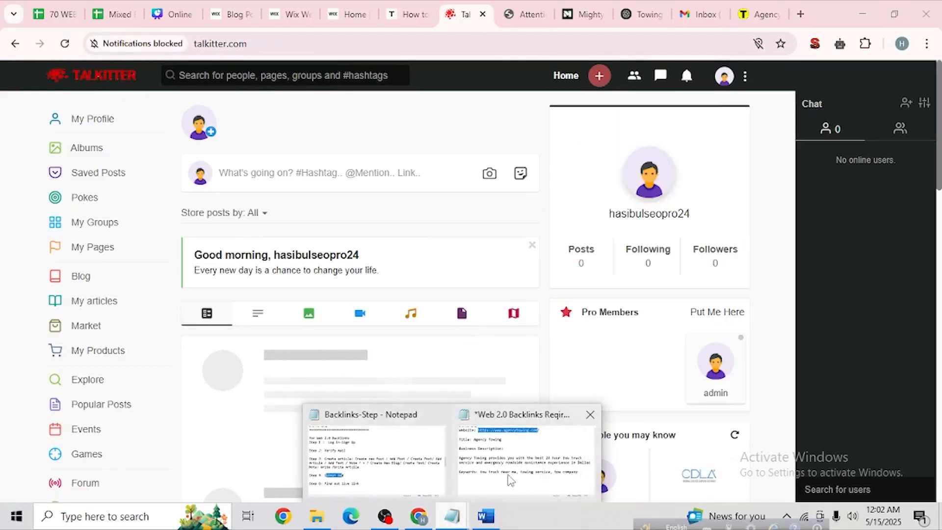
click(514, 475)
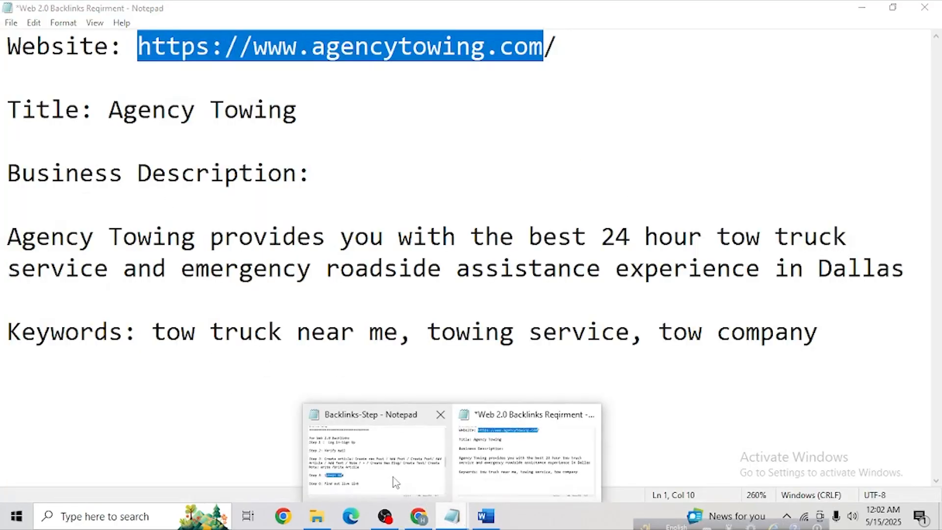
click(393, 475)
drag(139, 129, 320, 130)
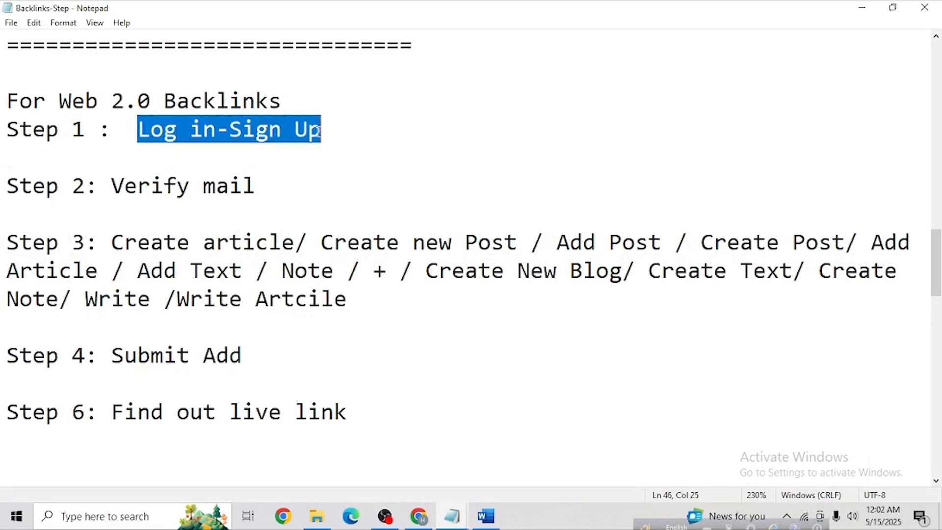
drag(108, 185, 278, 185)
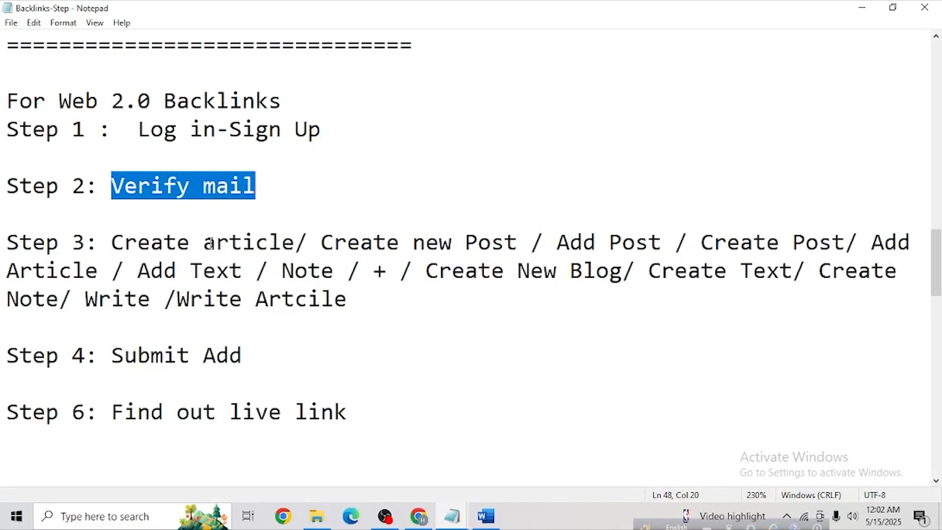
drag(360, 296, 111, 243)
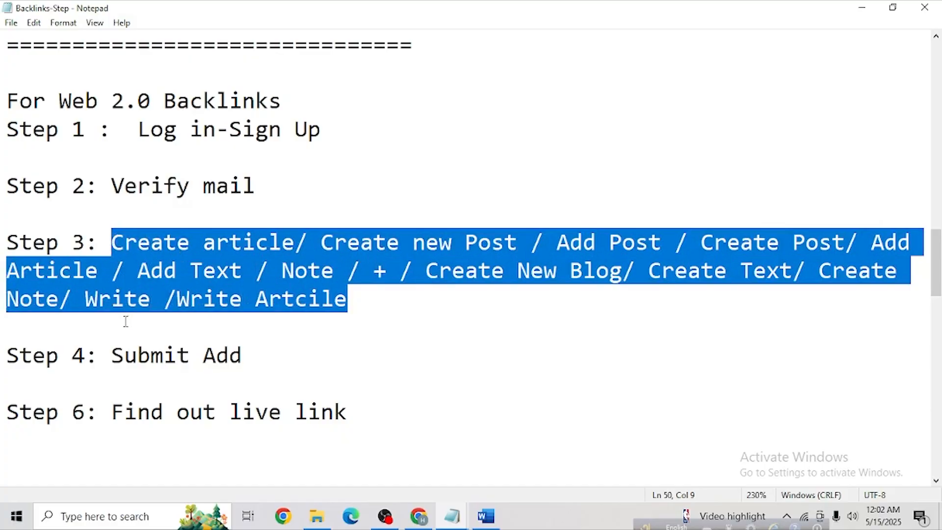
drag(105, 354, 293, 371)
drag(112, 412, 348, 412)
click(862, 7)
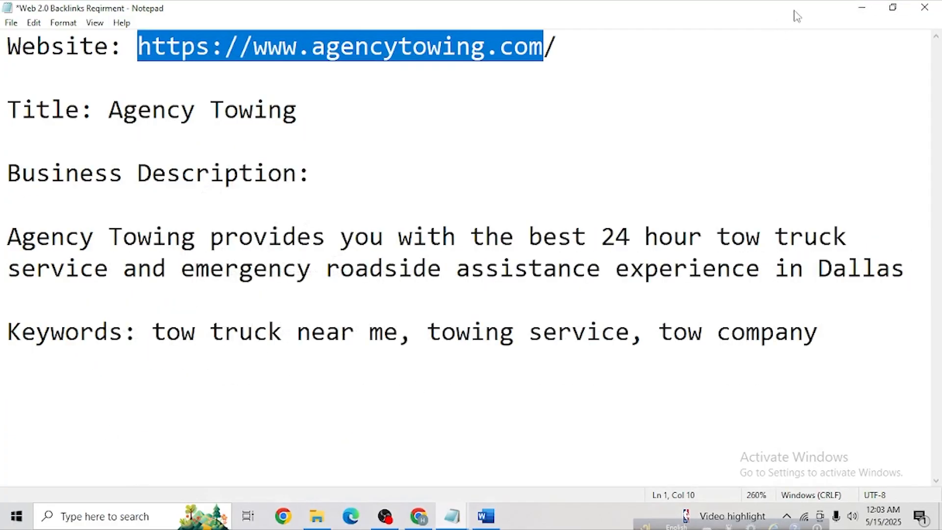
click(862, 8)
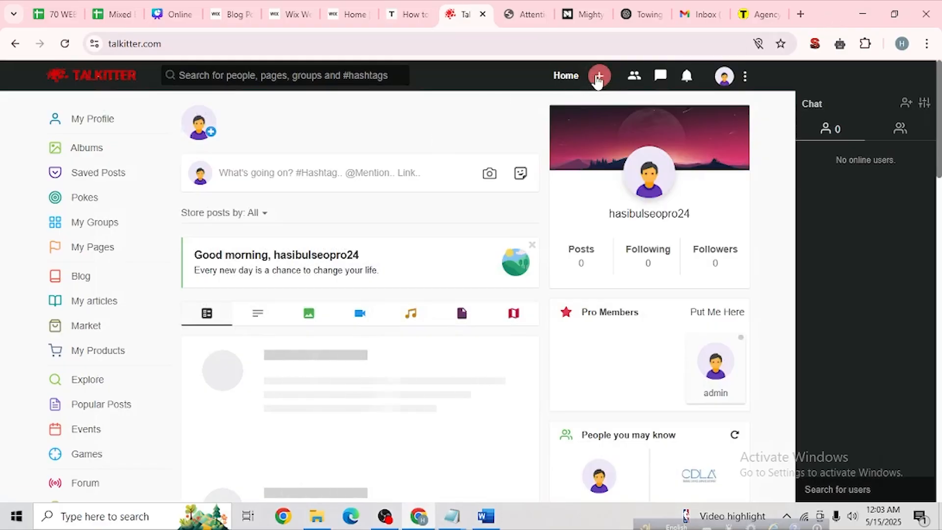
Step: Start creating a new blog article on Talkitter
click(599, 76)
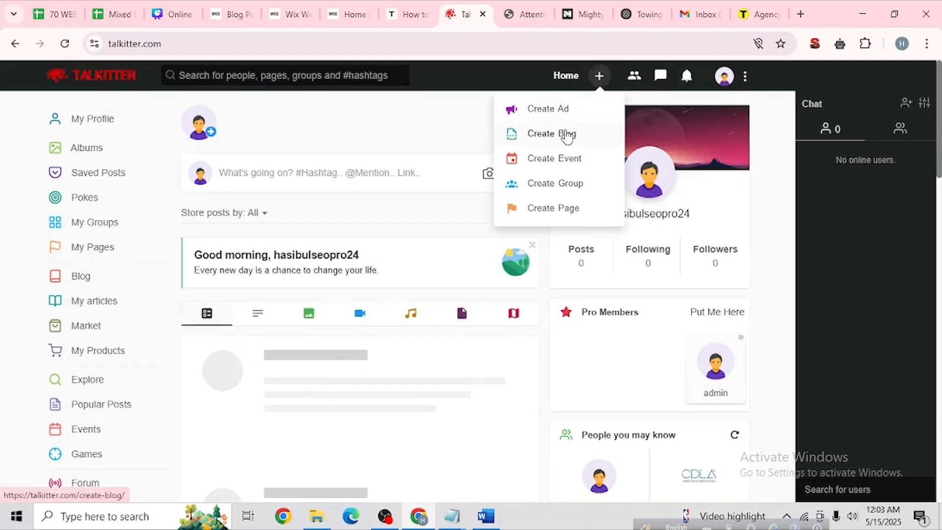
click(566, 134)
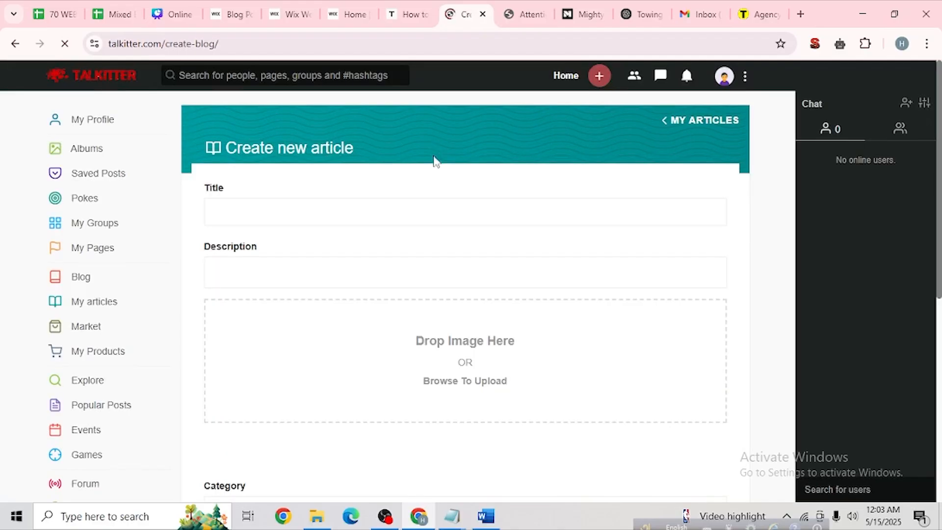
click(380, 212)
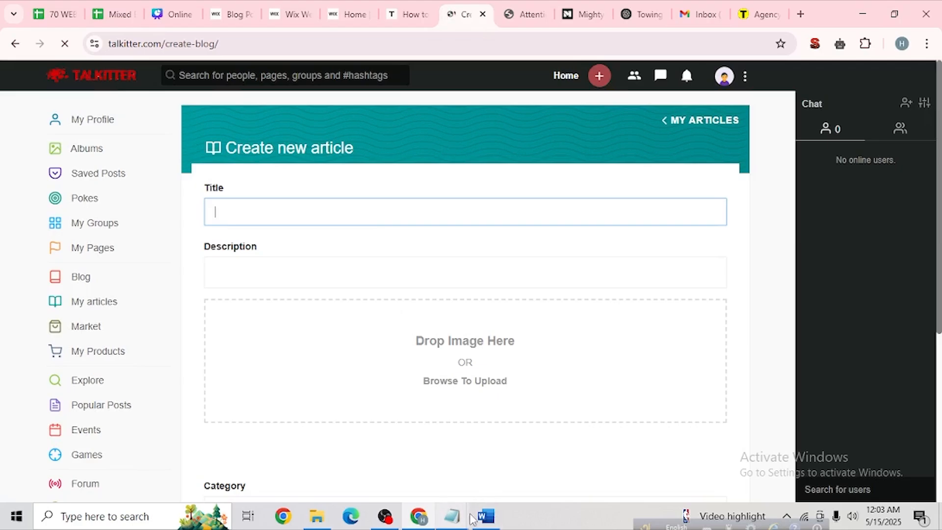
Step: Copy "How to Choose a Reliable Towing Service Near You" from the Word document and paste it as the article's title
click(485, 517)
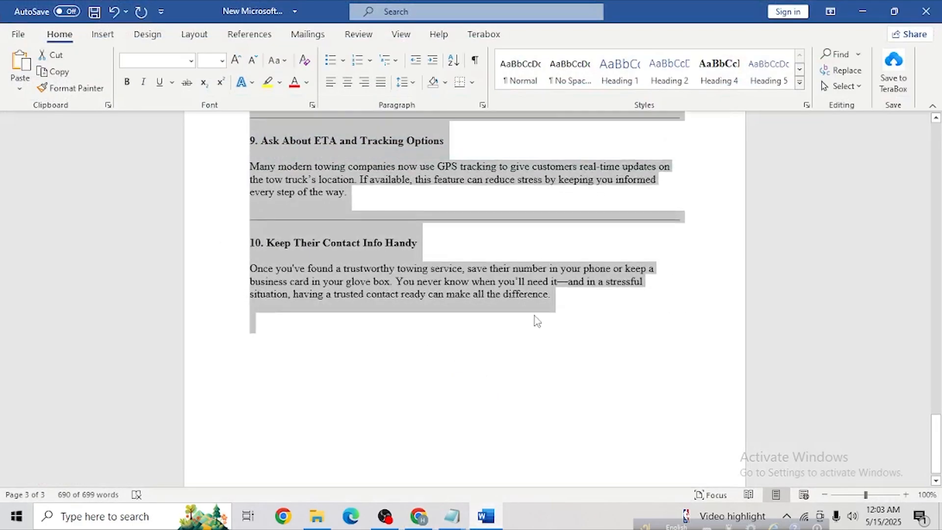
scroll(539, 323, up, 20)
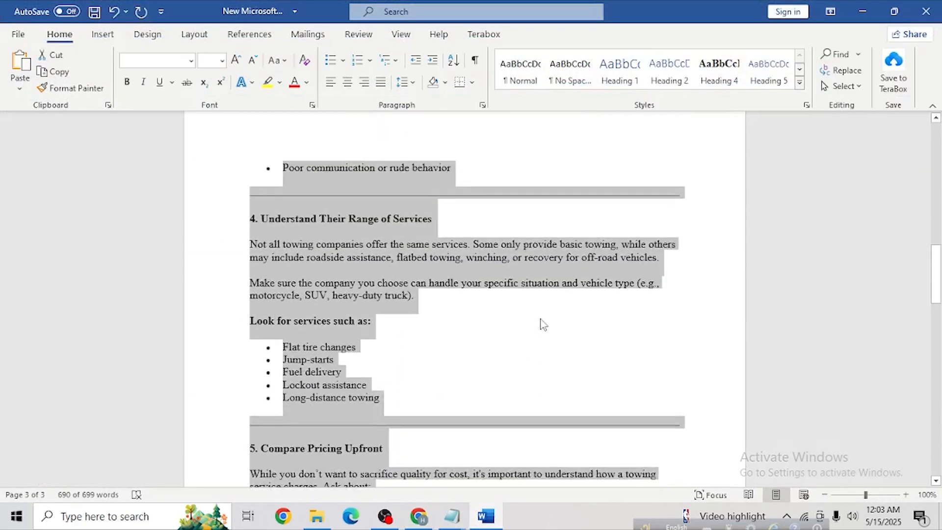
scroll(542, 324, up, 15)
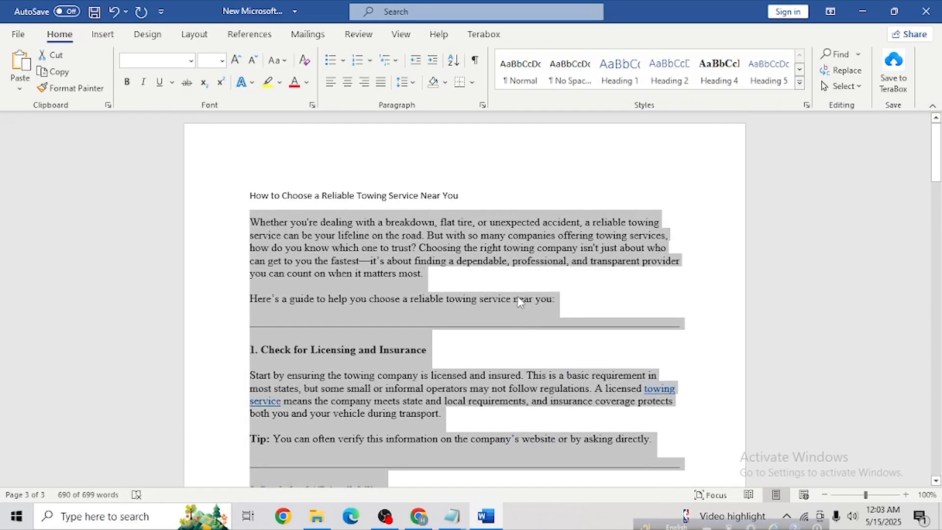
drag(483, 143, 248, 145)
key(ctrl+c)
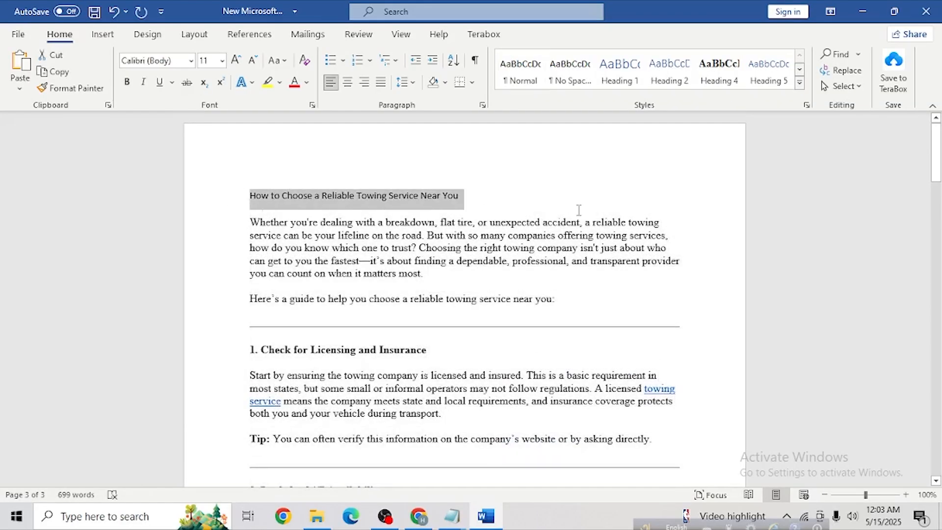
click(869, 8)
click(285, 78)
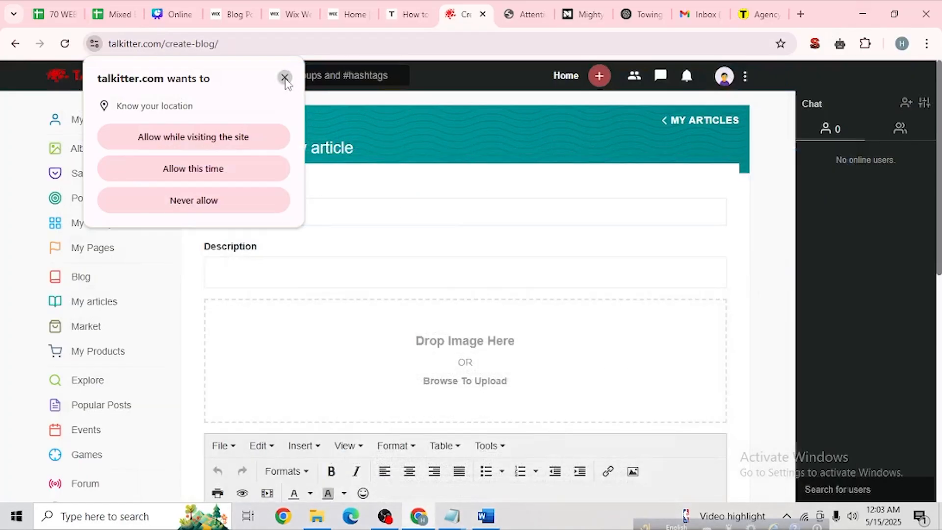
click(285, 80)
click(332, 205)
key(ctrl+v)
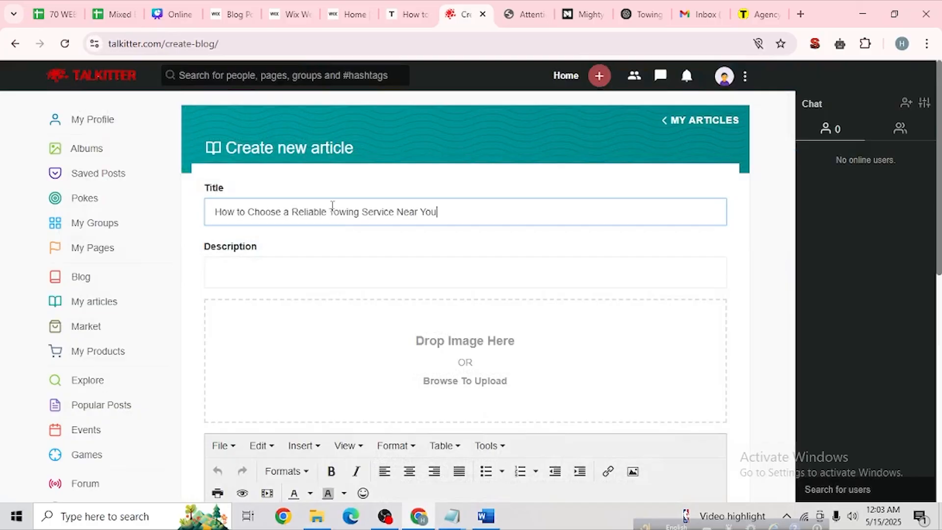
Step: Upload the tow truck picture Screenshot_1 from the Desktop as the article's image
scroll(442, 362, down, 2)
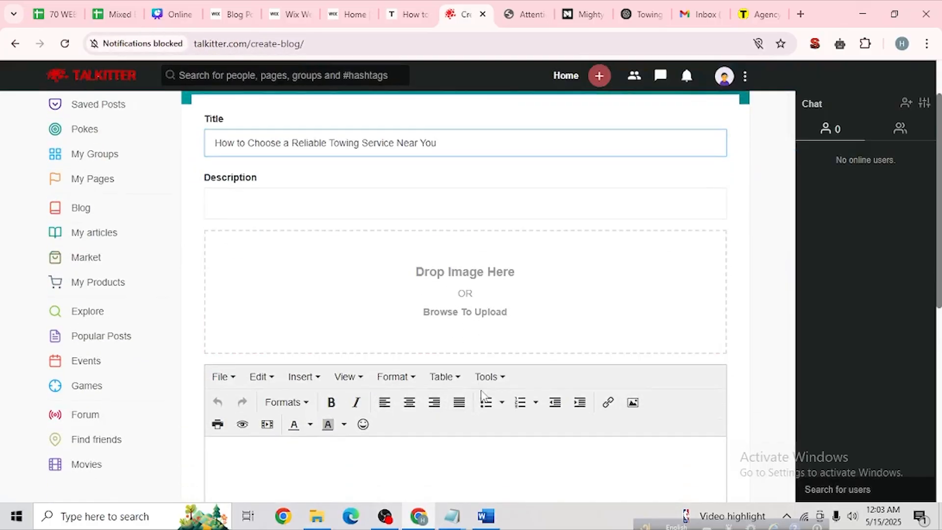
click(472, 287)
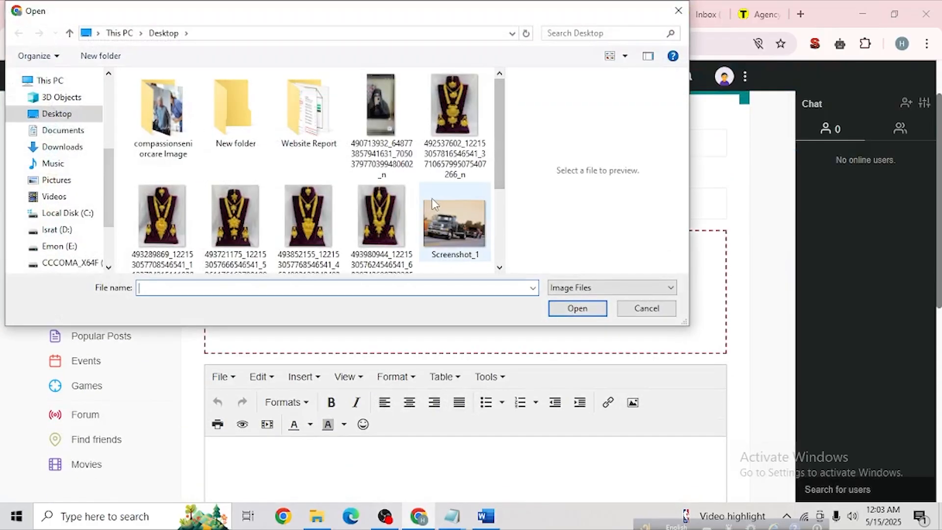
scroll(432, 198, down, 2)
click(449, 123)
click(578, 309)
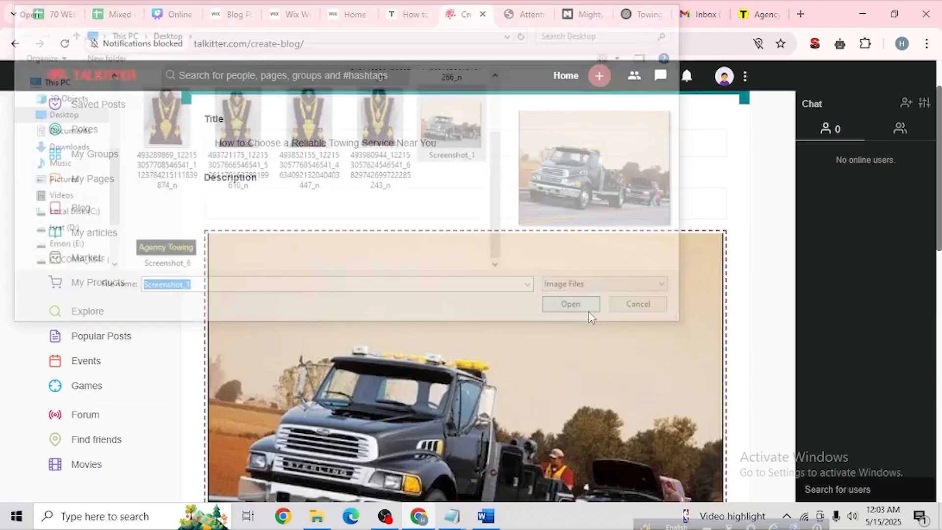
scroll(589, 319, down, 4)
scroll(589, 319, up, 6)
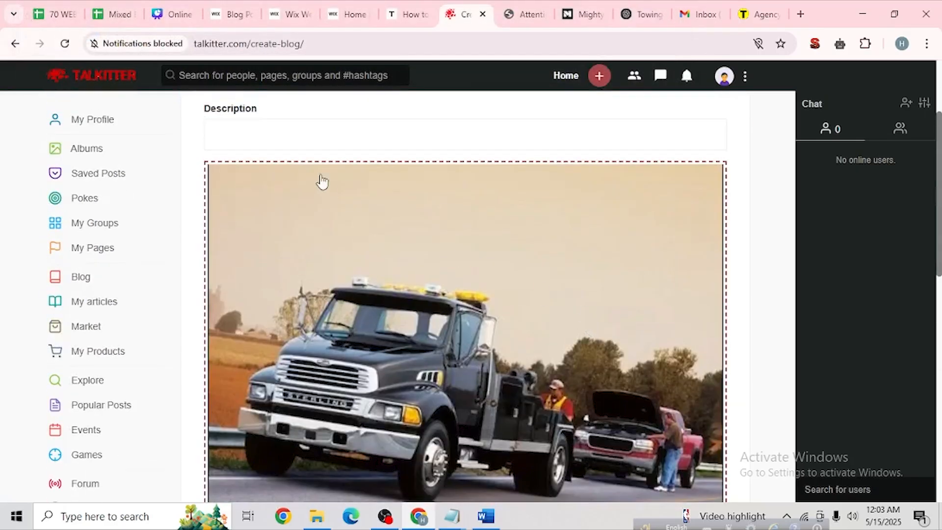
Step: Copy the entire towing article from the Word document and paste it into the Talkitter article's body editor
scroll(318, 186, up, 1)
click(312, 199)
scroll(342, 222, down, 4)
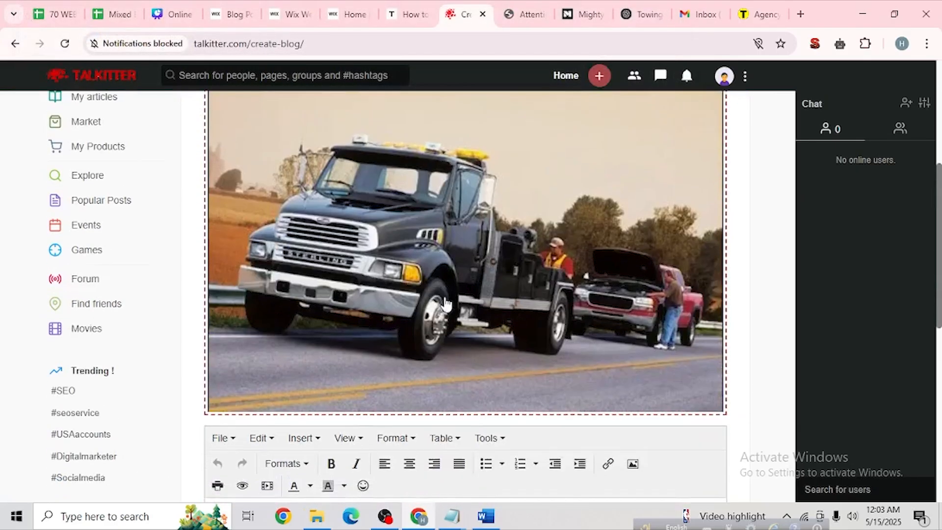
click(486, 516)
click(251, 236)
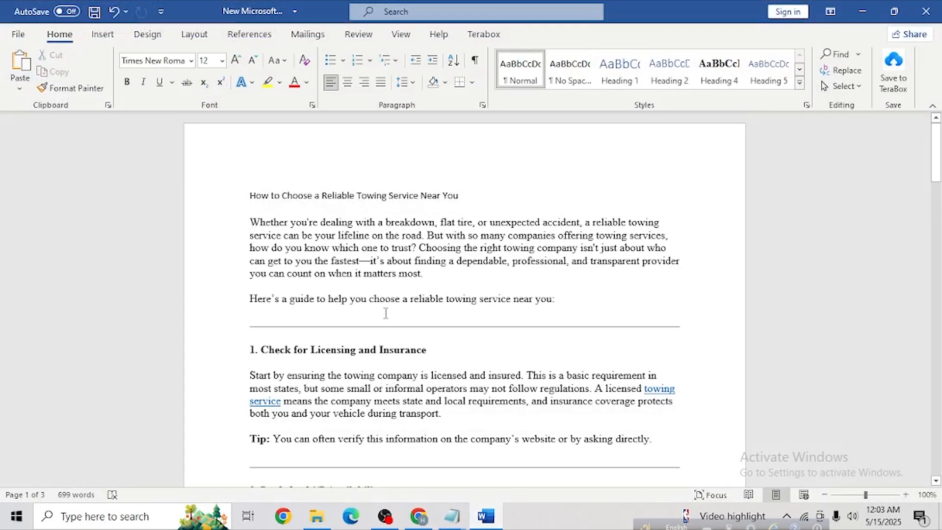
key(ctrl+a)
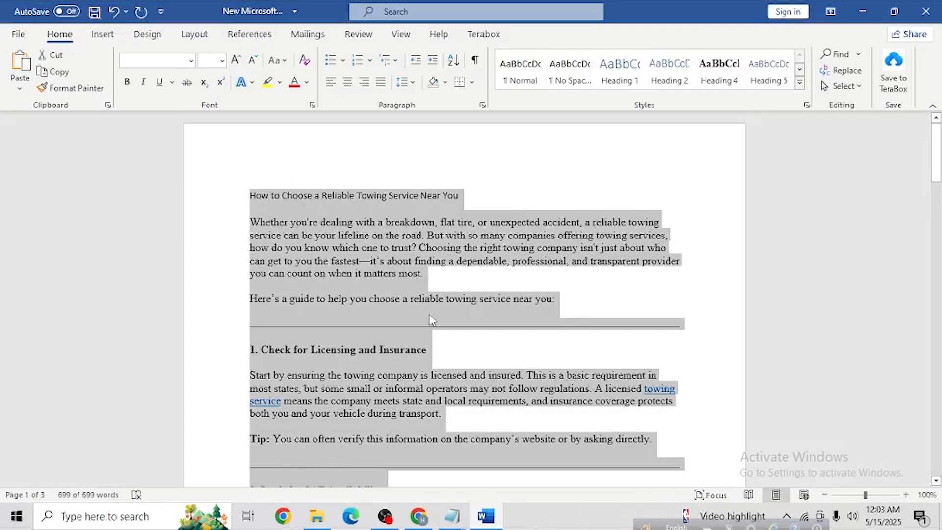
click(863, 11)
key(ctrl+v)
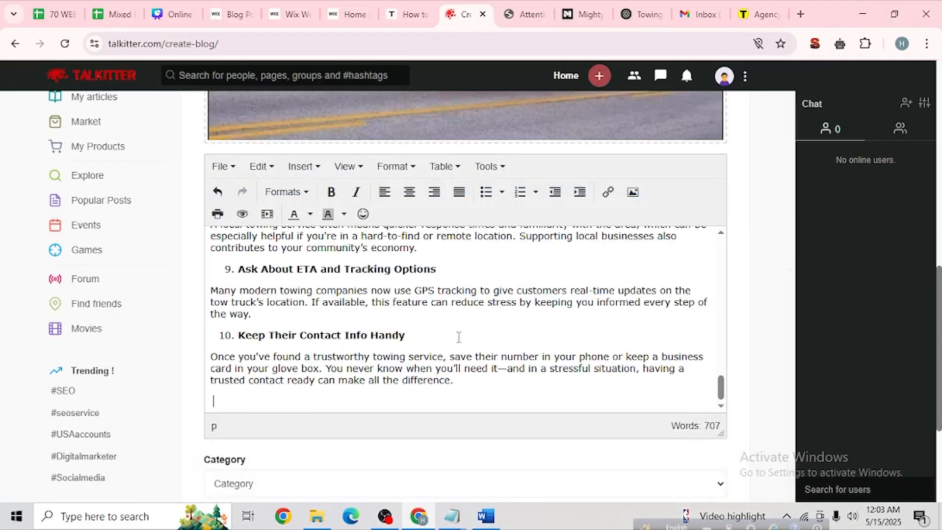
Step: Delete the duplicate title line and the empty line it leaves at the start of the article body
scroll(458, 338, up, 20)
scroll(459, 338, up, 3)
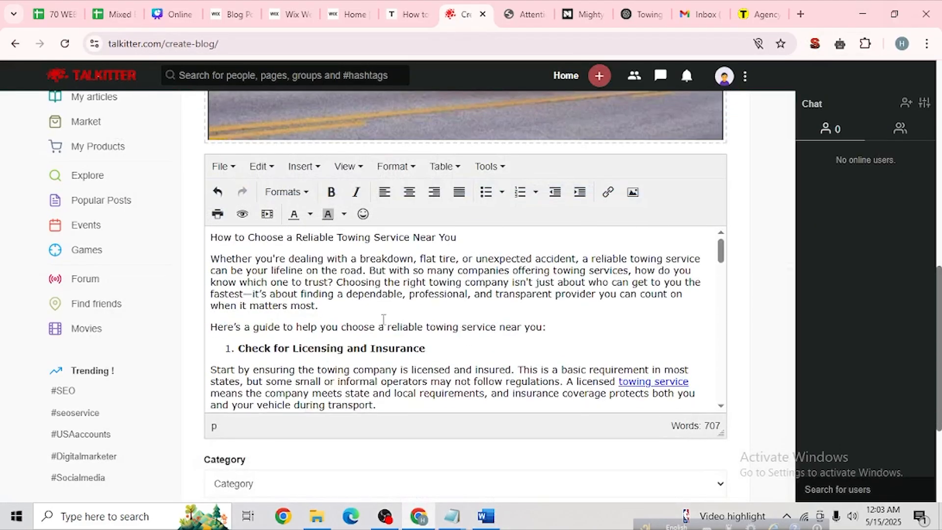
drag(469, 242, 207, 239)
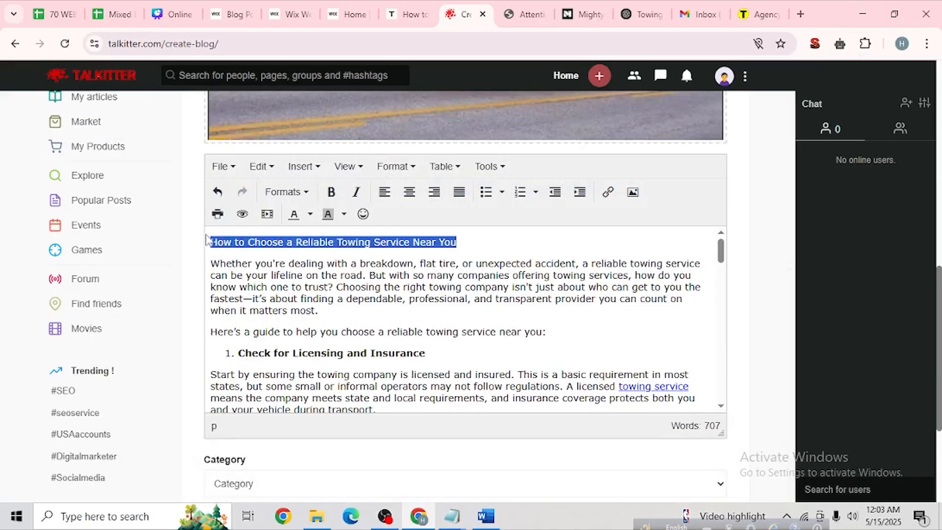
key(BackSpace)
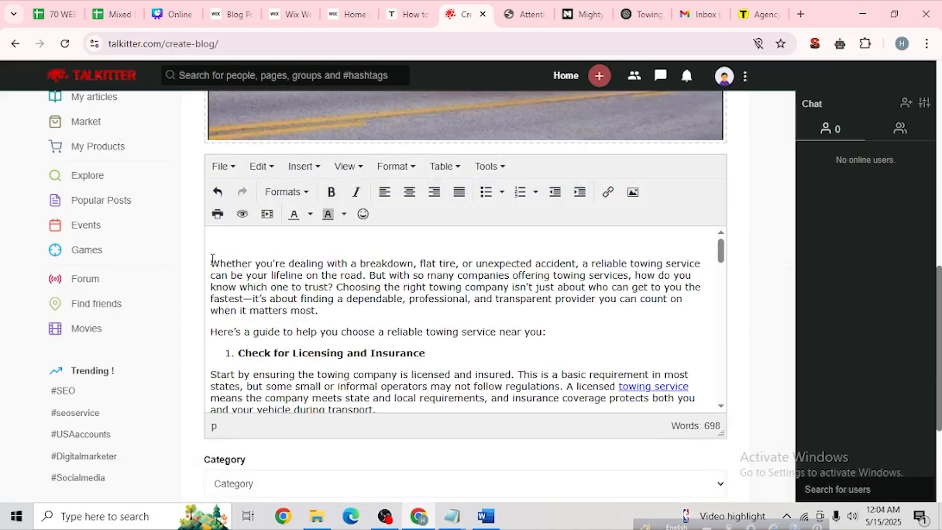
key(BackSpace)
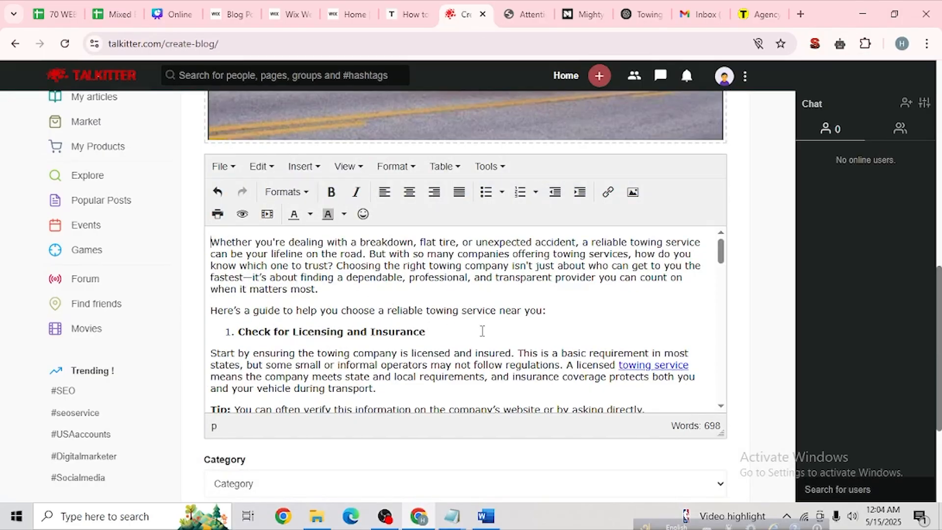
Step: Insert the tow truck picture from the Desktop on a new line below the tip in the "Check for Licensing and Insurance" section
scroll(483, 331, down, 1)
key(Return)
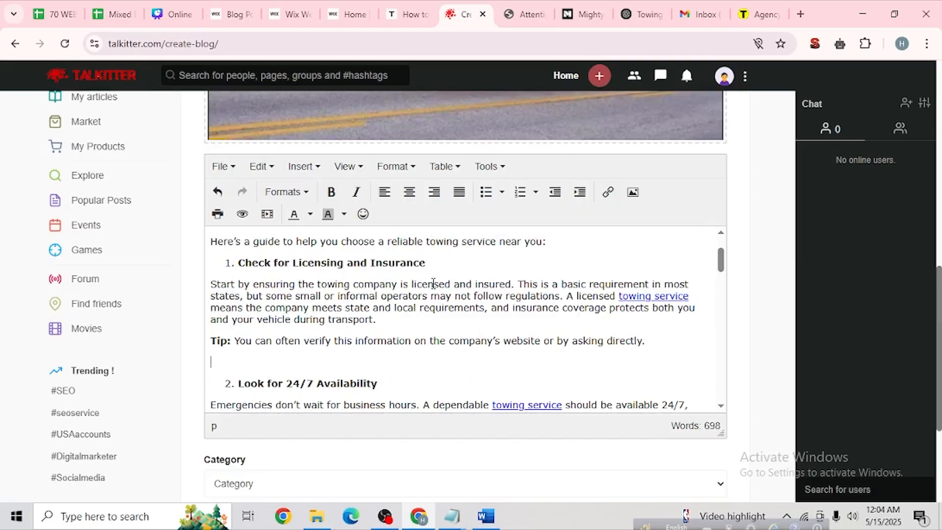
click(633, 192)
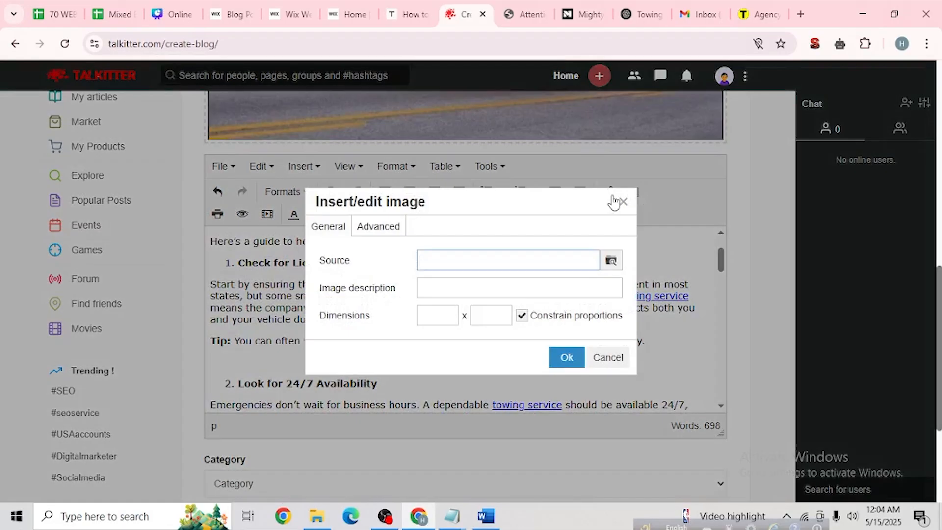
click(395, 227)
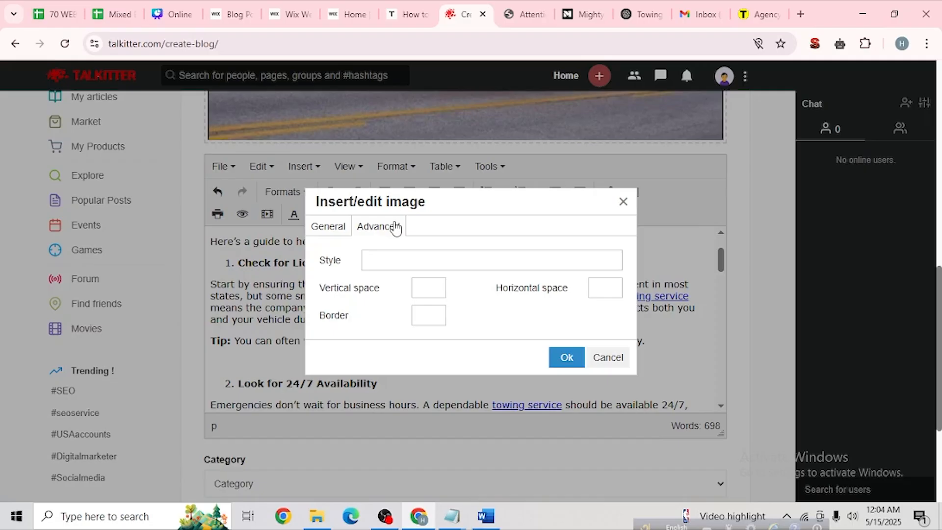
click(334, 228)
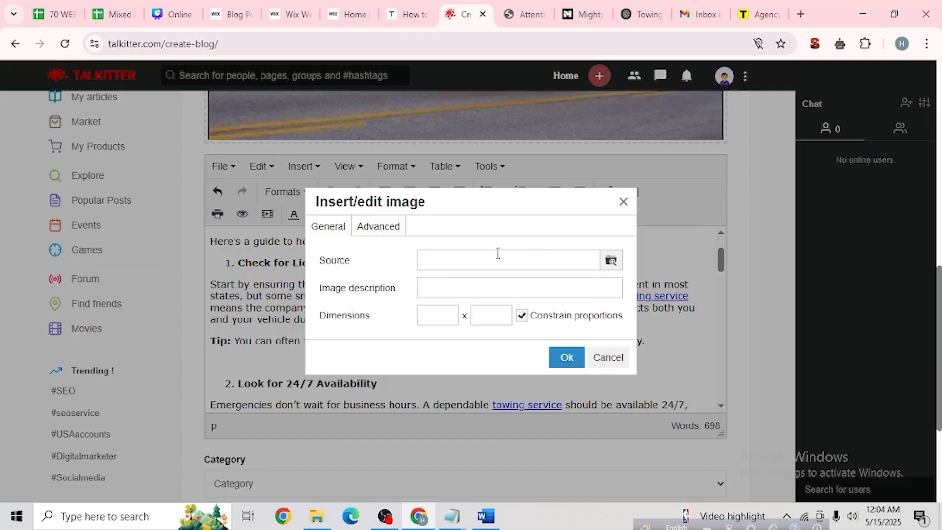
click(611, 261)
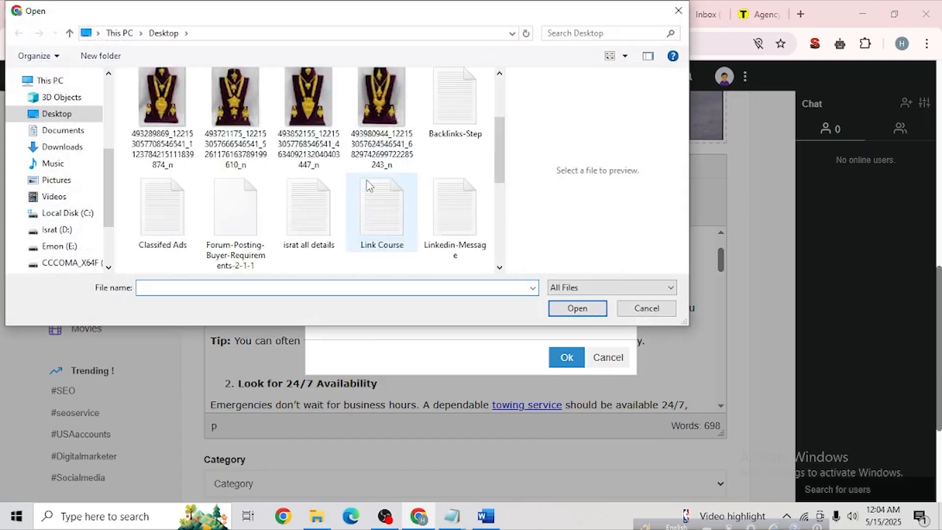
scroll(403, 197, down, 5)
click(454, 123)
click(574, 308)
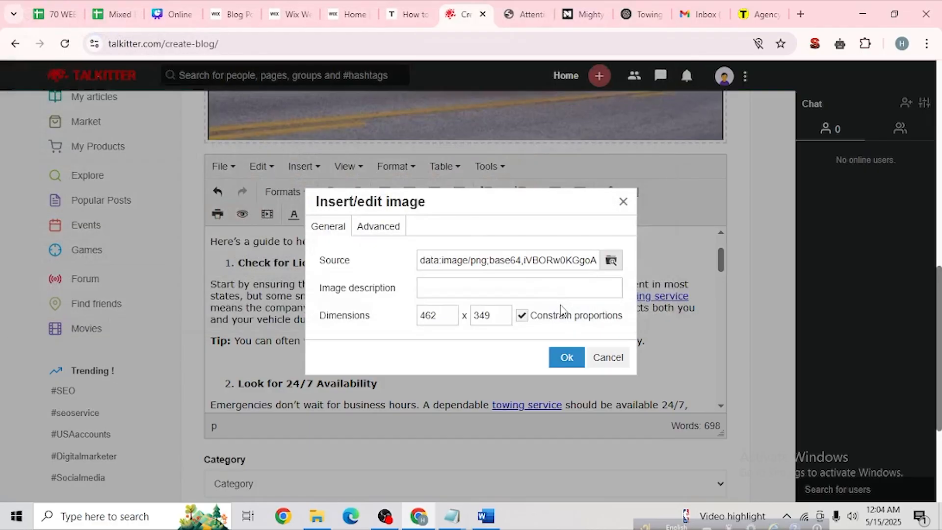
click(568, 357)
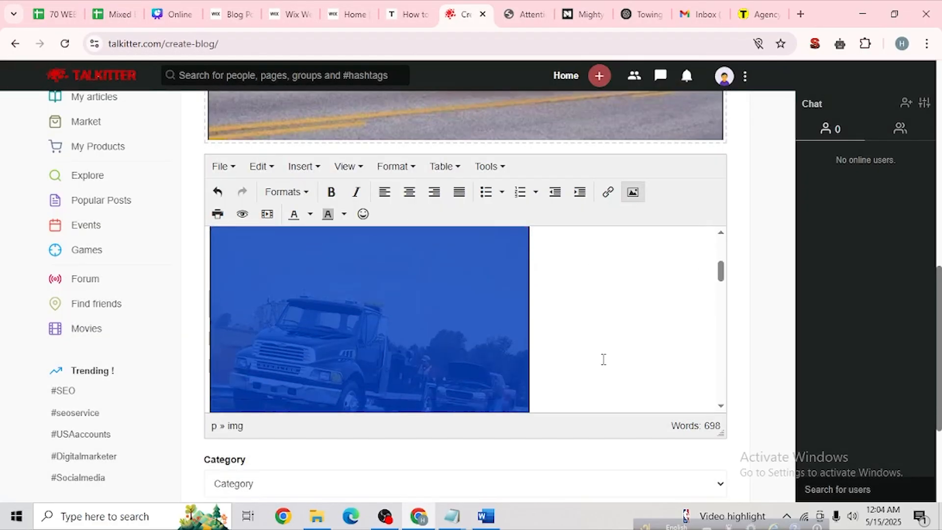
Step: Set the article's category to Cars and Vehicles
scroll(603, 360, down, 10)
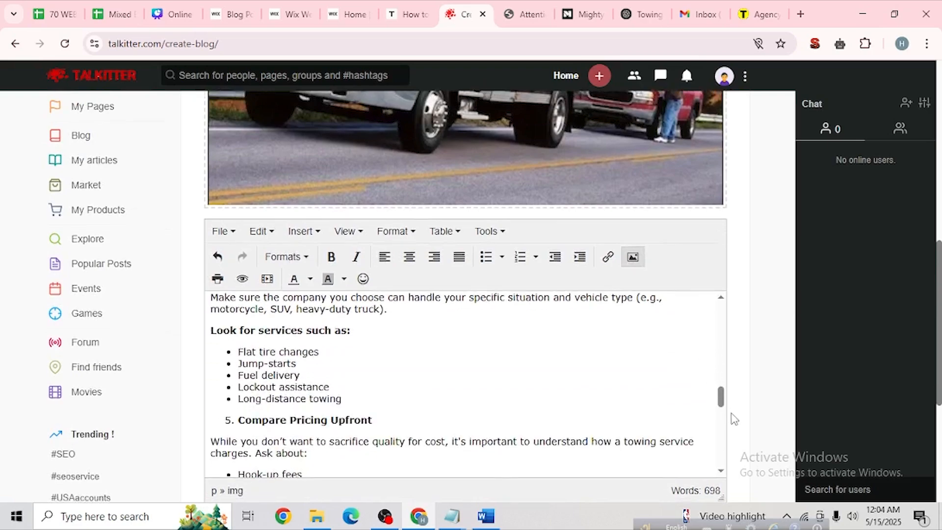
scroll(734, 419, down, 5)
click(257, 296)
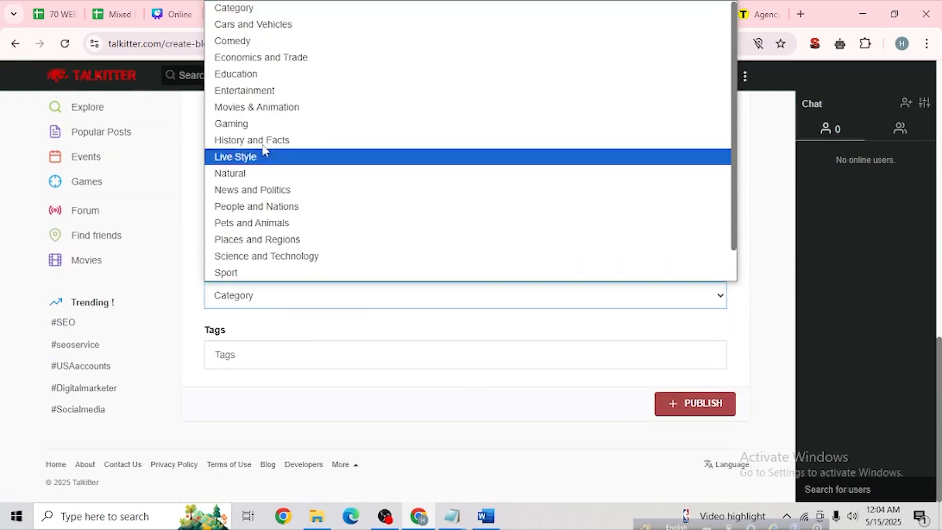
scroll(269, 225, down, 1)
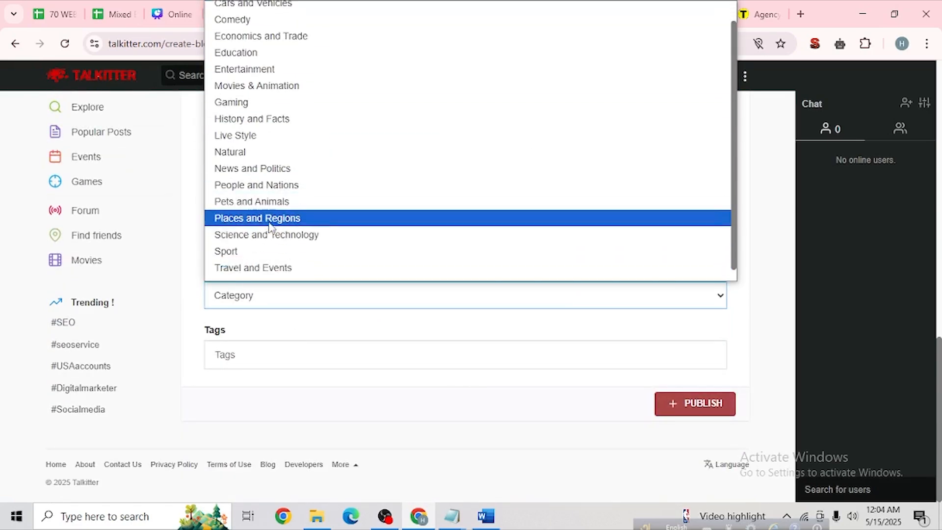
scroll(271, 35, up, 1)
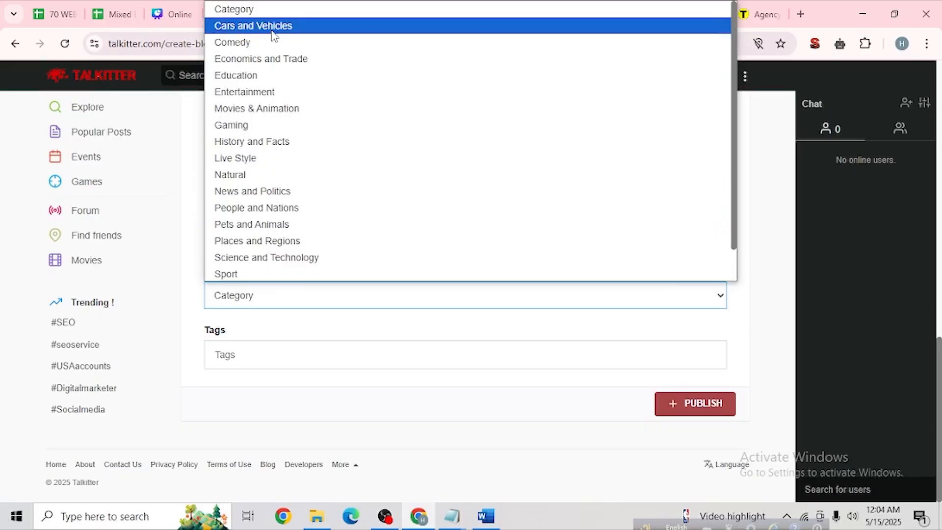
click(272, 31)
scroll(348, 314, up, 1)
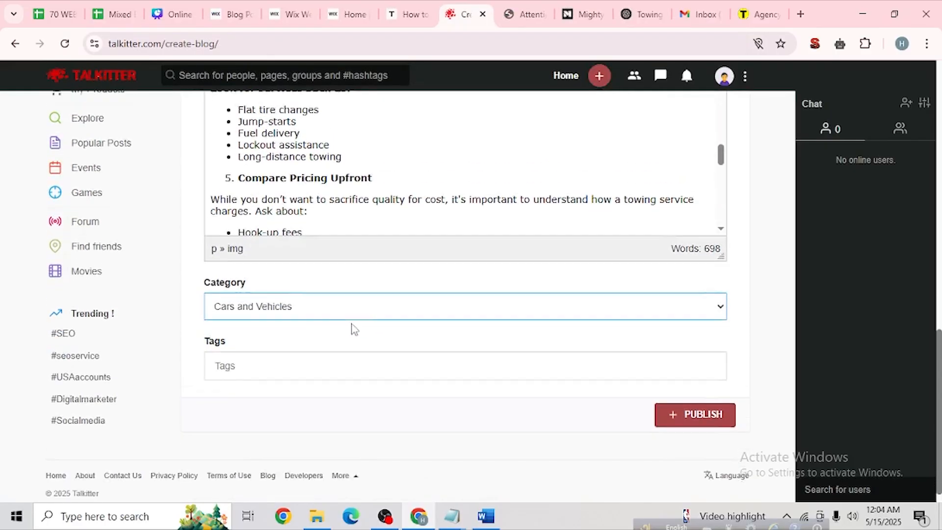
scroll(354, 329, down, 1)
Step: Add the tags tow truck near me, towing service and tow company from the Web 2.0 requirements note, and publish the article
mouse_move(452, 516)
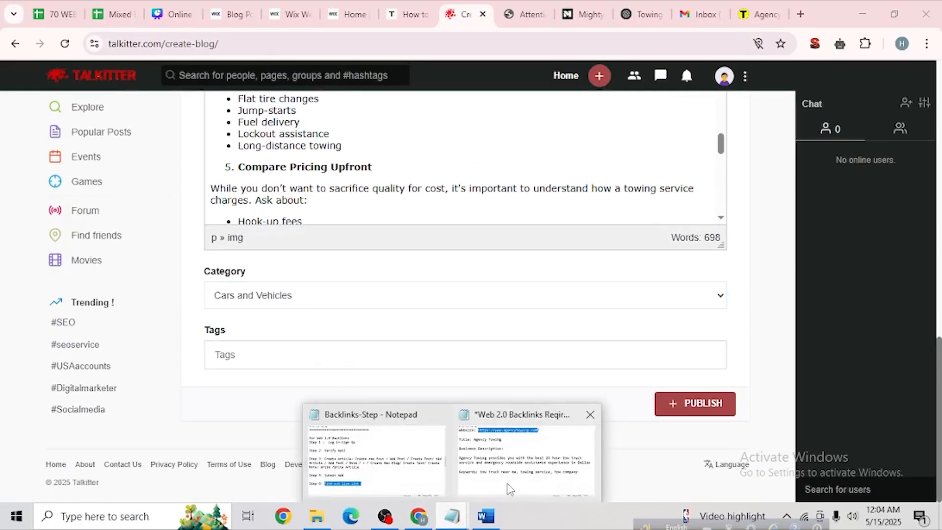
click(511, 489)
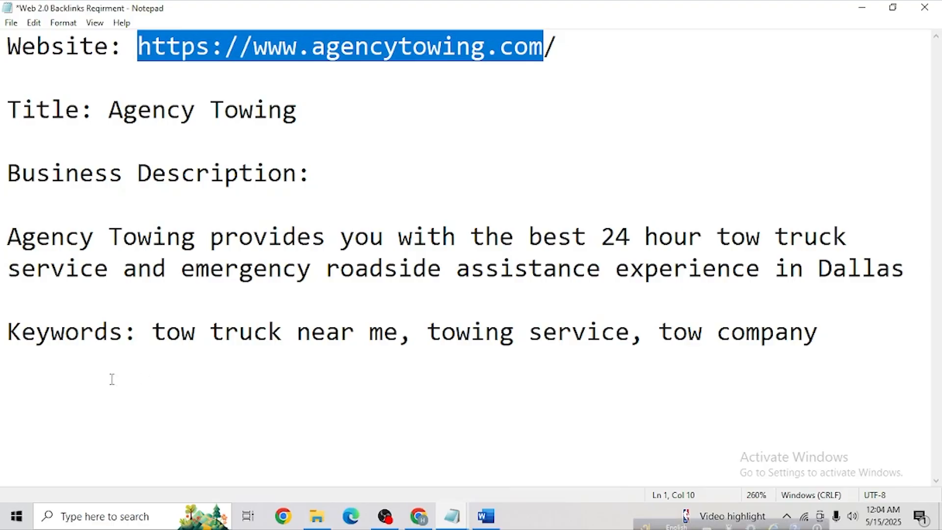
drag(156, 330, 820, 329)
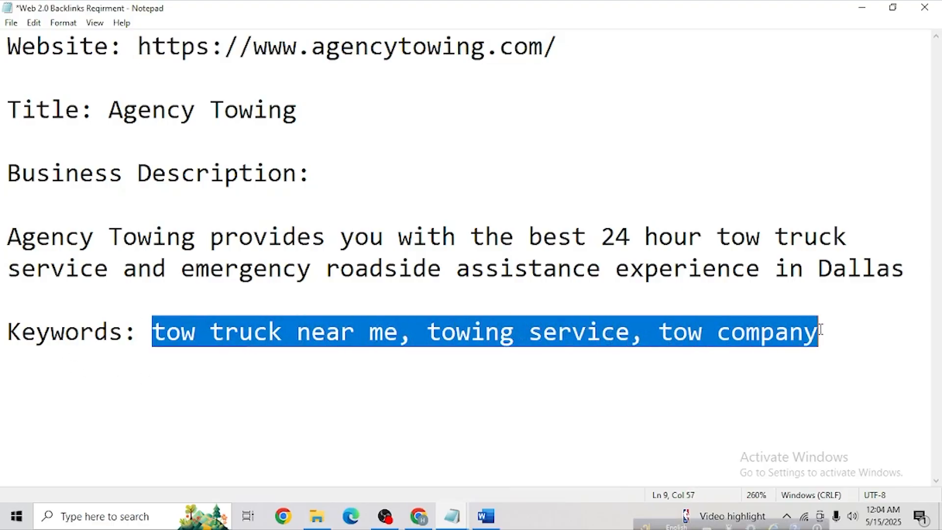
click(862, 7)
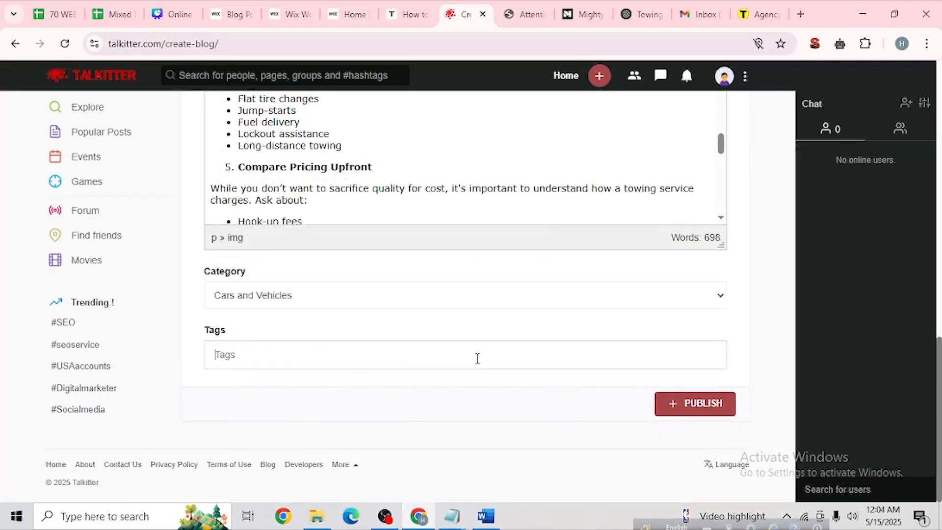
text(company)
key(Return)
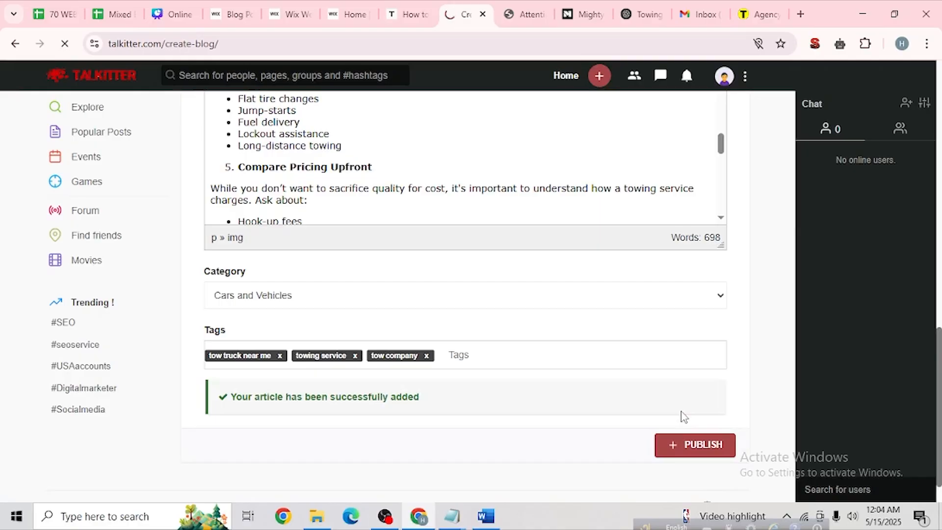
Step: Open the Talkitter home page in a separate browser tab and return to the article creation page
scroll(584, 395, up, 15)
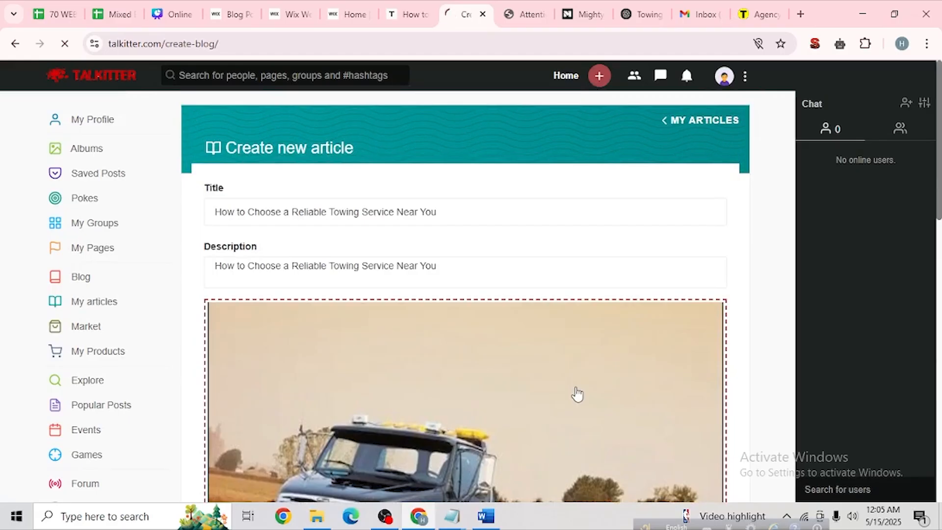
right_click(116, 81)
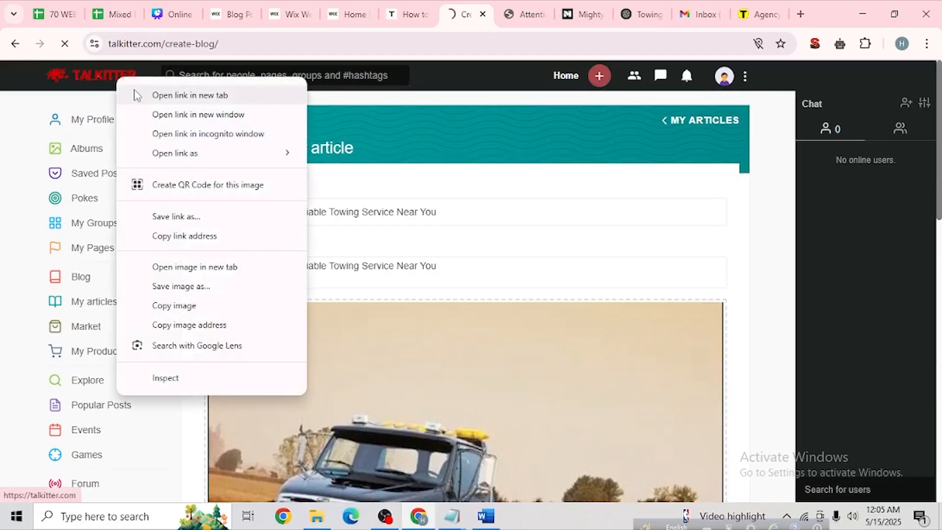
click(295, 97)
click(481, 7)
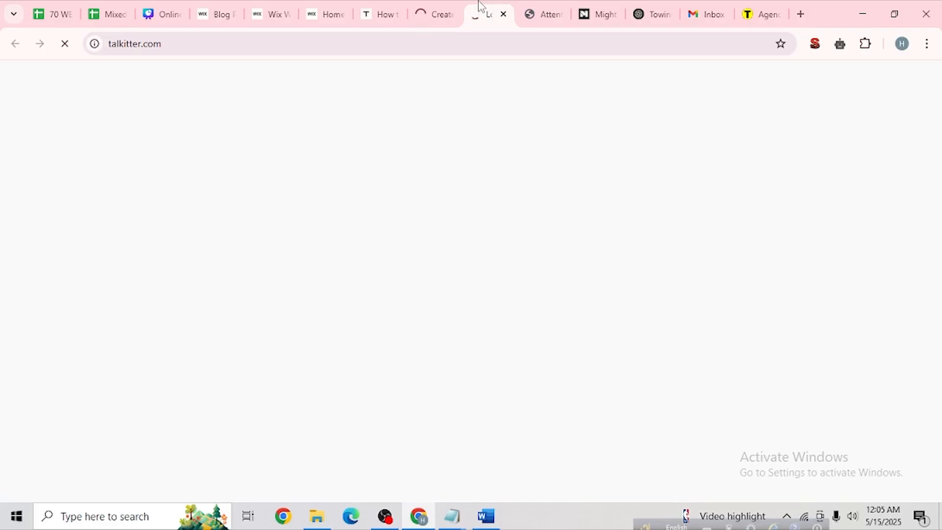
click(445, 6)
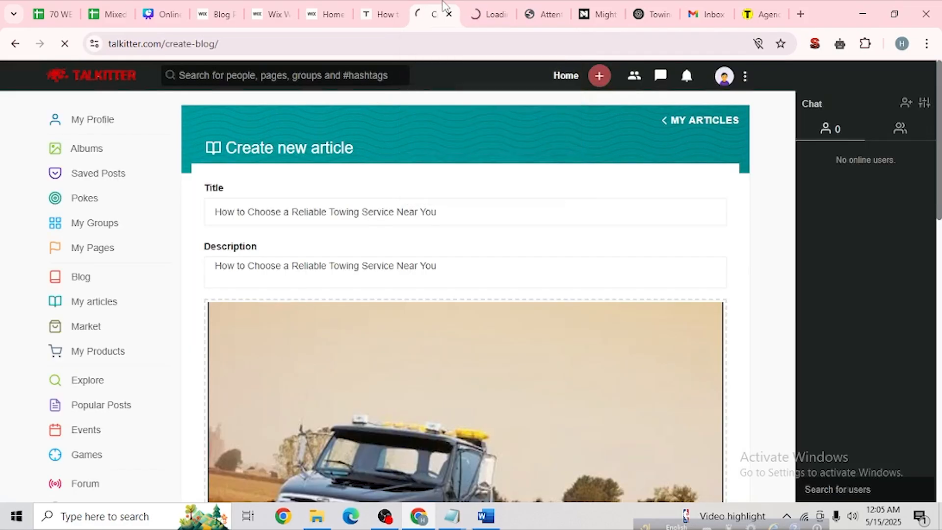
Step: Close the Wix dashboard, Wix website and Wix blog home tabs
click(226, 14)
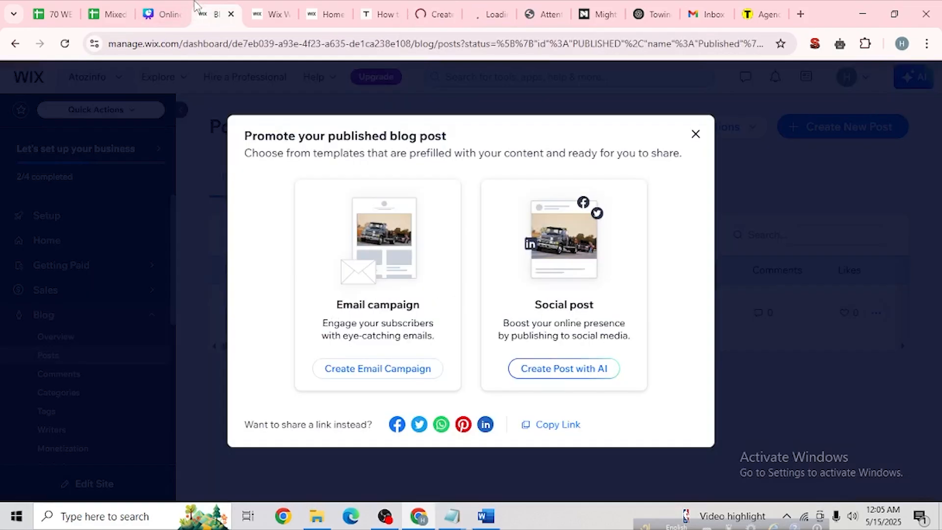
click(231, 15)
click(231, 15)
click(231, 15)
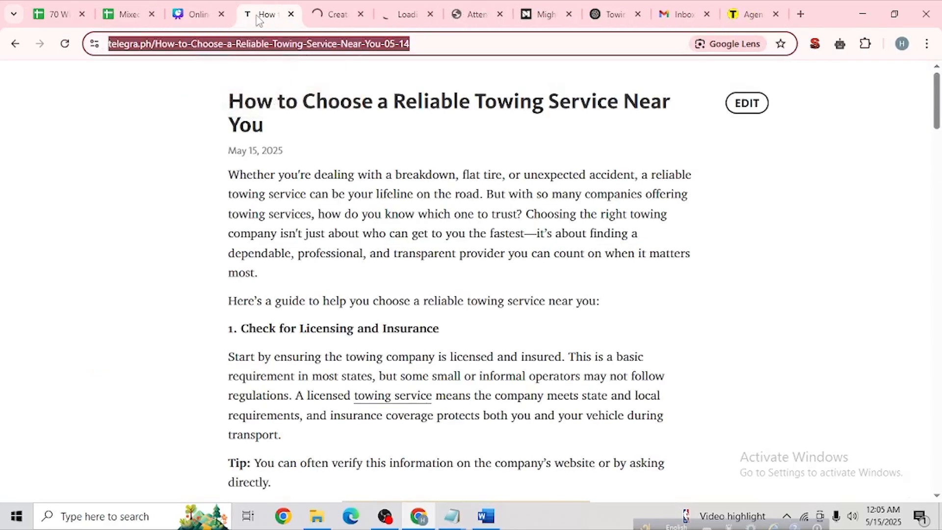
Step: Reopen the closed Wix blog home page and look through it for published posts
key(ctrl+shift+t)
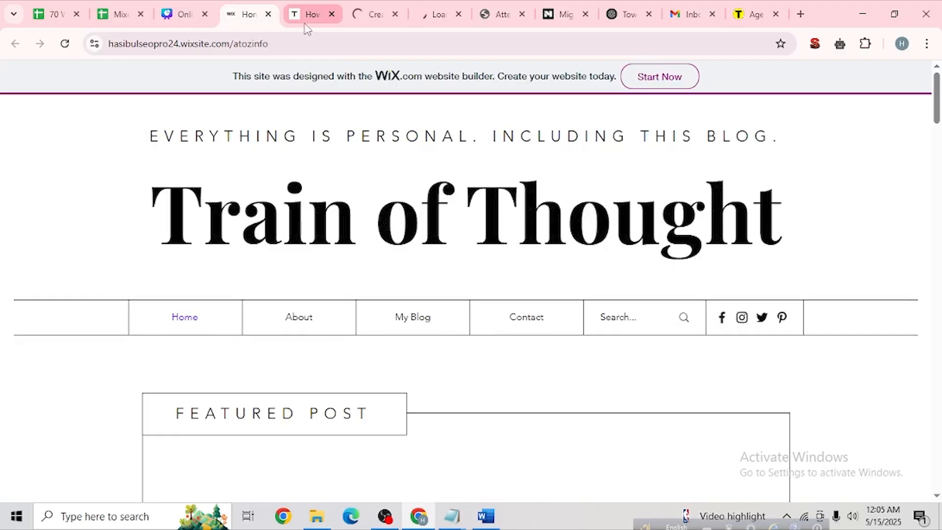
scroll(399, 269, down, 10)
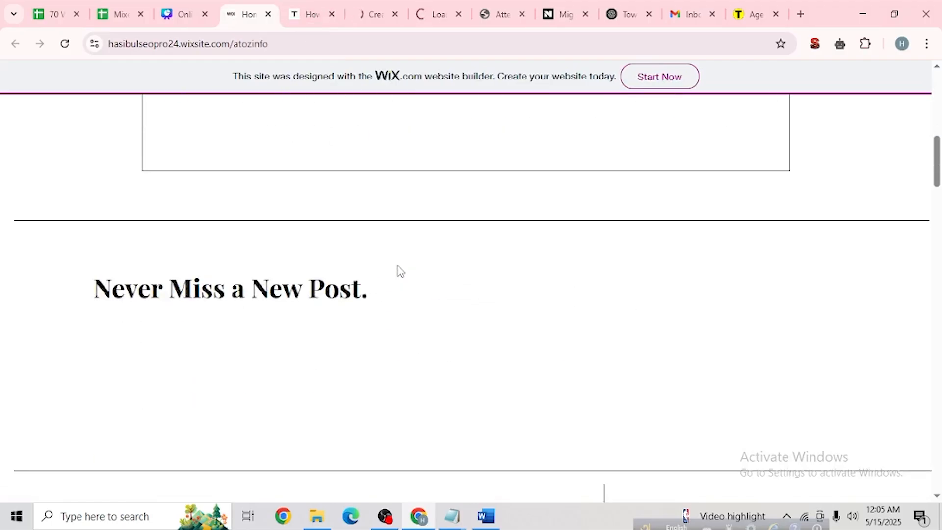
scroll(399, 269, down, 10)
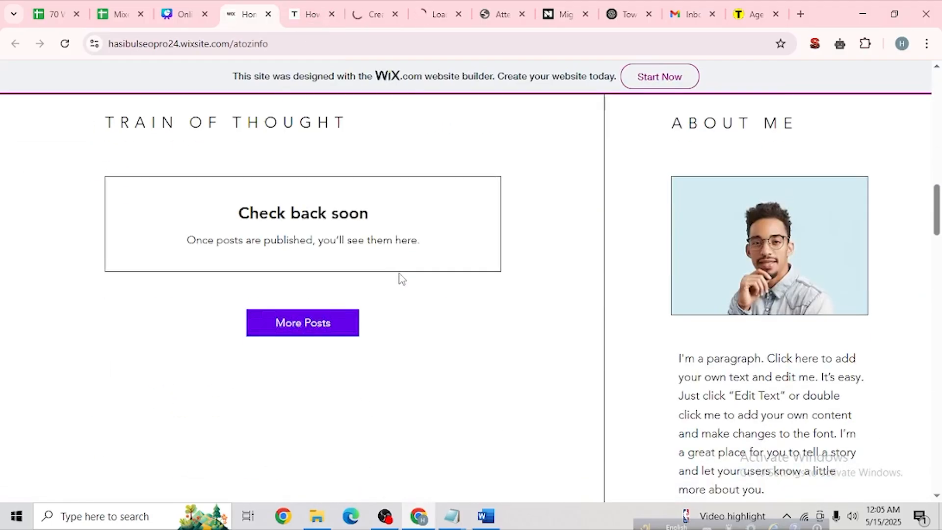
scroll(400, 275, up, 12)
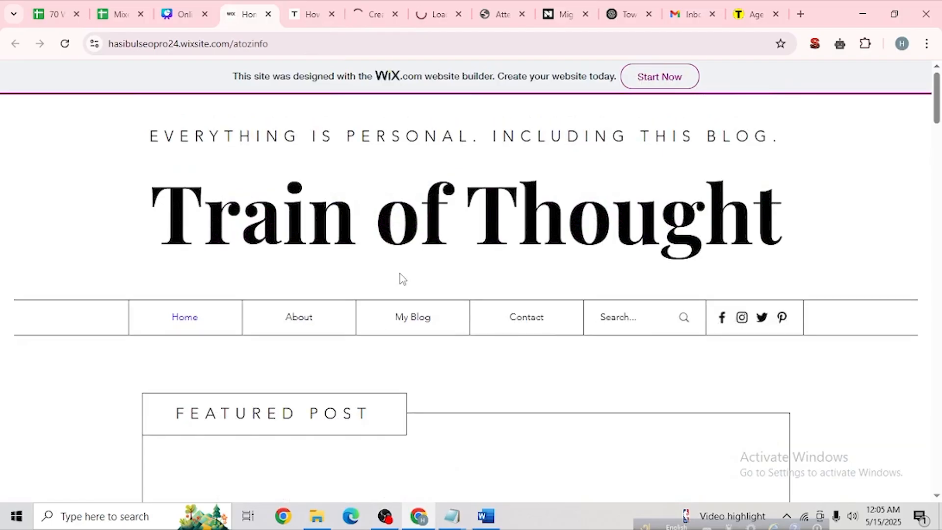
Step: Look through the Google apps list for Blogger in a new browser tab, and open Google Drive
click(800, 14)
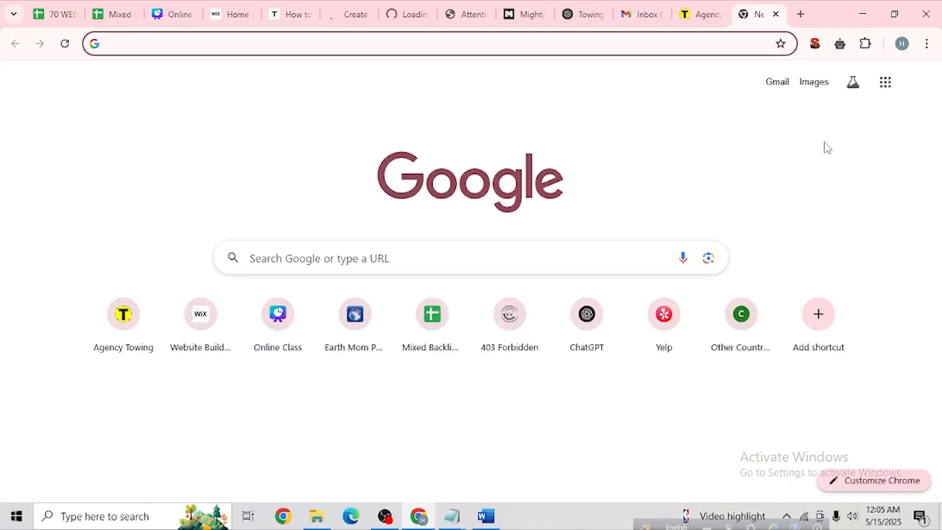
click(884, 85)
scroll(809, 248, down, 8)
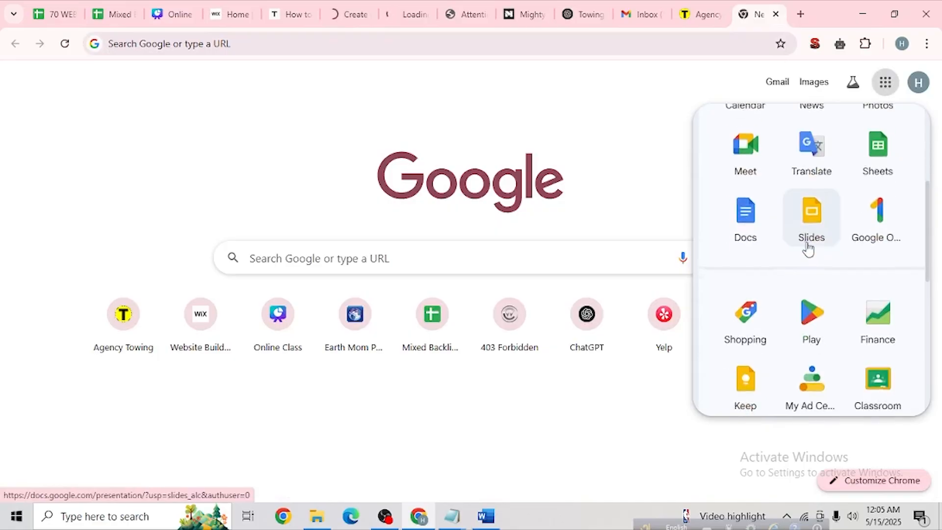
scroll(821, 308, down, 3)
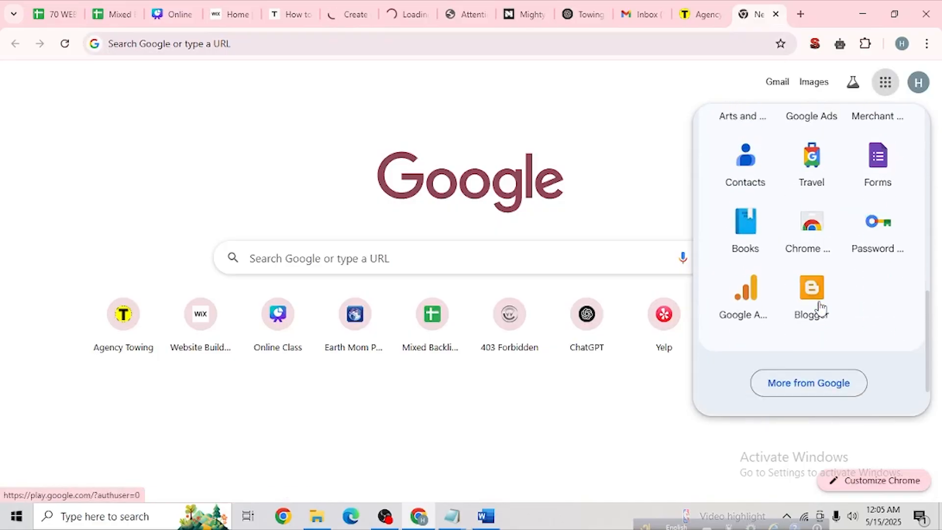
scroll(821, 308, up, 5)
scroll(821, 308, down, 1)
scroll(821, 305, up, 2)
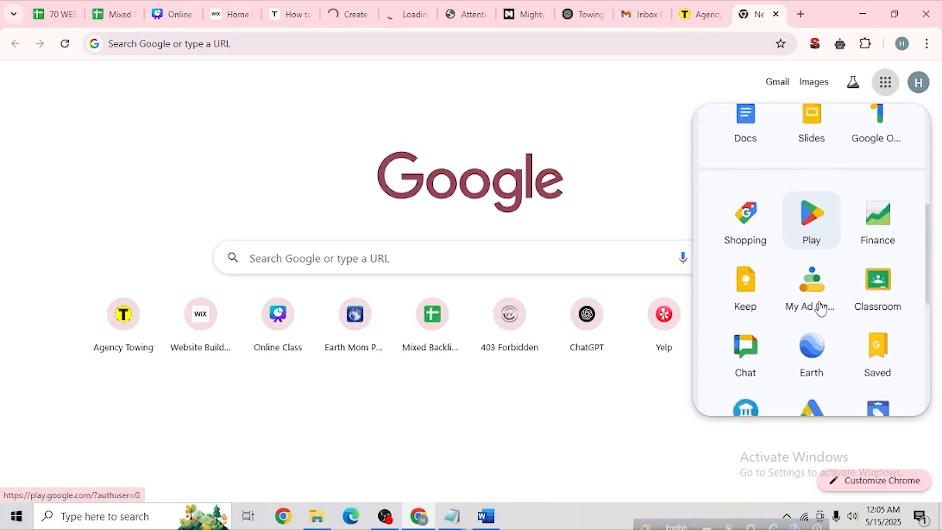
scroll(821, 307, down, 6)
scroll(825, 314, up, 3)
scroll(828, 317, up, 7)
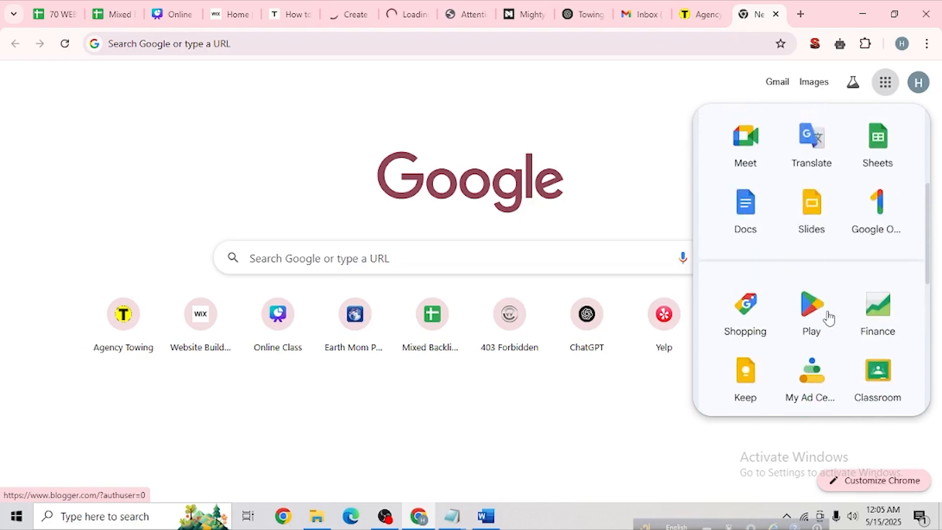
scroll(829, 317, up, 1)
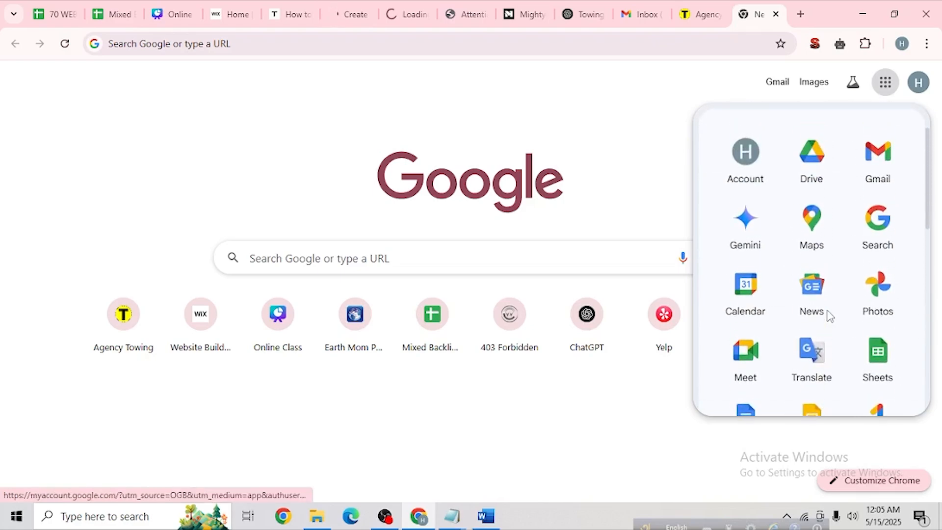
click(812, 164)
Step: Close the Wix blog home tab
click(405, 6)
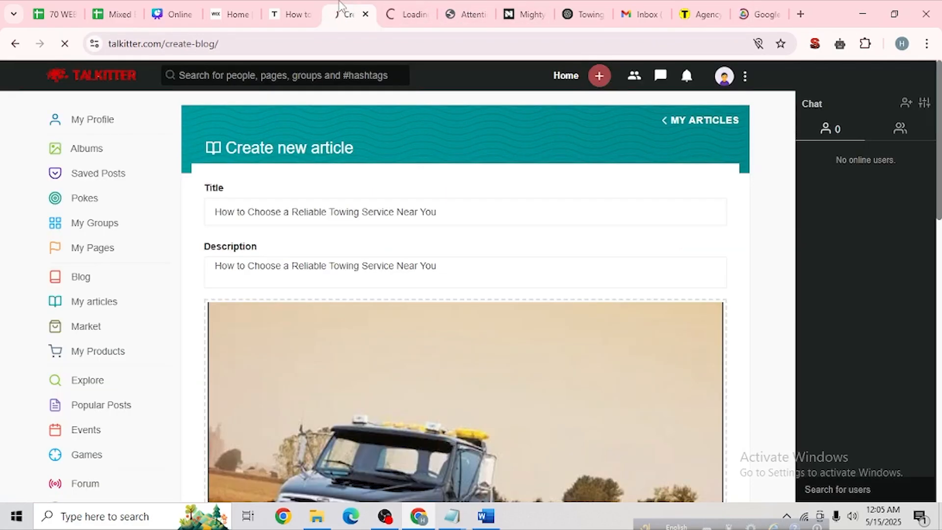
click(304, 6)
click(245, 15)
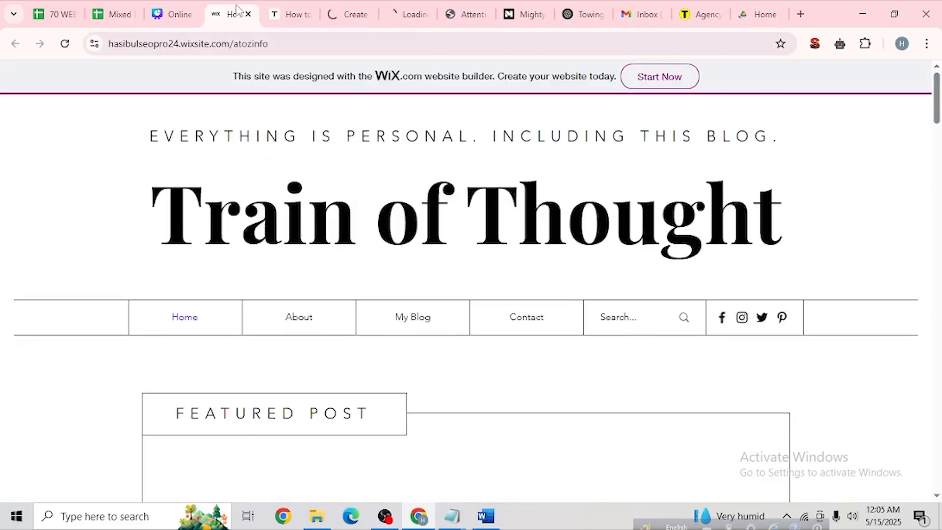
click(248, 14)
Step: Bring up the published Talkitter towing article and look through its opening sections and images
click(373, 7)
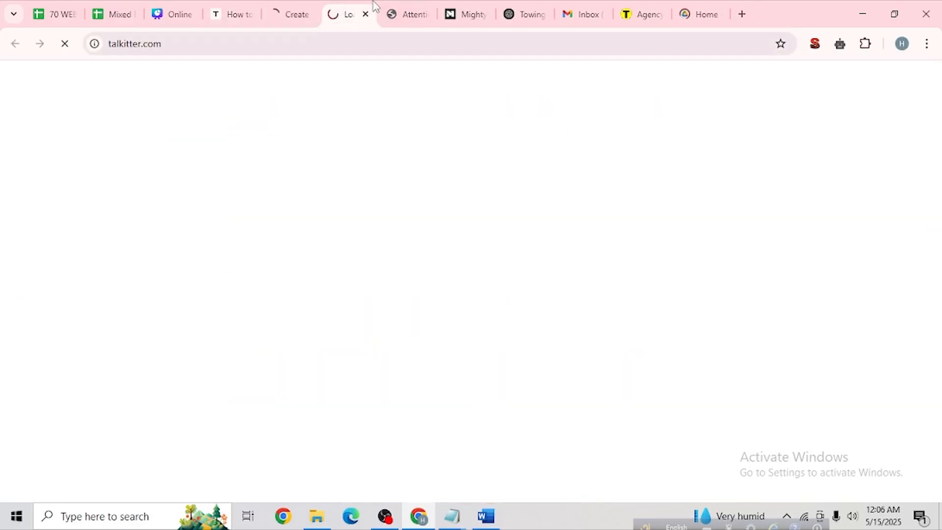
click(394, 7)
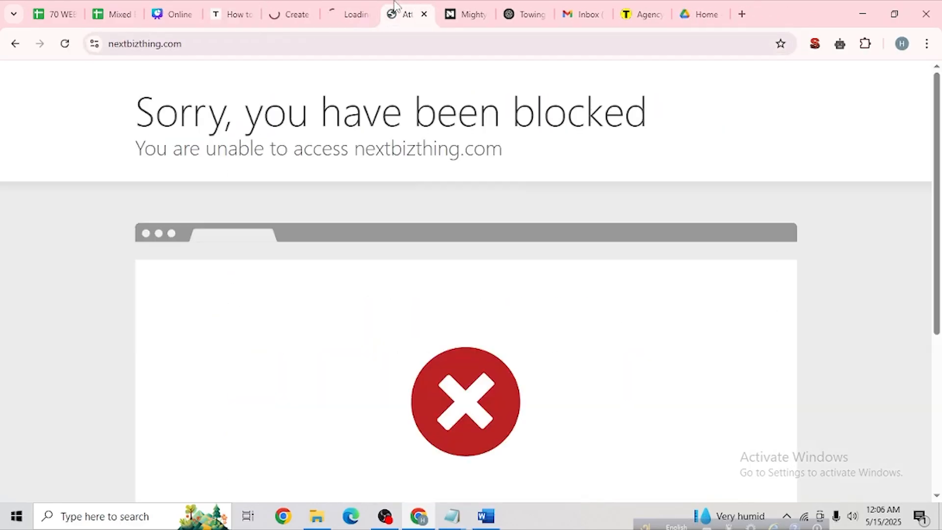
click(353, 7)
click(301, 3)
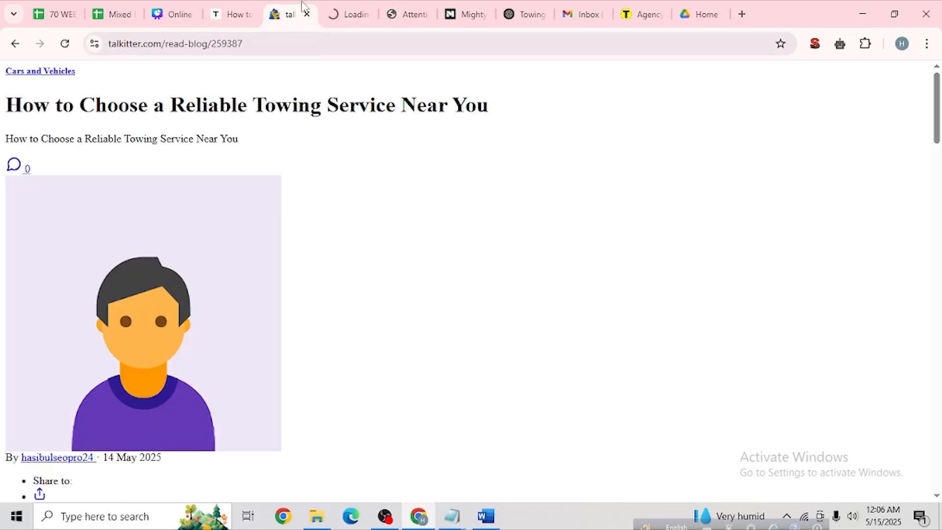
scroll(442, 311, down, 9)
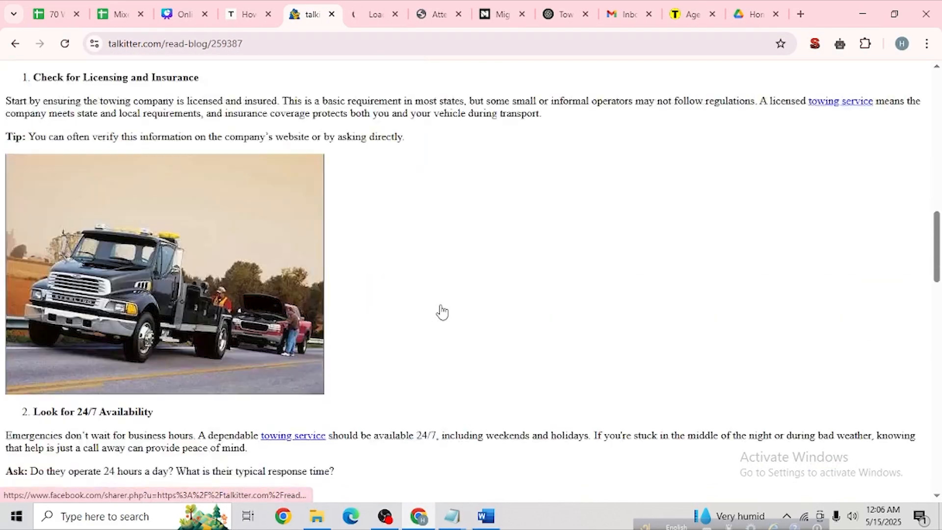
scroll(442, 311, up, 3)
scroll(442, 311, down, 1)
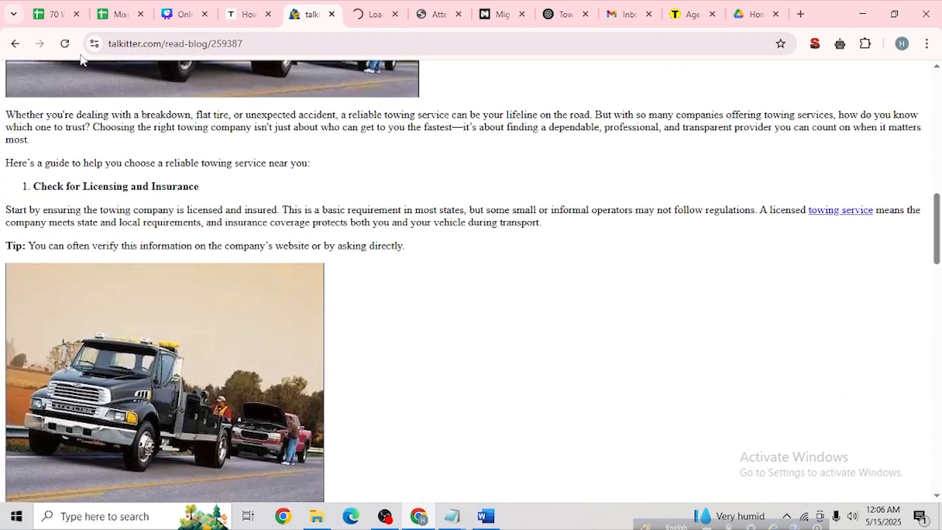
Step: Reload the published article, select its URL, and check the towing service links and the tags at the article's end
click(64, 44)
scroll(478, 319, up, 11)
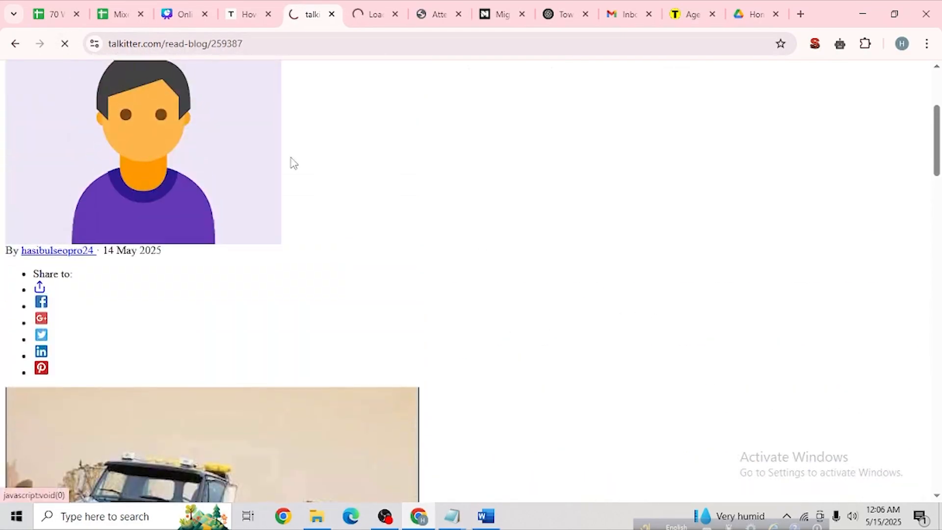
drag(243, 43, 108, 44)
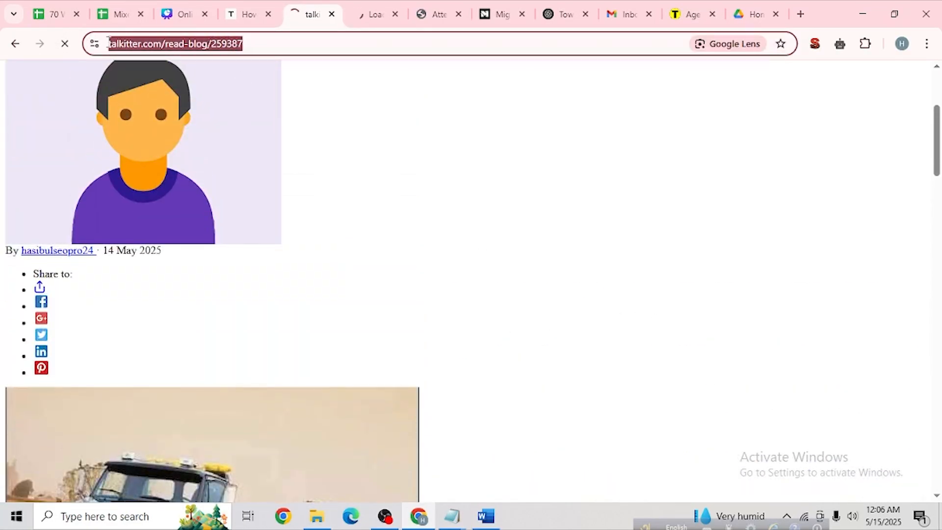
scroll(614, 339, down, 7)
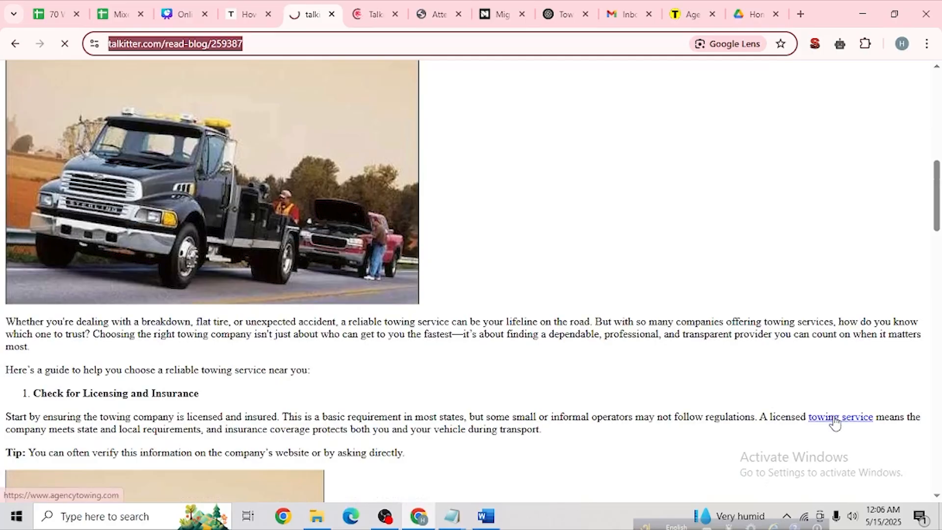
scroll(521, 387, down, 10)
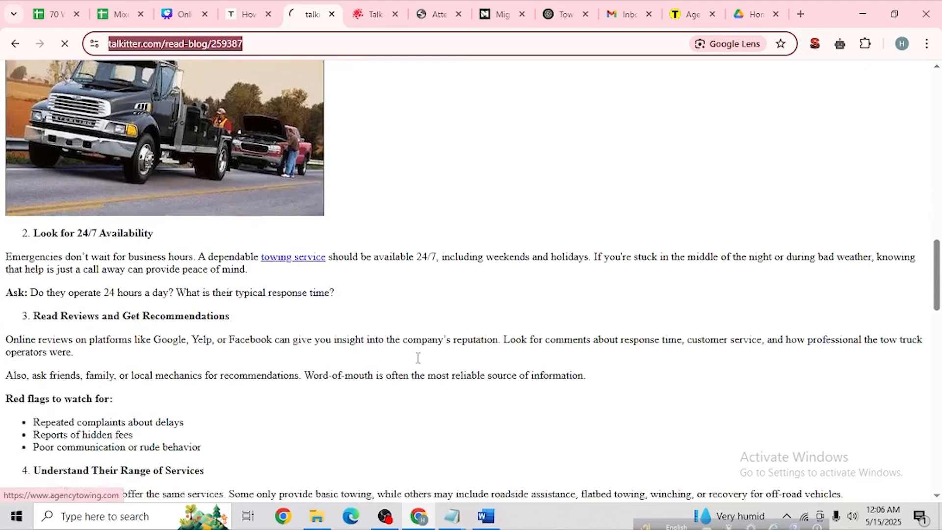
scroll(418, 358, down, 20)
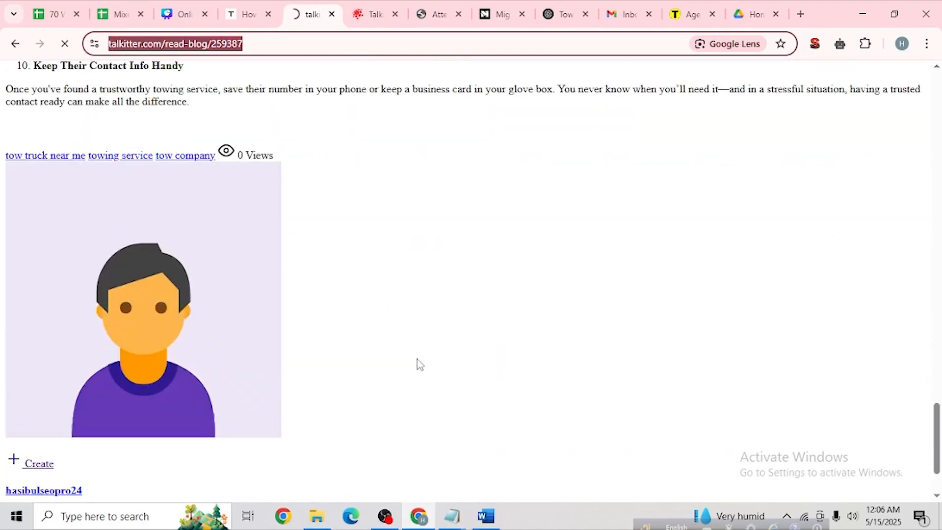
Step: On the Talkitter home page, dismiss the location request and open the Forum section
click(395, 8)
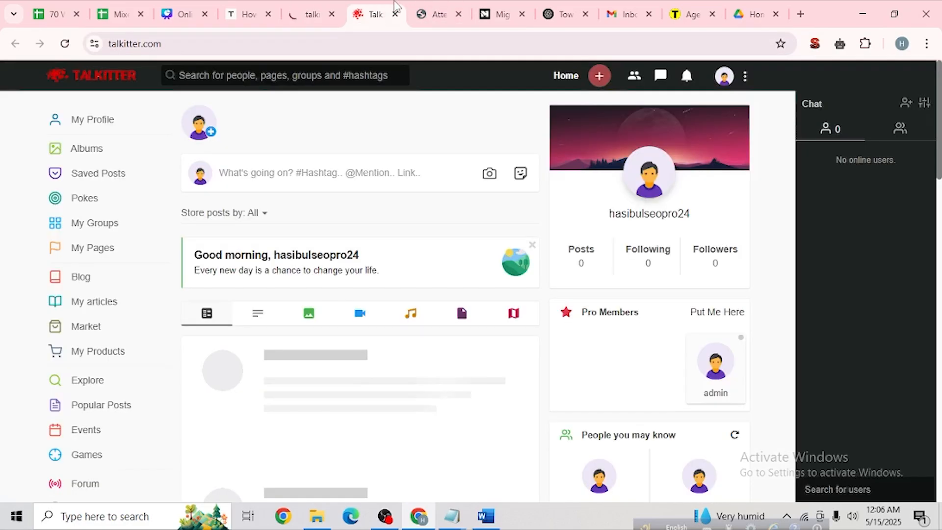
click(285, 77)
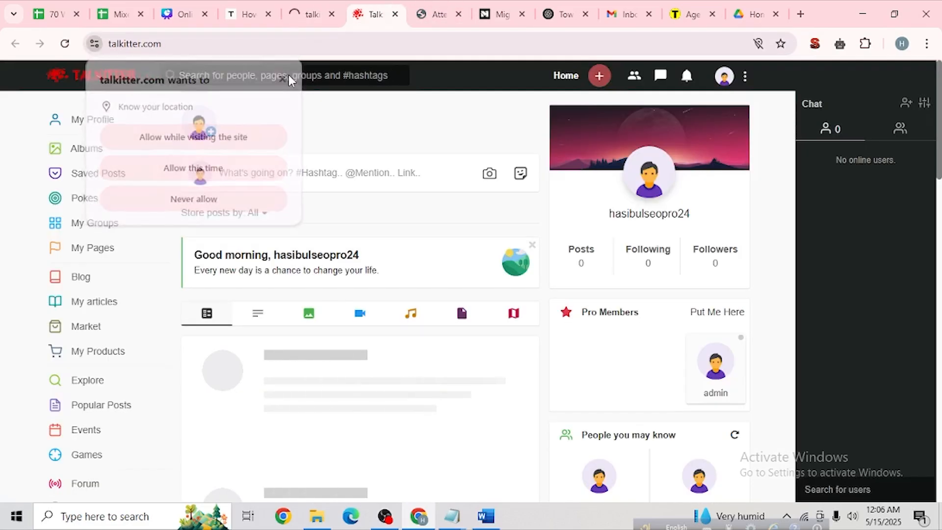
click(284, 171)
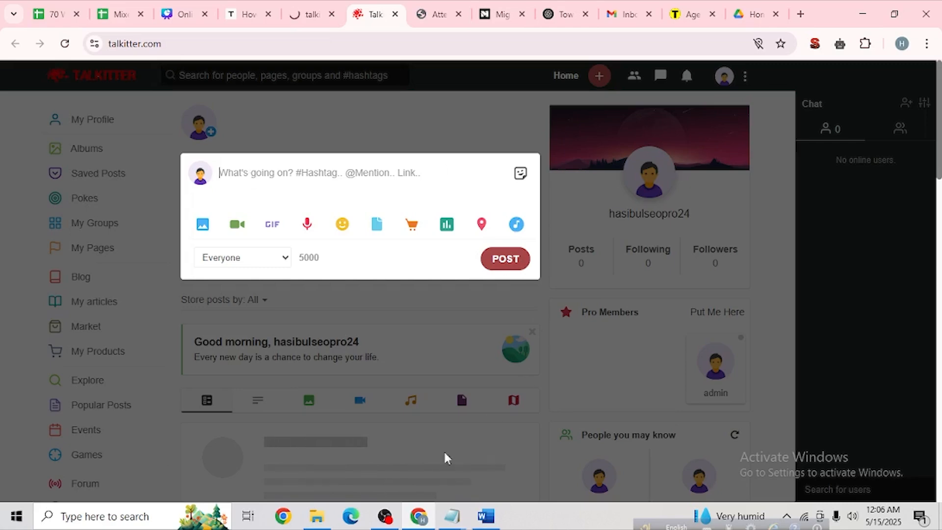
click(386, 516)
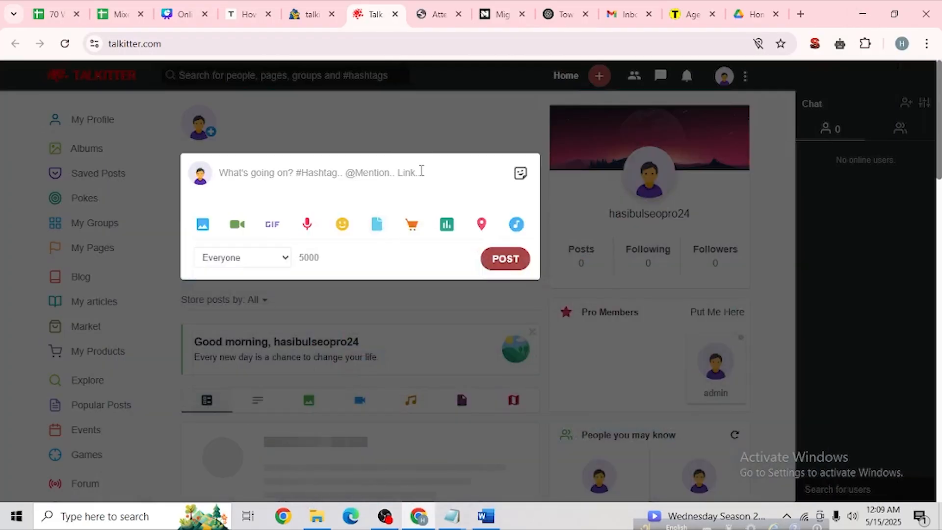
click(558, 195)
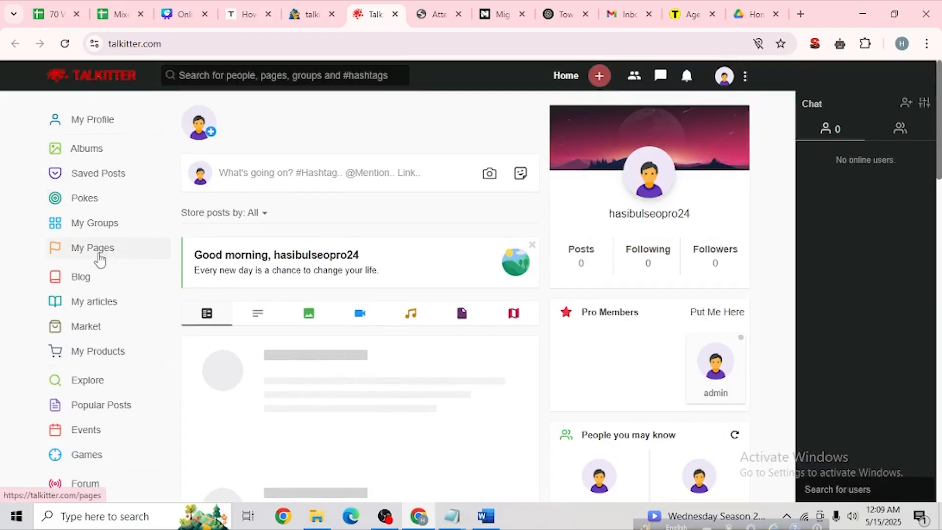
scroll(99, 255, down, 3)
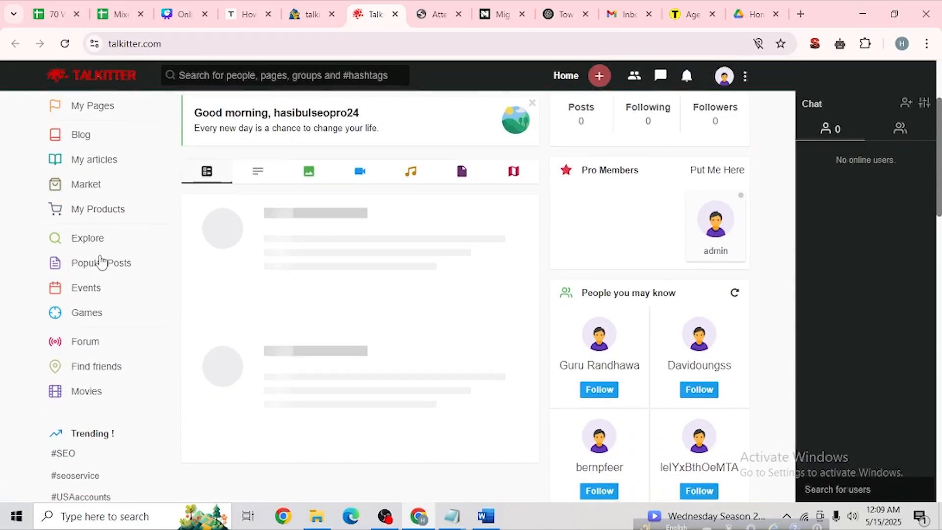
scroll(99, 260, down, 1)
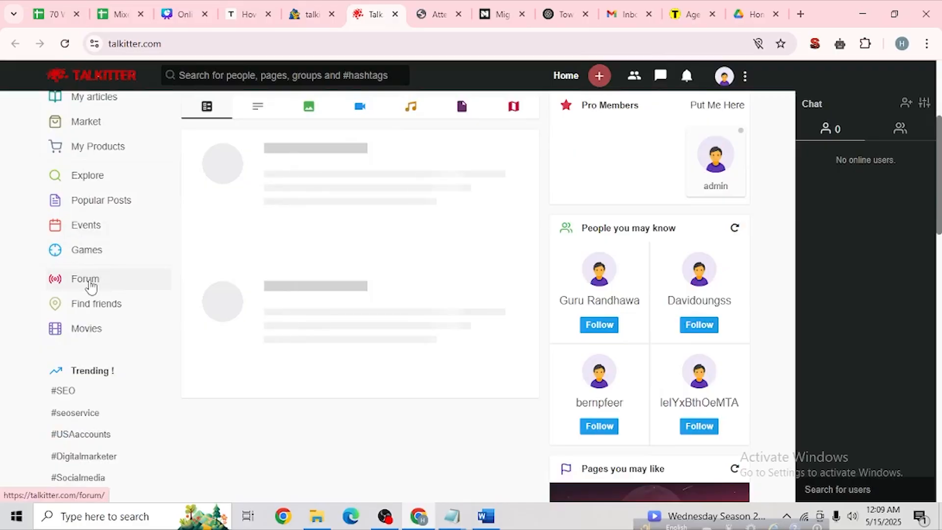
click(90, 283)
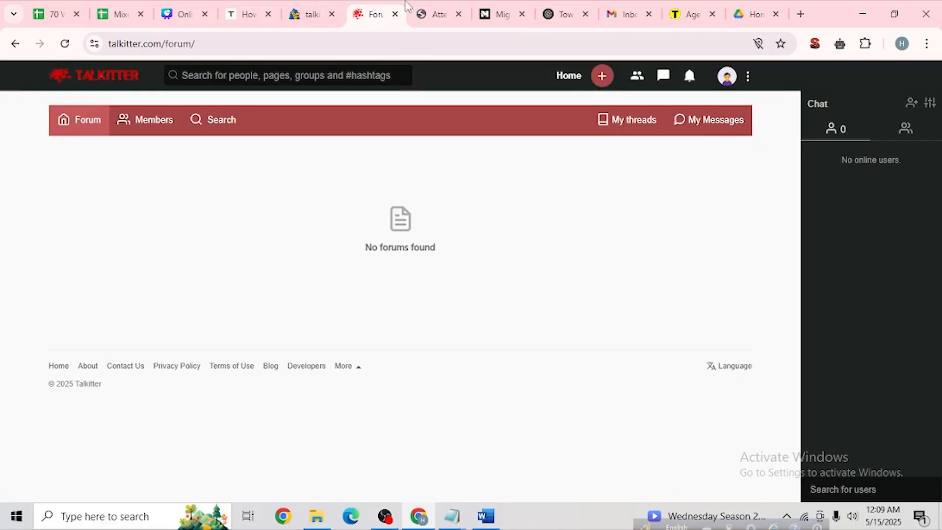
Step: Close the Talkitter forum tab and the published Talkitter article tab
click(434, 14)
click(391, 6)
click(396, 14)
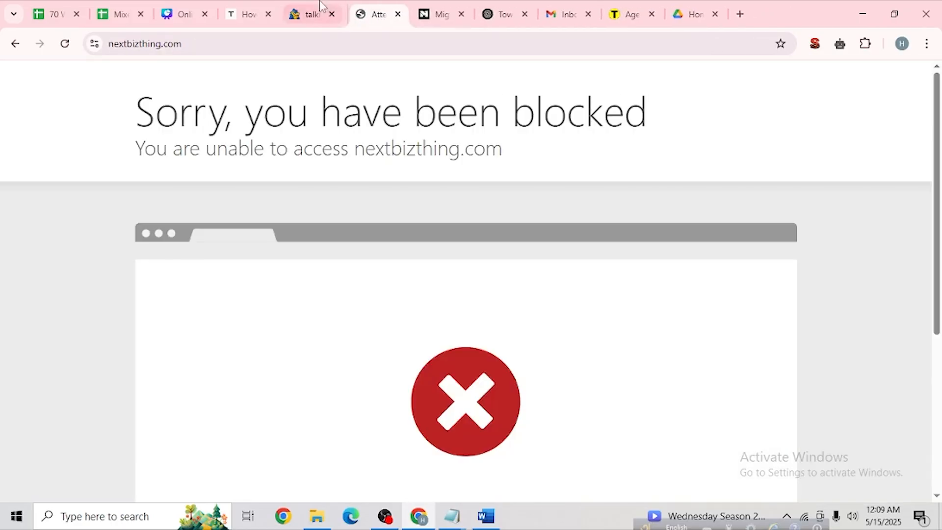
click(323, 12)
click(332, 14)
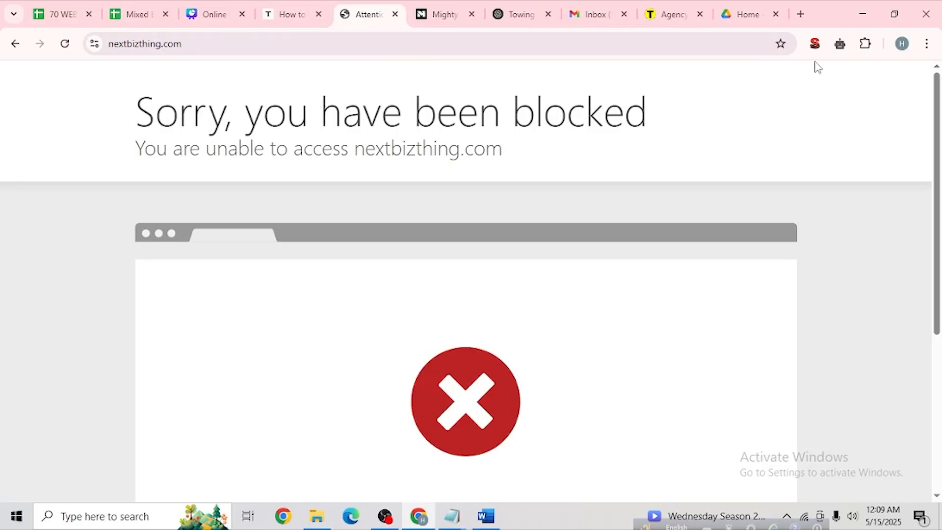
Step: Agree to the Urban VPN data-sharing terms and connect the VPN to United States (USA)
click(840, 49)
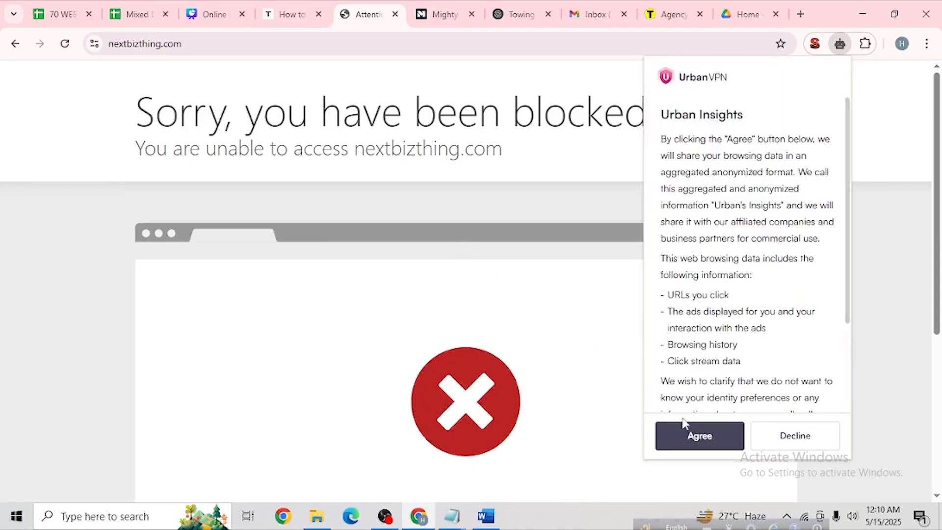
click(698, 442)
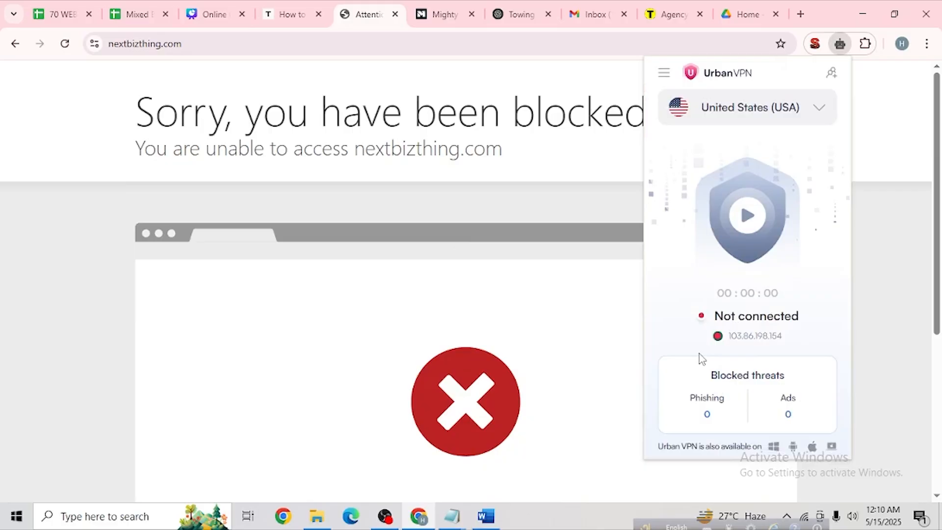
click(746, 220)
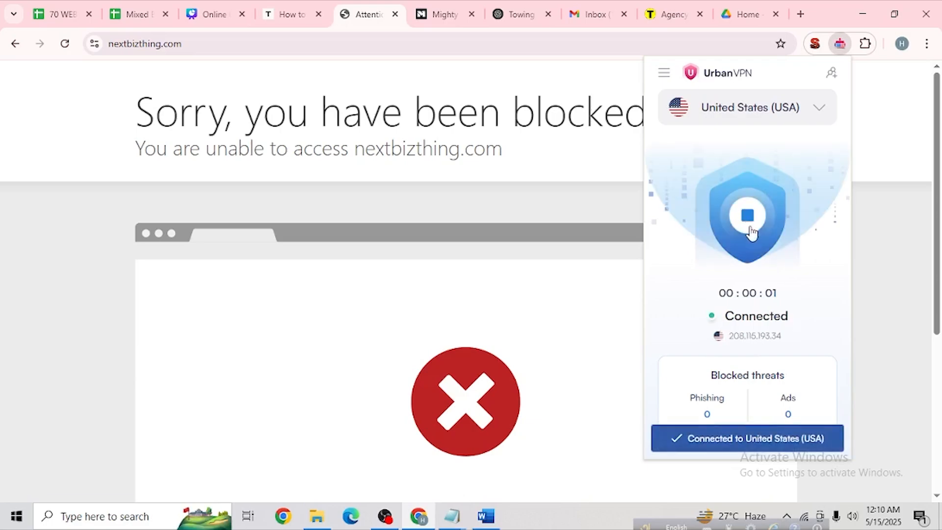
Step: Copy the Google account's e-mail address from Gmail and reload the nextbizthing.com page
click(595, 14)
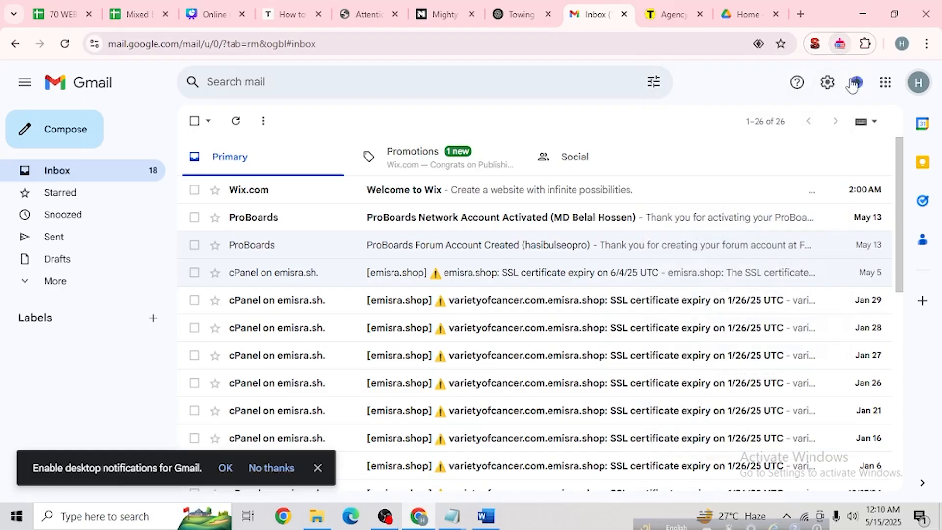
click(919, 82)
key(ctrl+c)
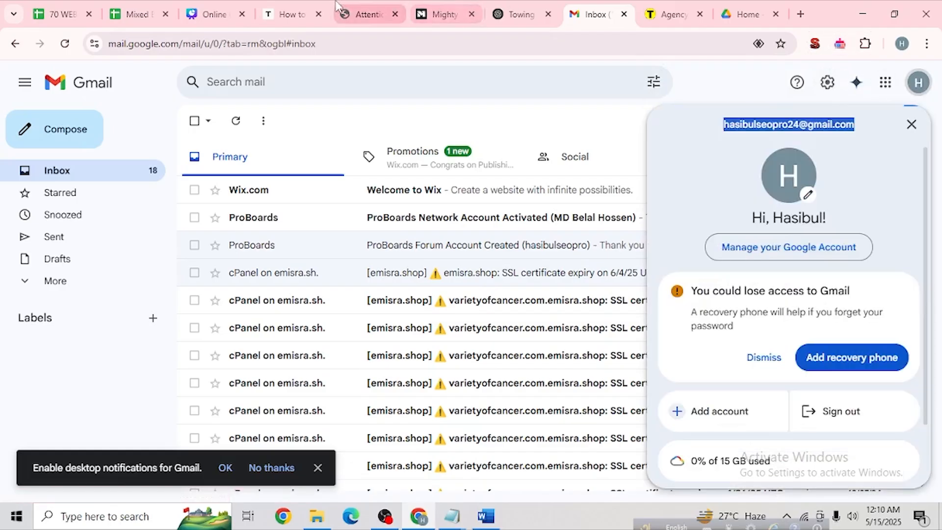
click(355, 7)
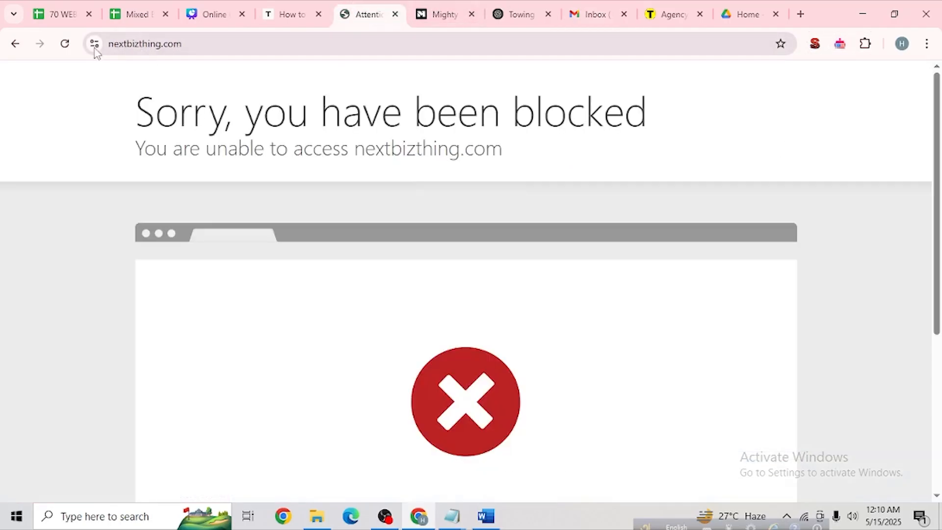
click(66, 46)
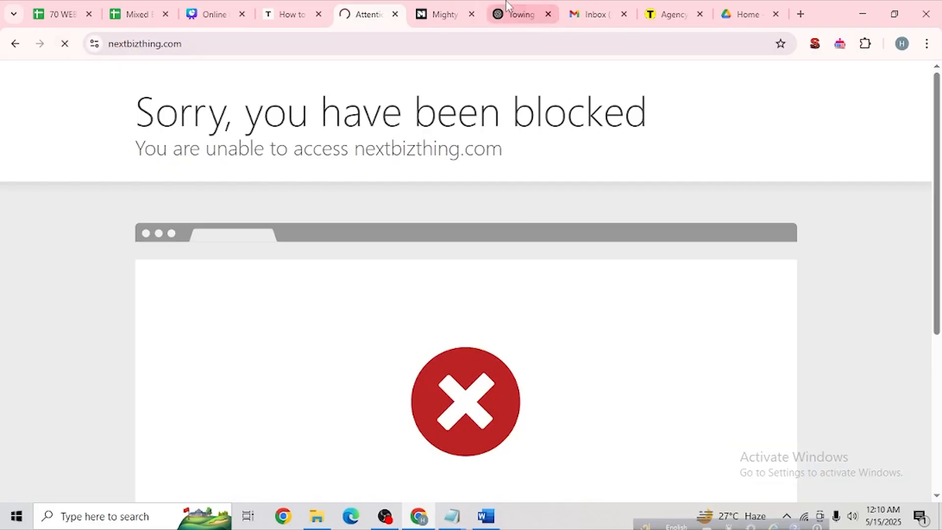
Step: Close the ChatGPT towing article tab and return to the nextbizthing.com tab
click(522, 15)
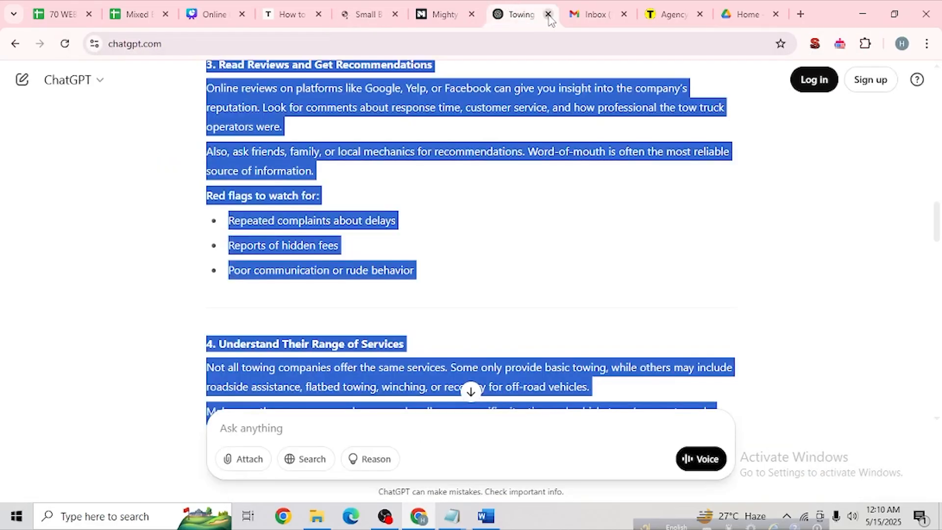
click(549, 15)
click(367, 7)
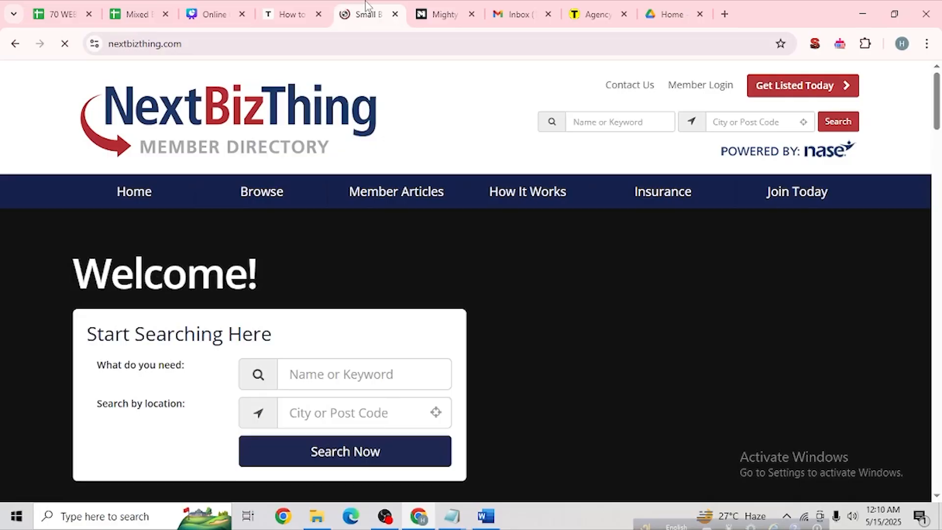
Step: From the member login page, choose to list a local business and start a listing on the free Basic plan
click(703, 90)
scroll(526, 238, down, 2)
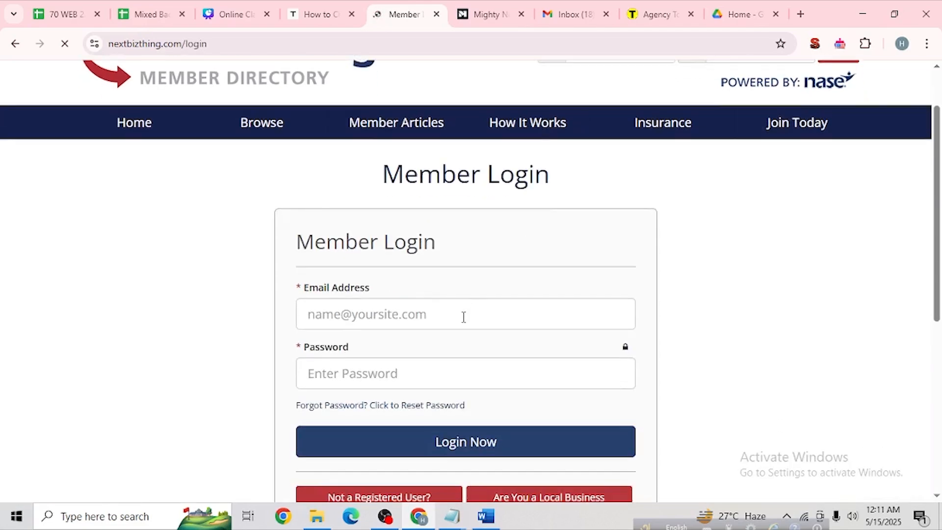
scroll(470, 306, down, 3)
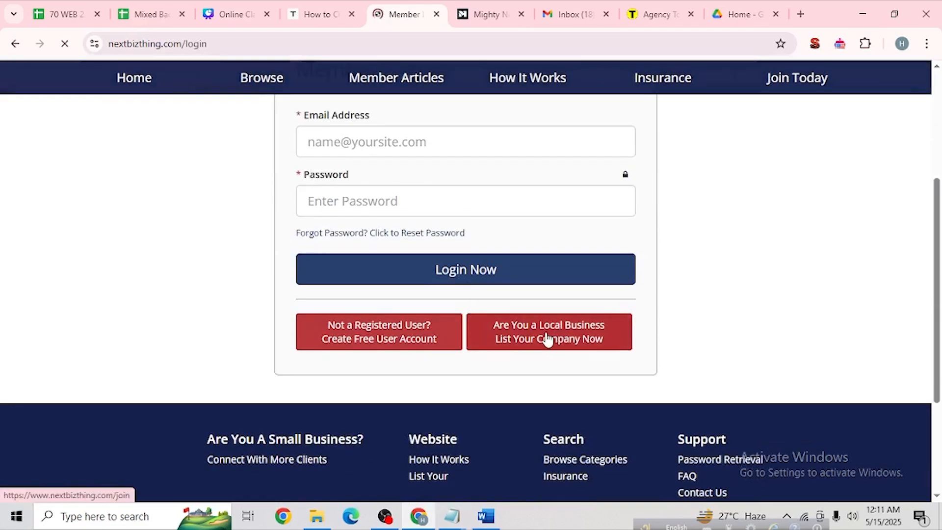
click(549, 338)
scroll(545, 337, down, 4)
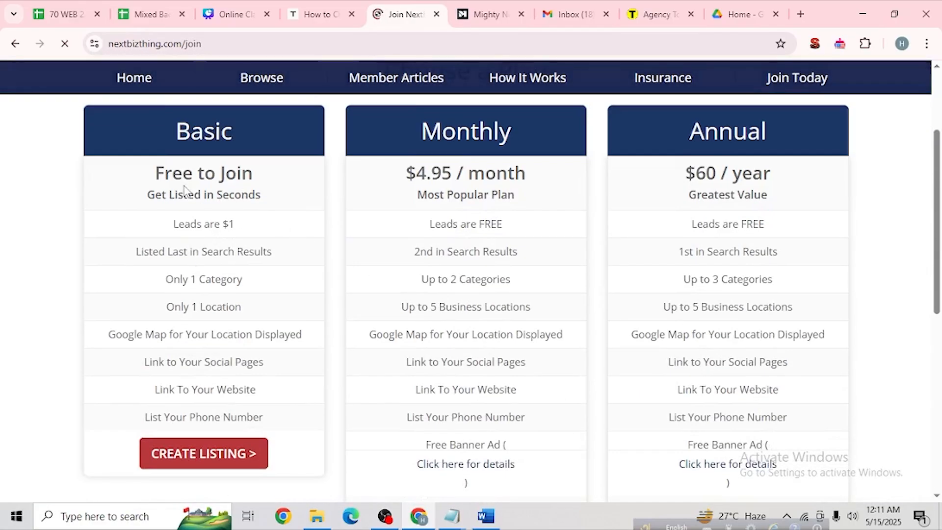
scroll(290, 274, down, 2)
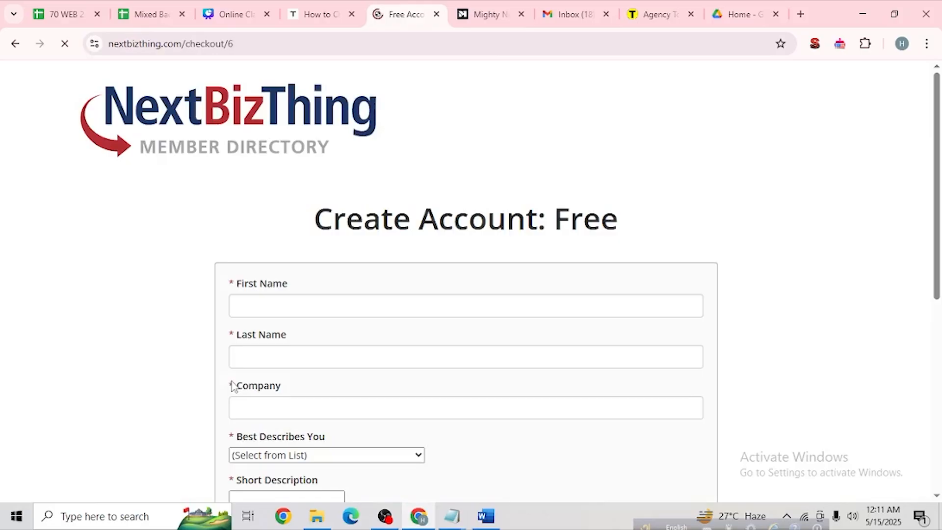
Step: Fill in the name and company fields with the saved Agency Towing details and choose Business Support, Supplies and Services as the best description
click(300, 307)
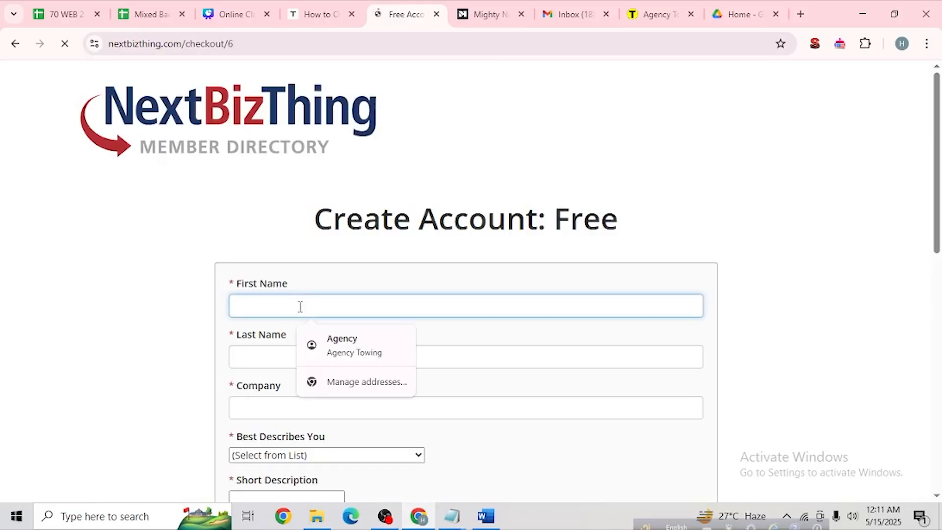
click(339, 344)
scroll(322, 284, down, 3)
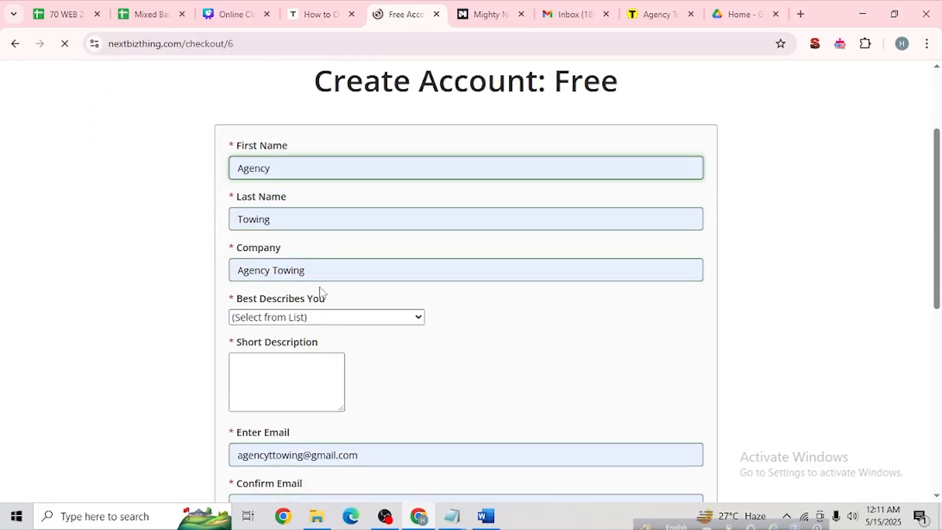
click(321, 274)
click(269, 317)
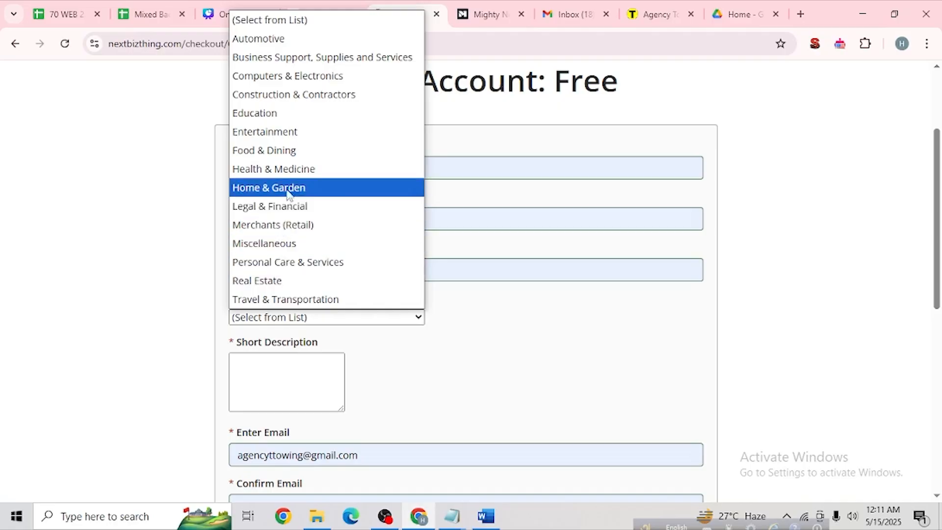
click(312, 57)
scroll(288, 344, down, 1)
click(288, 317)
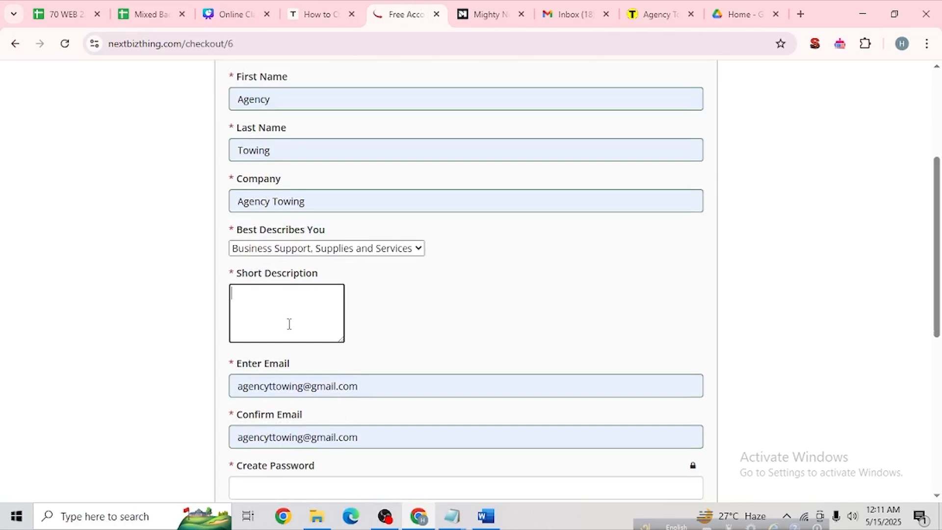
Step: Replace the autofilled addresses in Enter Email and Confirm Email with the copied Google account e-mail address
click(358, 386)
drag(358, 386, 241, 389)
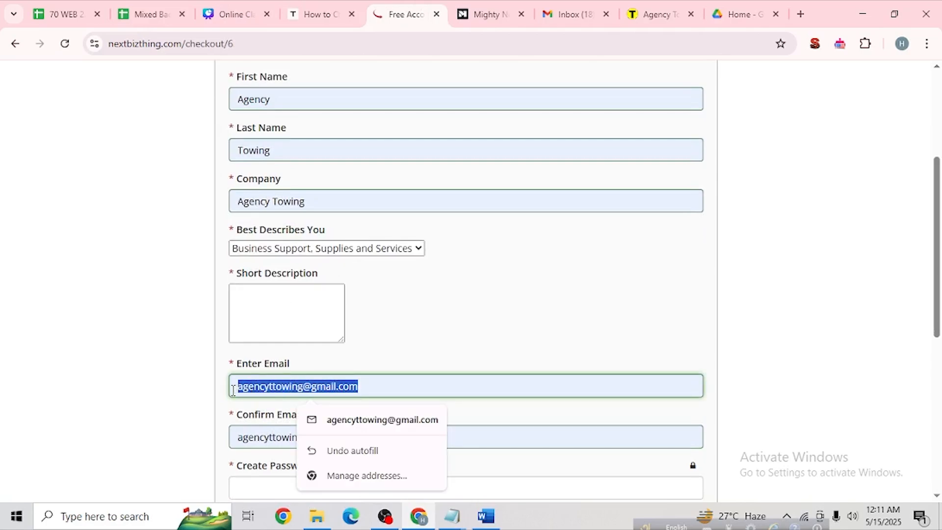
key(ctrl+v)
click(235, 438)
key(ctrl+a)
key(ctrl+v)
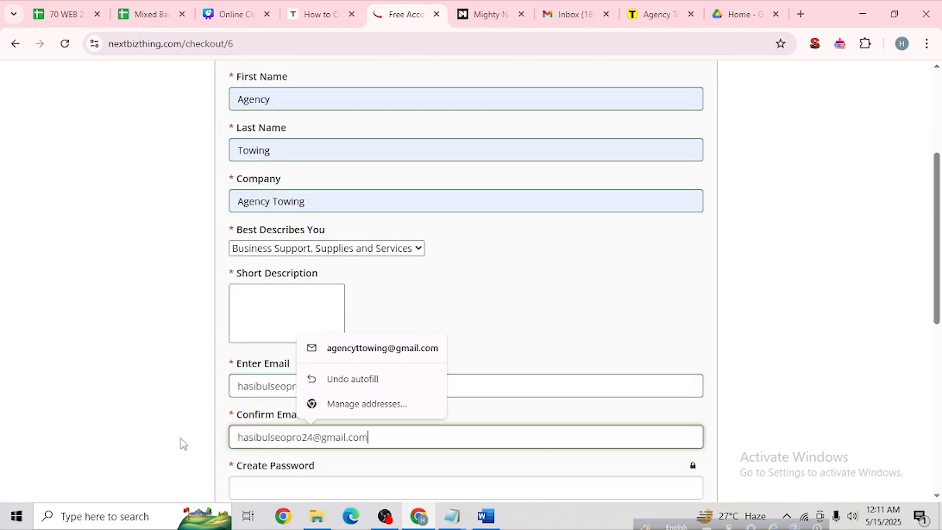
Step: Enter the account password in the Create Password and Confirm Password fields
click(251, 385)
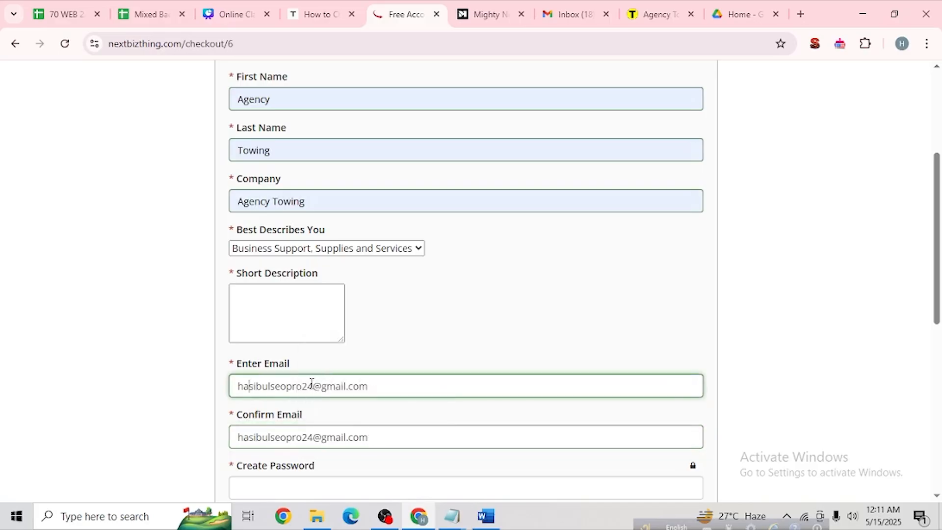
drag(322, 391, 231, 388)
key(ctrl+c)
click(265, 488)
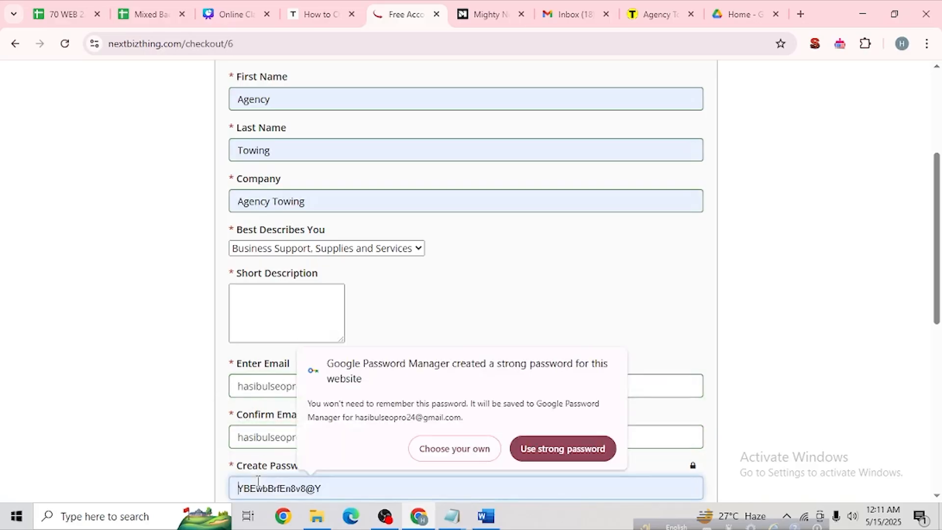
key(ctrl+v)
scroll(284, 339, down, 4)
click(284, 332)
key(ctrl+v)
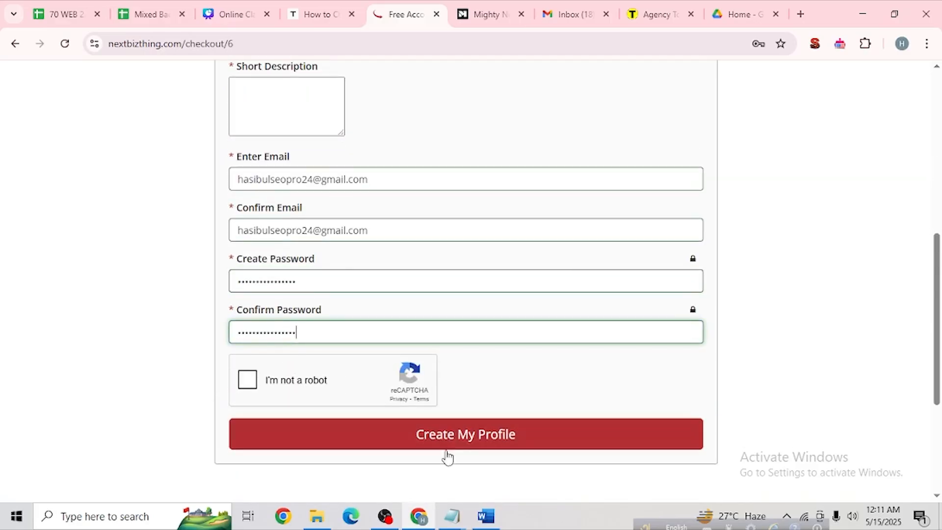
Step: Copy the Agency Towing business description from the Web 2.0 backlinks requirement note in Notepad into the signup form's Short Description
mouse_move(464, 521)
click(505, 471)
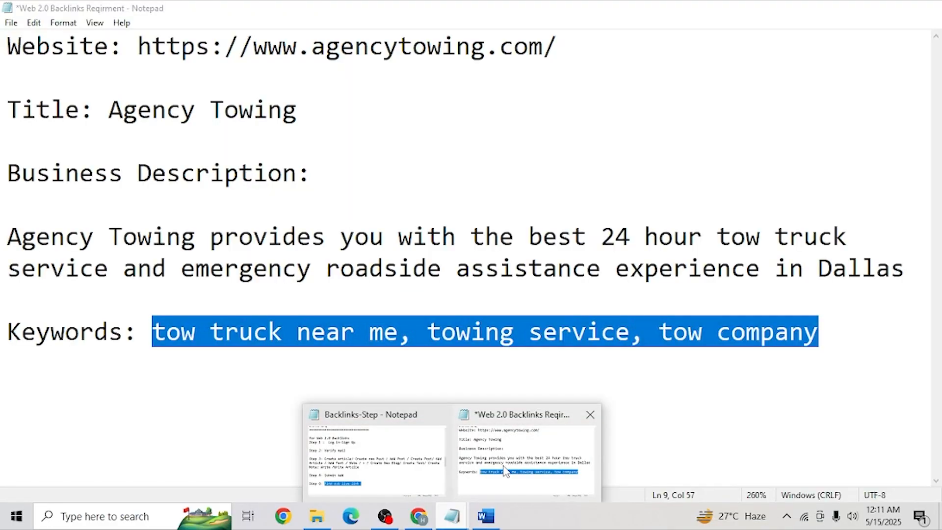
drag(5, 234, 908, 269)
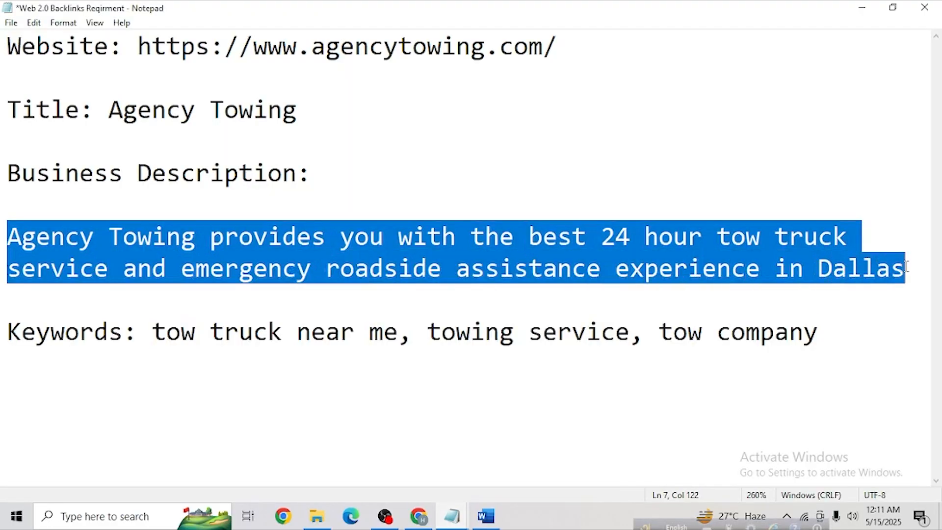
click(862, 7)
click(385, 428)
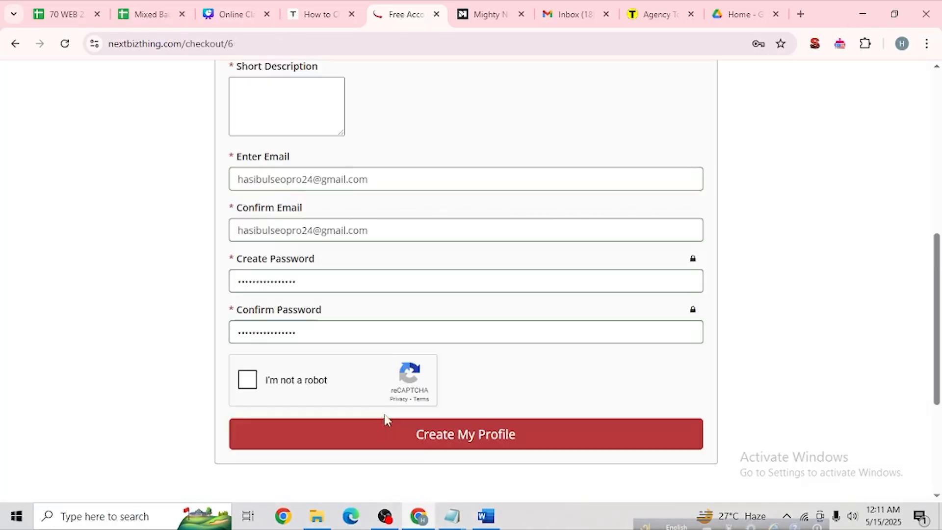
click(295, 113)
key(ctrl+v)
Step: Pass the reCAPTCHA check, create the profile and continue to the account dashboard
click(263, 379)
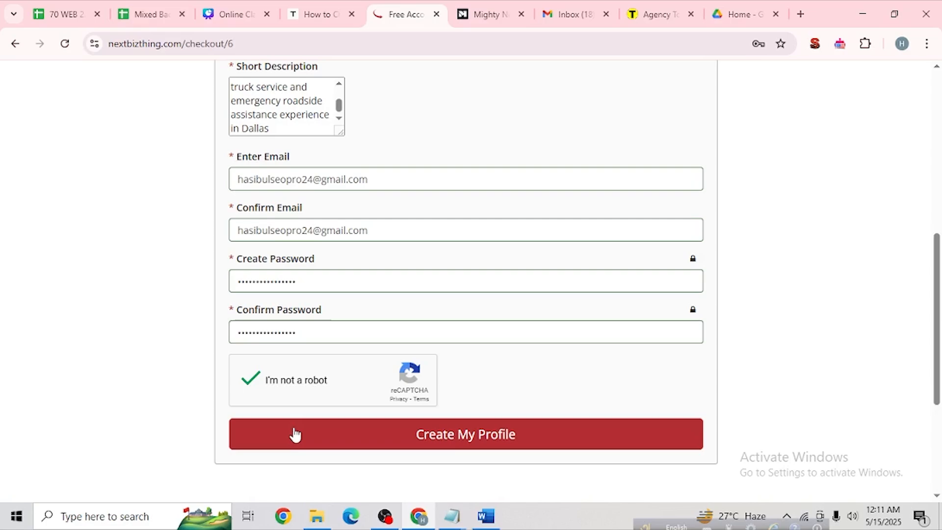
click(295, 434)
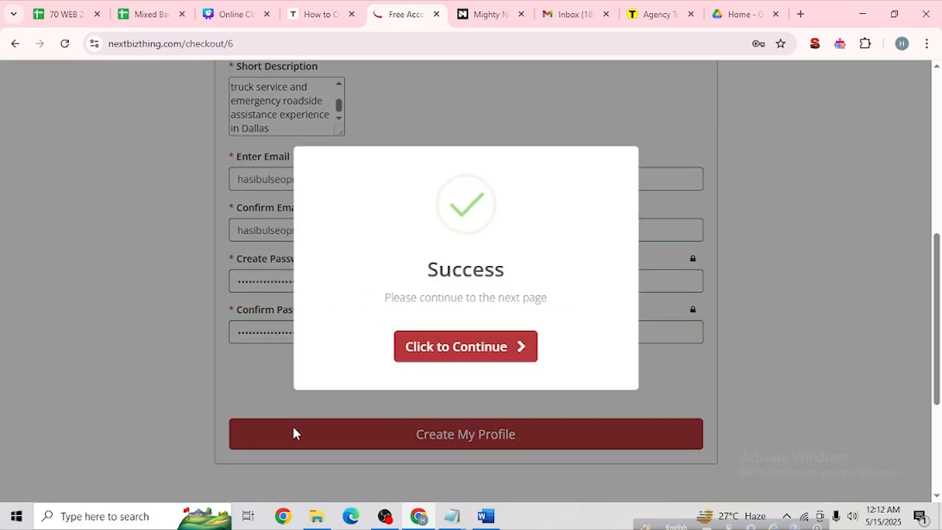
click(492, 363)
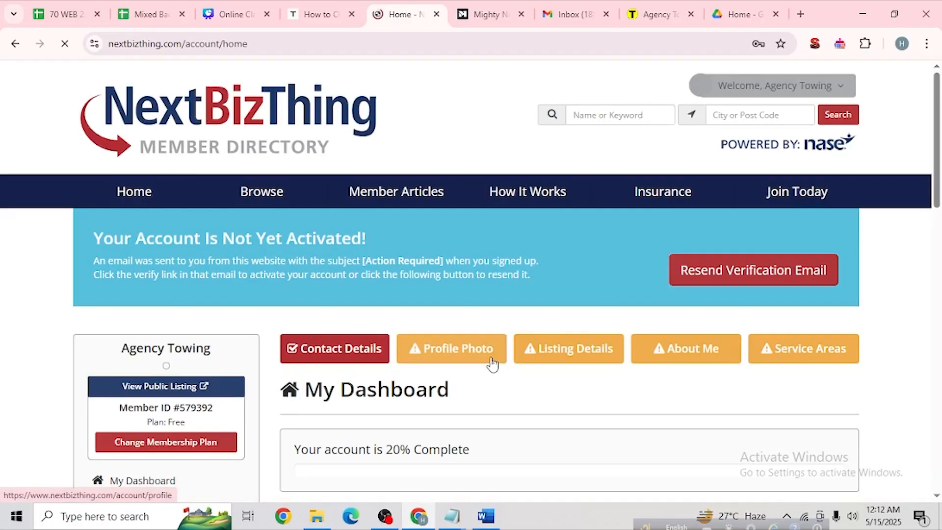
scroll(491, 366, down, 1)
scroll(492, 367, down, 1)
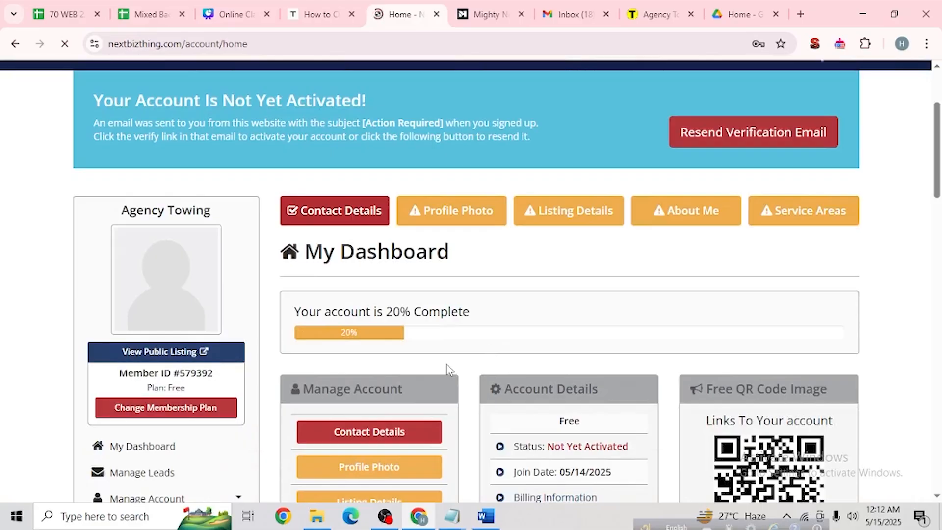
Step: Look for the NextBizThing verification e-mail in Gmail's Inbox, Spam and All Mail
click(569, 15)
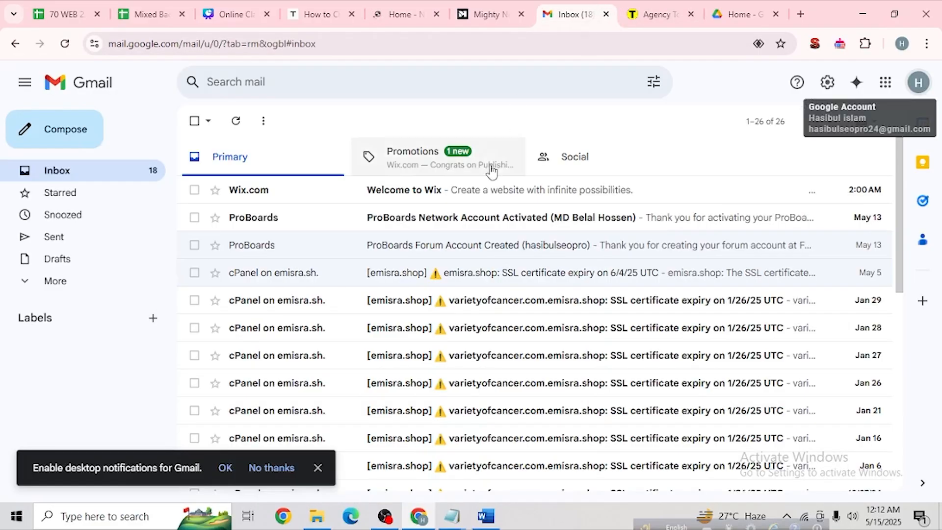
click(78, 280)
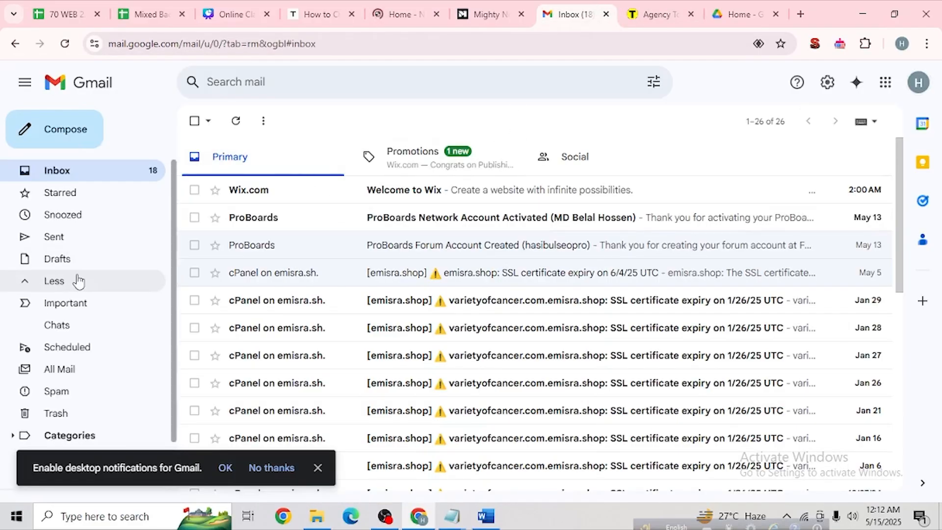
click(74, 391)
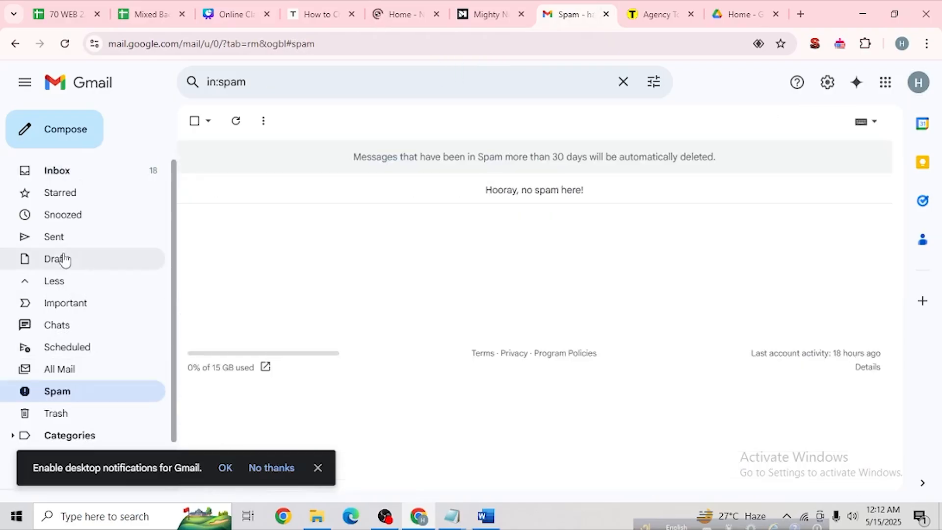
click(94, 175)
click(56, 280)
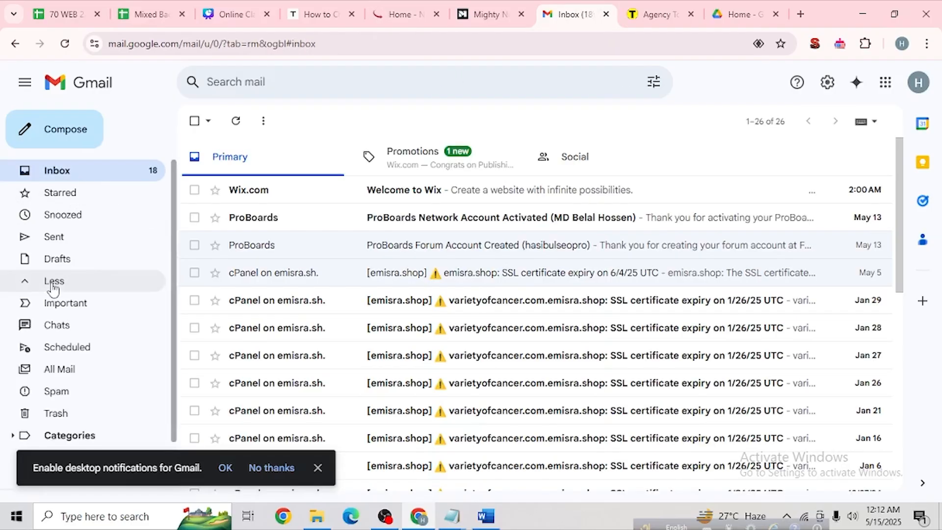
click(57, 372)
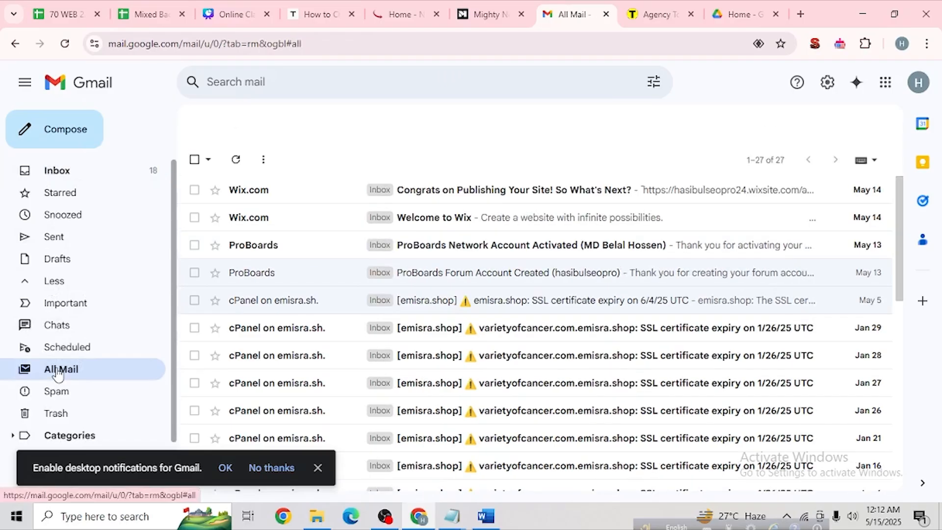
click(76, 181)
Step: Return to the NextBizThing dashboard and open the form for a new member article
click(407, 5)
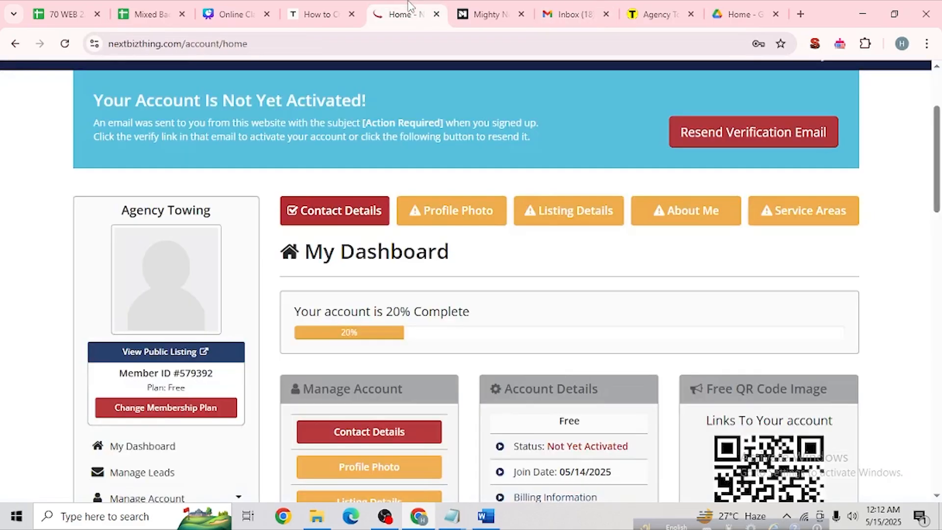
scroll(149, 262, down, 2)
scroll(151, 264, up, 1)
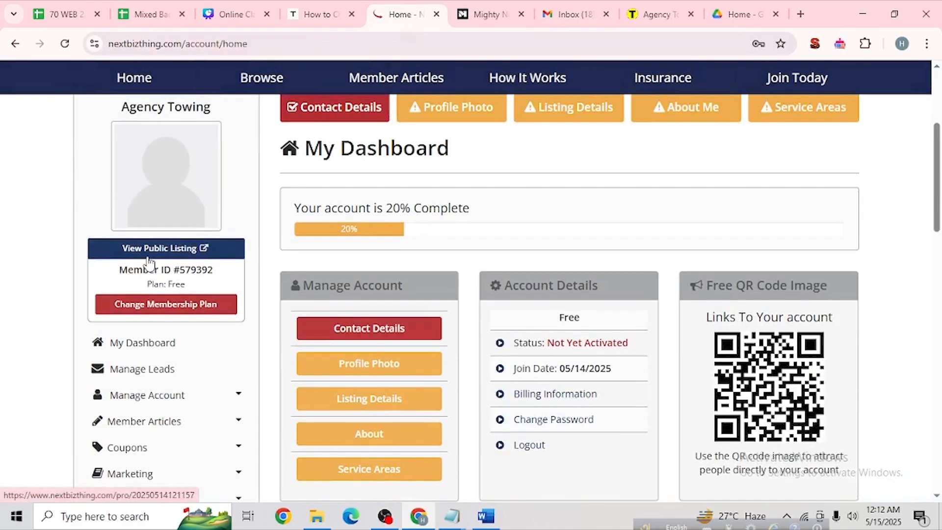
scroll(152, 264, down, 2)
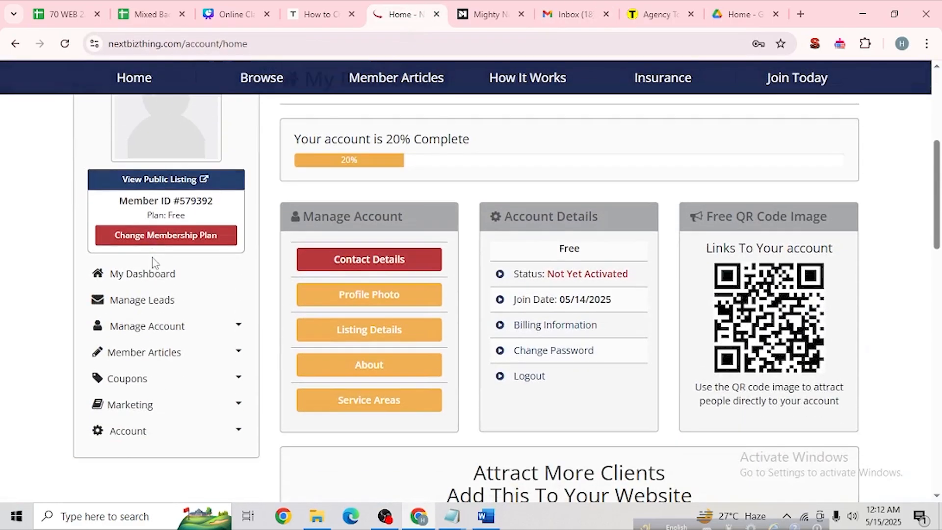
scroll(154, 263, up, 1)
scroll(162, 295, down, 2)
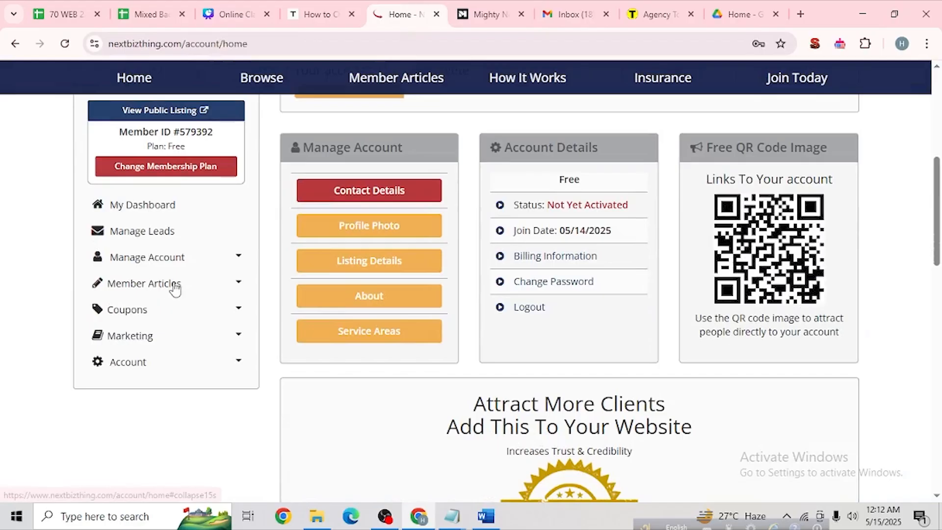
click(231, 289)
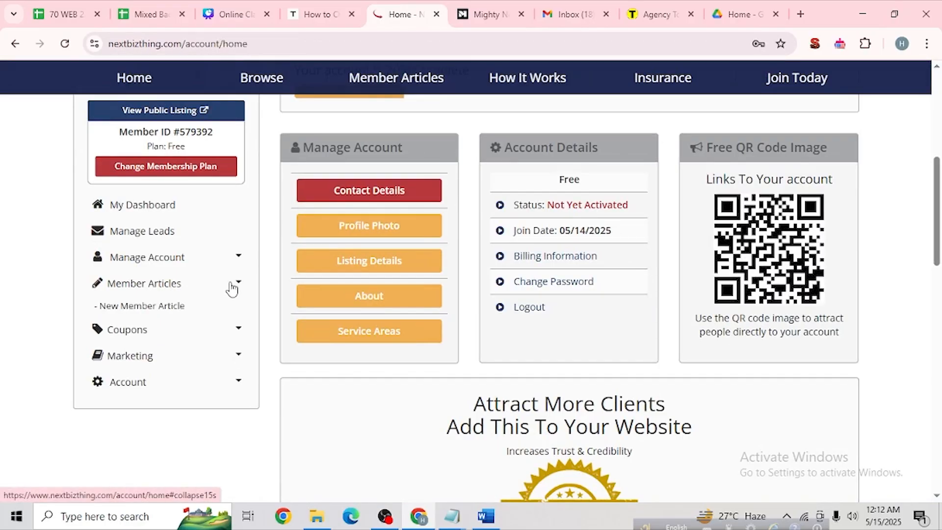
click(237, 328)
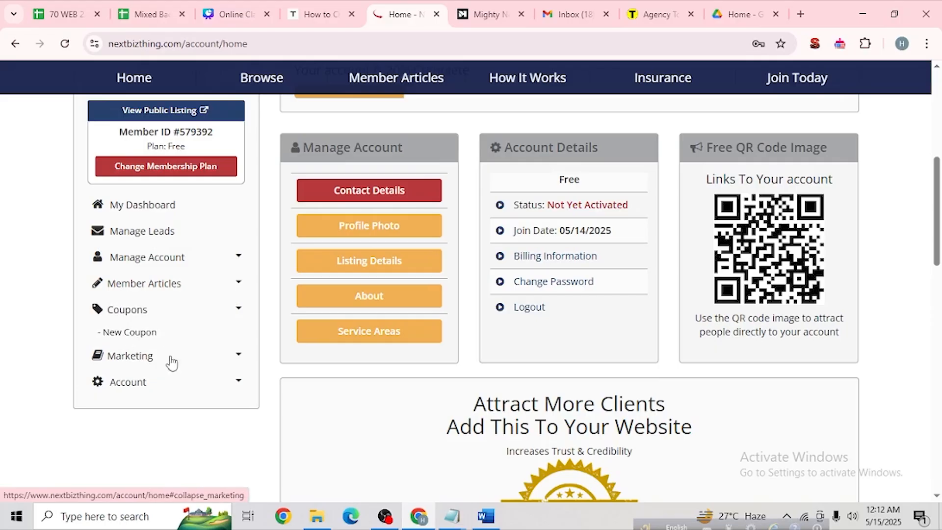
click(206, 359)
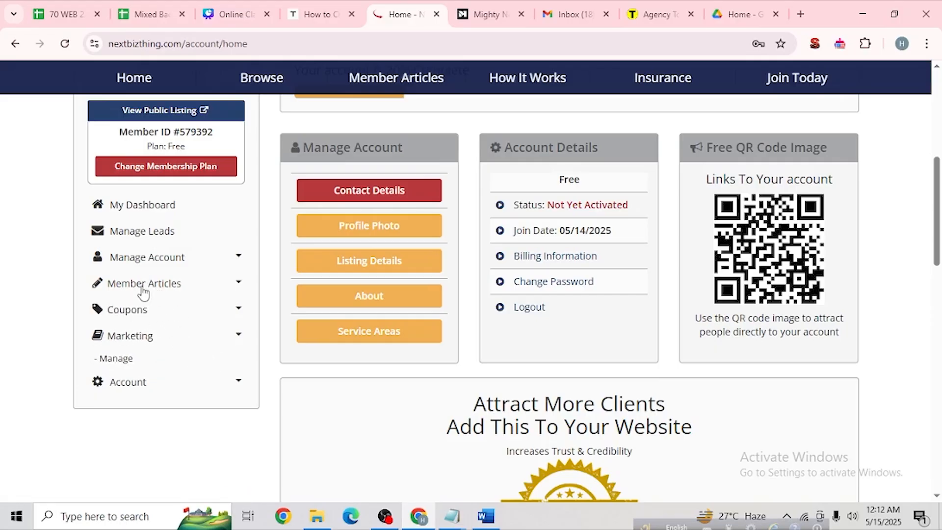
click(150, 292)
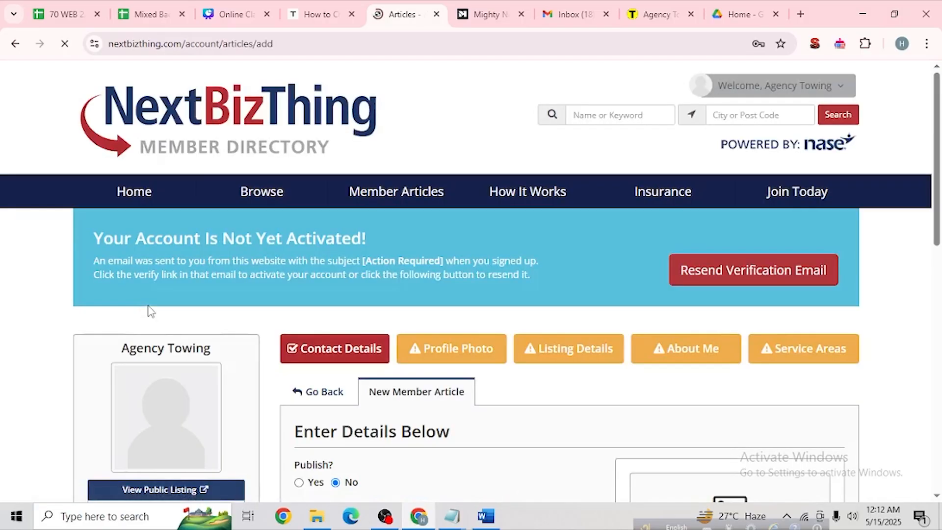
Step: Check the Social and Promotions categories in Gmail for the NextBizThing verification e-mail, and return to the new article form
click(569, 14)
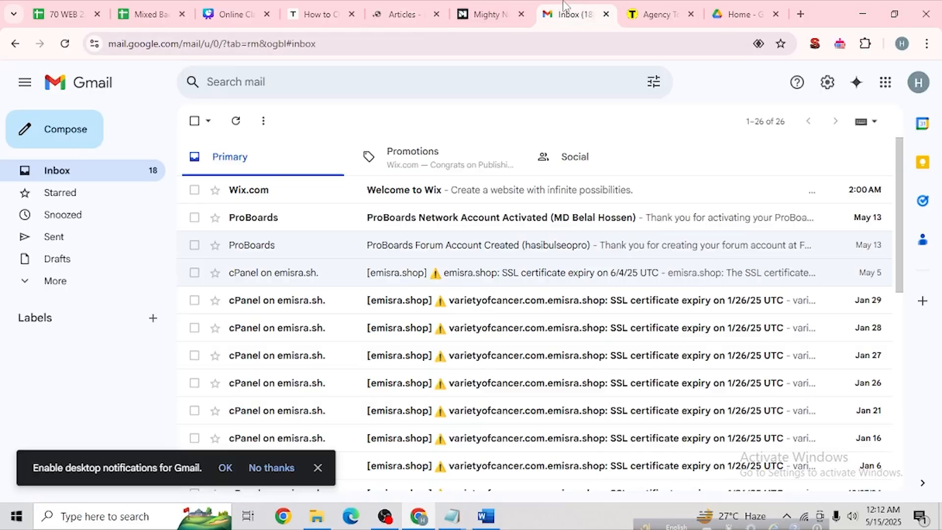
click(563, 161)
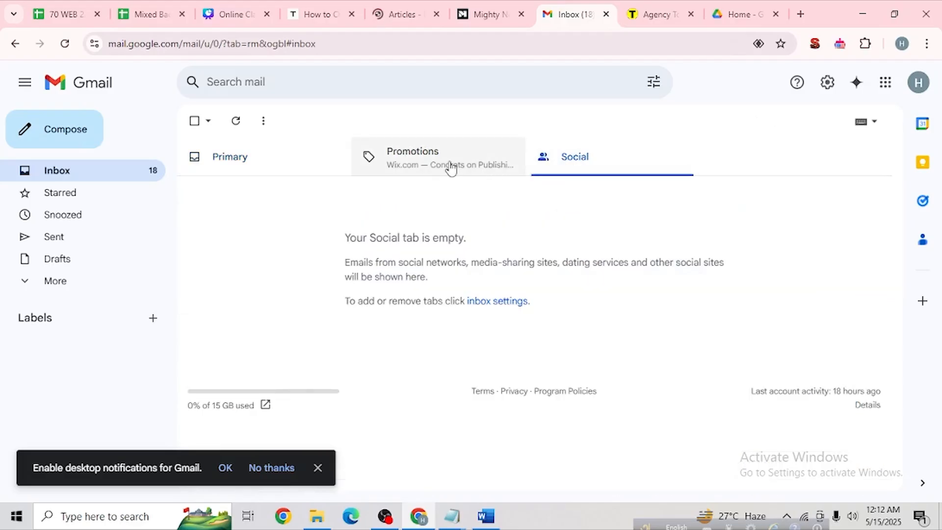
click(439, 167)
click(402, 15)
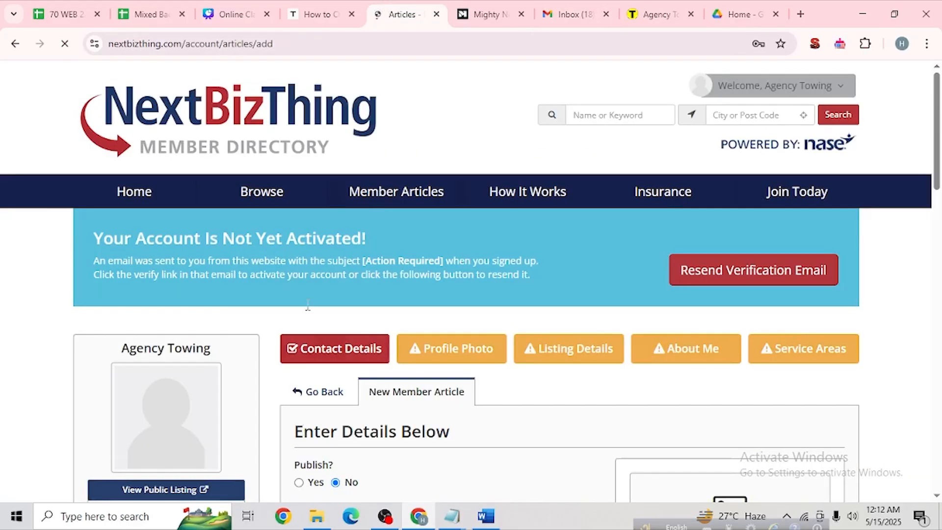
Step: Set Publish to Yes and copy the title "How to Choose a Reliable Towing Service Near You" from the Word document into Article Title
scroll(564, 302, down, 2)
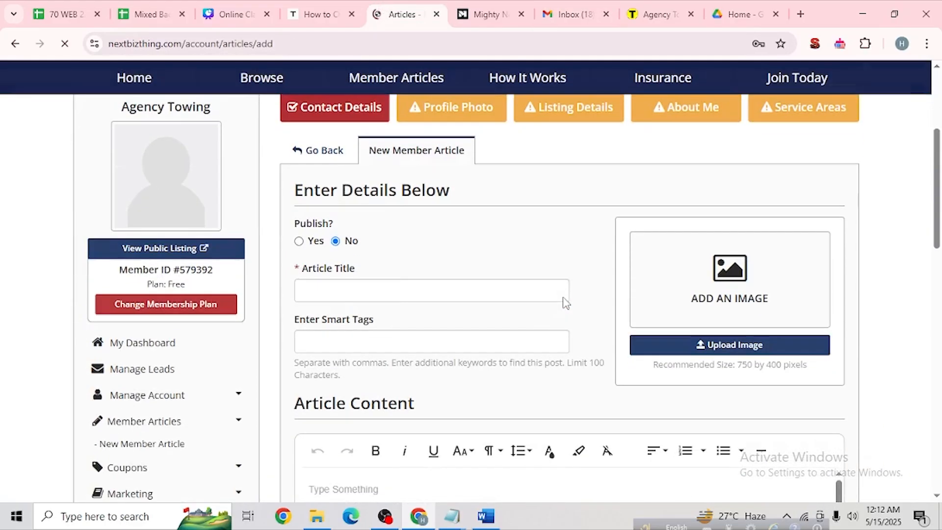
click(299, 241)
click(322, 285)
click(486, 516)
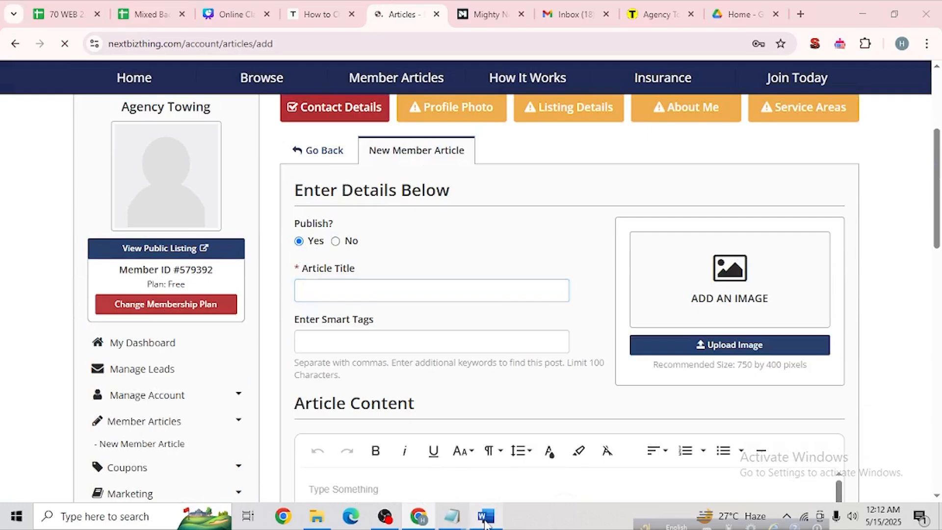
click(447, 226)
drag(465, 196, 216, 193)
key(ctrl+c)
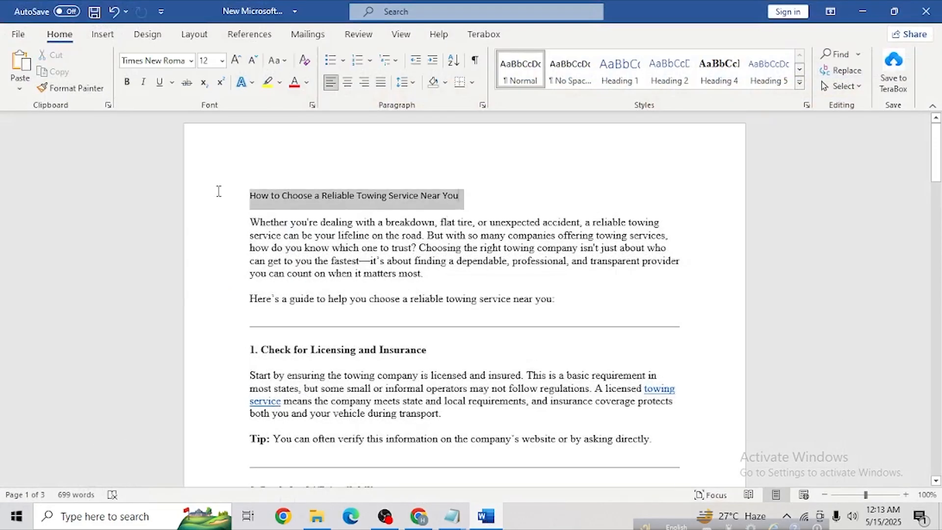
click(862, 11)
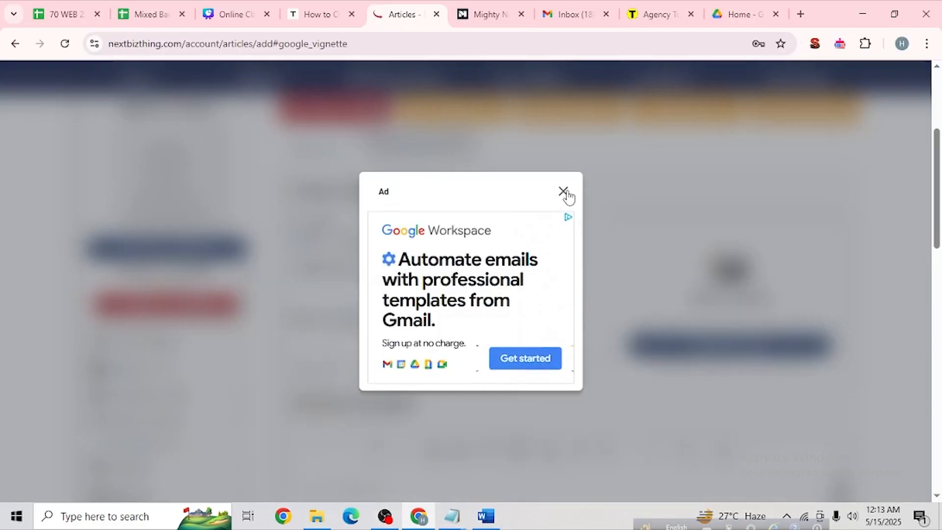
click(563, 191)
click(444, 286)
key(ctrl+v)
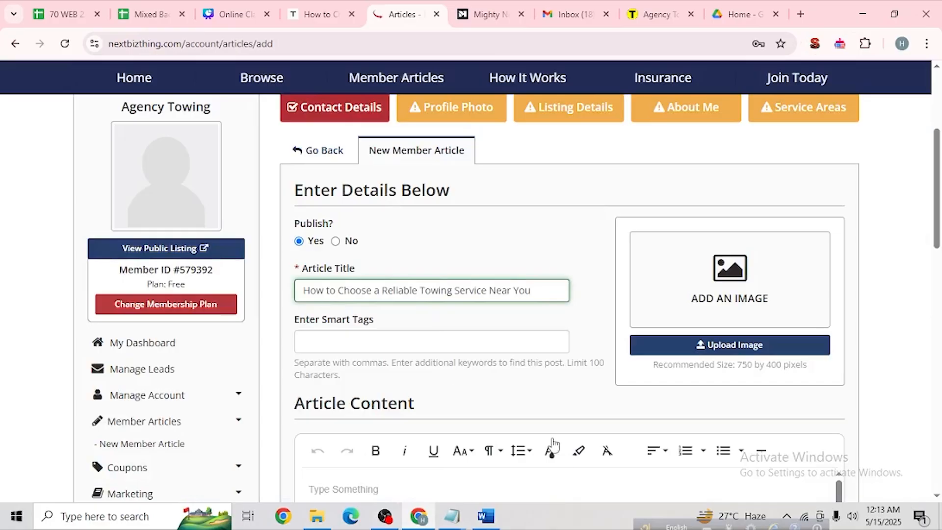
Step: Copy the keywords "tow truck near me, towing service, tow company" from the Notepad note into the article's Smart Tags
click(486, 517)
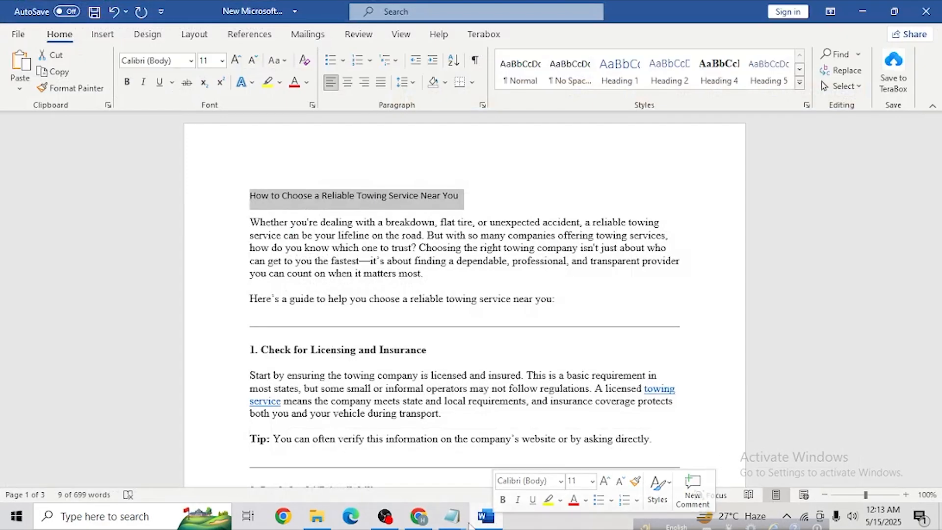
mouse_move(454, 518)
click(537, 483)
drag(827, 325, 152, 332)
key(ctrl+c)
click(862, 7)
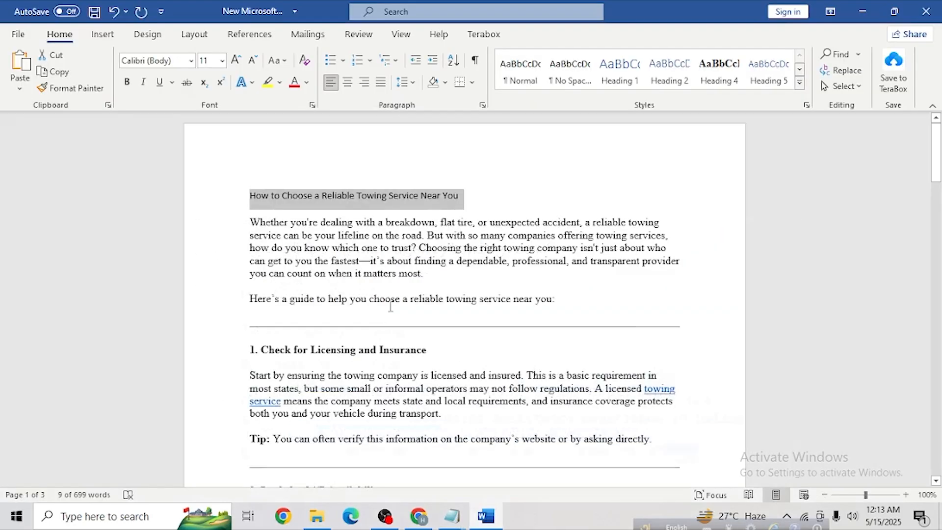
click(419, 516)
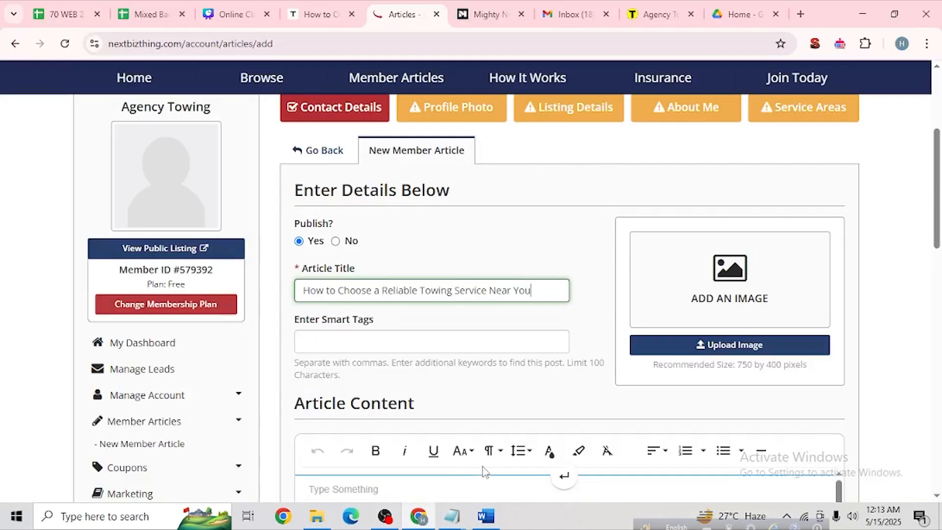
click(447, 349)
key(ctrl+v)
Step: Copy the entire towing article from the Word document into the Article Content editor
scroll(495, 364, down, 4)
click(486, 516)
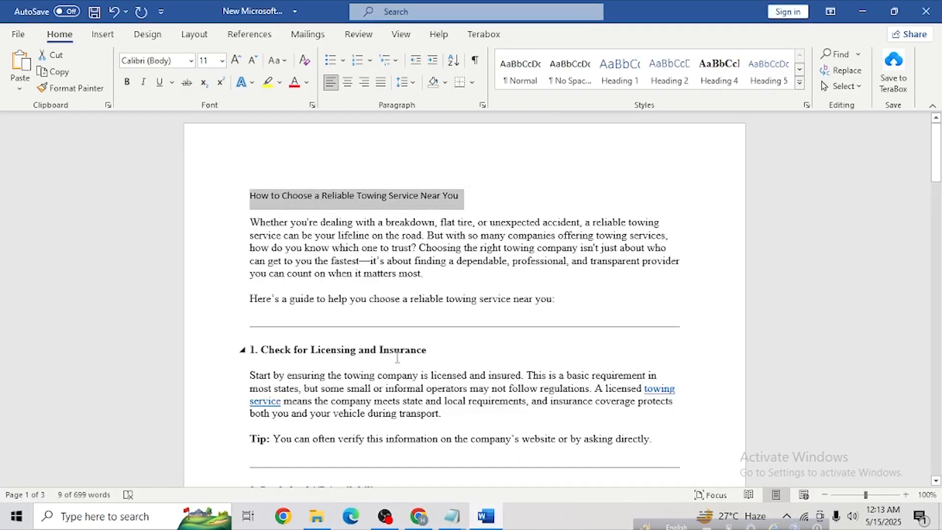
click(397, 356)
key(ctrl+a)
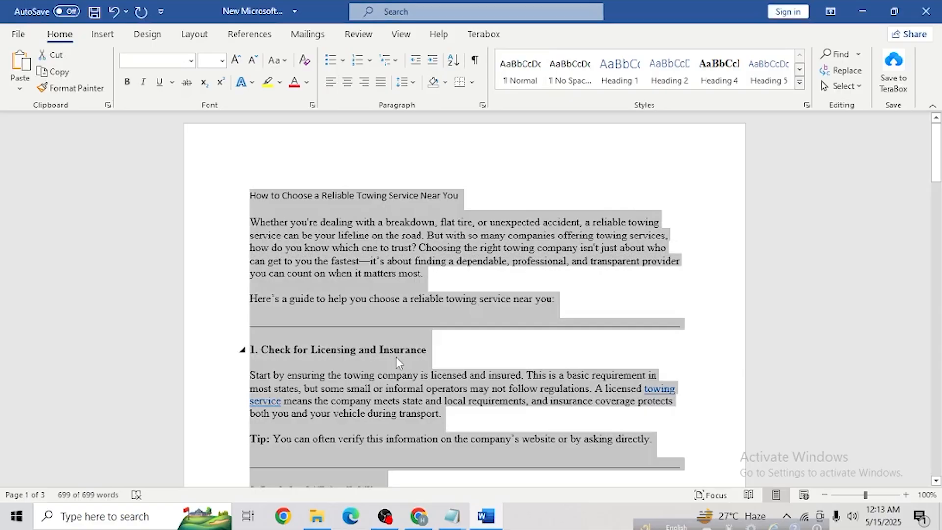
click(864, 8)
click(563, 310)
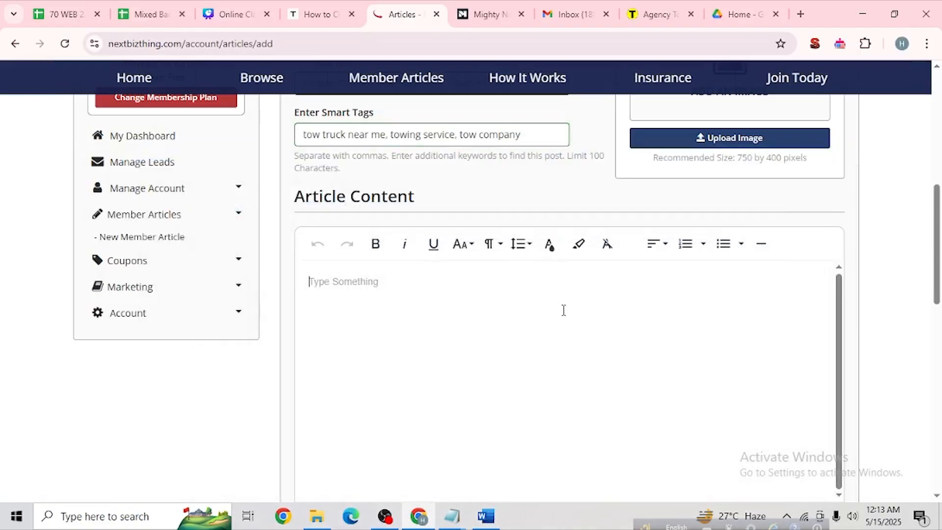
key(ctrl+v)
click(763, 322)
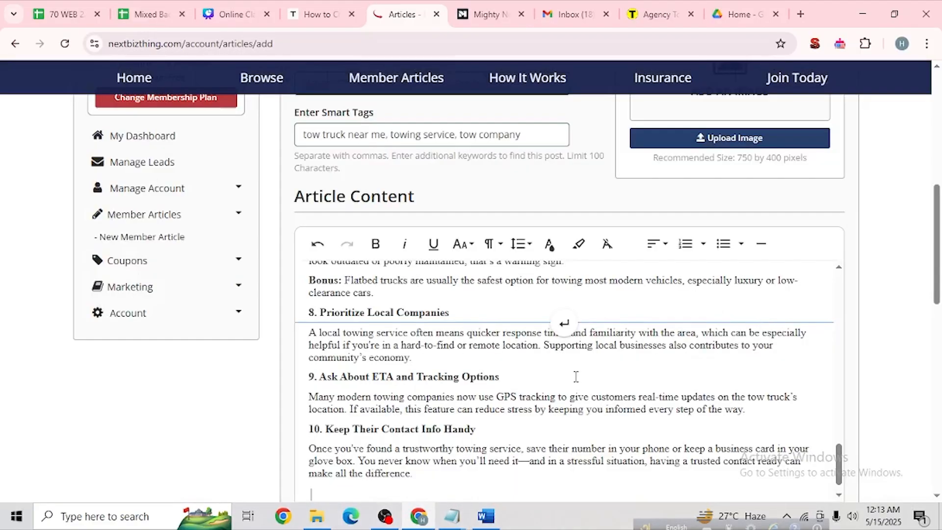
Step: Delete the duplicate title line and its empty paragraph at the start of the article content
scroll(574, 374, up, 2)
scroll(626, 395, down, 1)
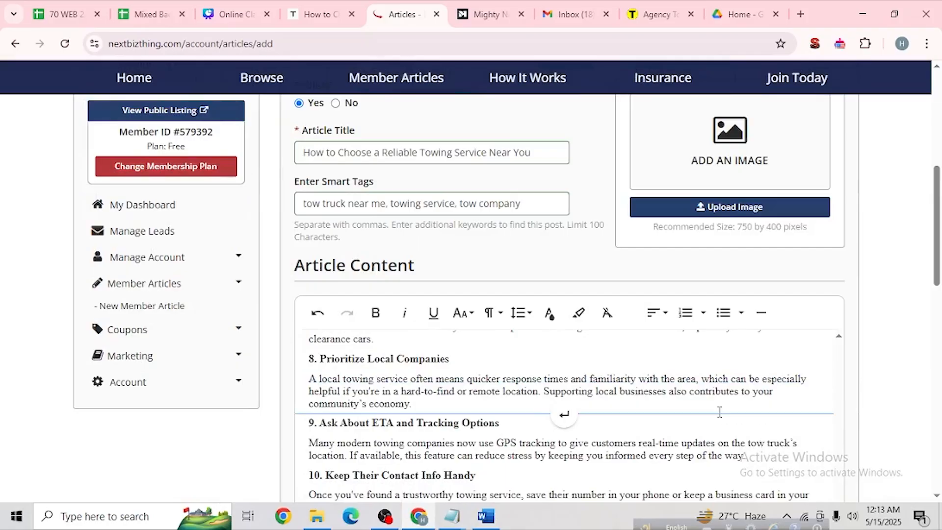
scroll(574, 385, up, 10)
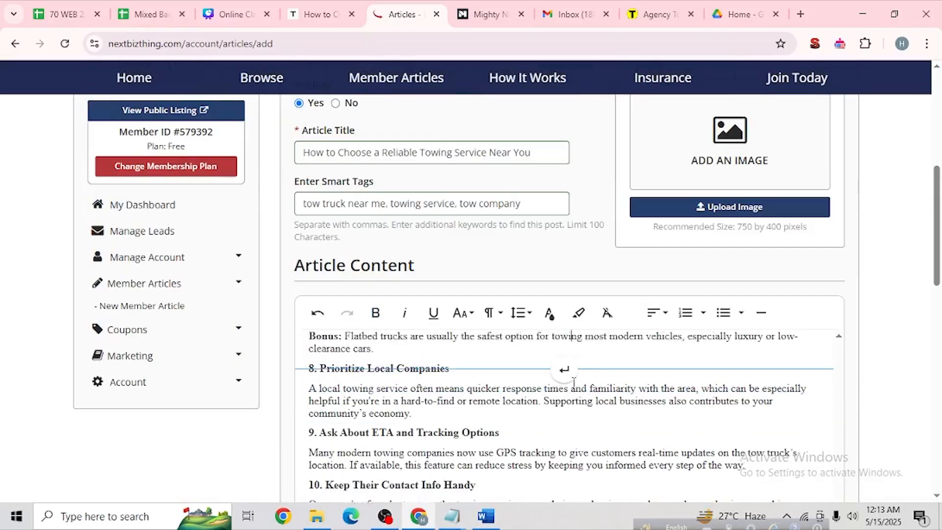
scroll(574, 383, up, 6)
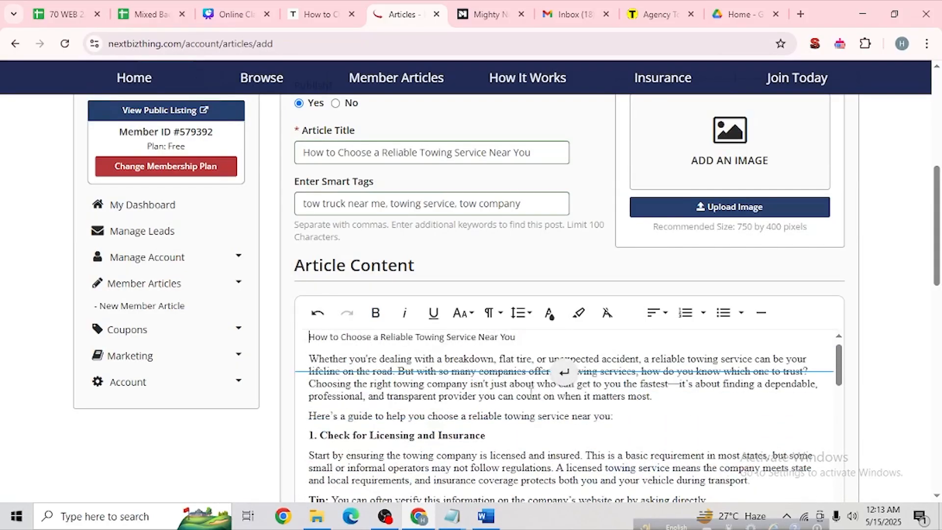
drag(516, 351, 282, 344)
key(BackSpace)
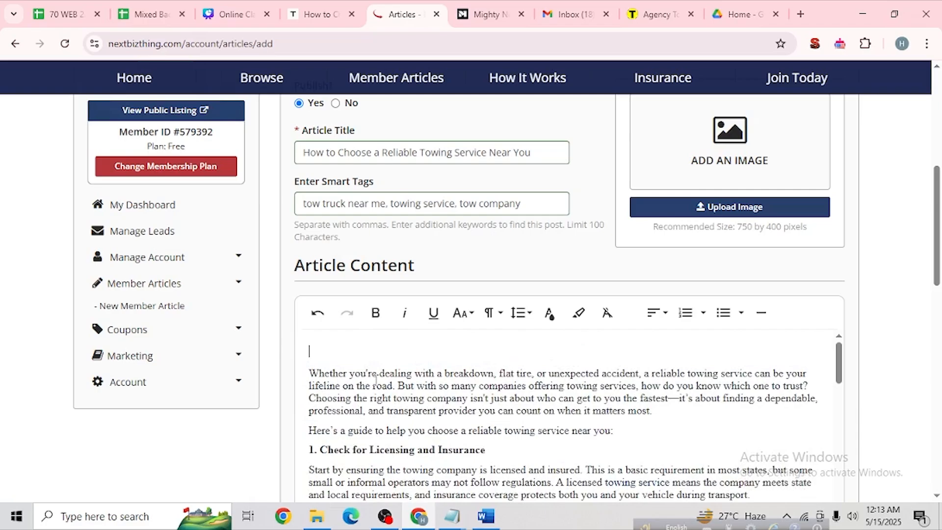
key(BackSpace)
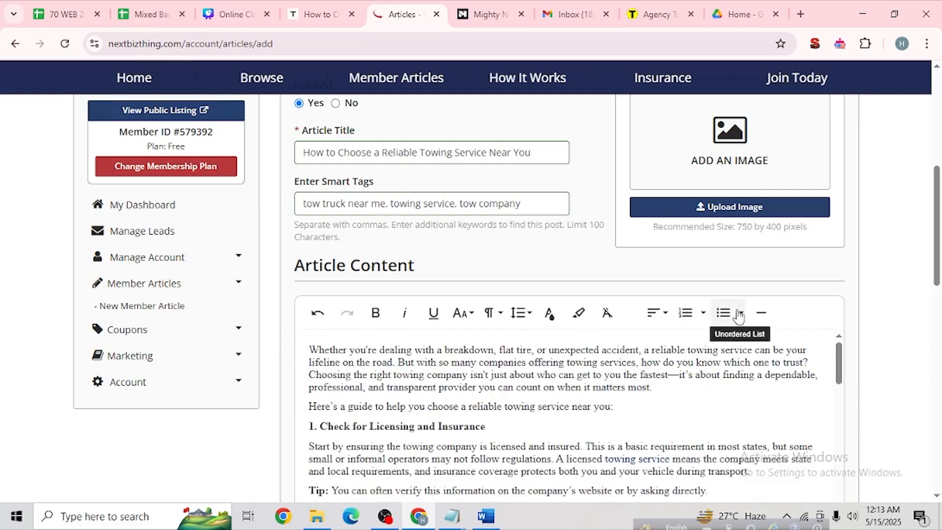
Step: Review the pasted article from start to end, checking its formatting and the "towing service" link in section 2
scroll(803, 362, down, 5)
scroll(898, 369, down, 1)
scroll(691, 369, down, 2)
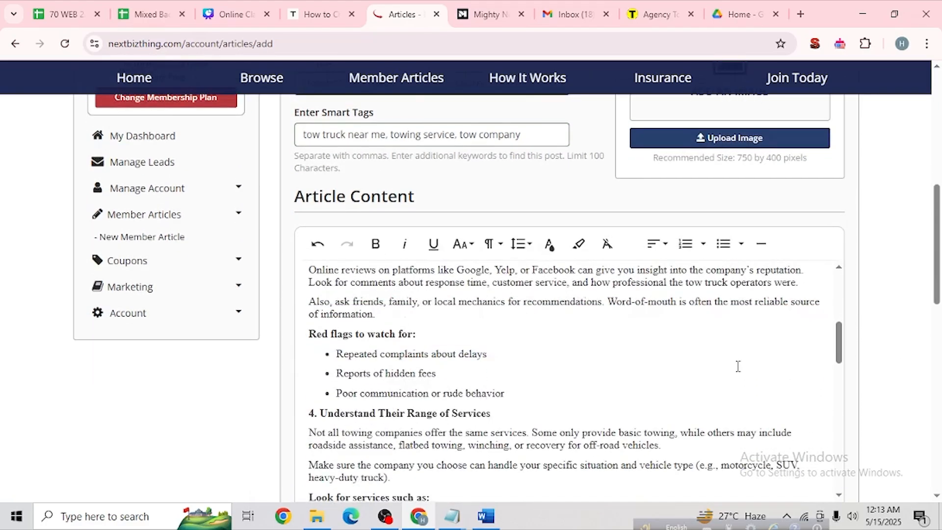
scroll(691, 368, up, 5)
scroll(738, 366, up, 1)
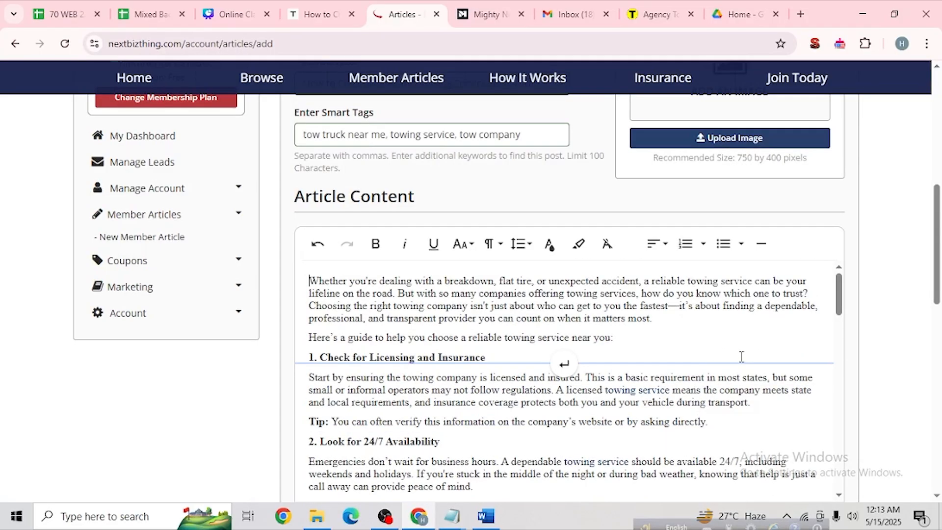
scroll(741, 373, down, 5)
scroll(751, 388, down, 10)
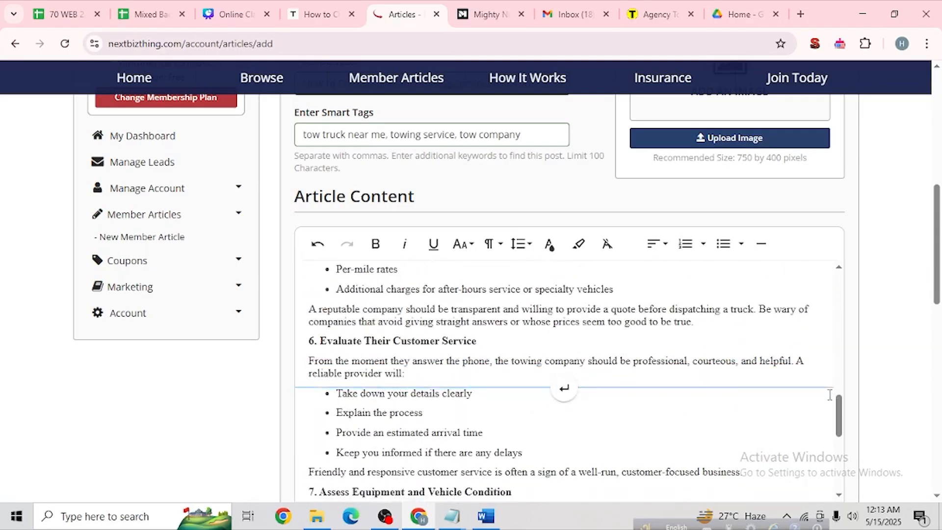
scroll(884, 378, down, 2)
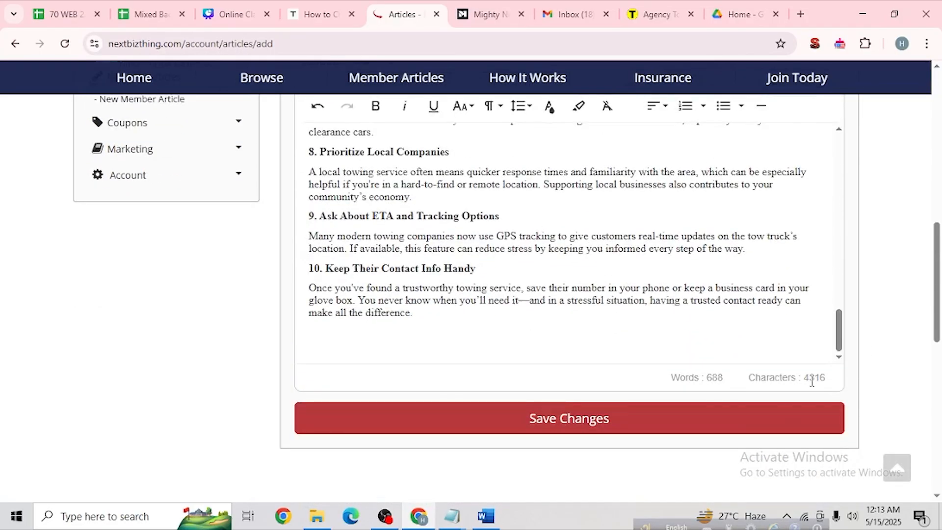
scroll(812, 381, up, 1)
drag(839, 399, 841, 211)
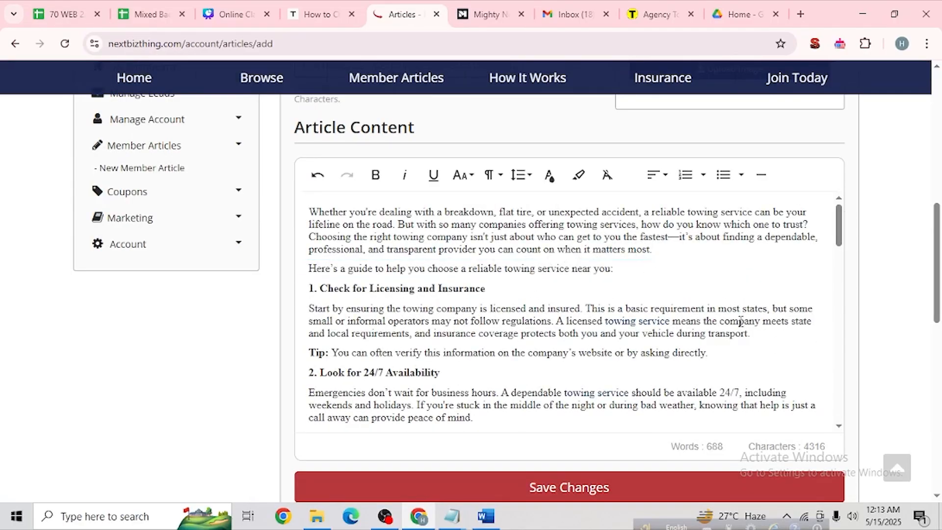
click(589, 392)
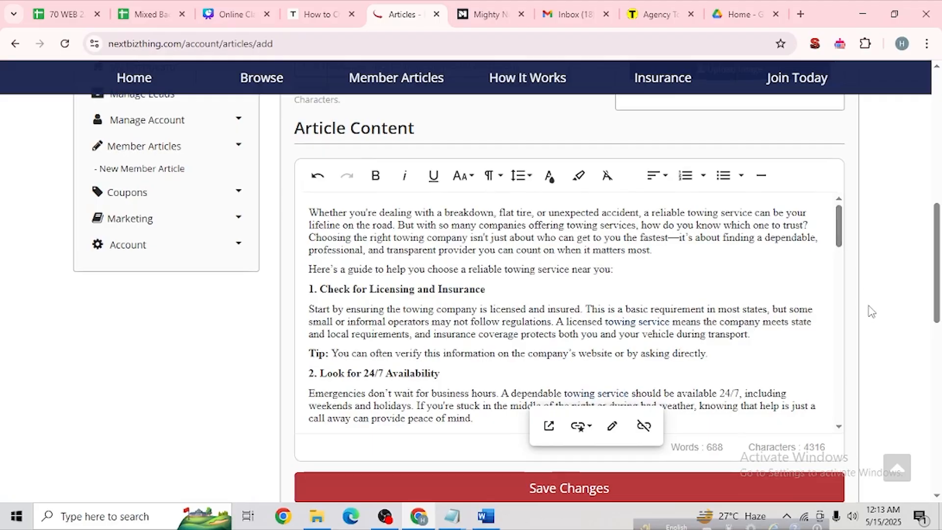
Step: Upload the tow truck picture Screenshot_1 from the Desktop as the article's image
scroll(871, 312, up, 5)
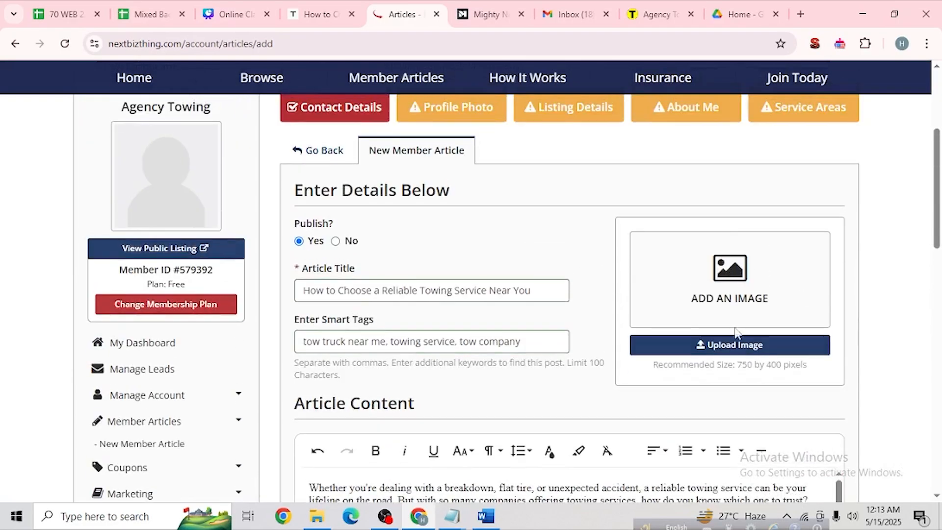
click(736, 345)
scroll(314, 162, down, 3)
click(447, 157)
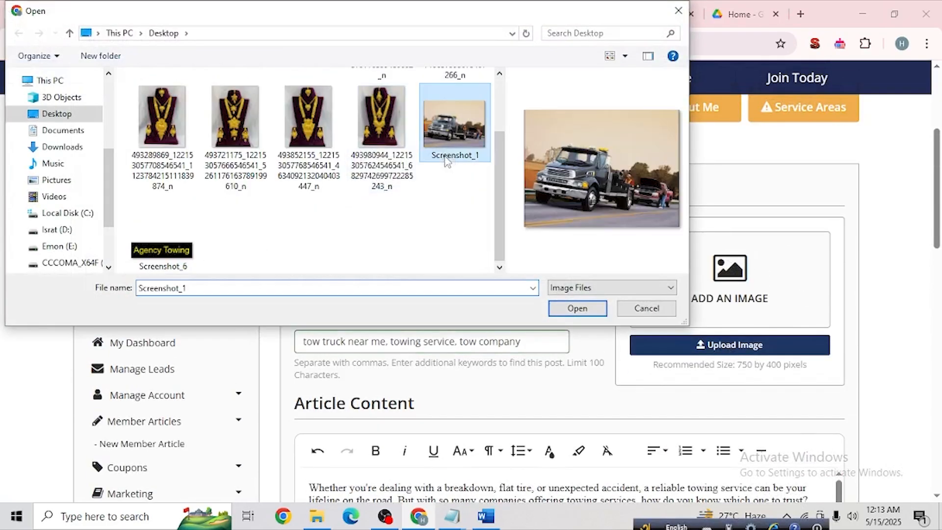
click(575, 310)
Step: Try a blank line above the "1. Check for Licensing and Insurance" heading and remove it again
scroll(615, 319, down, 4)
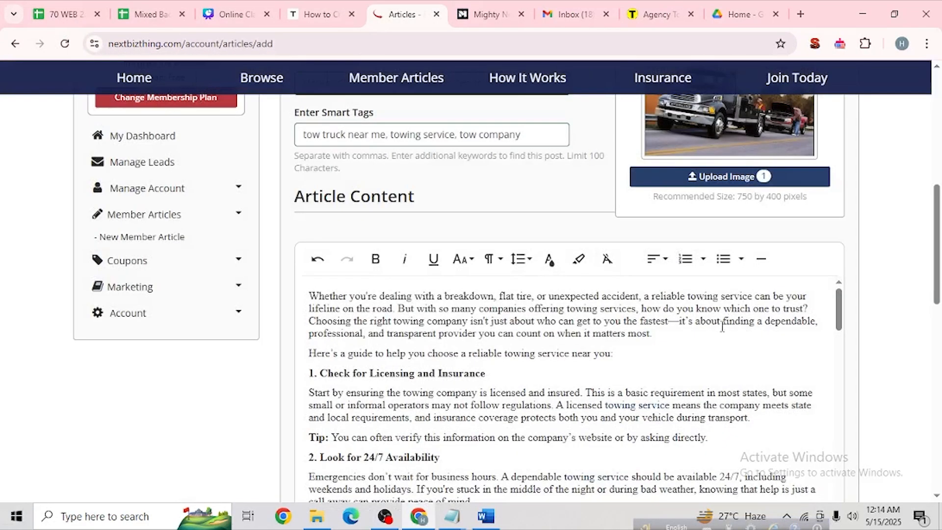
click(694, 357)
scroll(716, 339, down, 1)
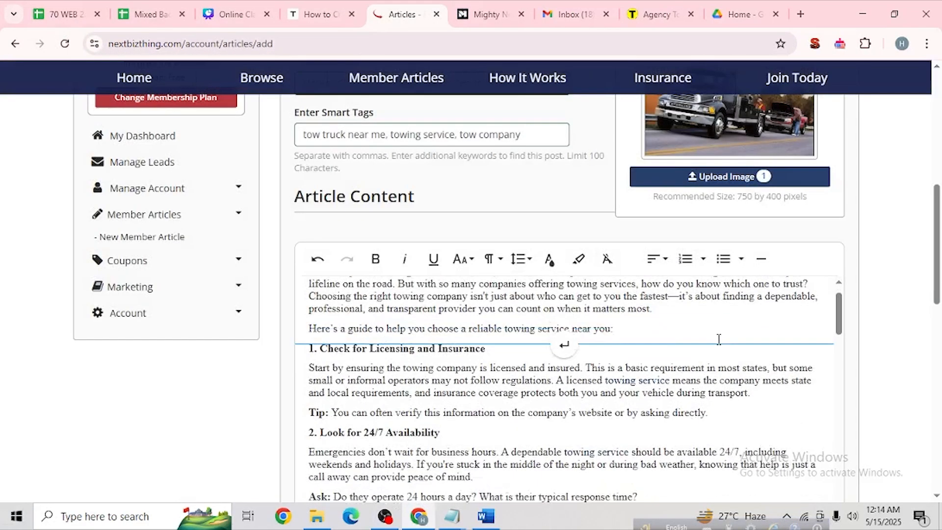
click(650, 296)
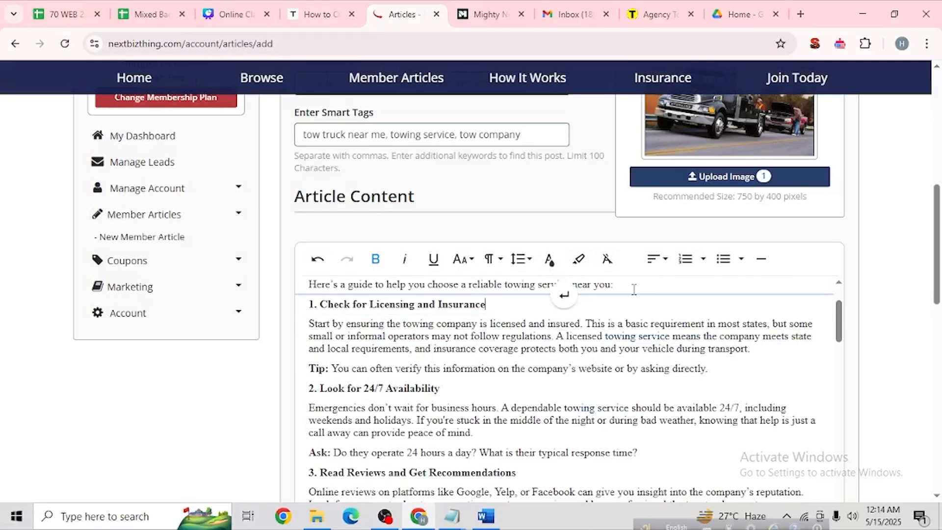
key(Return)
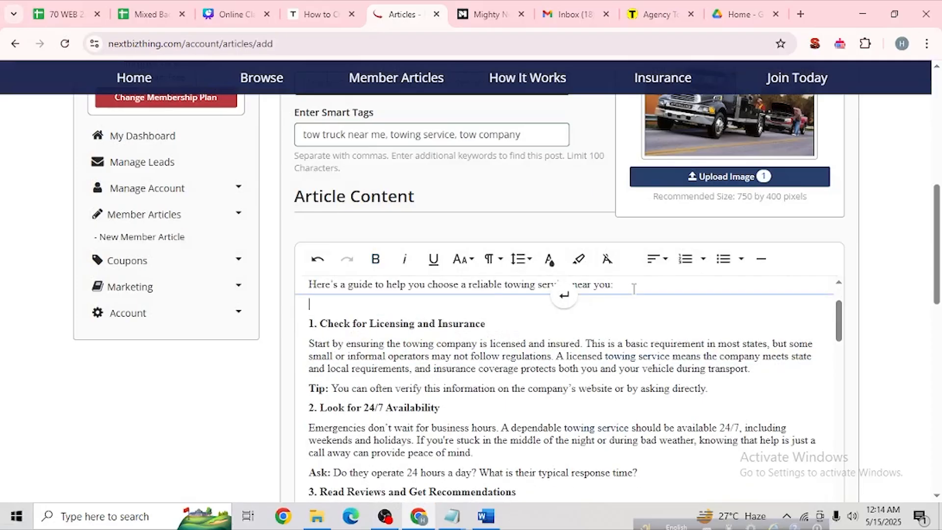
key(BackSpace)
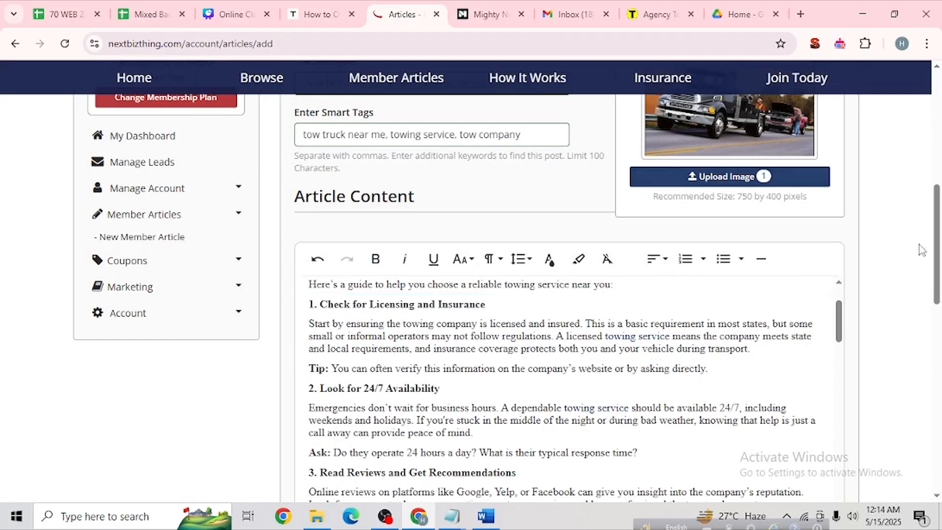
Step: Save the new member article and return to its details on the reloaded page
scroll(935, 251, down, 7)
click(663, 232)
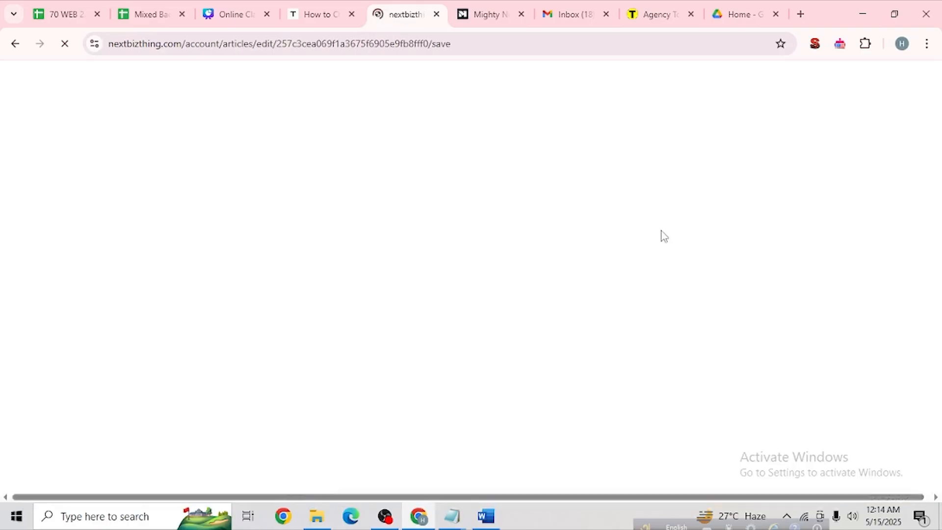
scroll(591, 219, down, 5)
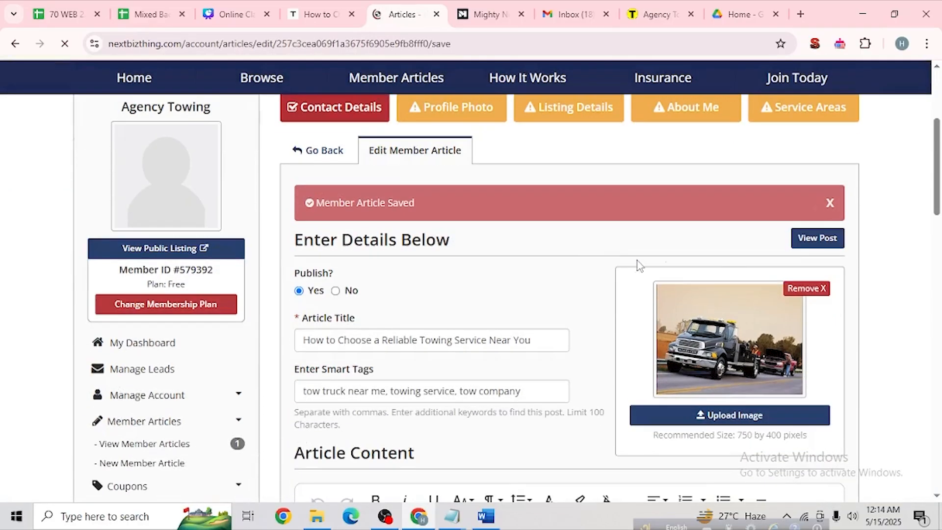
Step: View the saved towing article's post page, then check the Gmail inbox for new mail
click(815, 242)
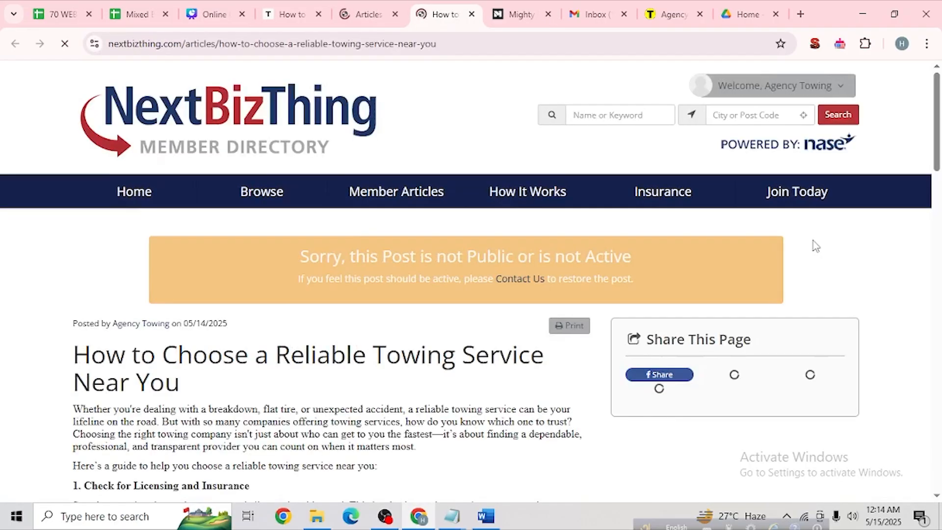
scroll(592, 250, down, 4)
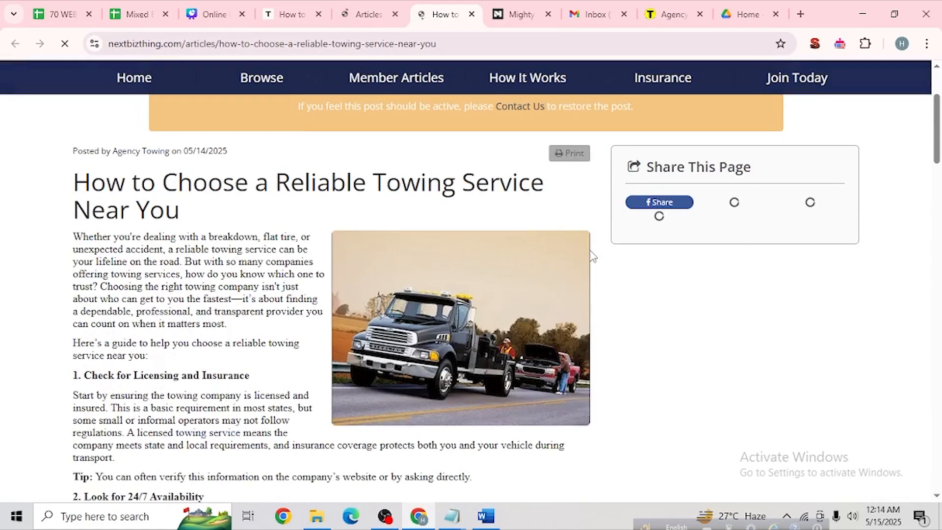
scroll(592, 255, up, 4)
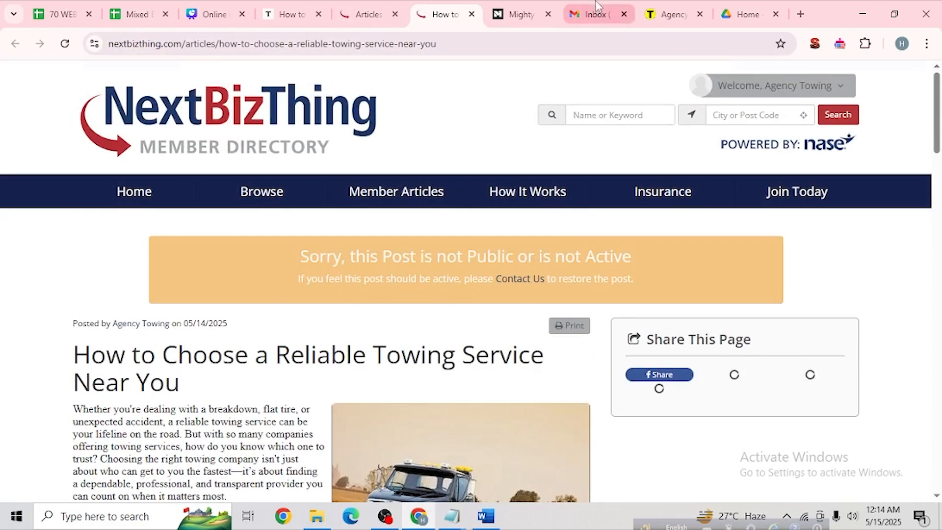
click(596, 15)
click(109, 183)
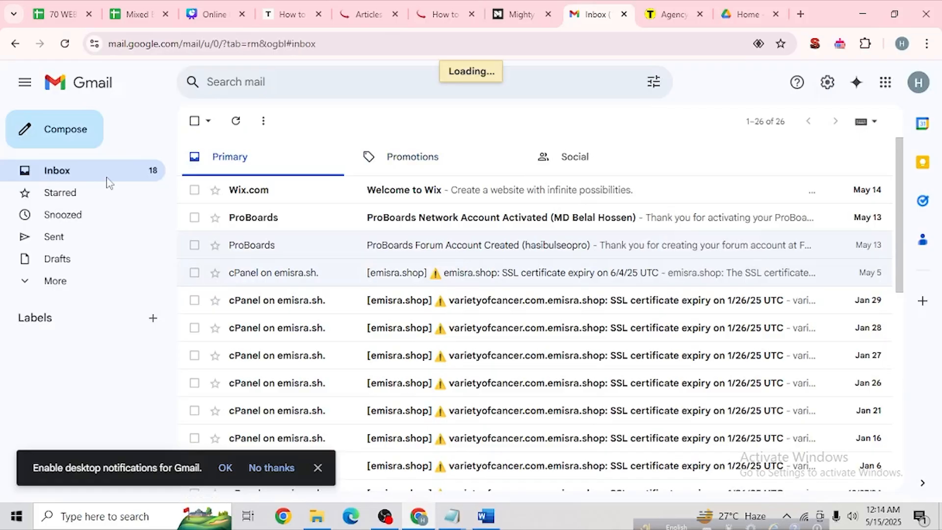
Step: Test the article's link to the Agency Towing website from the post page and return to the post
click(439, 20)
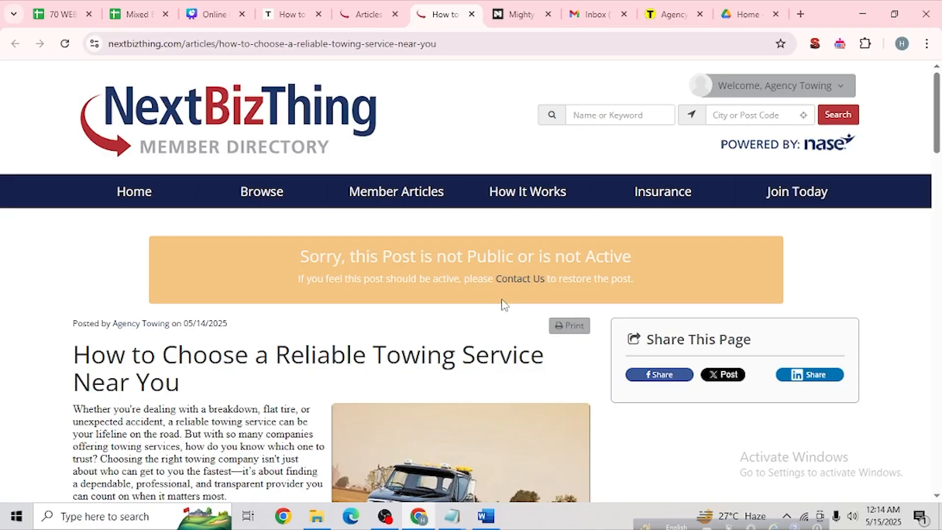
scroll(503, 304, down, 5)
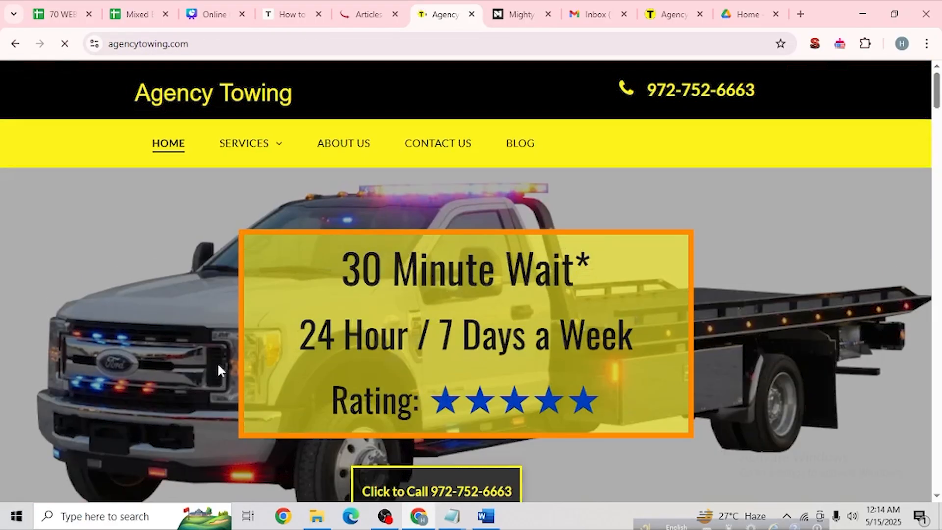
click(15, 43)
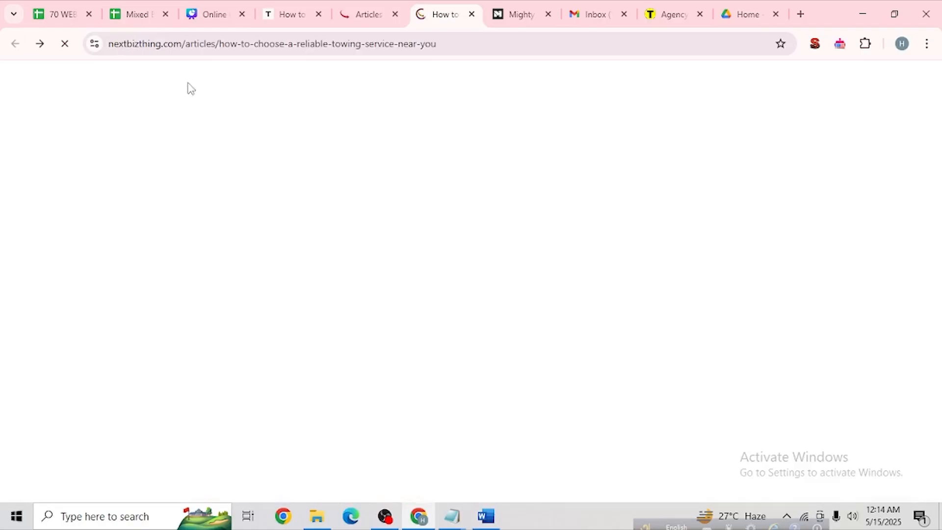
Step: Open the 100 Classified Ads Posting spreadsheet from Google Drive and change its heading to "100 Web 2.0"
click(741, 15)
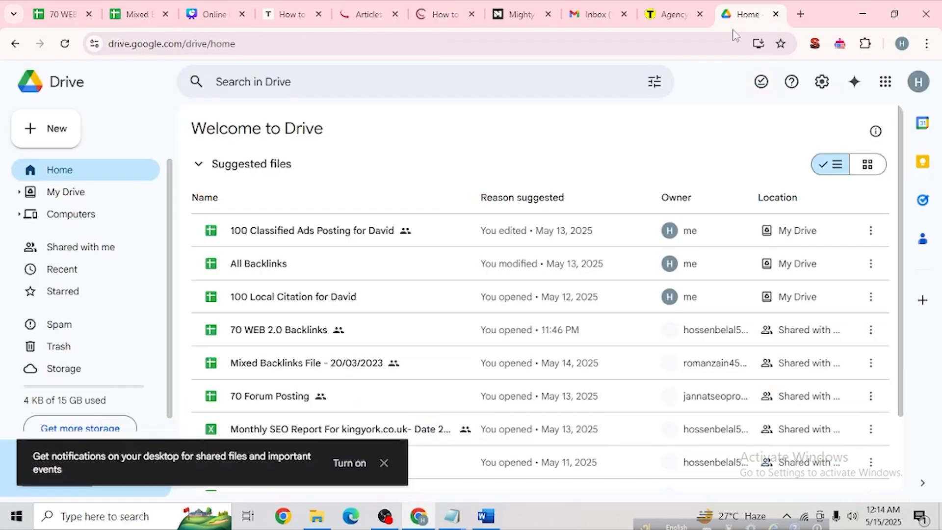
double_click(342, 232)
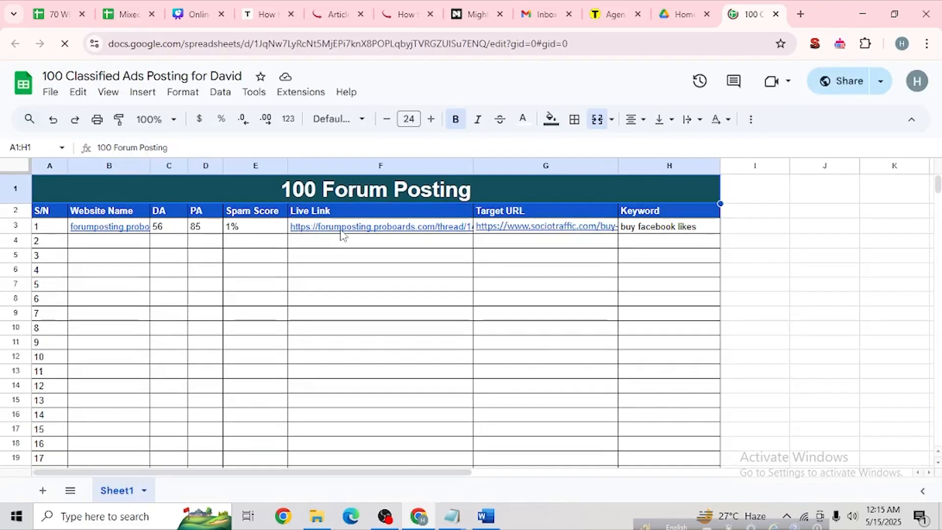
double_click(339, 194)
drag(323, 188, 349, 188)
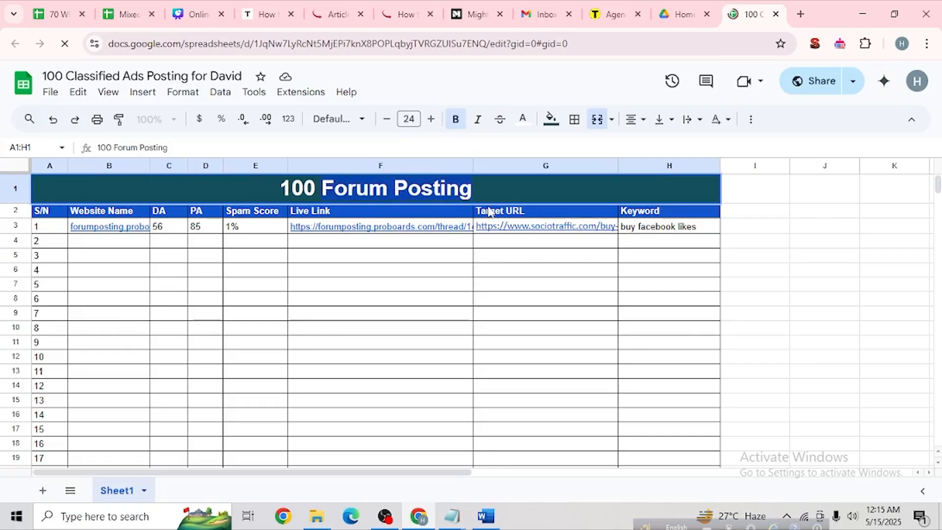
key(BackSpace)
text(Web )
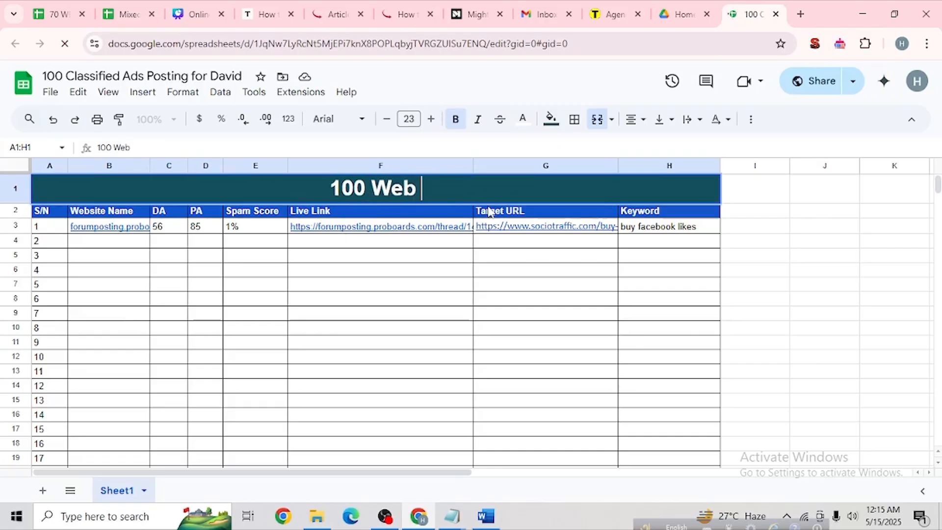
text(2.0)
click(402, 316)
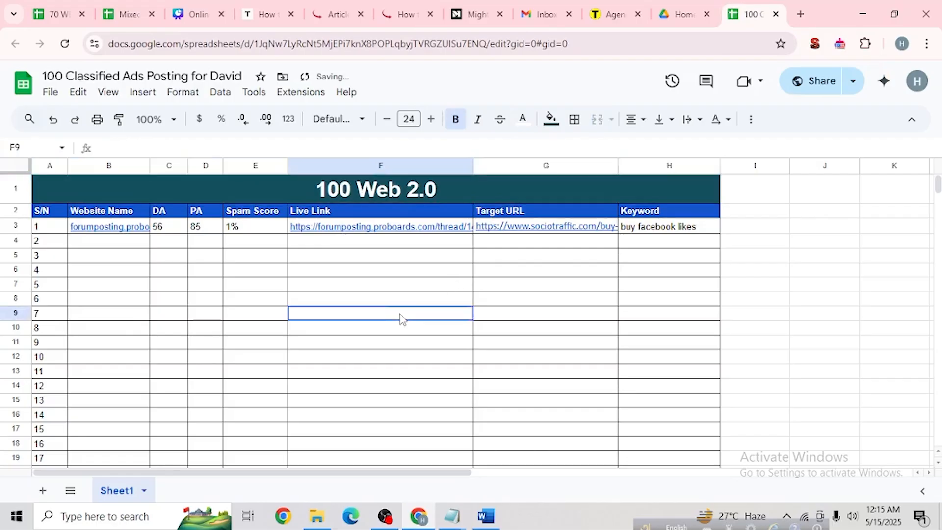
click(244, 7)
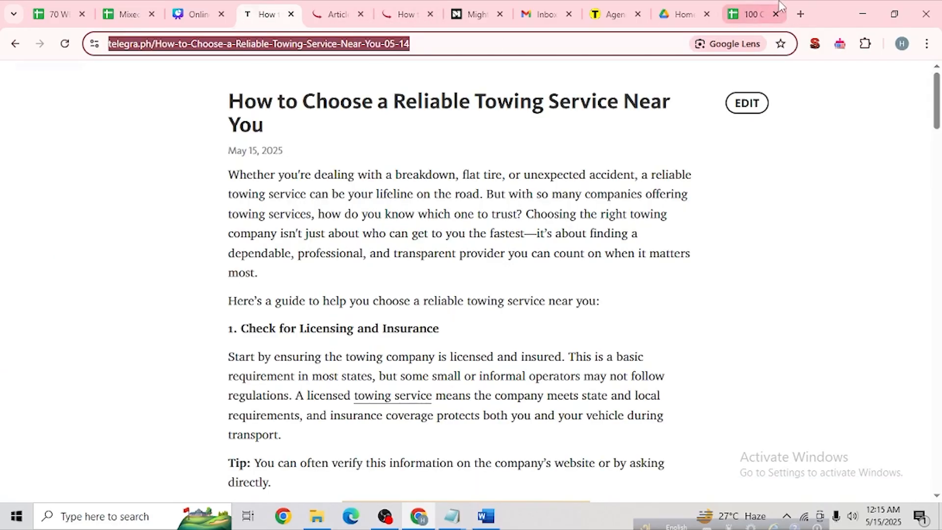
click(750, 14)
click(341, 230)
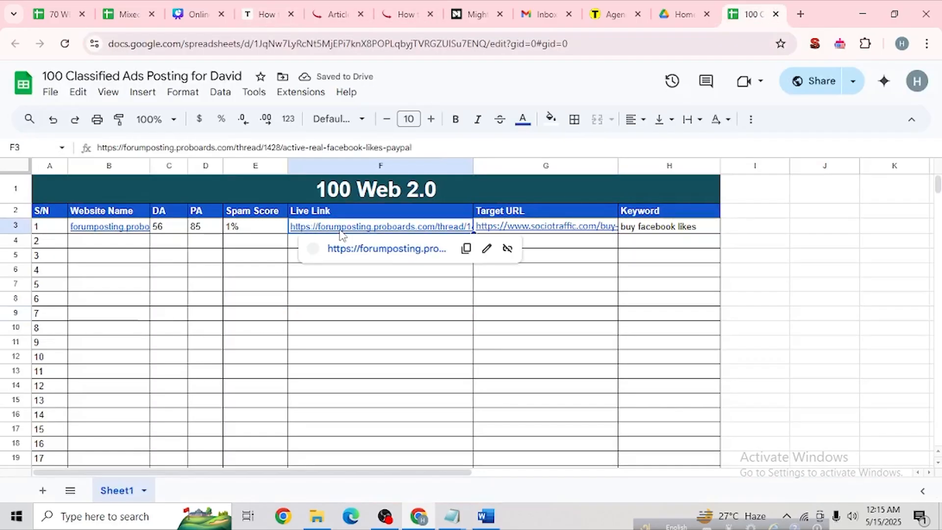
key(Delete)
text(https://telegra.ph/How-to-Choose-a-Reliable-Towing-Service-Near-You-05-14)
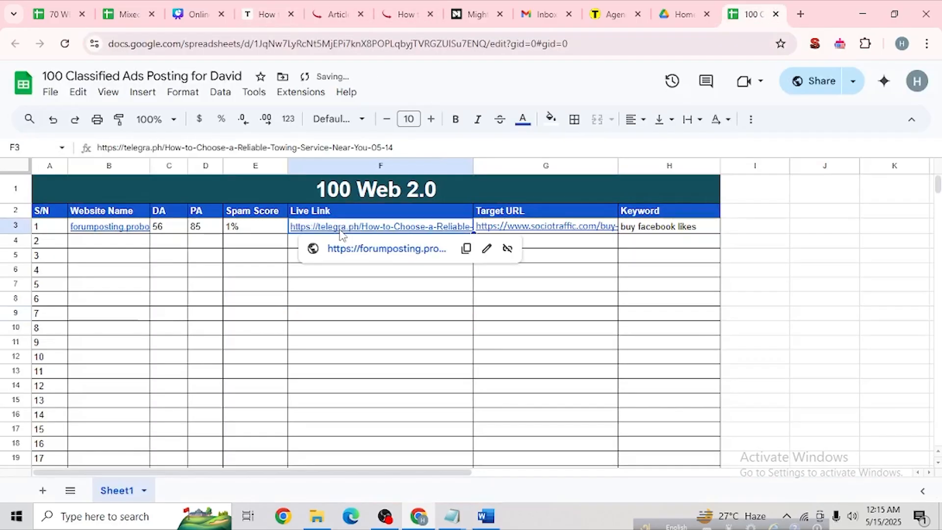
Step: Set the first row's Website Name to telegra.ph, taken from the live link without the leading slash
click(110, 231)
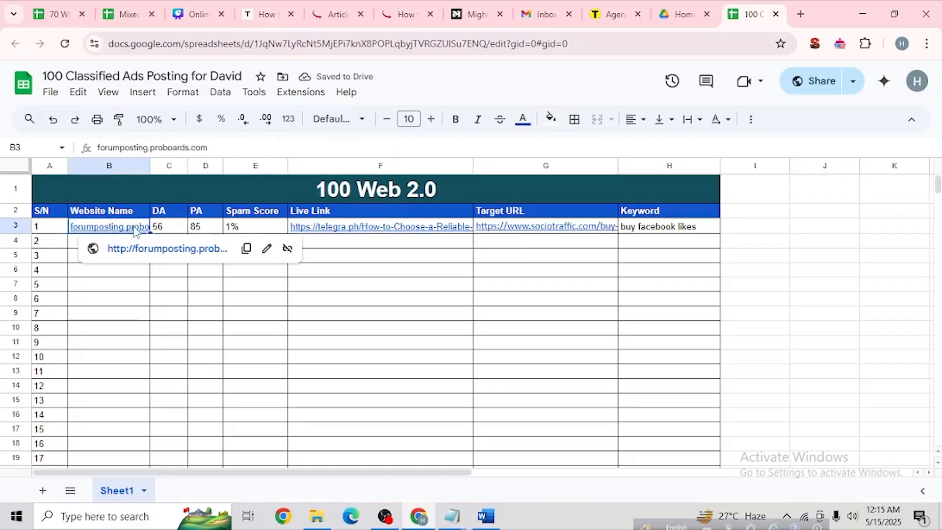
double_click(357, 226)
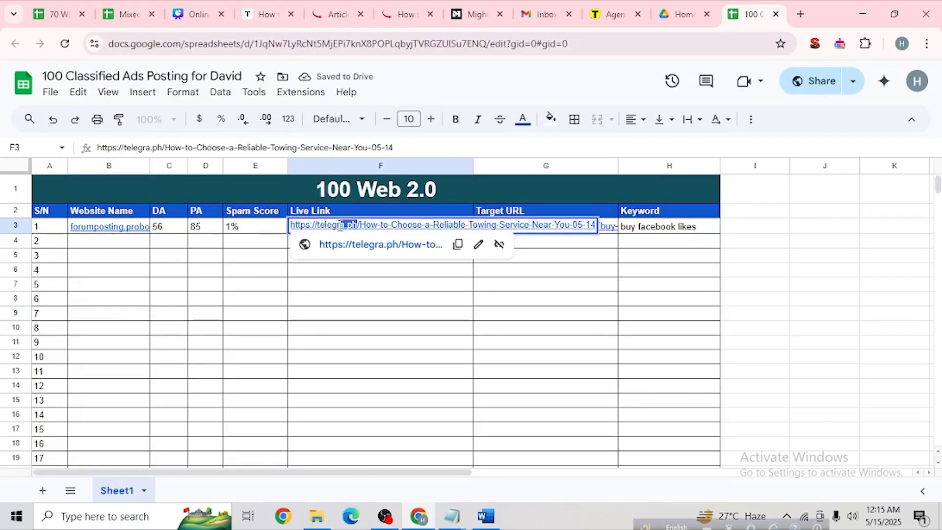
drag(340, 227, 320, 224)
click(127, 228)
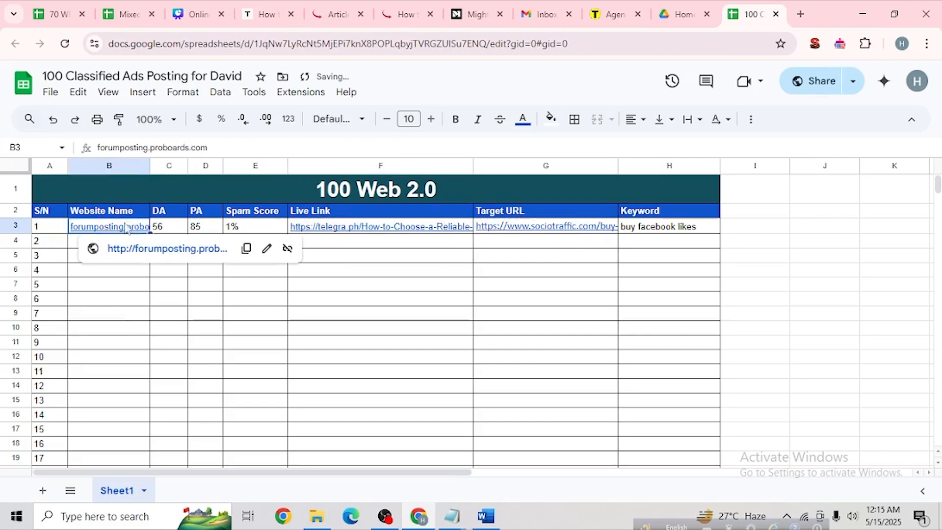
text(/telegra.ph)
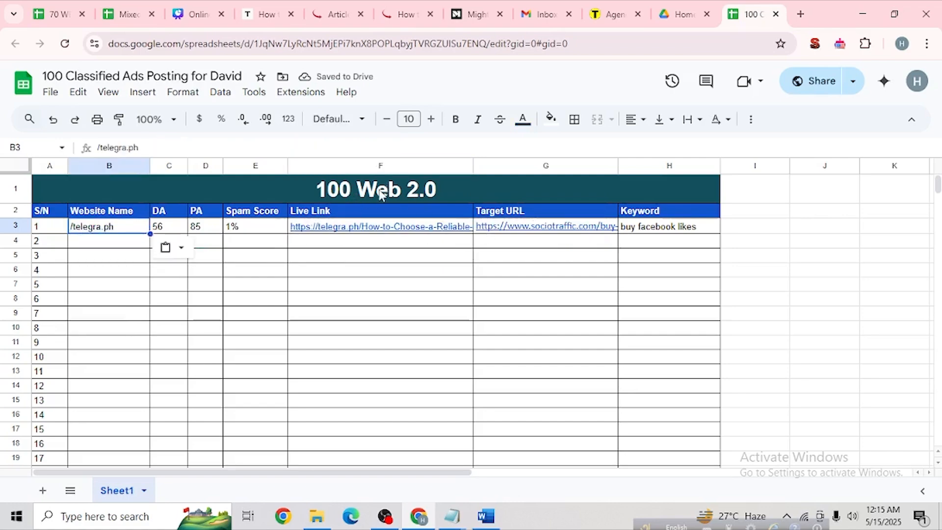
key(Return)
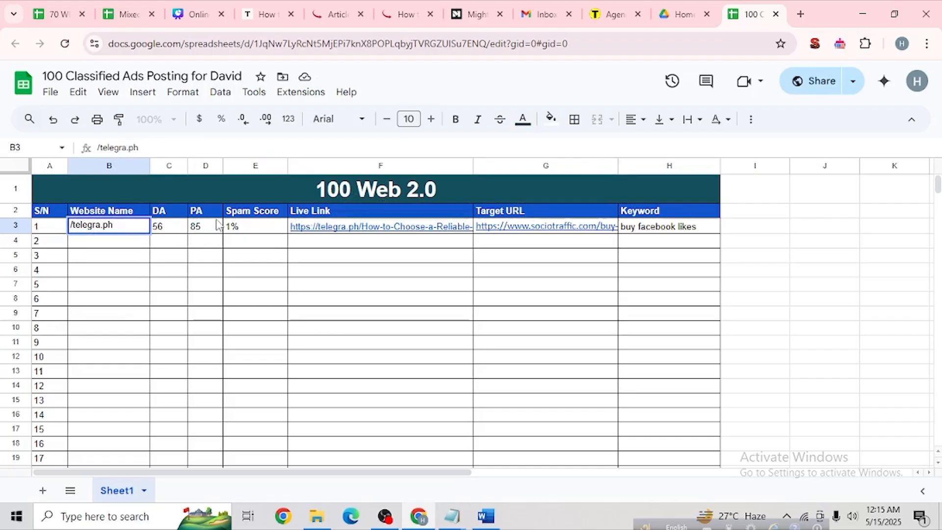
key(Home)
key(Delete)
click(228, 343)
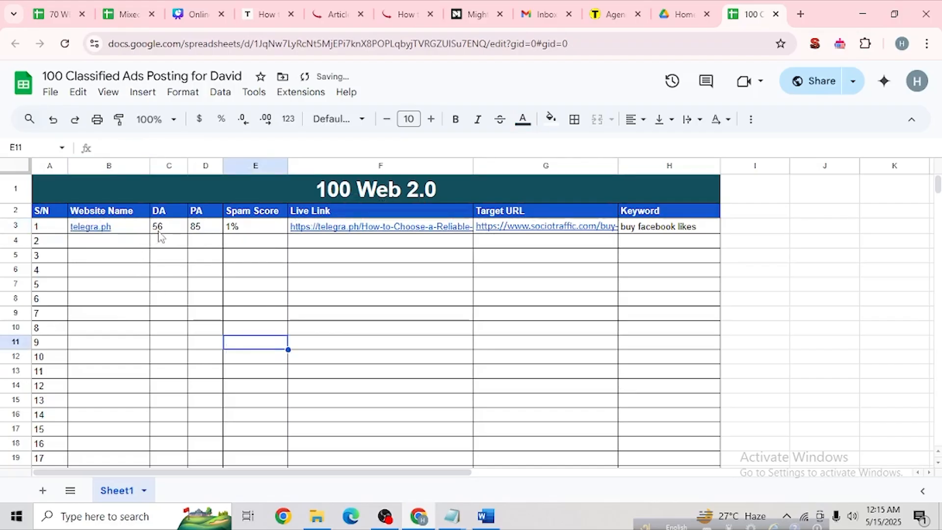
click(158, 231)
click(216, 229)
click(257, 228)
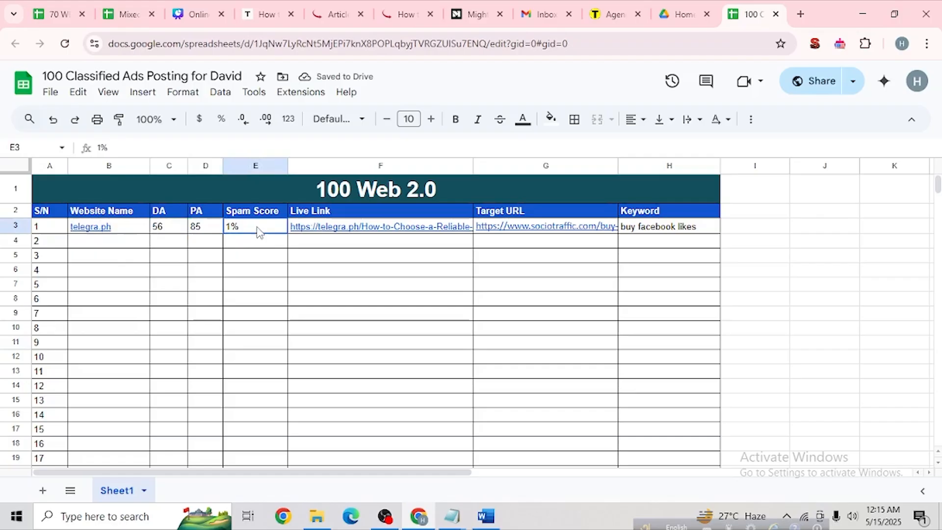
click(323, 230)
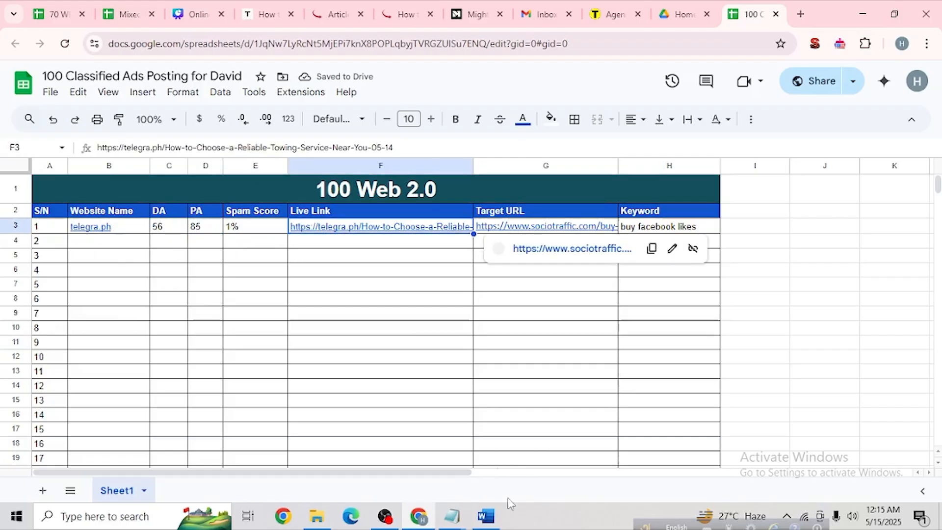
mouse_move(452, 516)
click(539, 470)
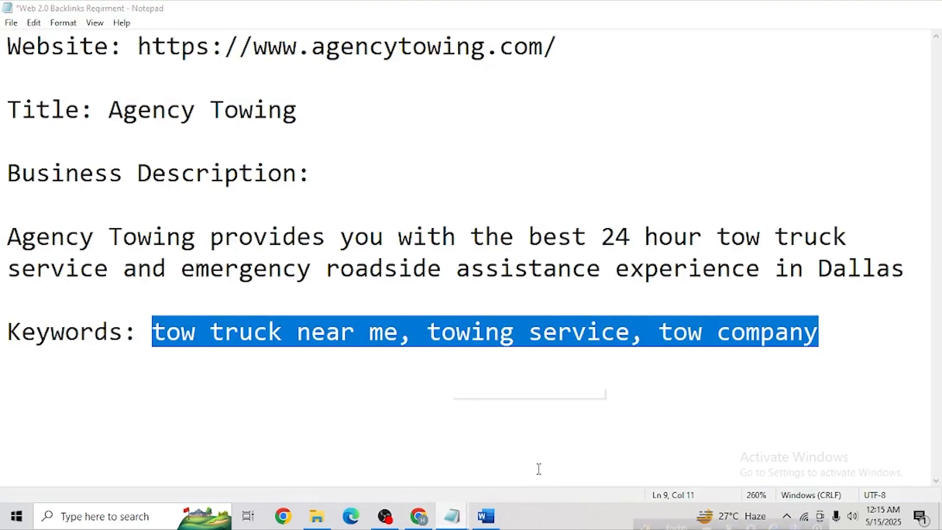
drag(536, 55, 138, 49)
key(ctrl+c)
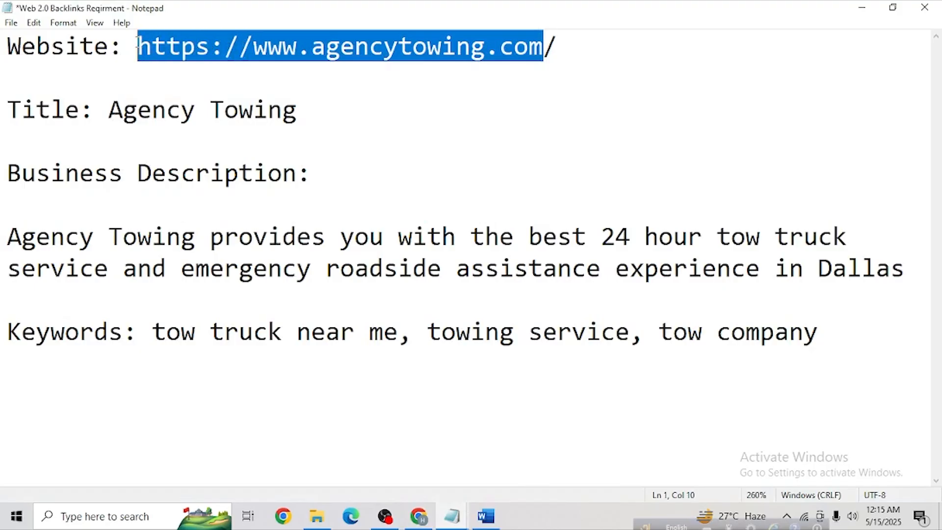
click(893, 8)
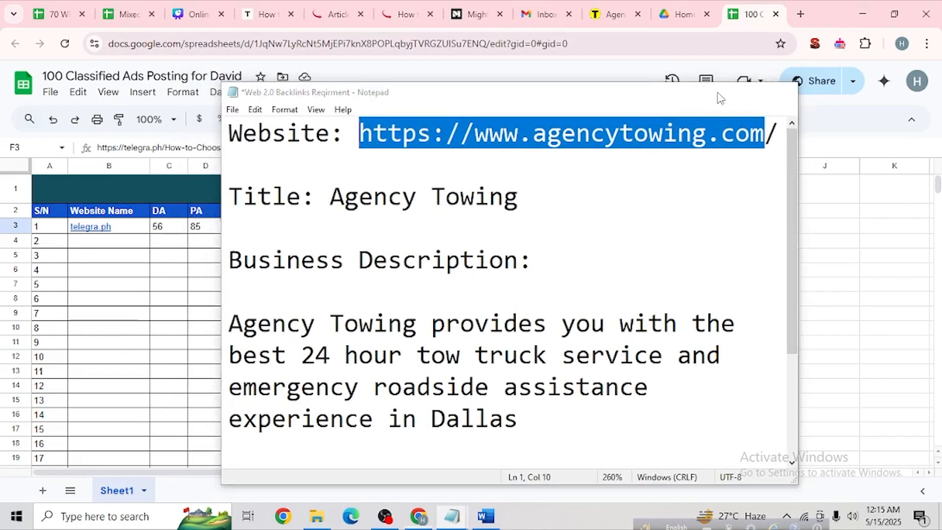
click(709, 75)
key(Delete)
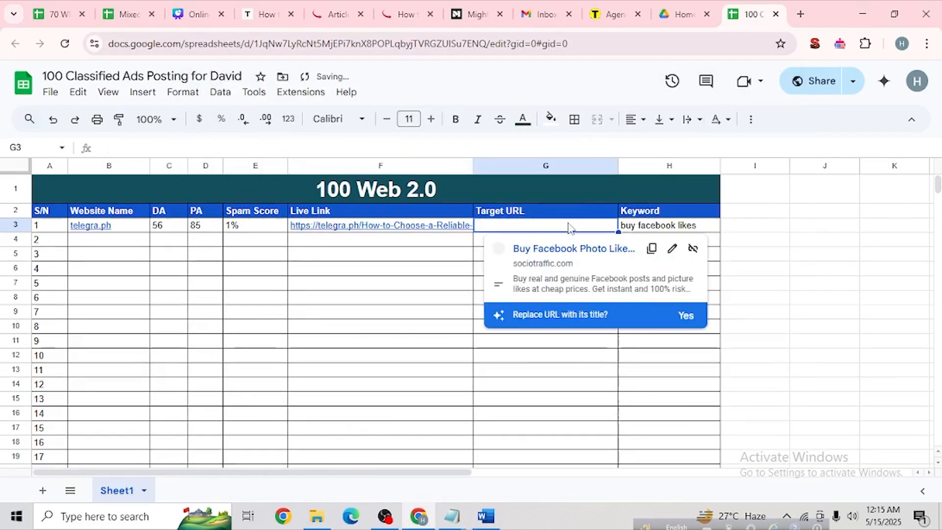
key(ctrl+v)
Step: Copy "towing service" from the requirements note into the first row's Keyword cell, then return to the Google Drive home page
mouse_move(465, 518)
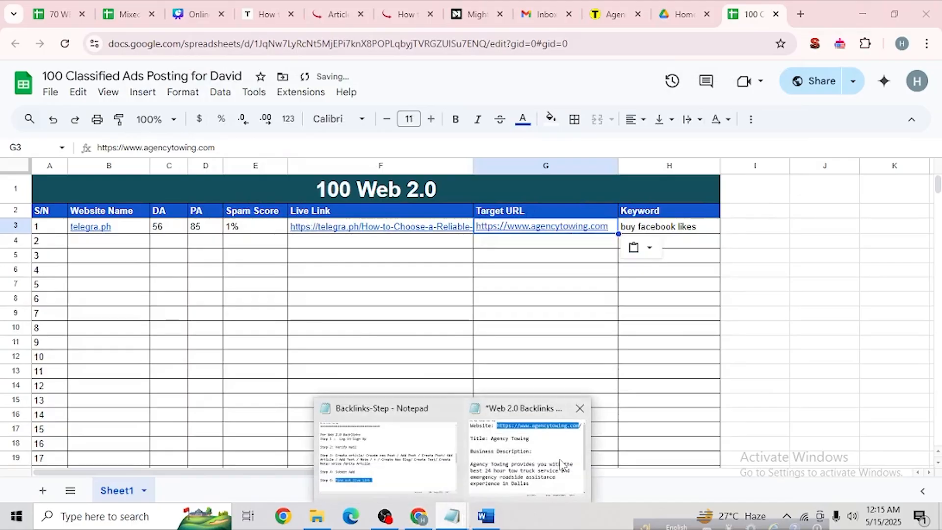
click(533, 447)
scroll(571, 371, down, 2)
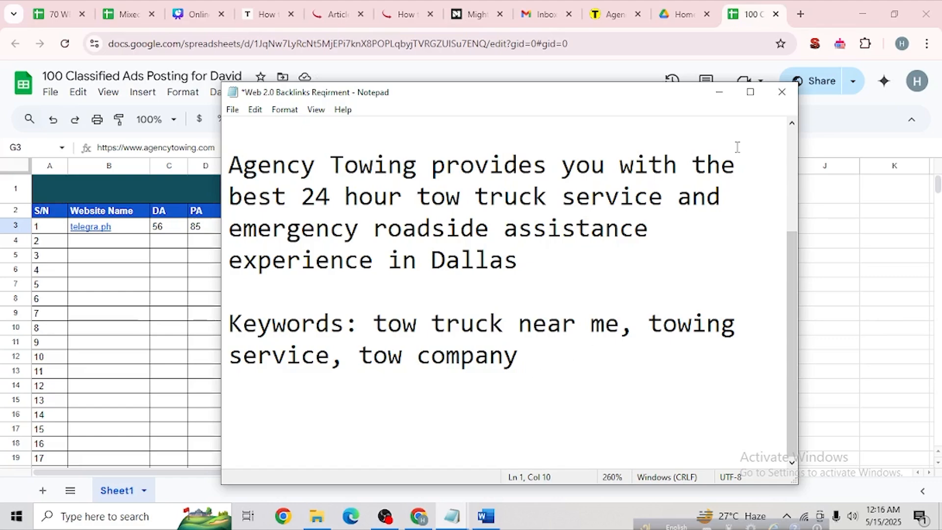
click(749, 91)
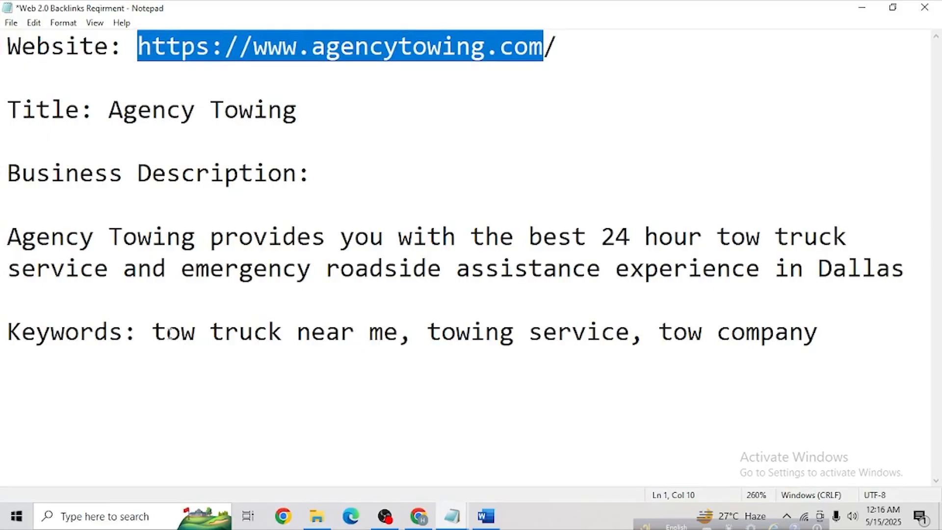
drag(153, 334, 803, 322)
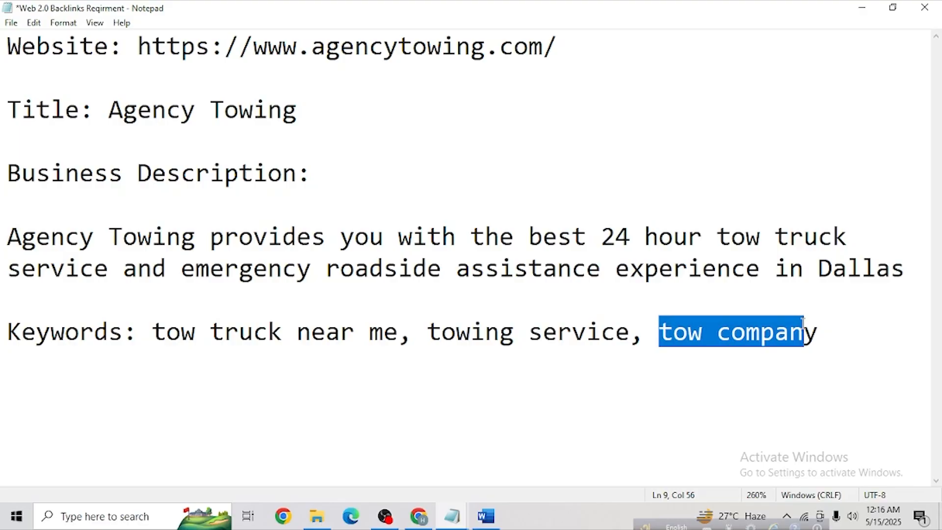
click(614, 374)
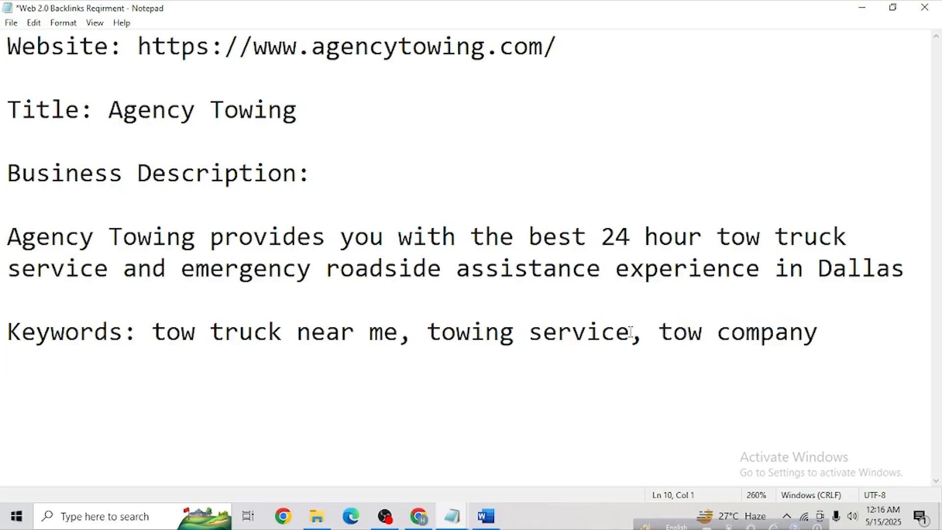
drag(629, 332, 427, 330)
key(ctrl+c)
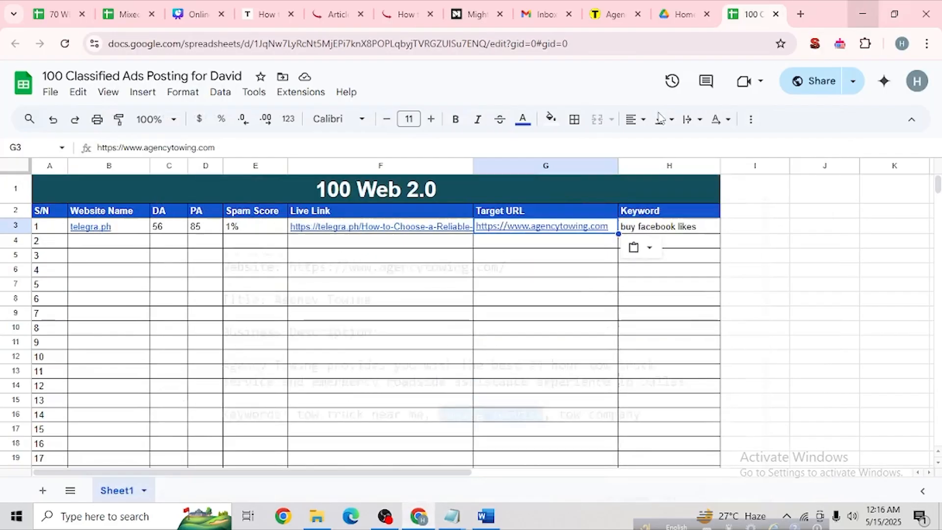
click(662, 226)
key(ctrl+v)
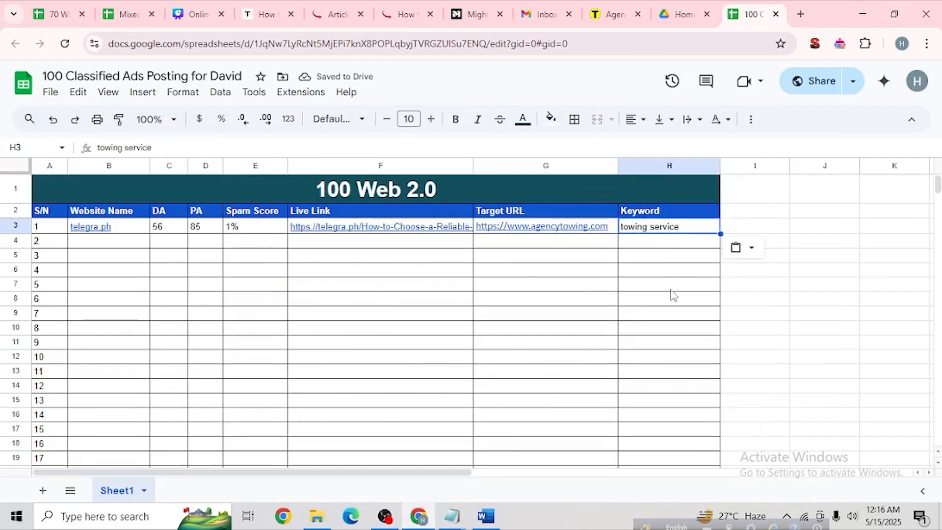
click(677, 14)
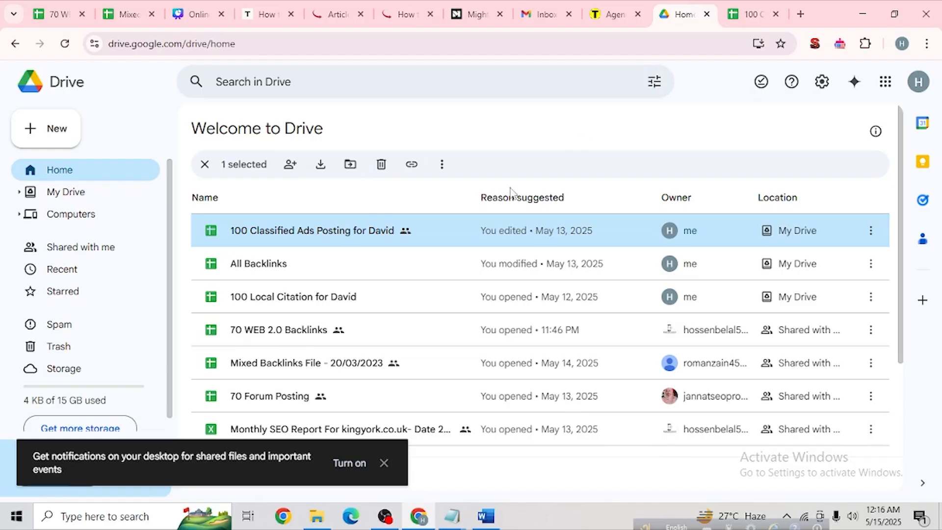
Step: Open the All Backlinks spreadsheet from Drive and duplicate its PDF Submission sheet
double_click(261, 278)
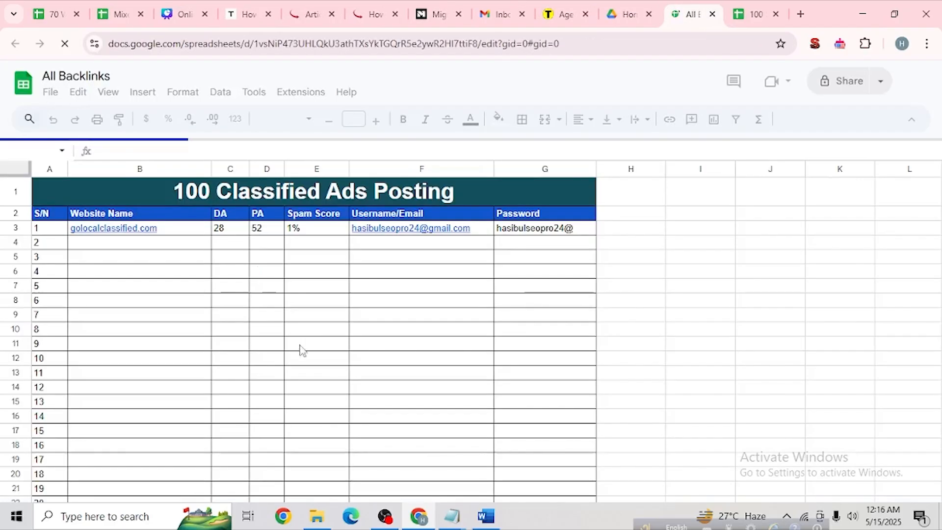
click(387, 490)
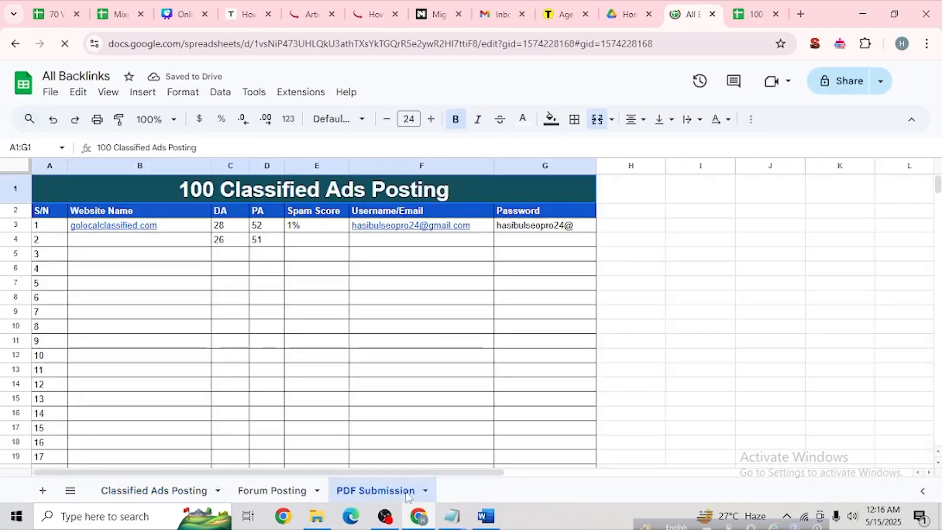
click(426, 490)
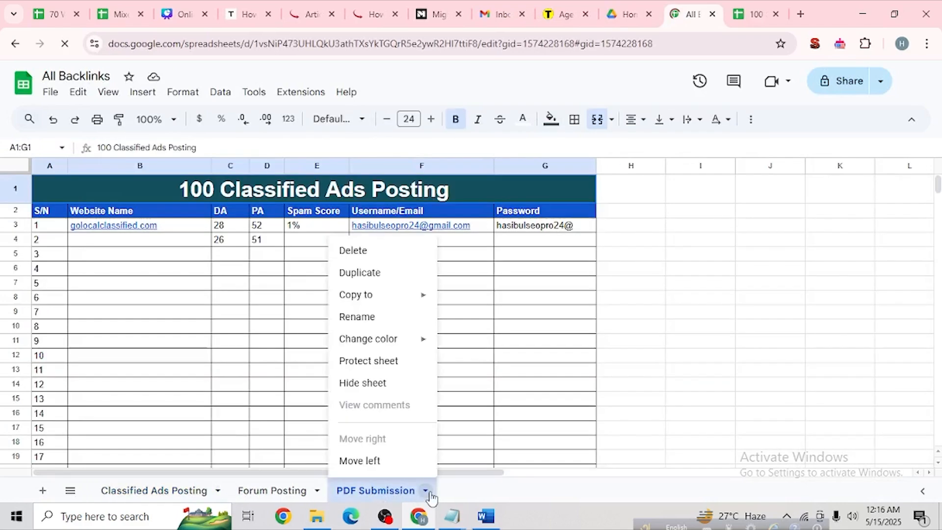
click(404, 276)
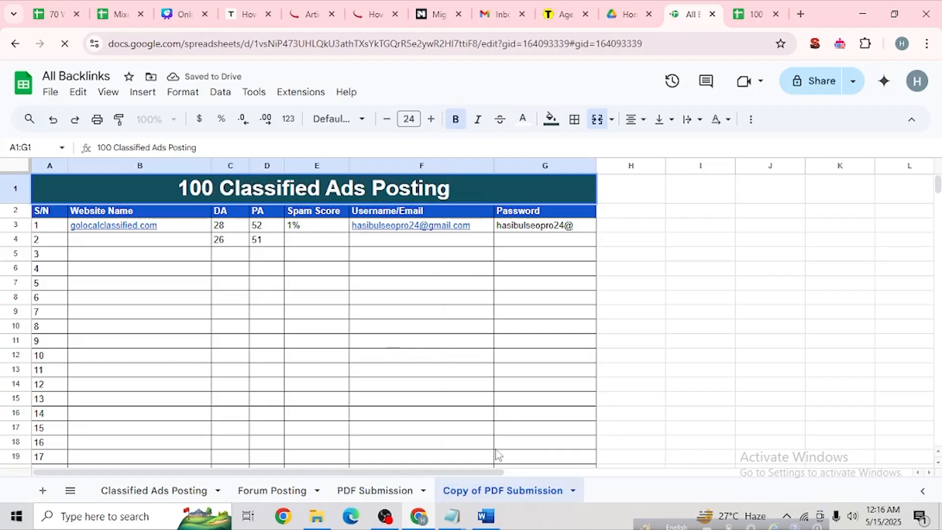
Step: Change the duplicated sheet's heading to "100 WEB 2.0 Backlinks"
double_click(240, 188)
drag(220, 189, 455, 195)
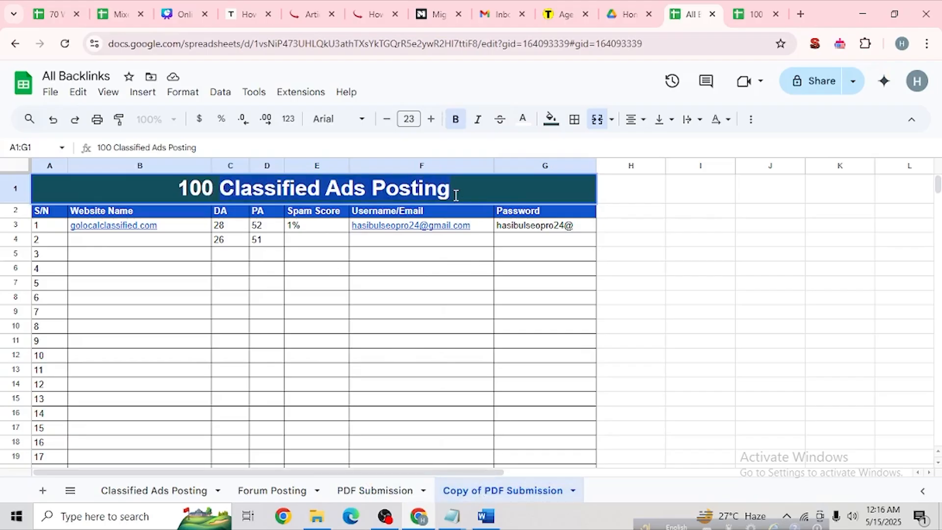
key(BackSpace)
text(WEB )
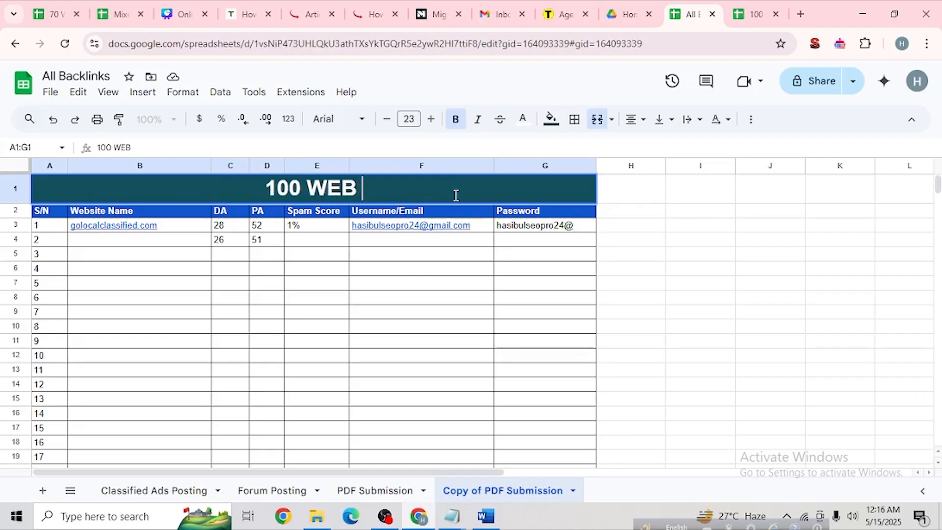
text(2.0 Back)
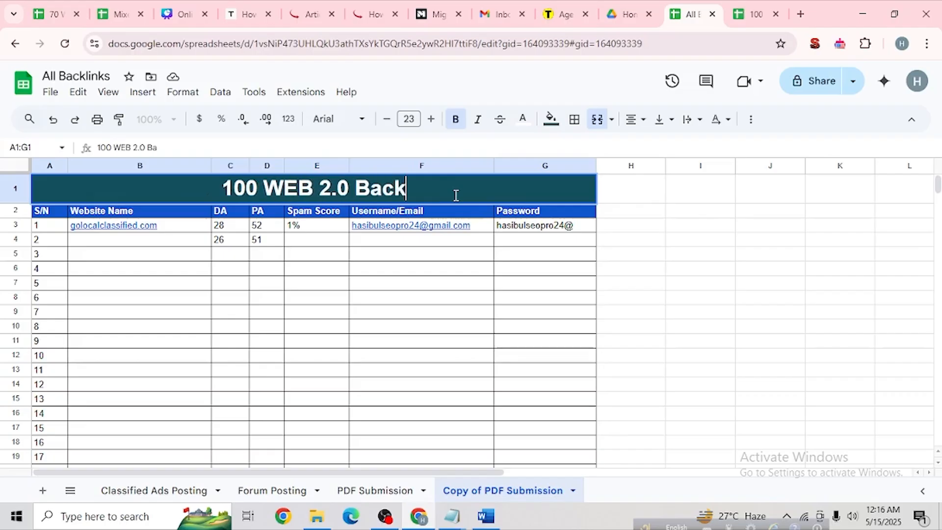
text(links)
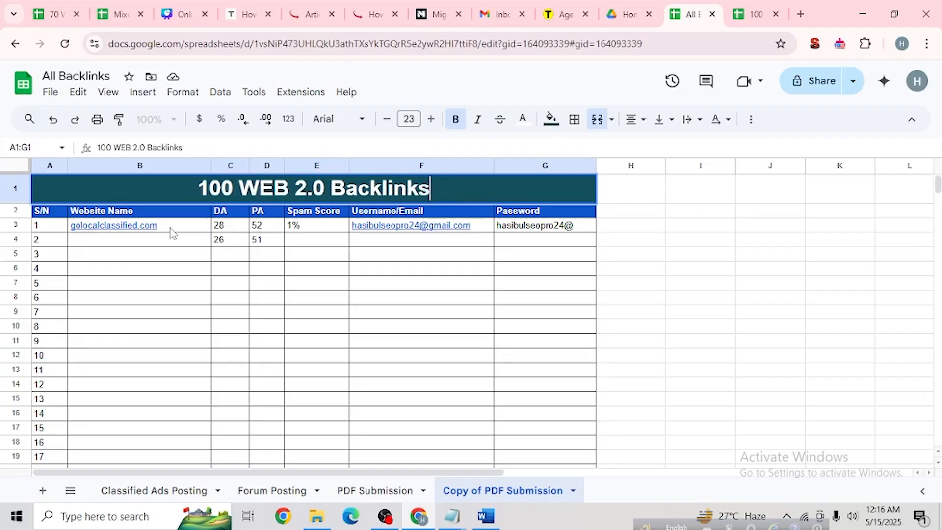
click(173, 233)
click(274, 233)
click(304, 233)
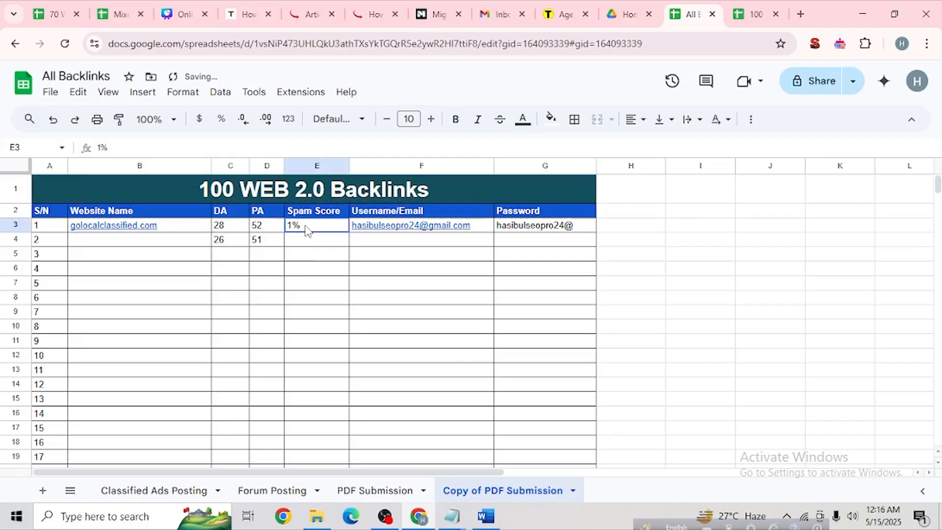
click(393, 227)
click(526, 228)
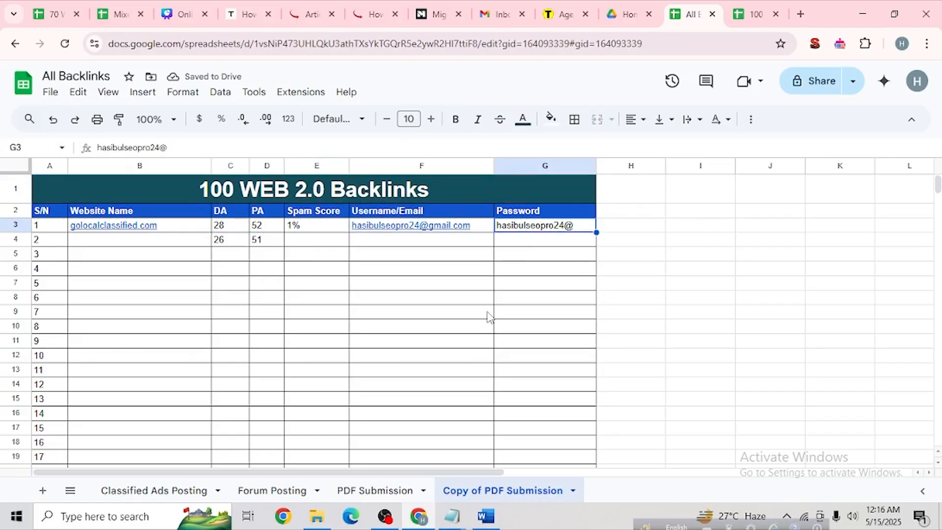